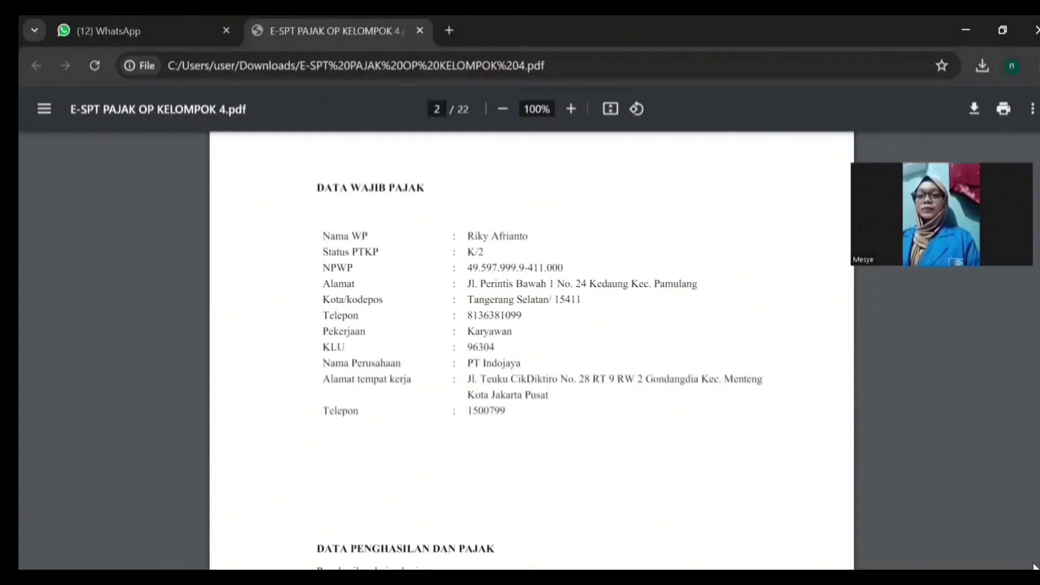
Step: Adjust the speaker volume, then scroll the PDF down to the Data Penghasilan dan Pajak table
key("XF86AudioRaiseVolume")
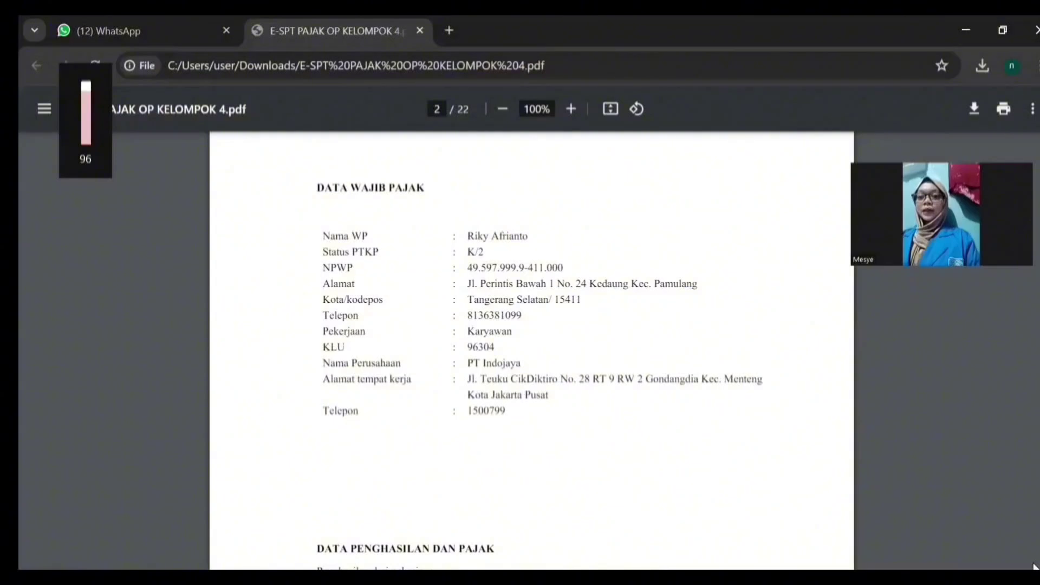
key("XF86AudioLowerVolume")
key("XF86AudioLowerVolume")
key("XF86AudioLowerVolume")
key("XF86AudioLowerVolume")
key("XF86AudioLowerVolume")
key("XF86AudioLowerVolume")
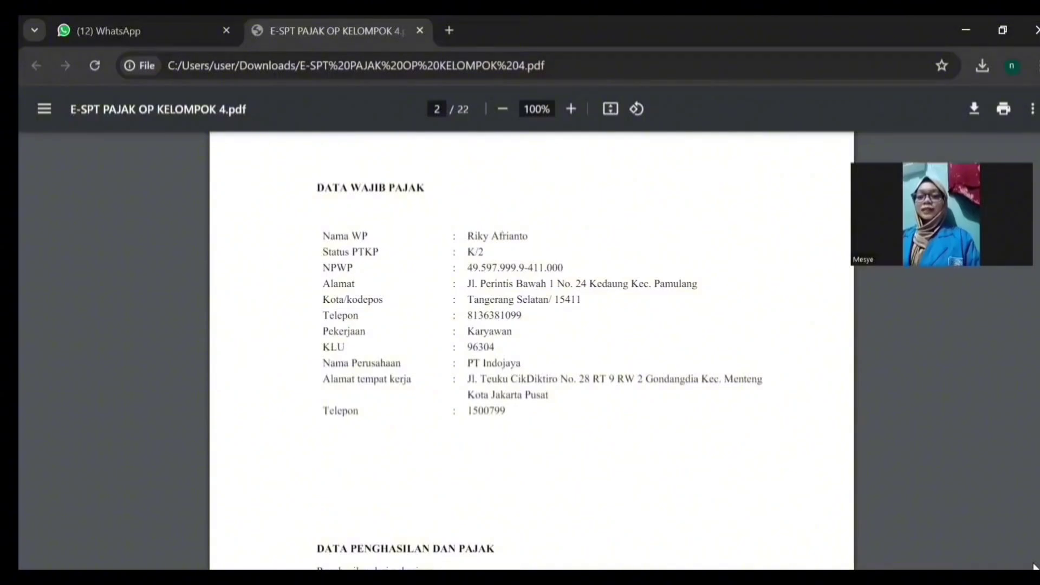
scroll(1035, 566, "down", 5)
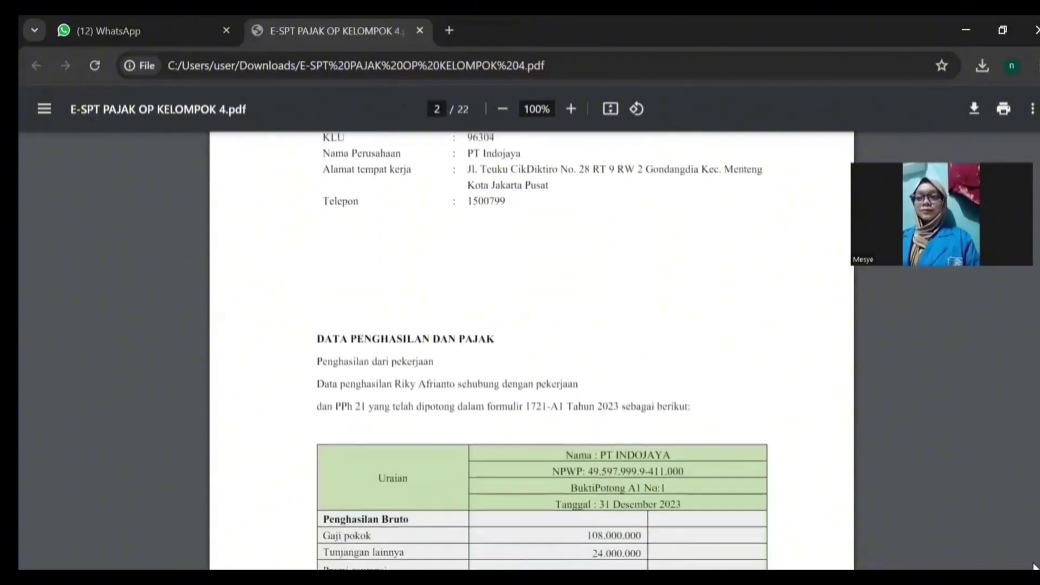
scroll(1036, 566, "down", 3)
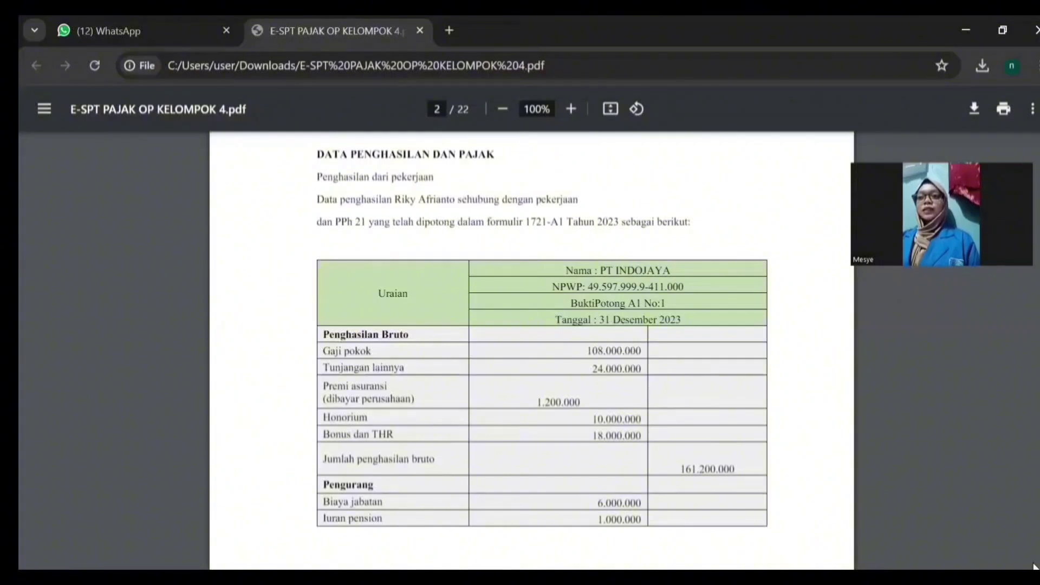
Step: Scroll to page 3 until the other income items and the six-row Daftar harta table are fully visible
scroll(1034, 566, "down", 1)
scroll(1034, 567, "down", 4)
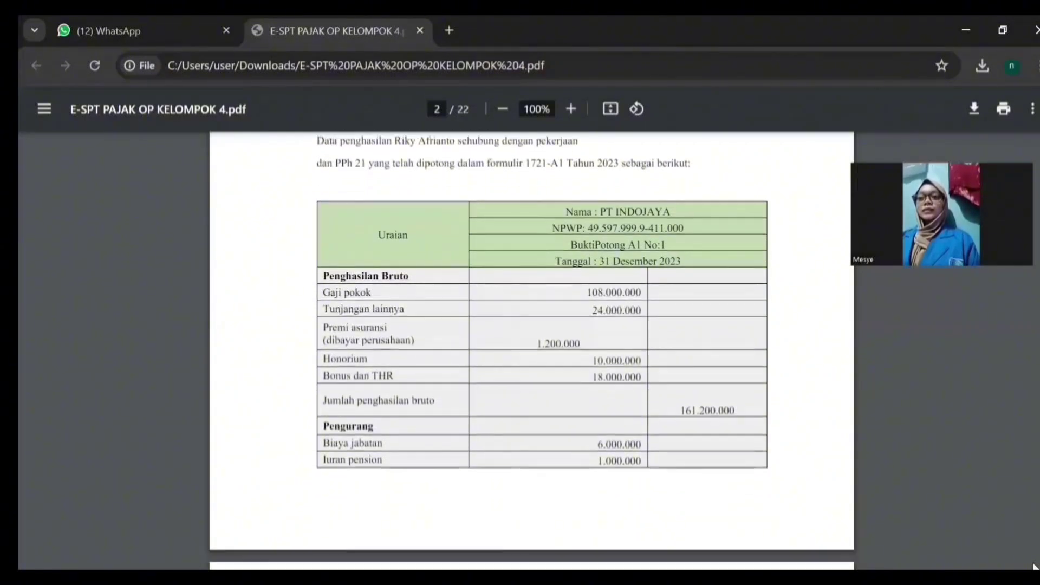
scroll(1034, 566, "down", 2)
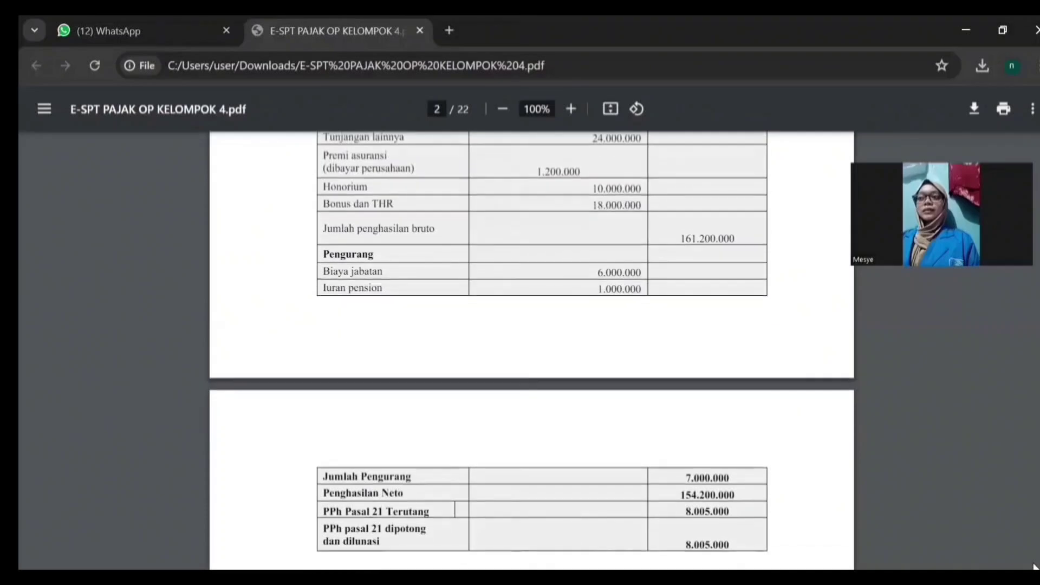
scroll(1034, 567, "down", 1)
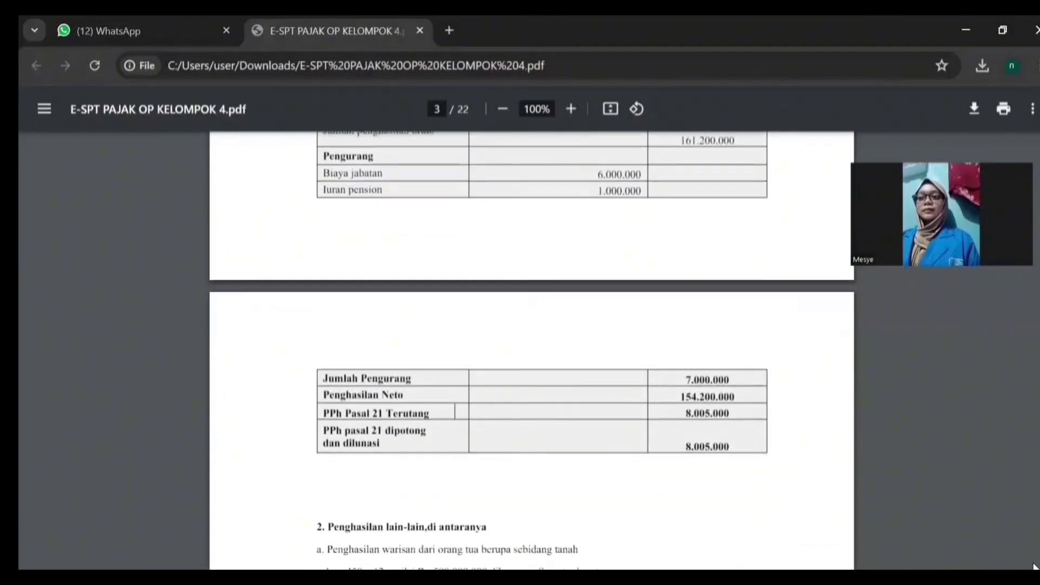
scroll(1034, 567, "down", 4)
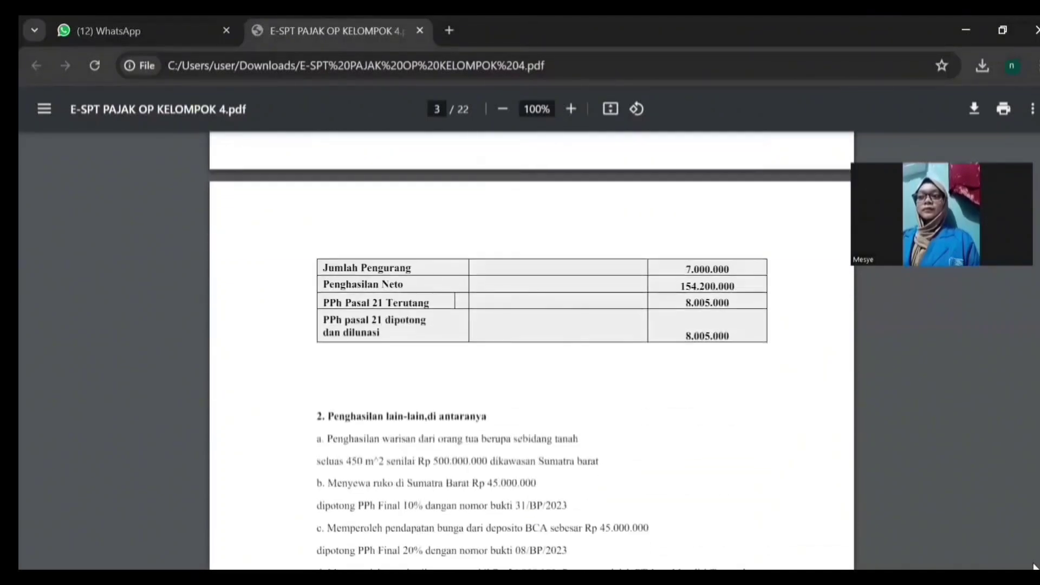
scroll(1034, 566, "down", 3)
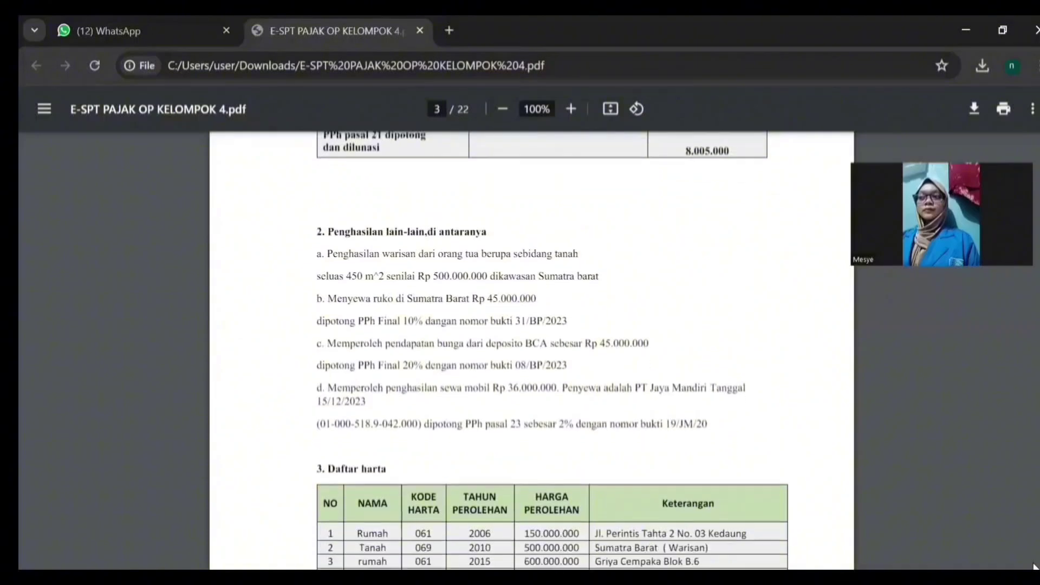
scroll(1034, 566, "down", 1)
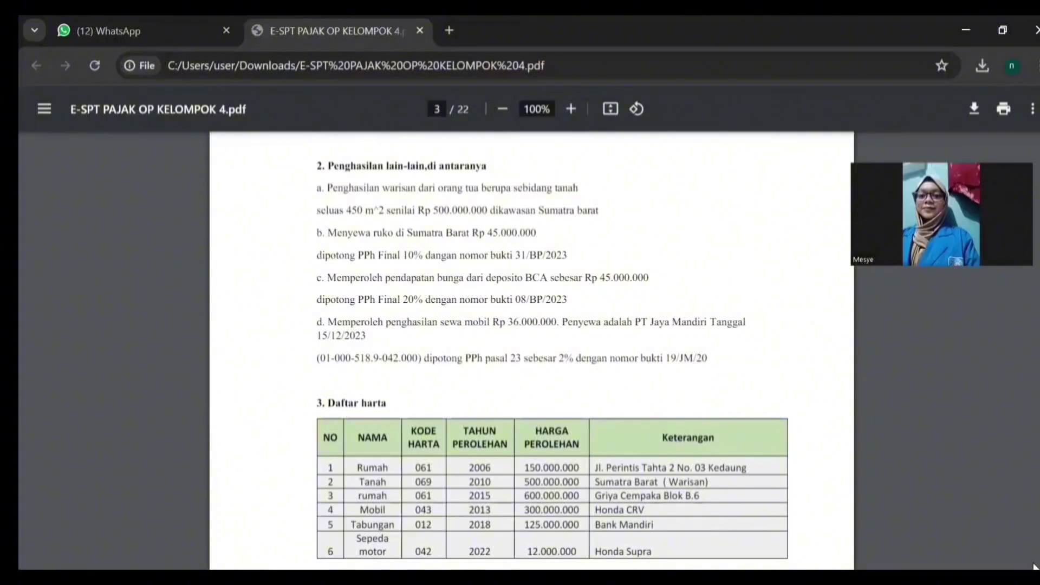
key("Down")
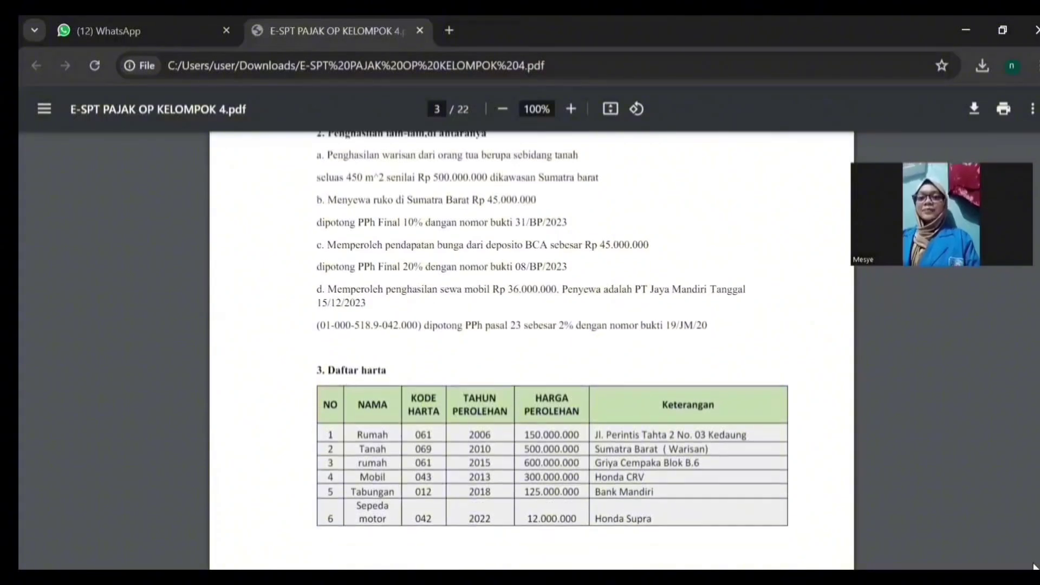
key("Down")
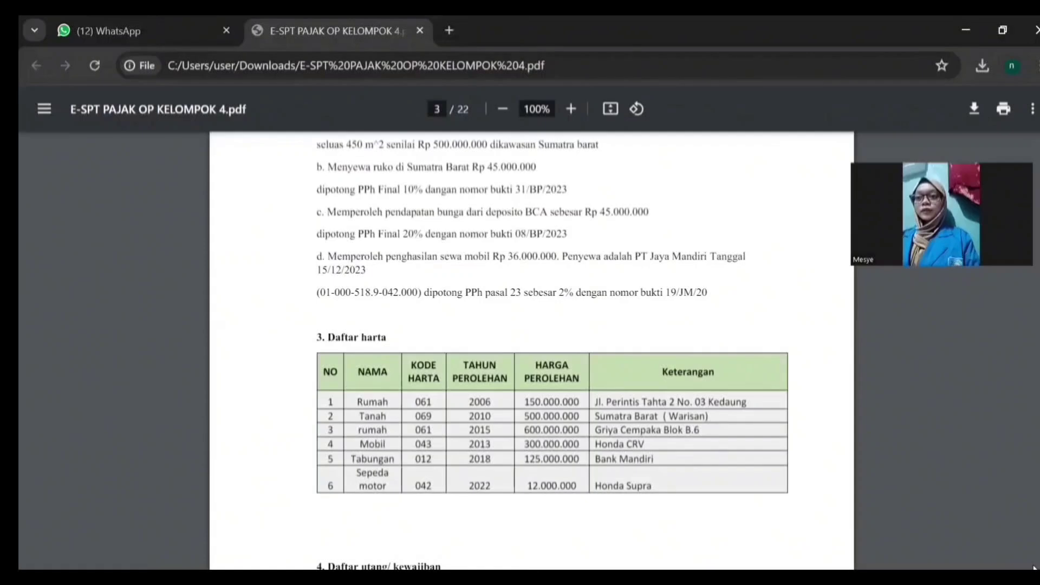
Step: Scroll past 4. Daftar utang and 5. Daftar keluarga down to the page-4 tax calculation
scroll(531, 352, "down", 4)
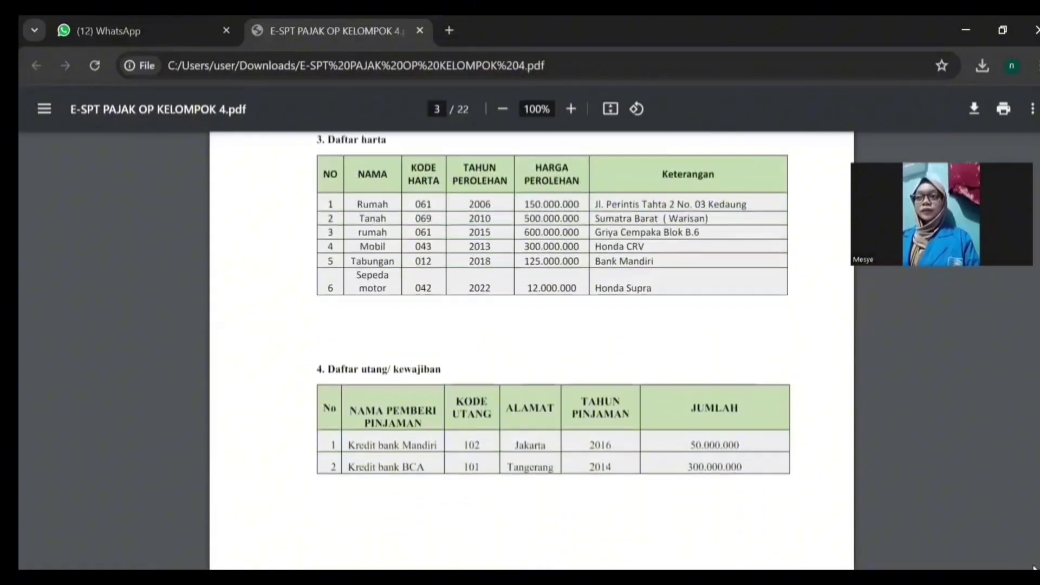
scroll(532, 352, "down", 3)
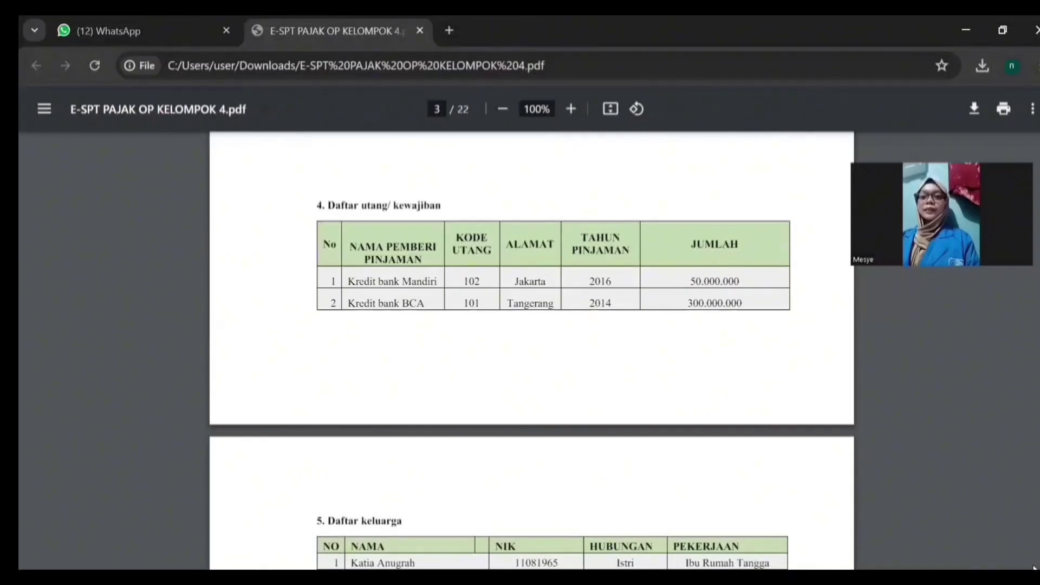
scroll(1035, 568, "down", 3)
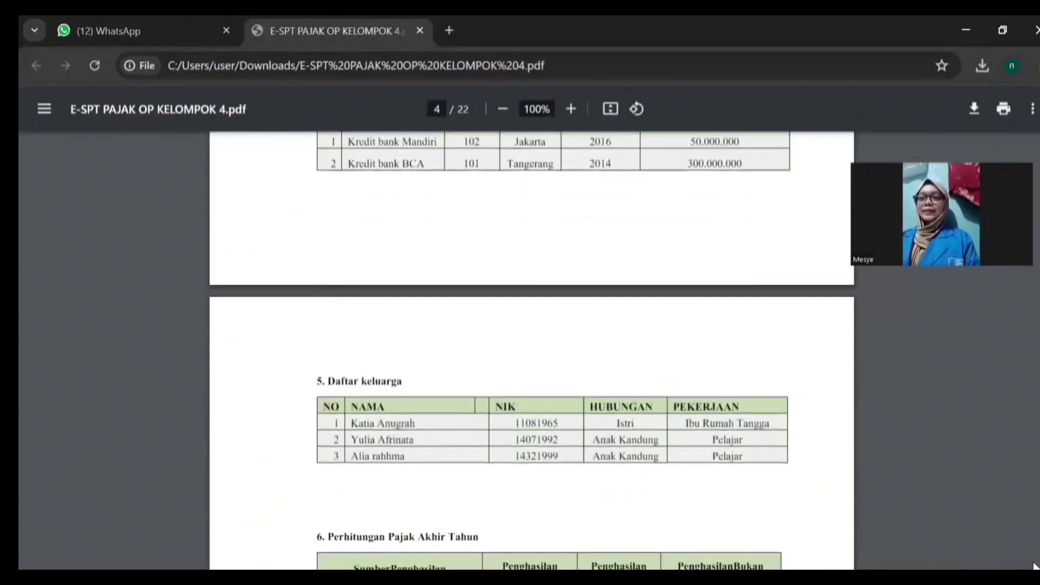
scroll(1035, 566, "down", 2)
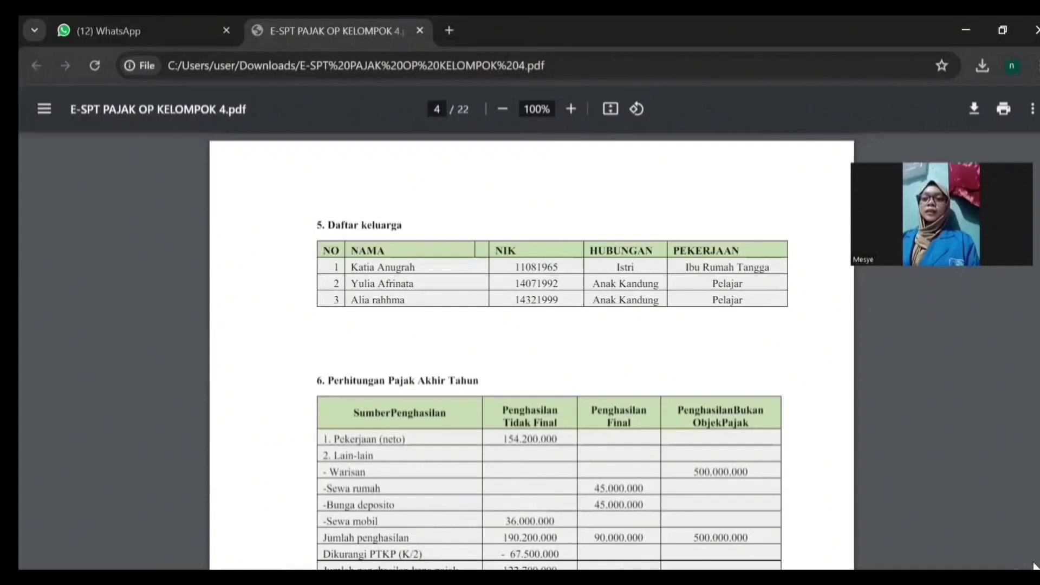
scroll(552, 352, "down", 3)
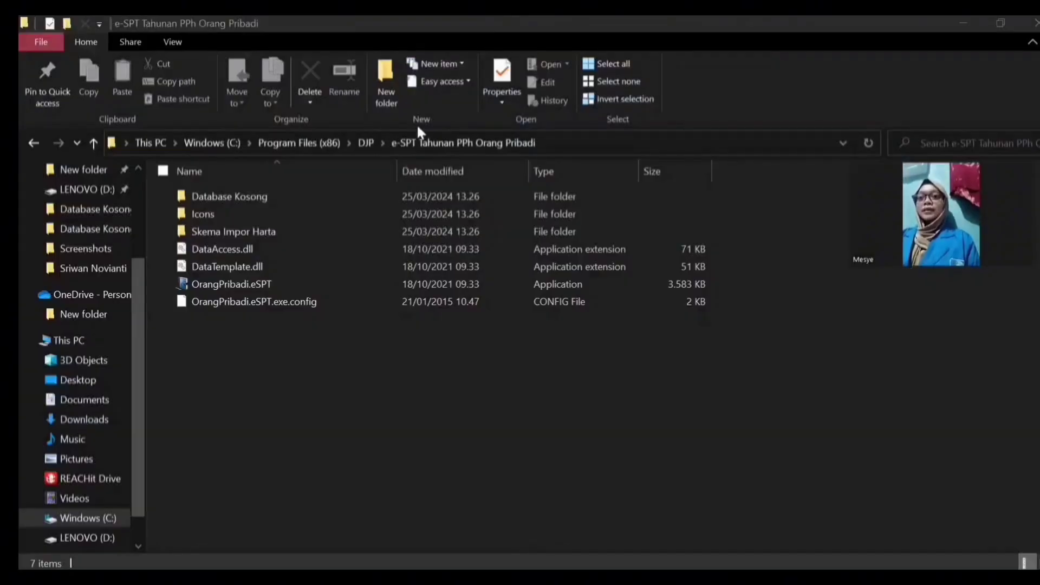
Step: Copy the blank data database file from the Database Kosong folder
left_click(250, 196)
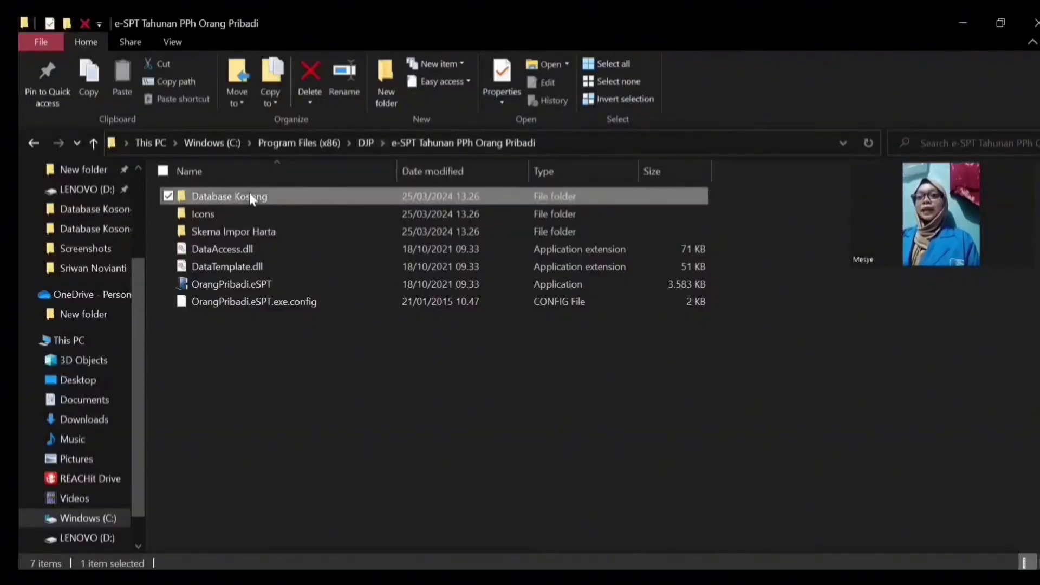
double_click(250, 197)
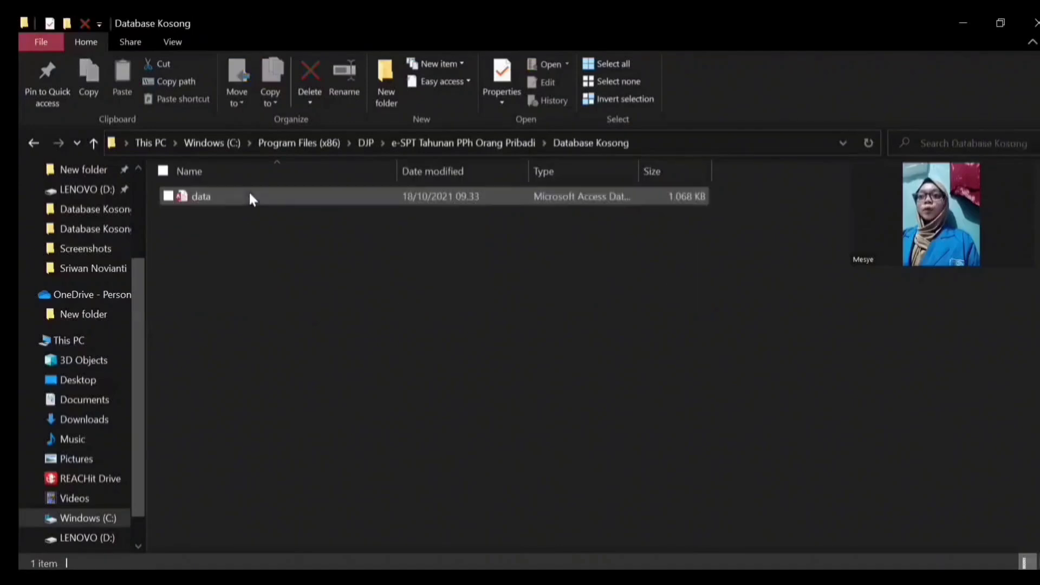
double_click(224, 198)
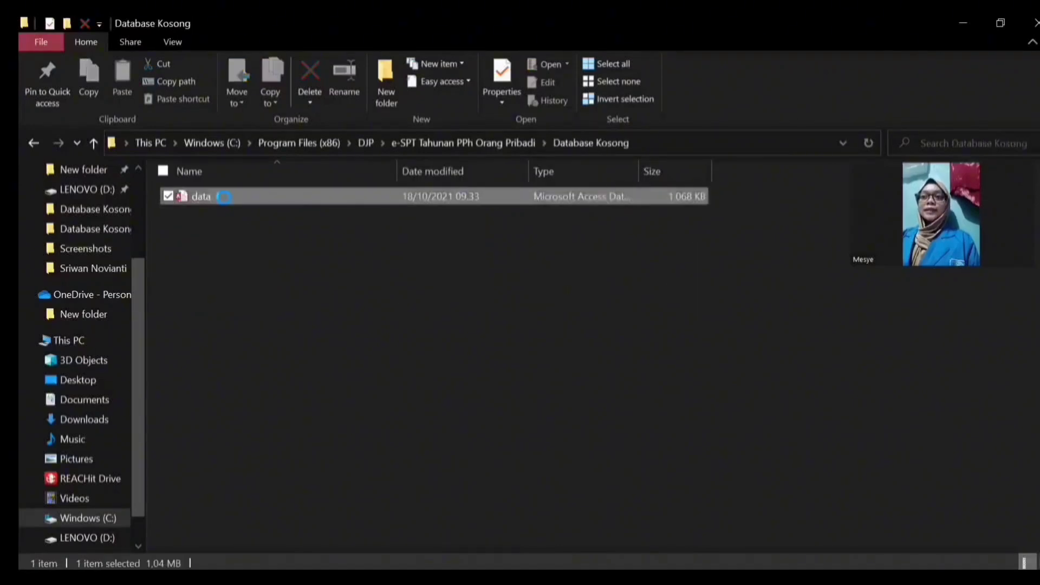
right_click(233, 197)
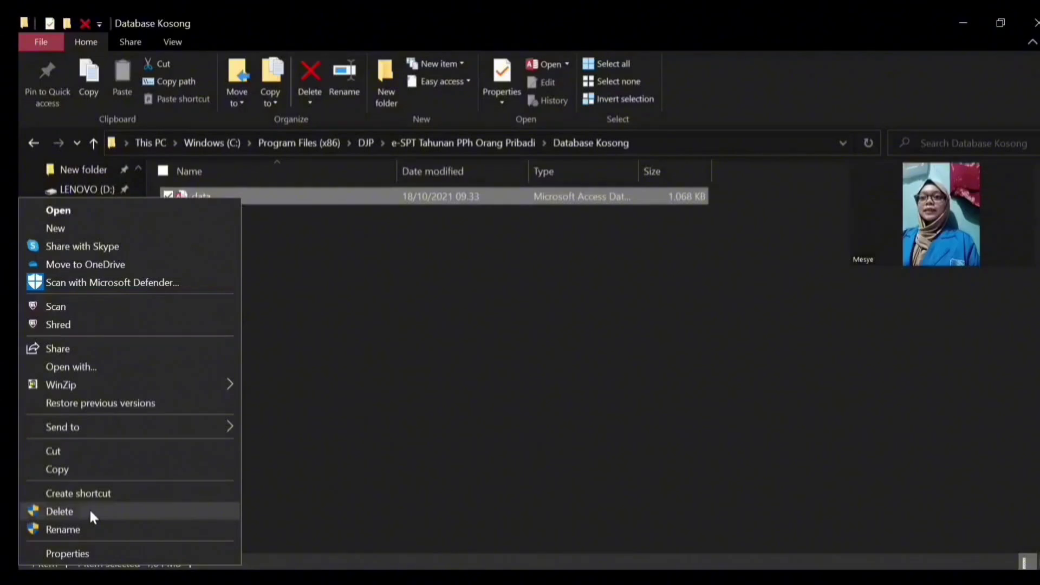
left_click(82, 469)
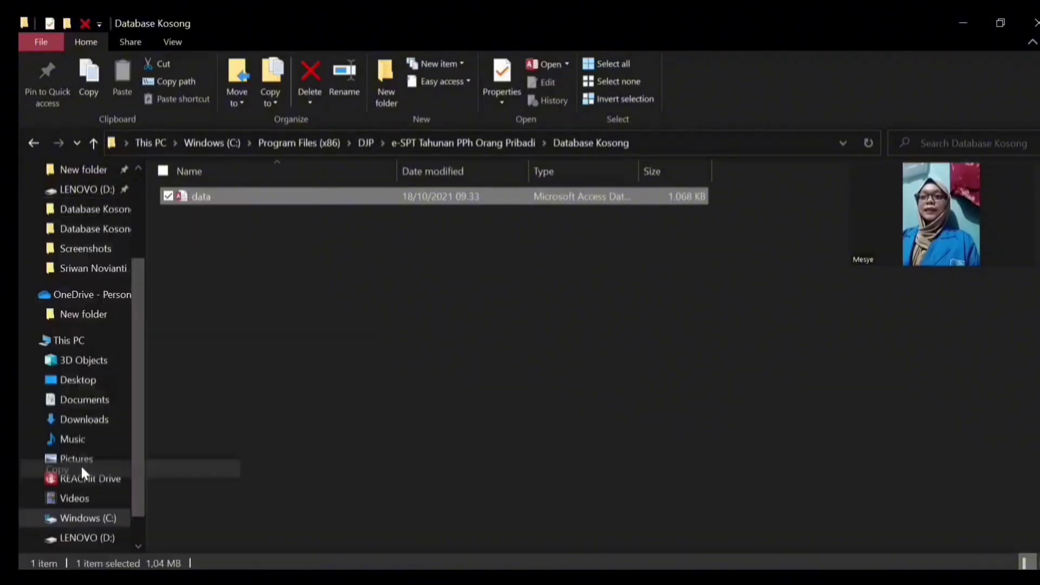
Step: Paste the data file onto LENOVO (D:) and rename it to the taxpayer's full name
left_click(87, 538)
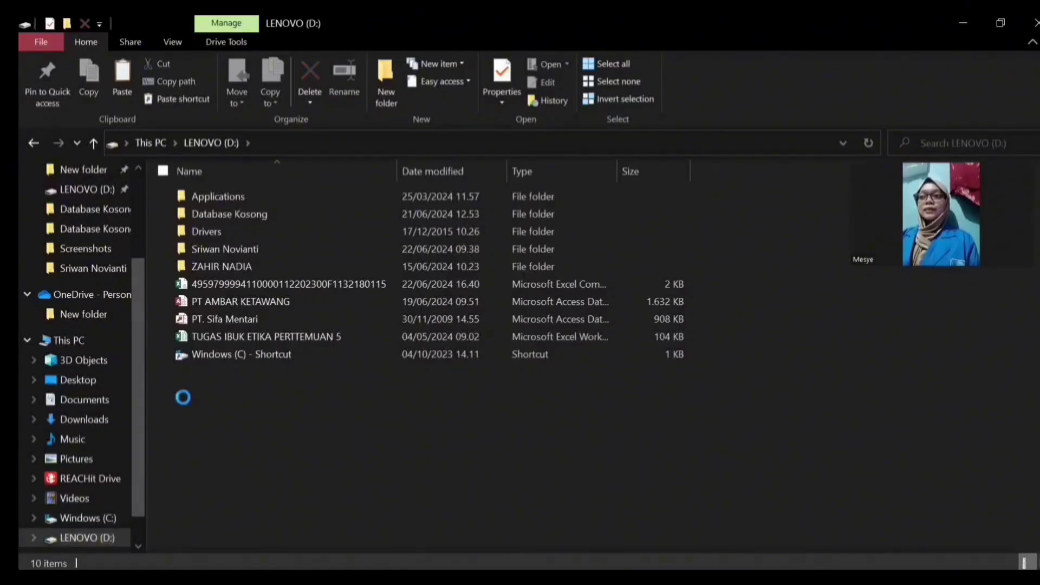
right_click(183, 397)
left_click(70, 276)
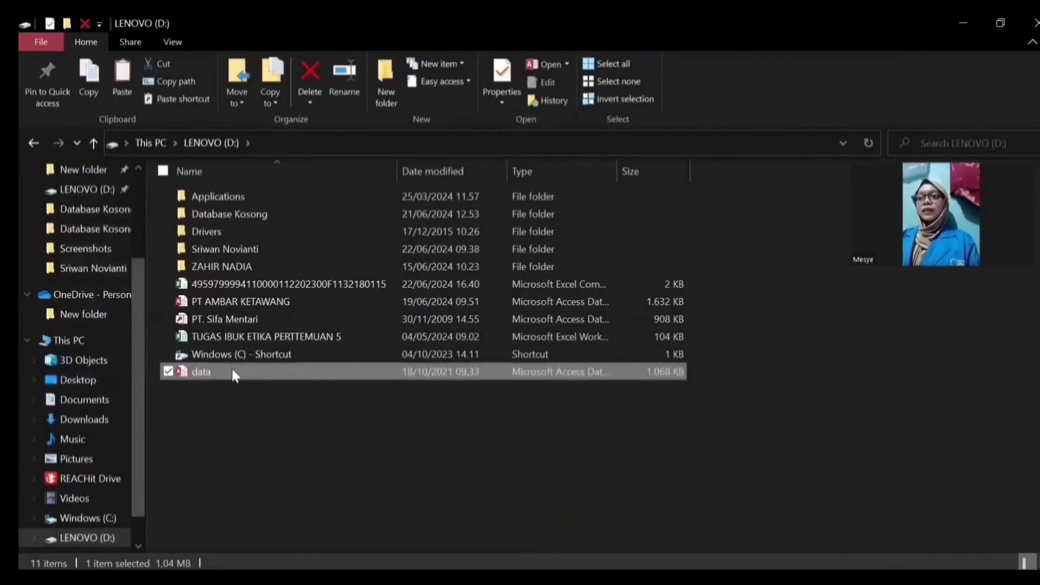
left_click(210, 372)
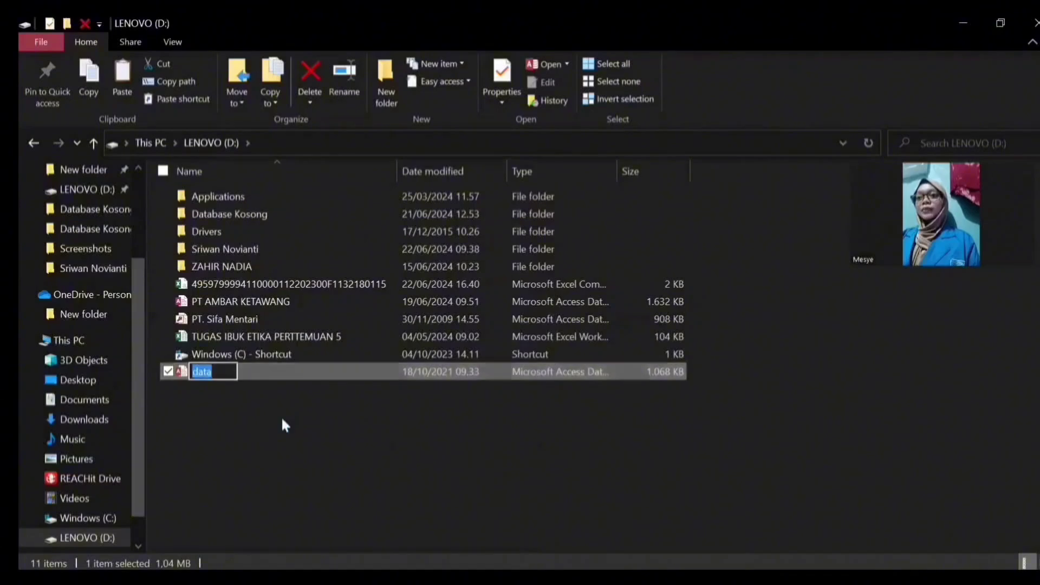
key("BackSpace")
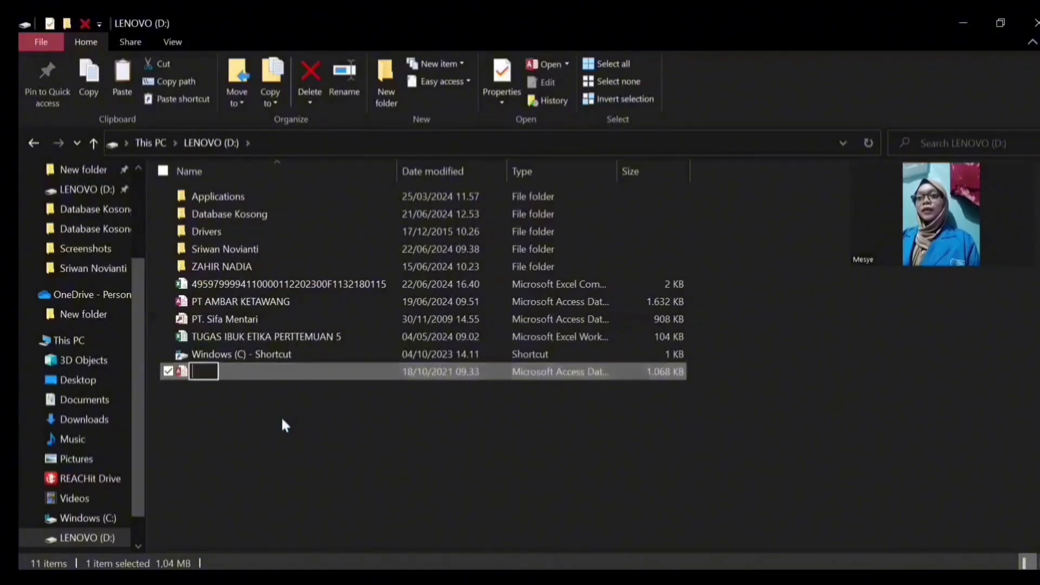
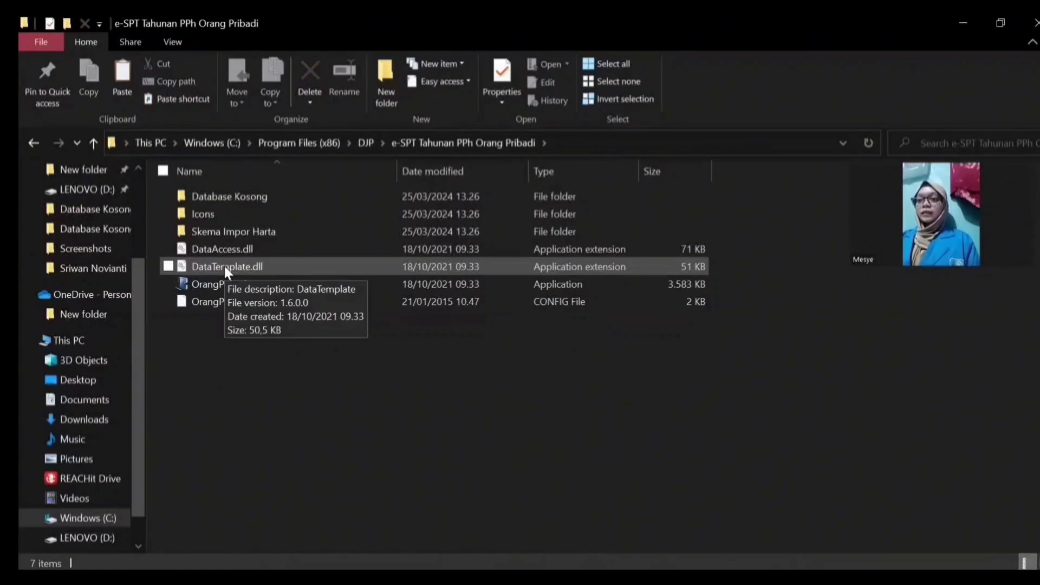
Step: Launch OrangPribadi.eSPT and open the taxpayer's .accdb database from LENOVO (D:)
left_click(203, 287)
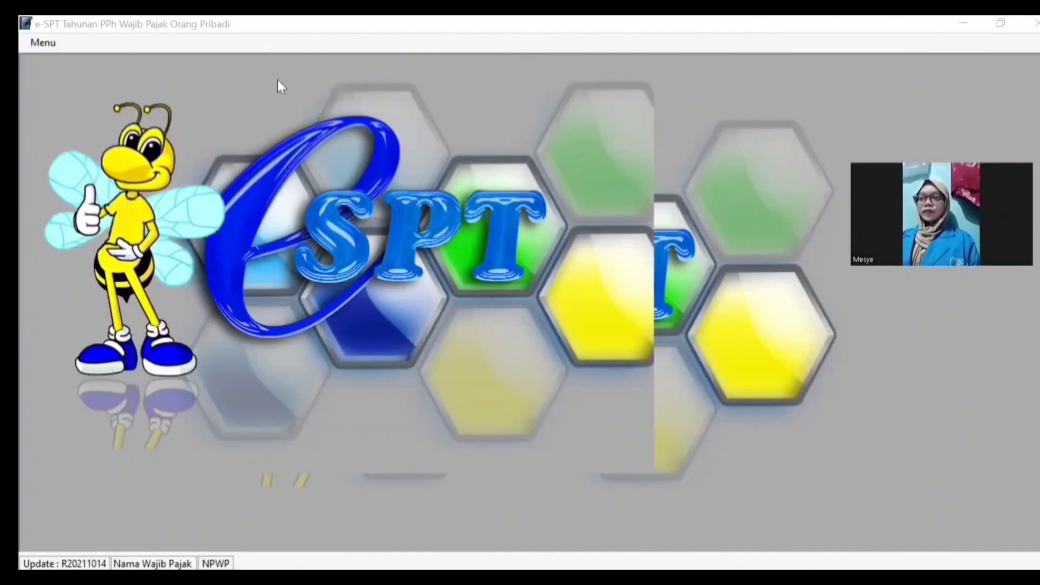
left_click(42, 39)
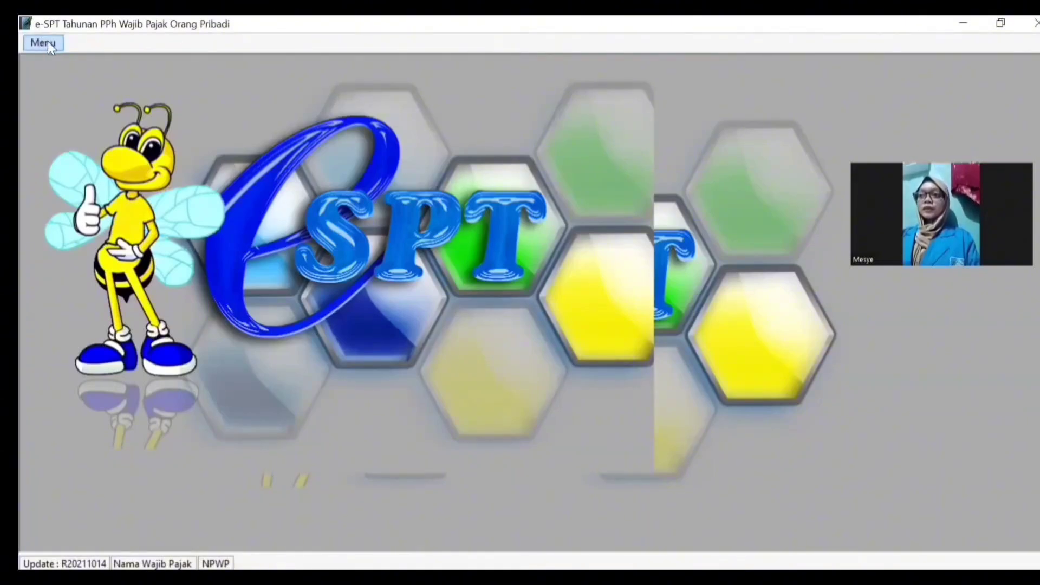
left_click(48, 41)
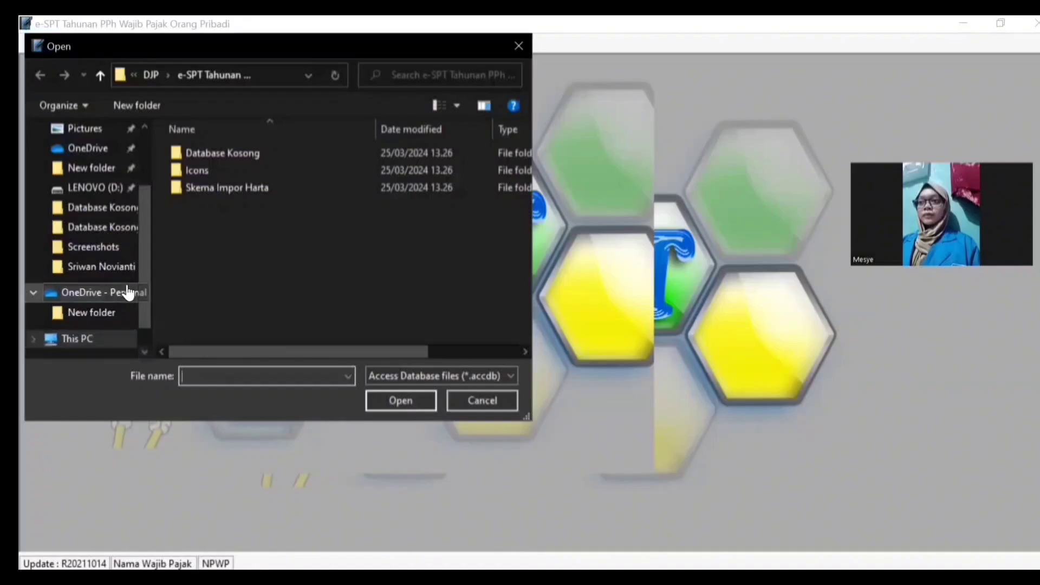
scroll(112, 193, "down", 3)
left_click(111, 194)
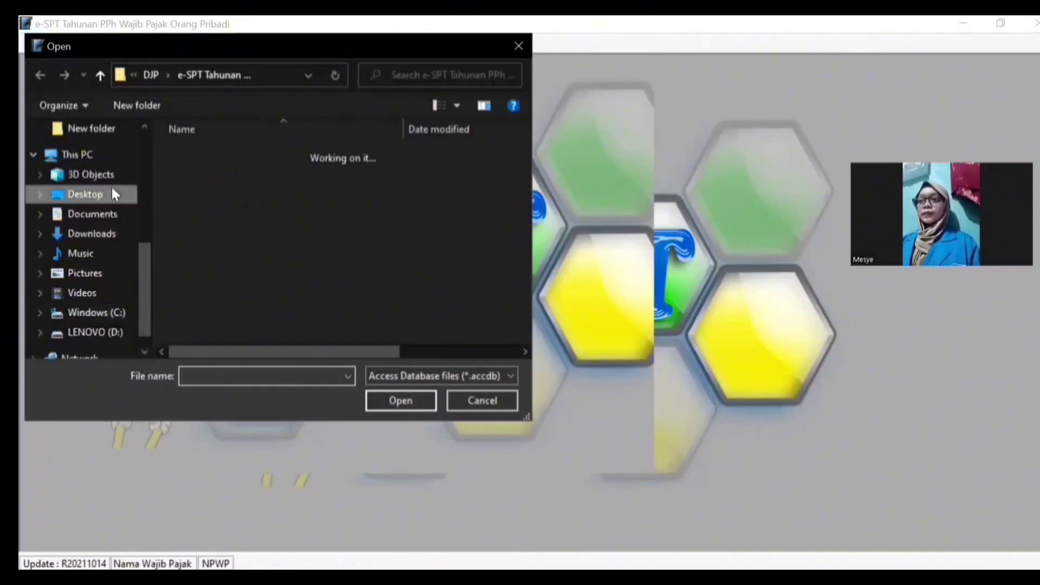
left_click(131, 330)
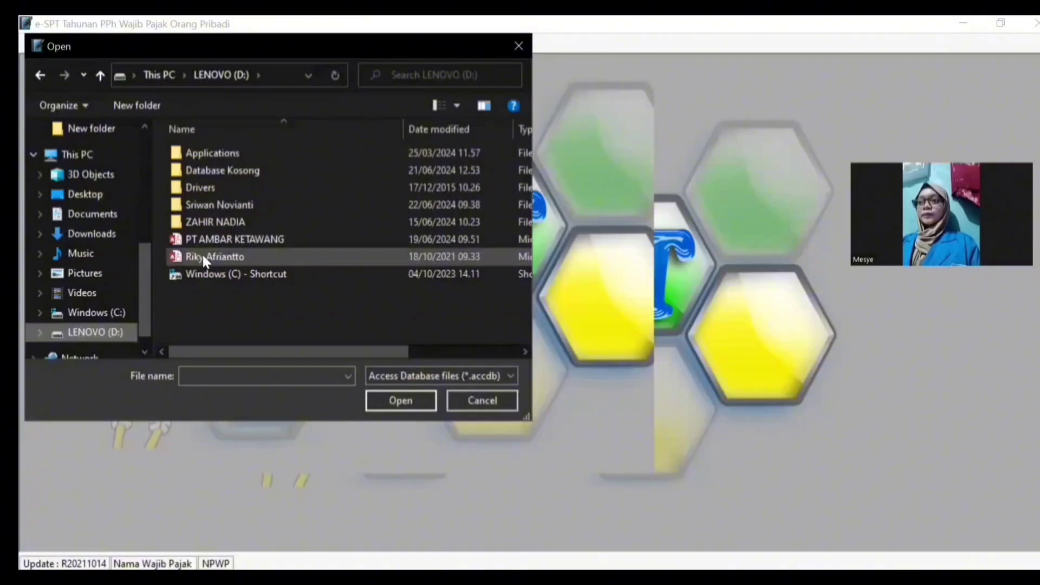
left_click(203, 255)
left_click(400, 401)
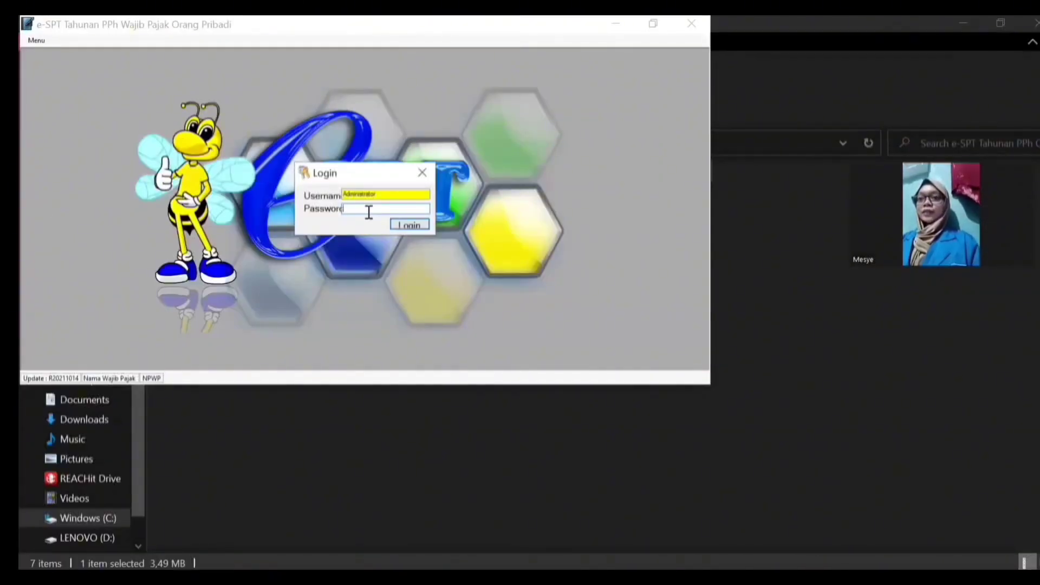
Step: Enter the database password and log in
type("***")
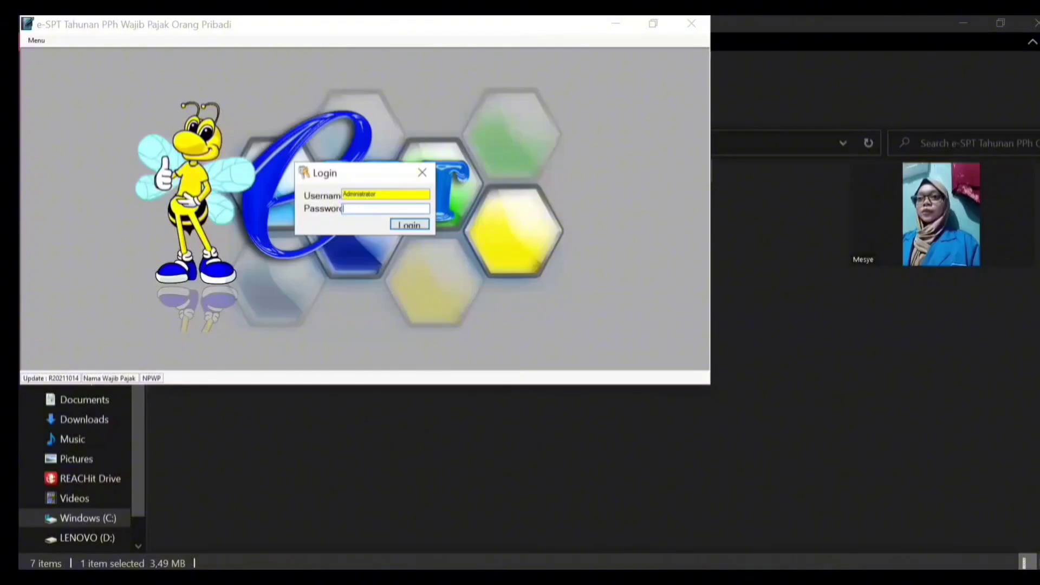
left_click(421, 225)
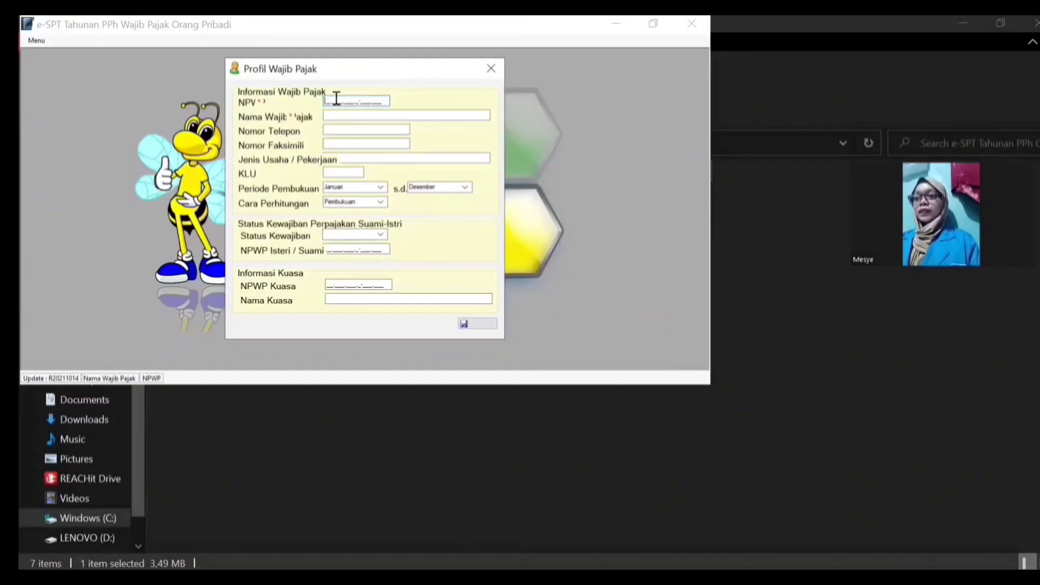
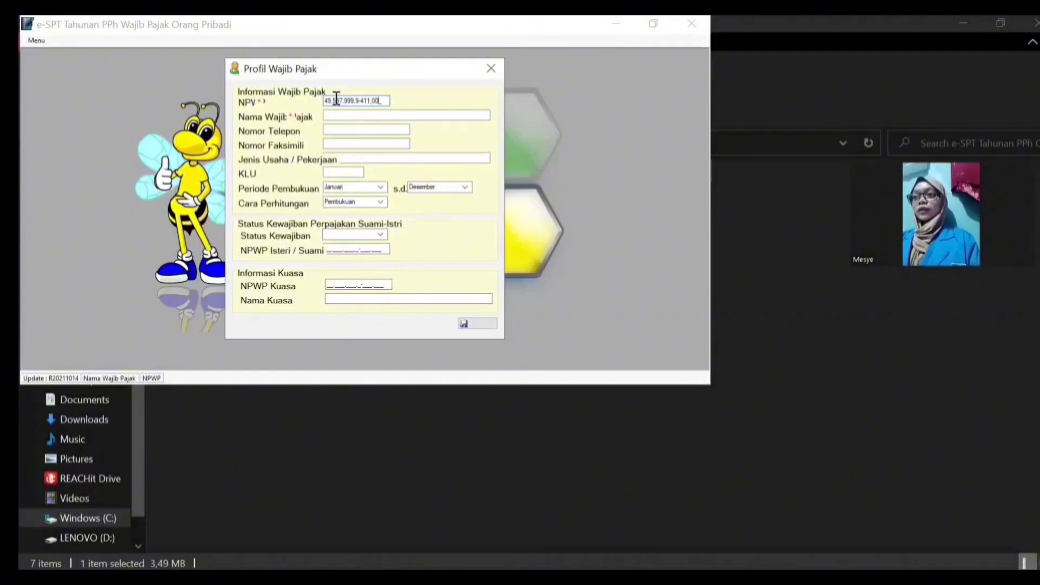
Step: Enter the taxpayer's NPWP, full name and phone number in Profil Wajib Pajak
left_click(330, 114)
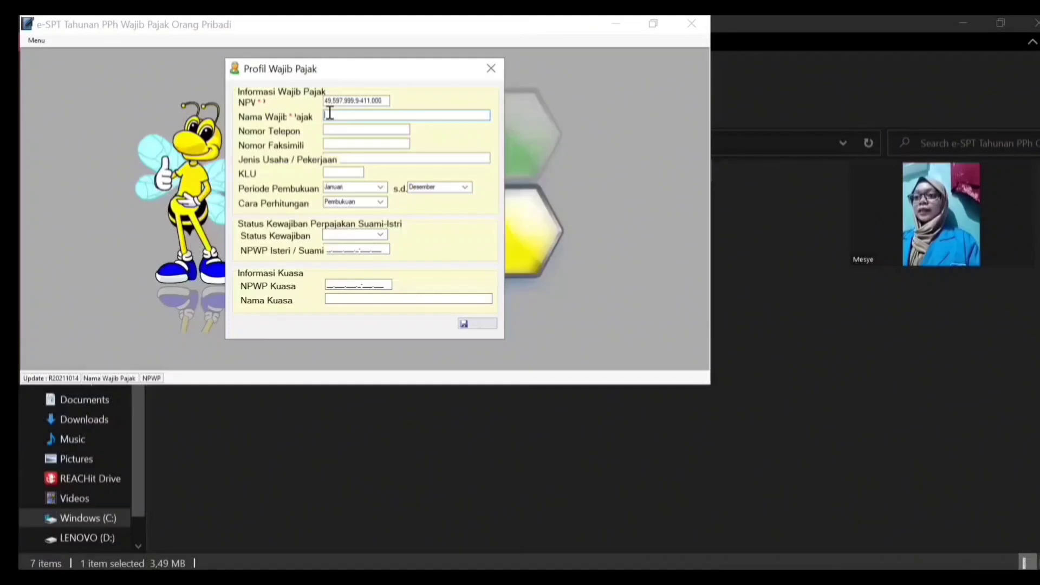
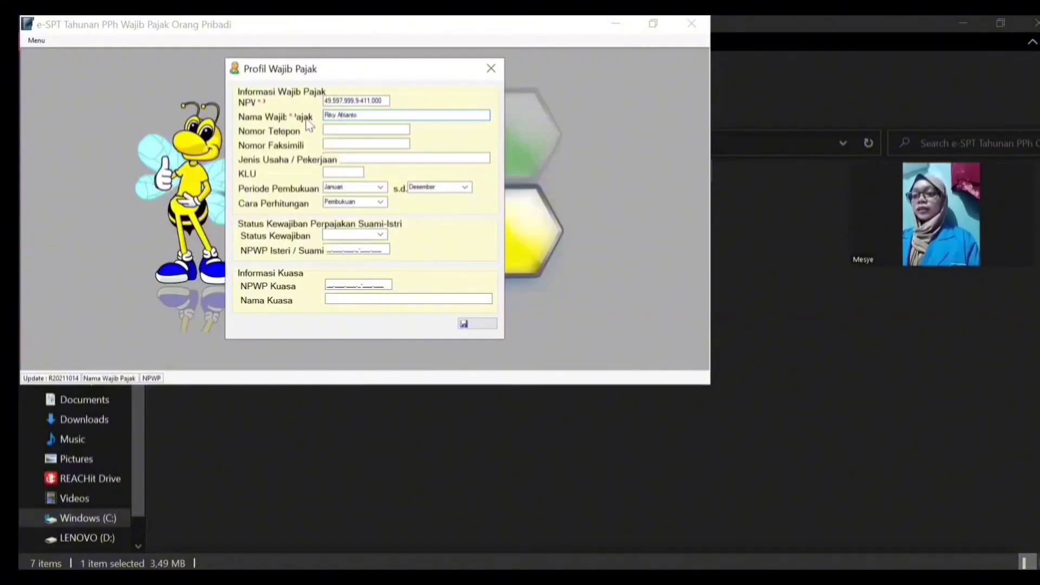
left_click(331, 129)
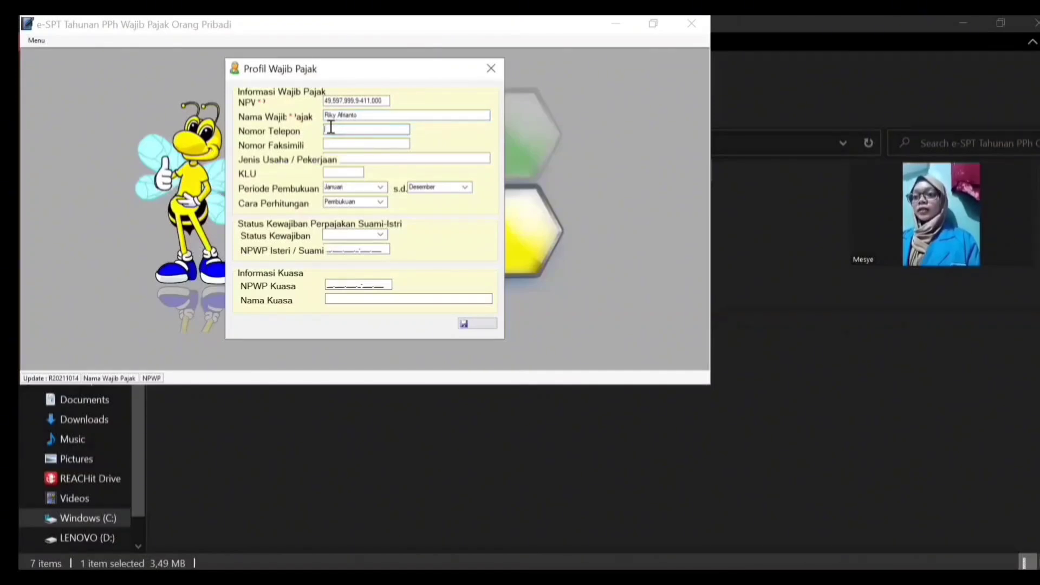
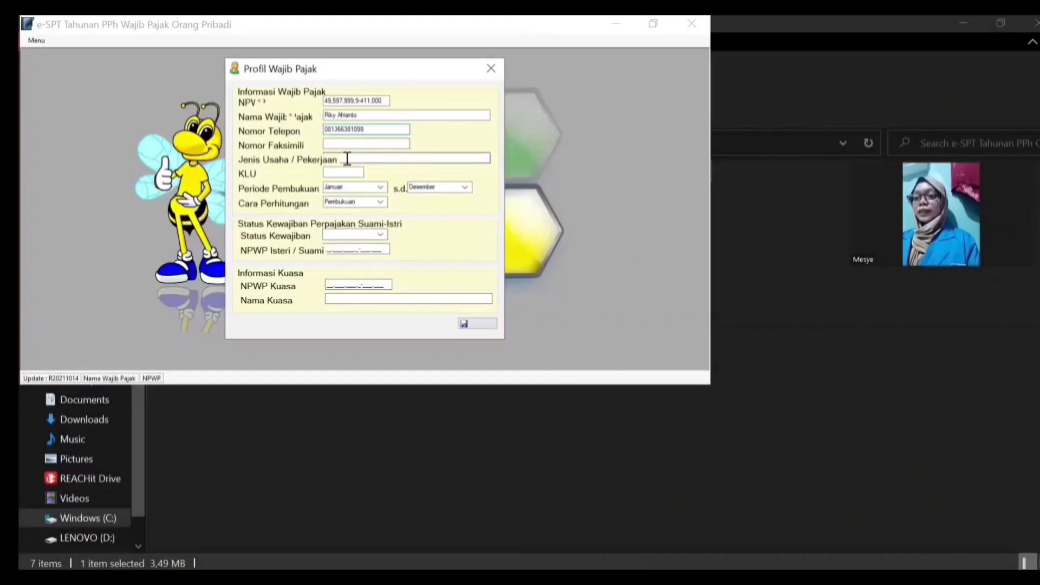
Step: Enter KLU code 96304 in the business / occupation field
left_click(342, 145)
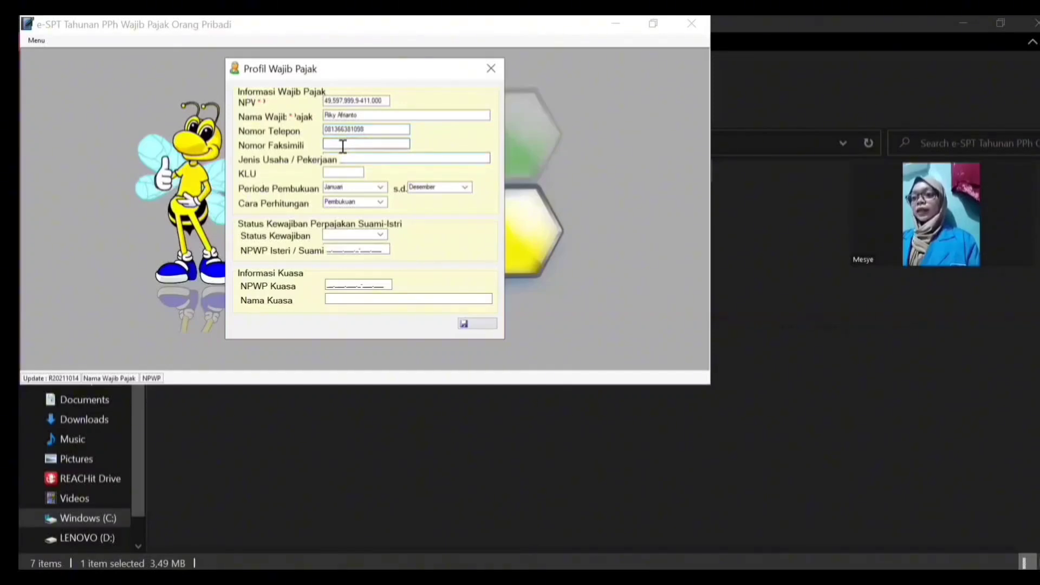
key("Caps_Lock")
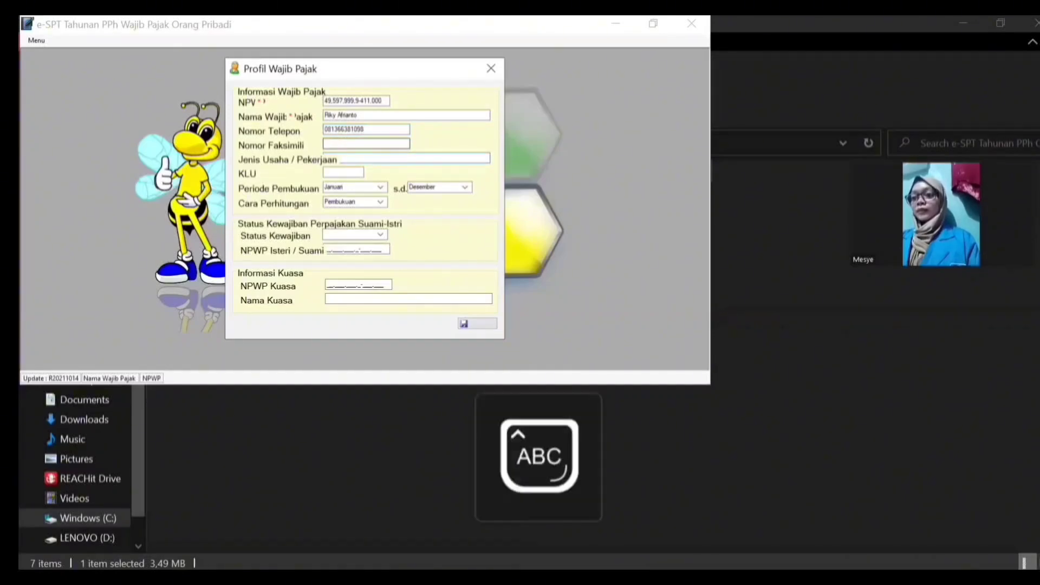
left_click(345, 157)
type("AWAN")
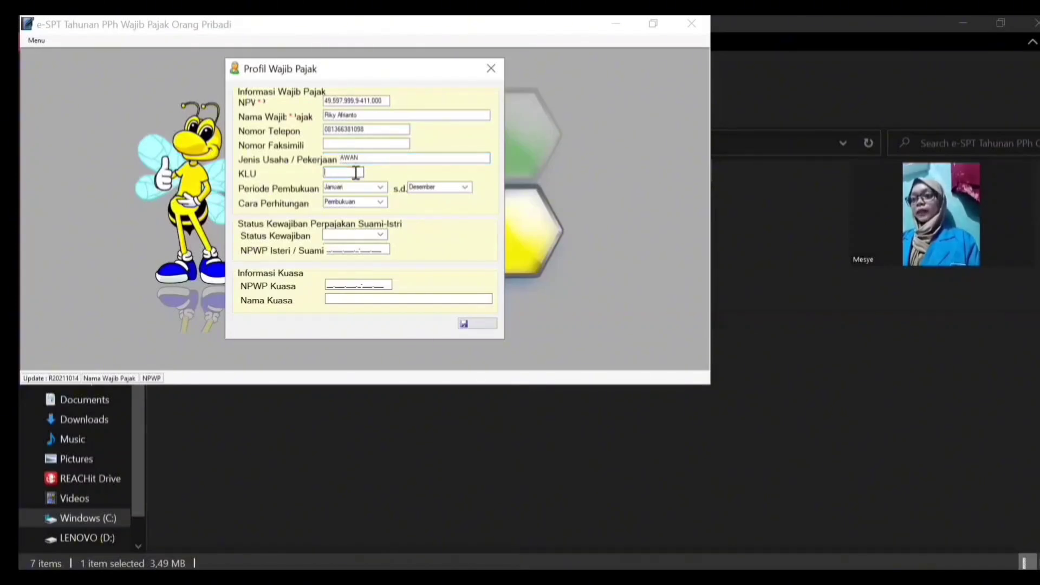
type("9")
key("Caps_Lock")
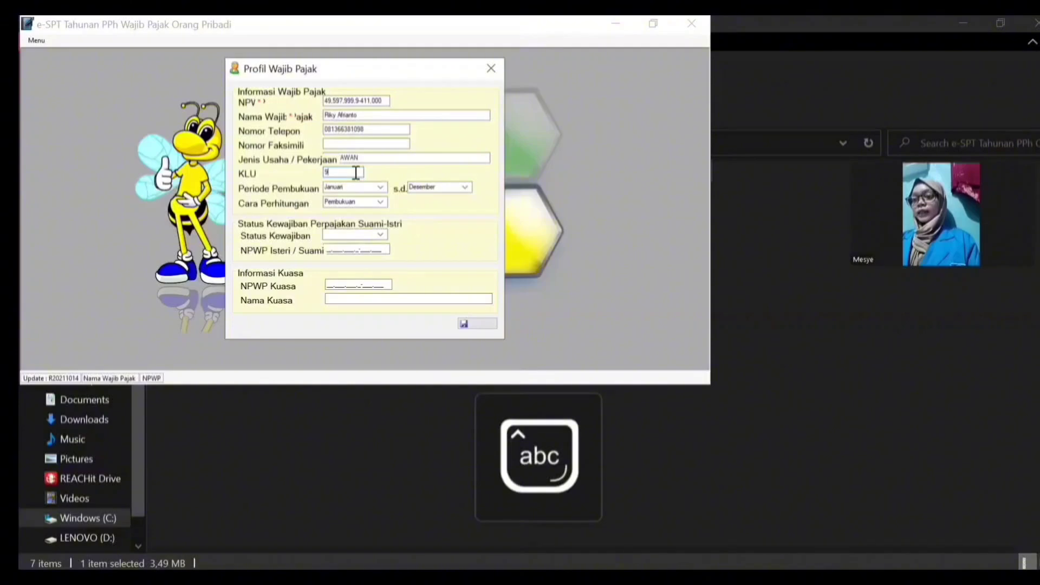
type("63")
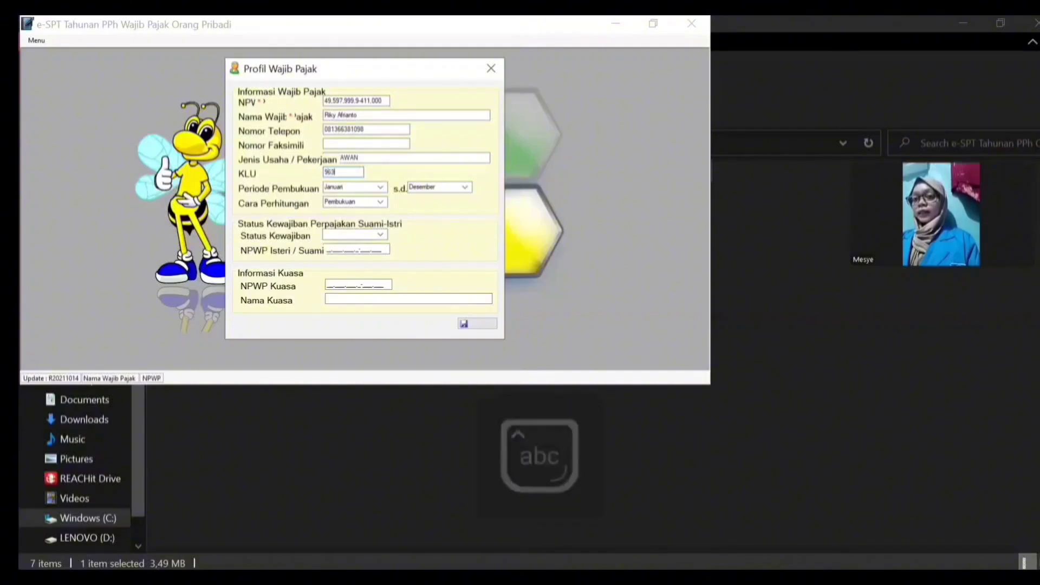
type("04")
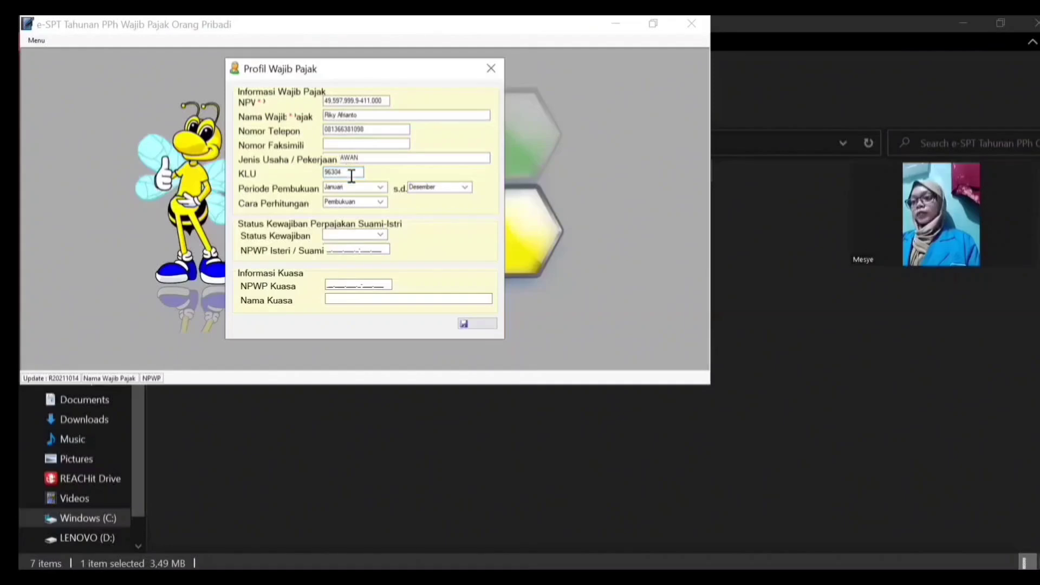
Step: Set Cara Perhitungan to Pencatatan and Status Kewajiban to KK, then save the profile
left_click(381, 203)
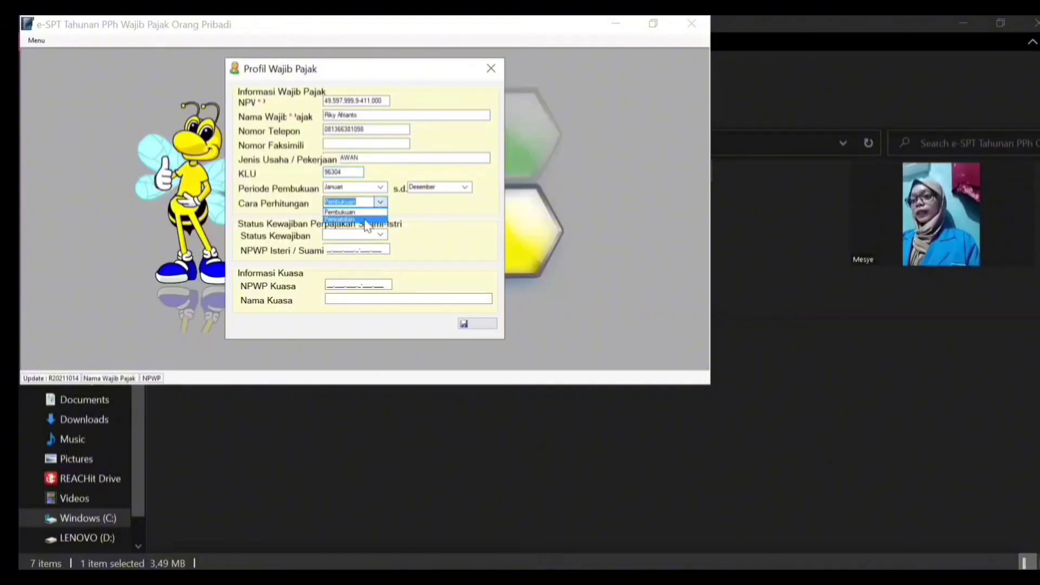
left_click(367, 224)
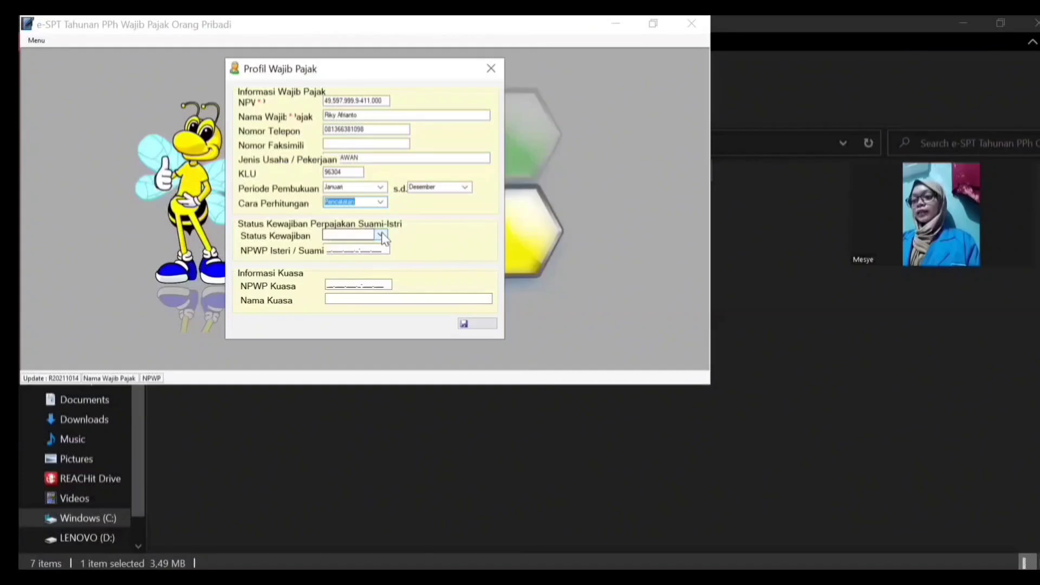
left_click(382, 234)
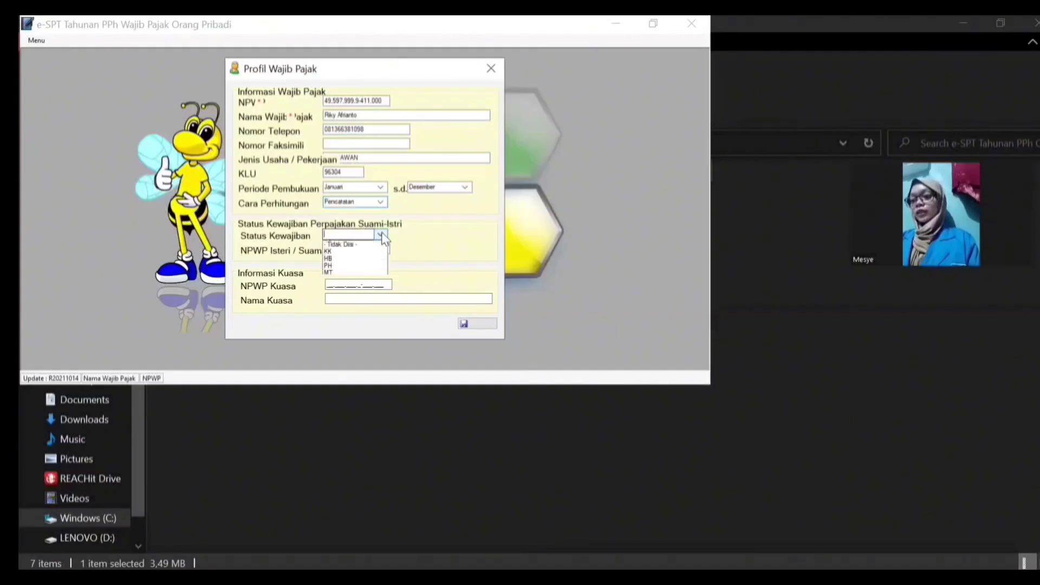
left_click(348, 253)
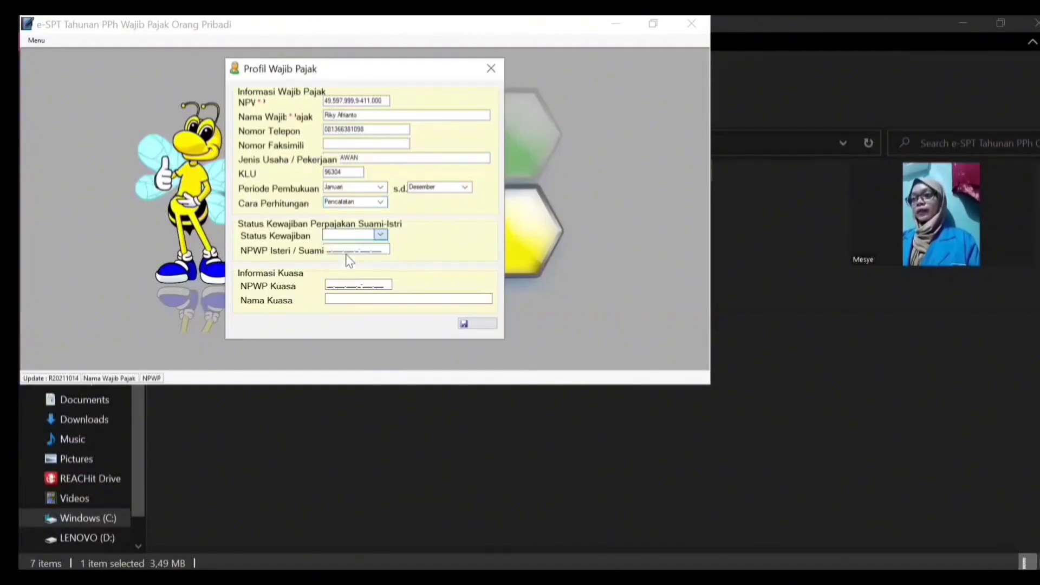
left_click(477, 326)
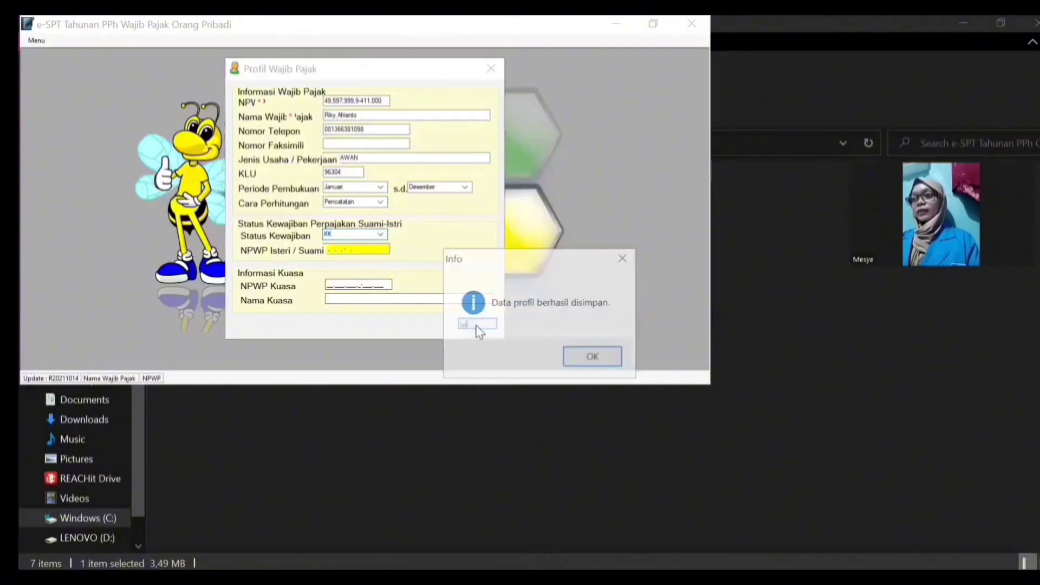
Step: Acknowledge the profile-saved Info message with OK
left_click(588, 360)
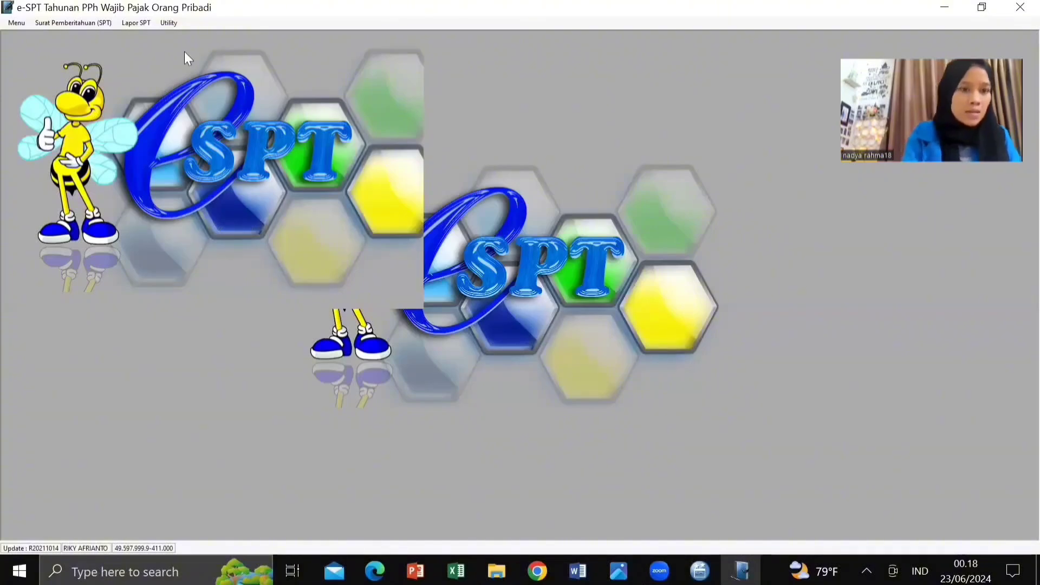
Step: In Utility > Setting > PTKP, change the 36.000.000 entry's end year from 9999 to 2015 and save
left_click(169, 24)
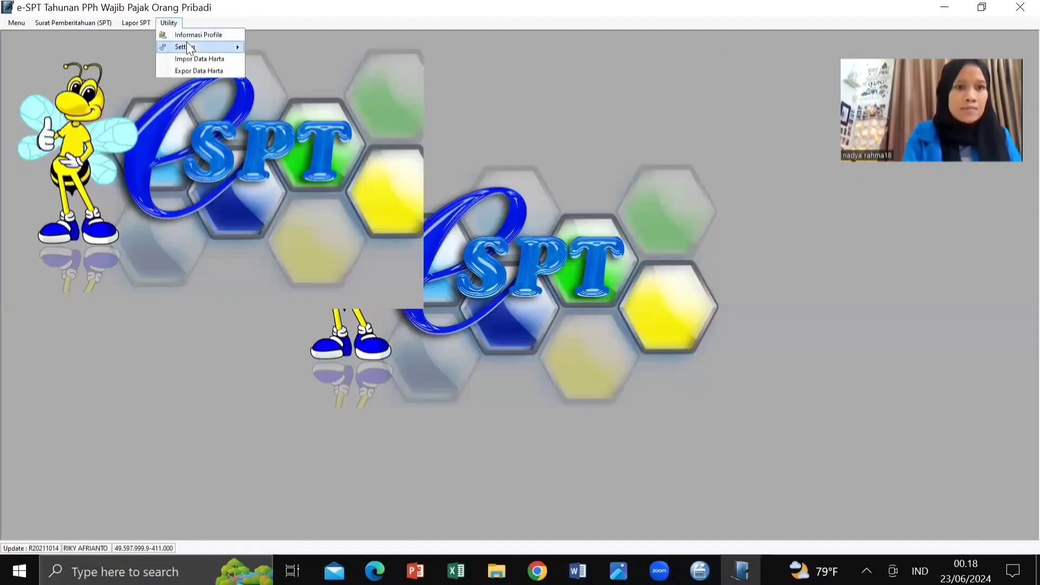
mouse_move(192, 46)
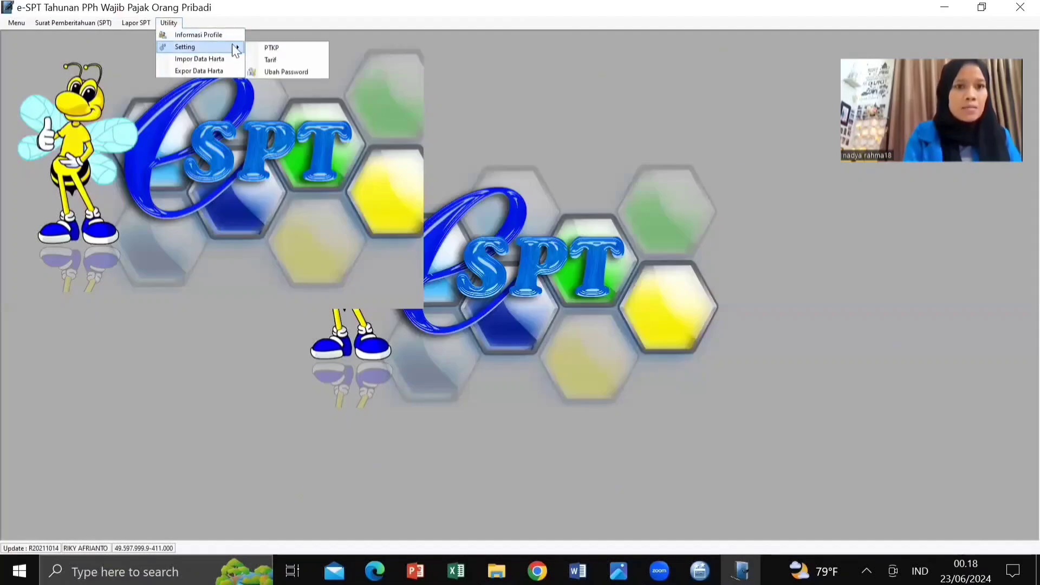
left_click(281, 48)
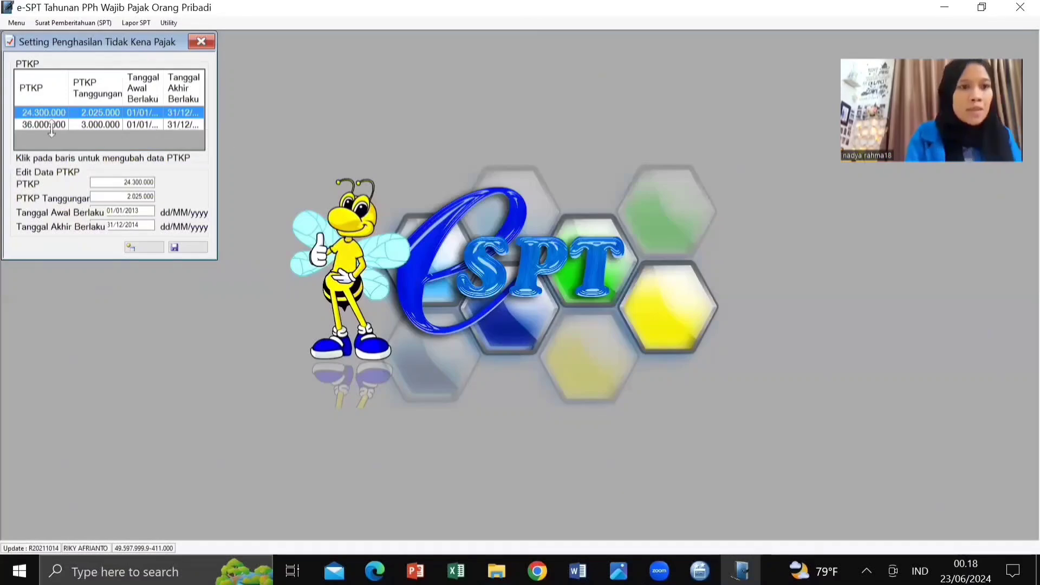
left_click(81, 128)
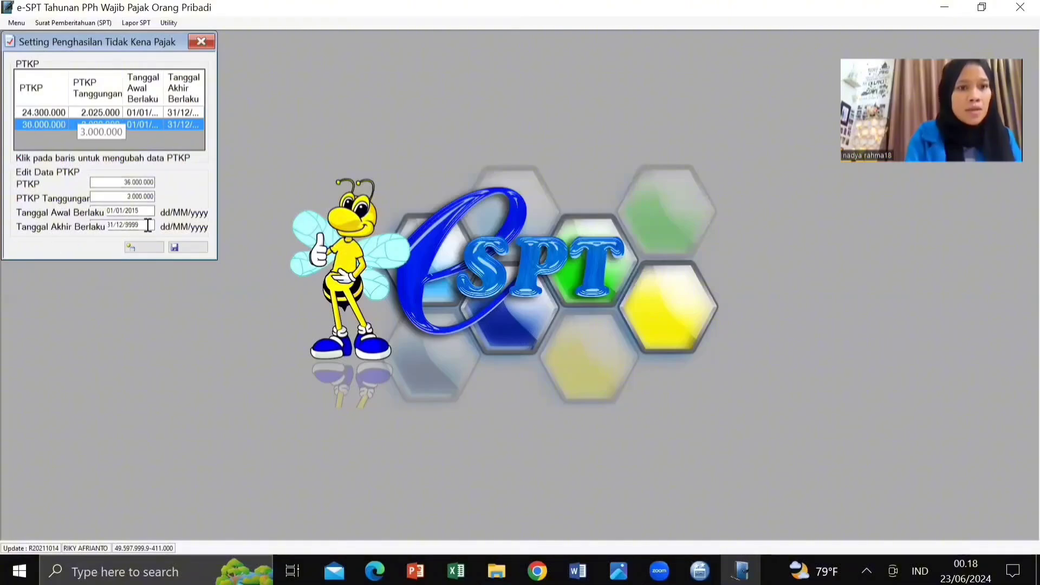
left_click(146, 226)
key("BackSpace")
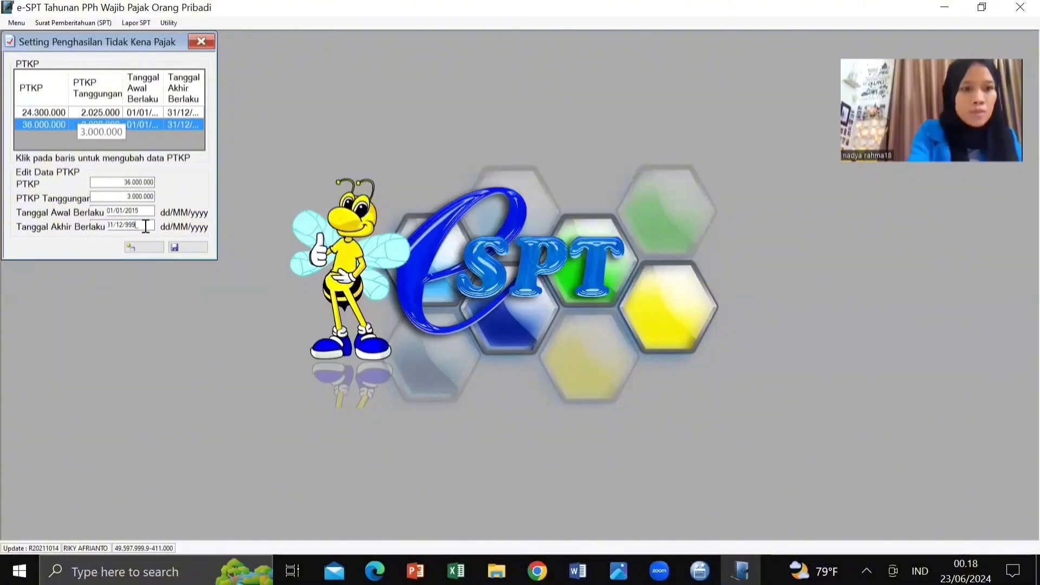
key("BackSpace")
key("BackSpace")
key("BackSpace")
type("2")
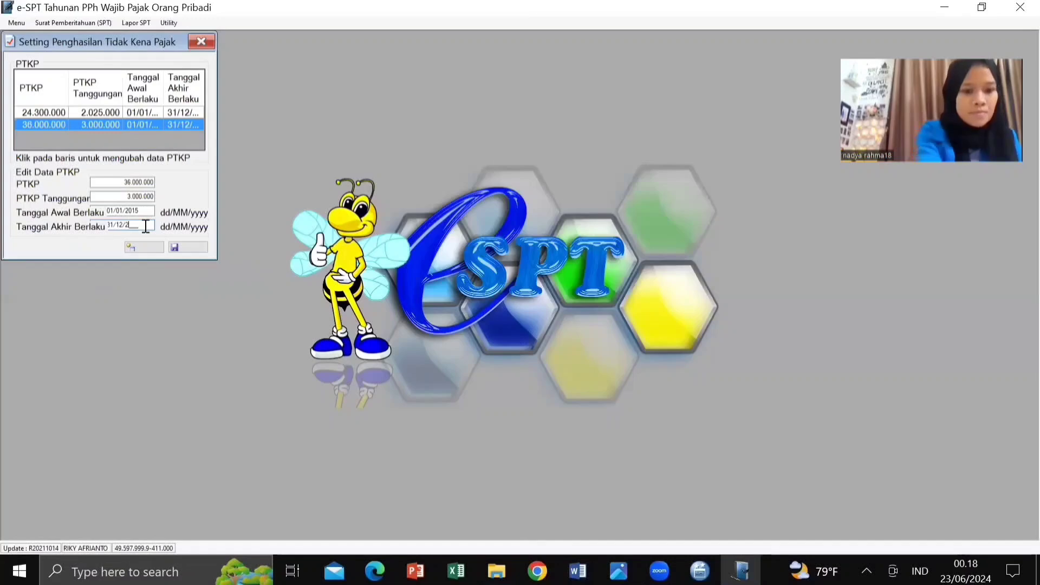
type("015")
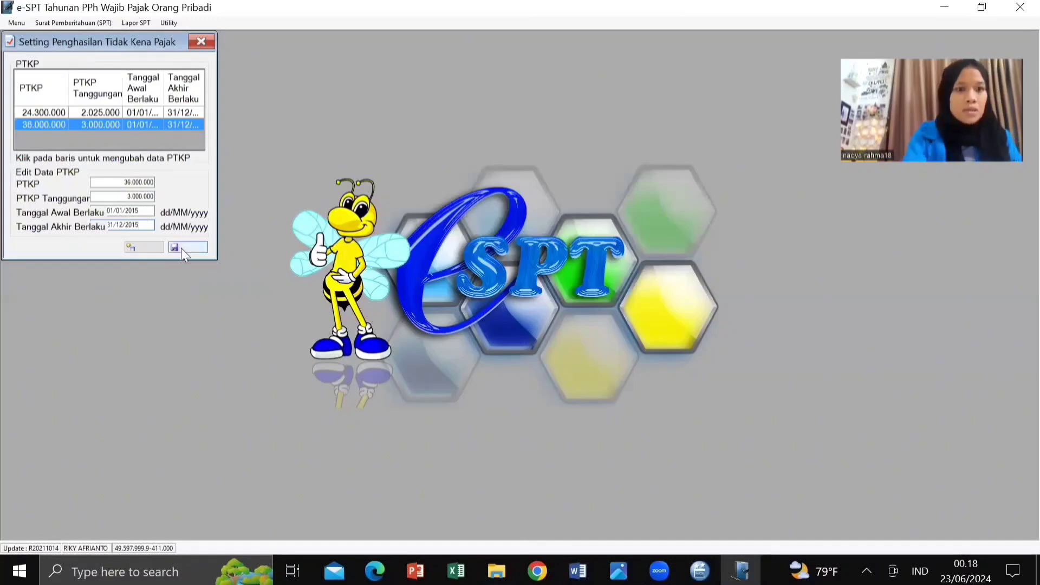
left_click(180, 248)
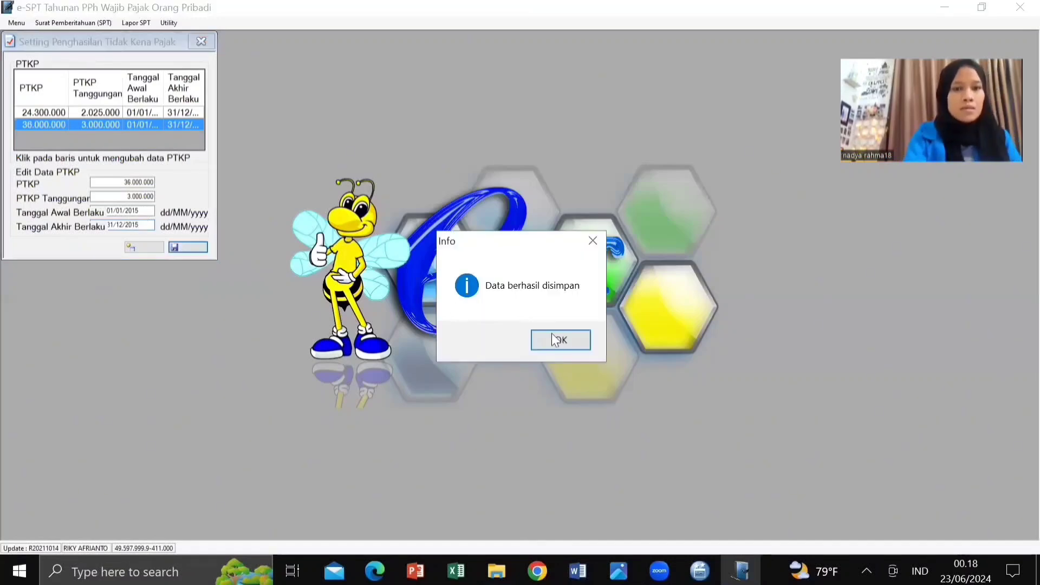
left_click(557, 340)
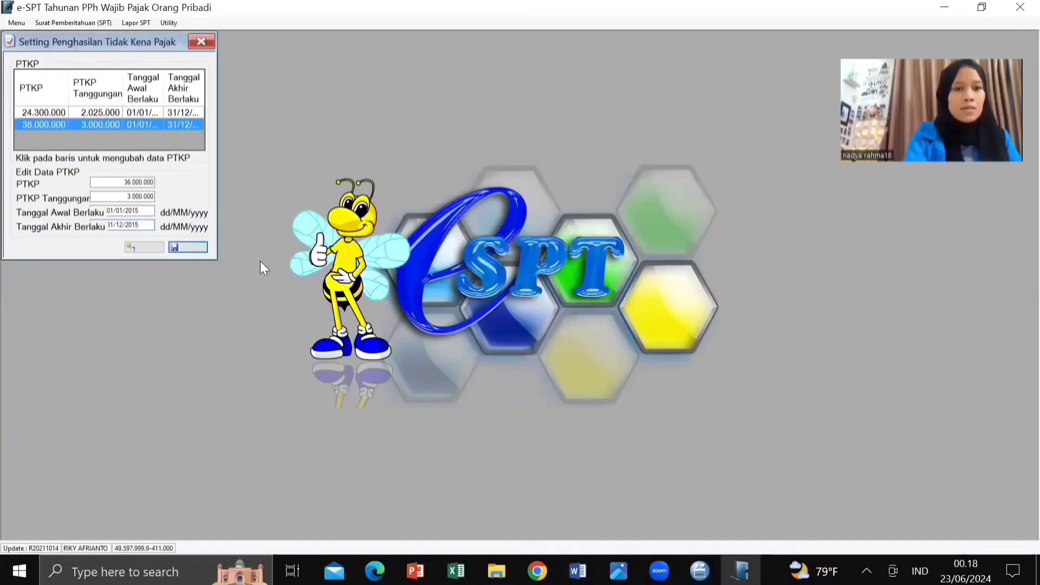
Step: Save a new PTKP rate: 54.000.000 plus 4.500.000 per dependant, valid 01/01/2022–31/12/2023
left_click(128, 247)
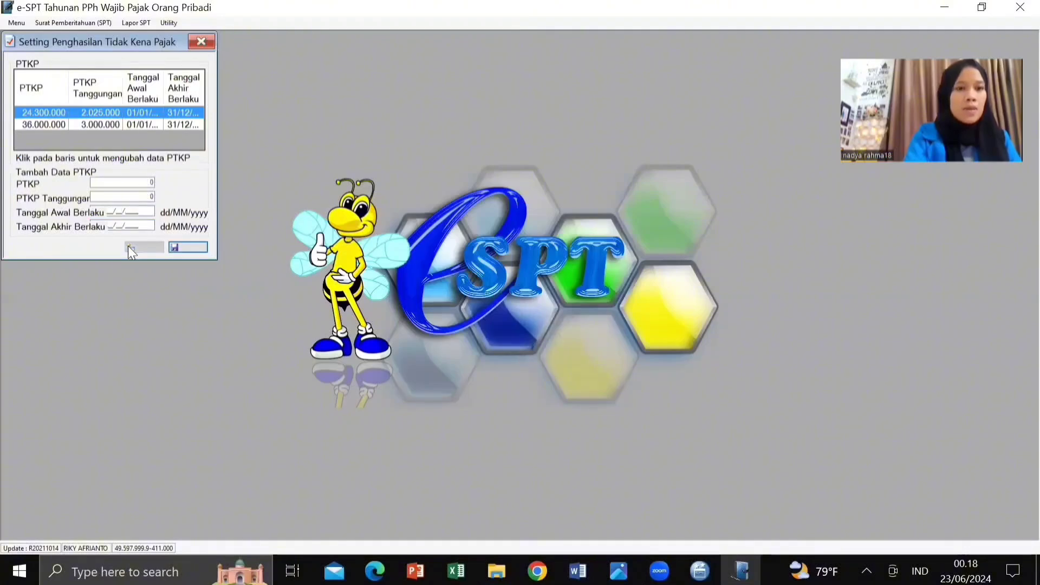
left_click(102, 184)
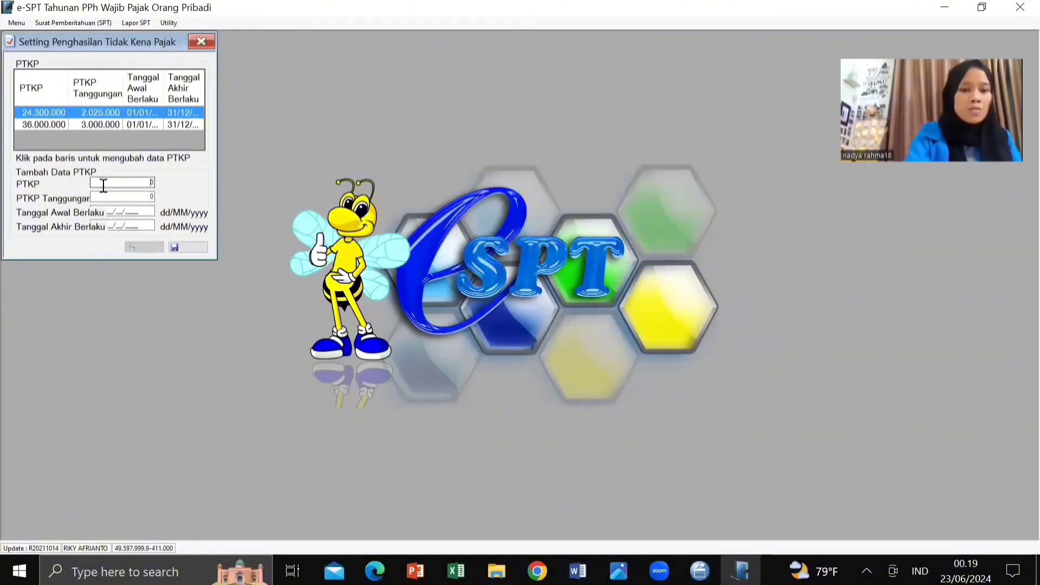
type("540000")
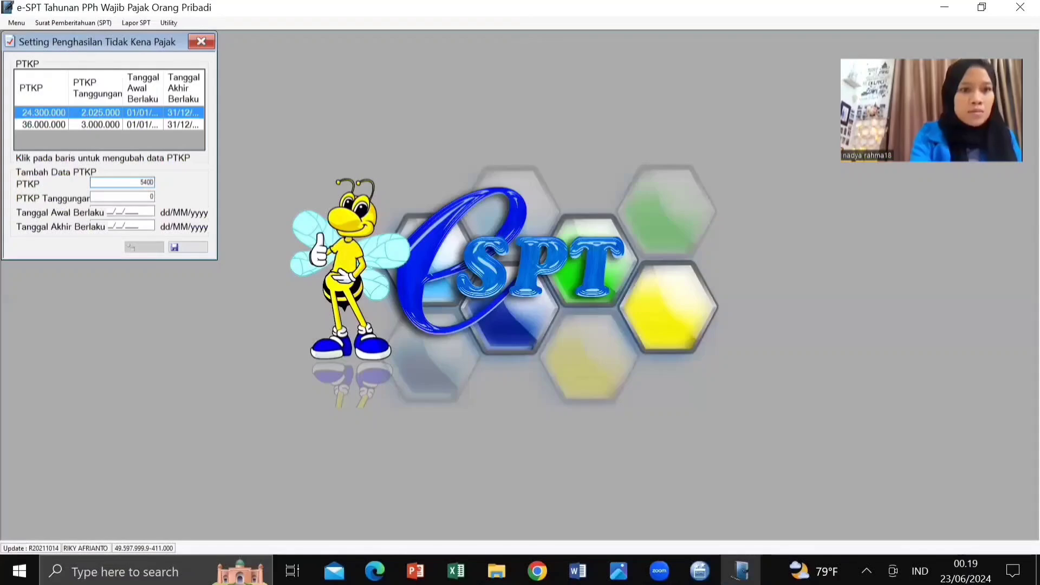
type("00")
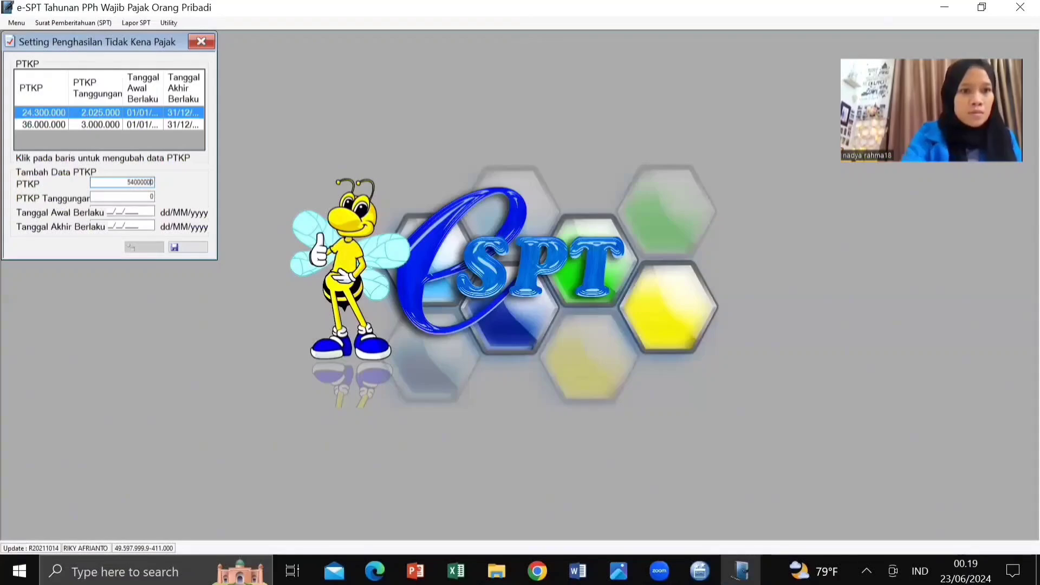
left_click(105, 198)
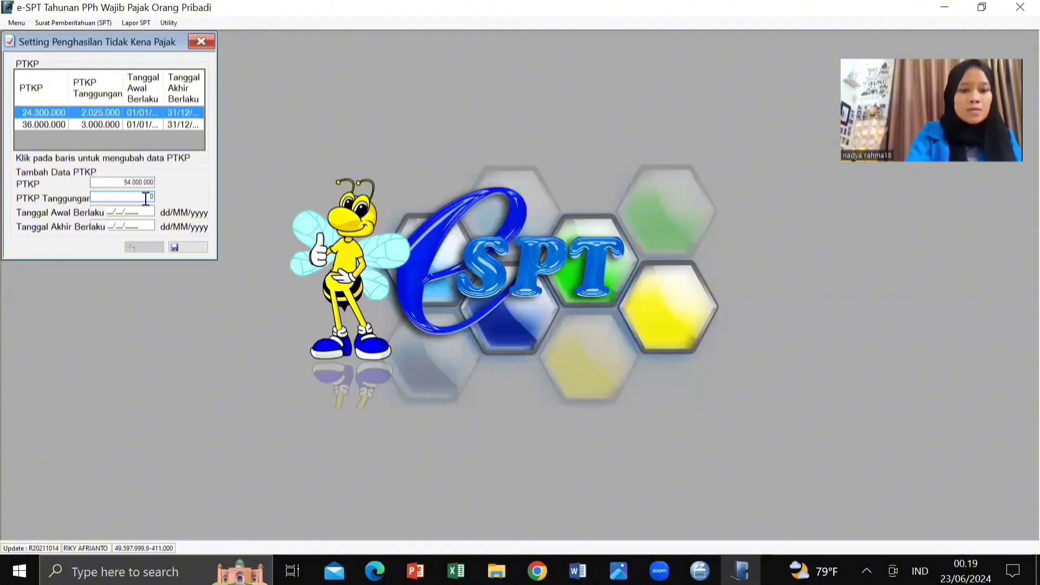
type("4500")
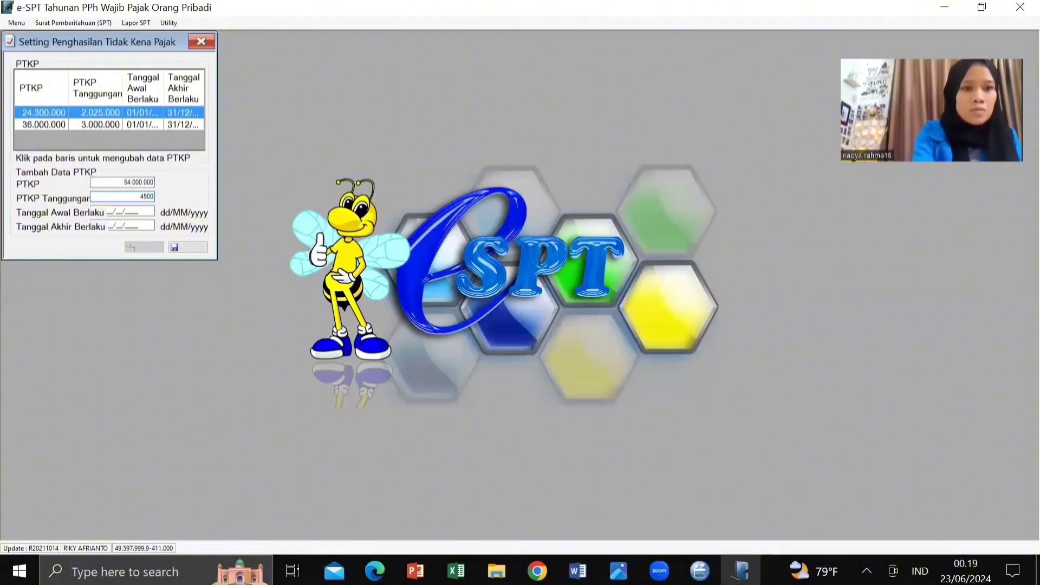
type("000")
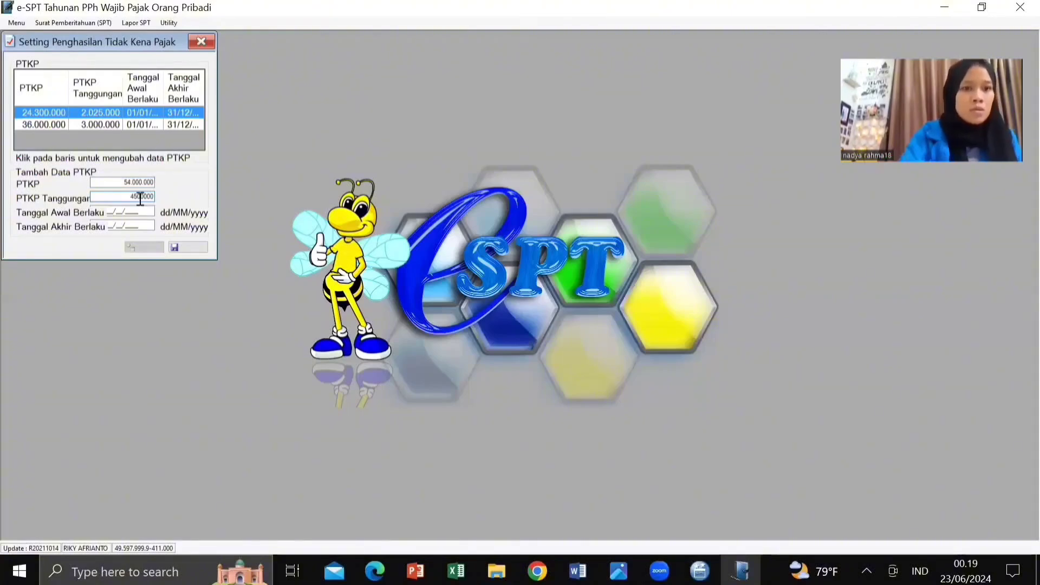
left_click(119, 211)
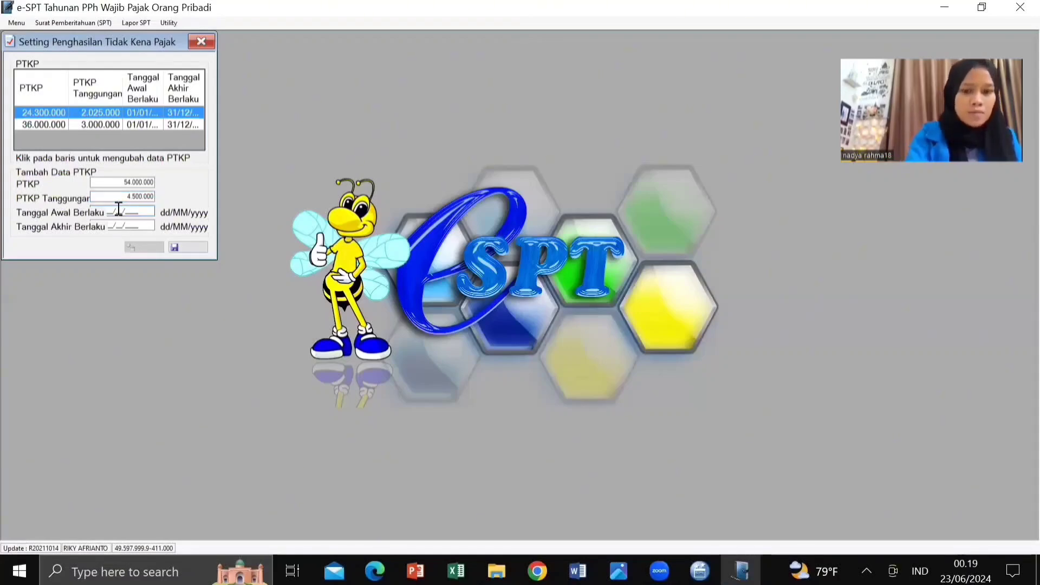
type("01/01/")
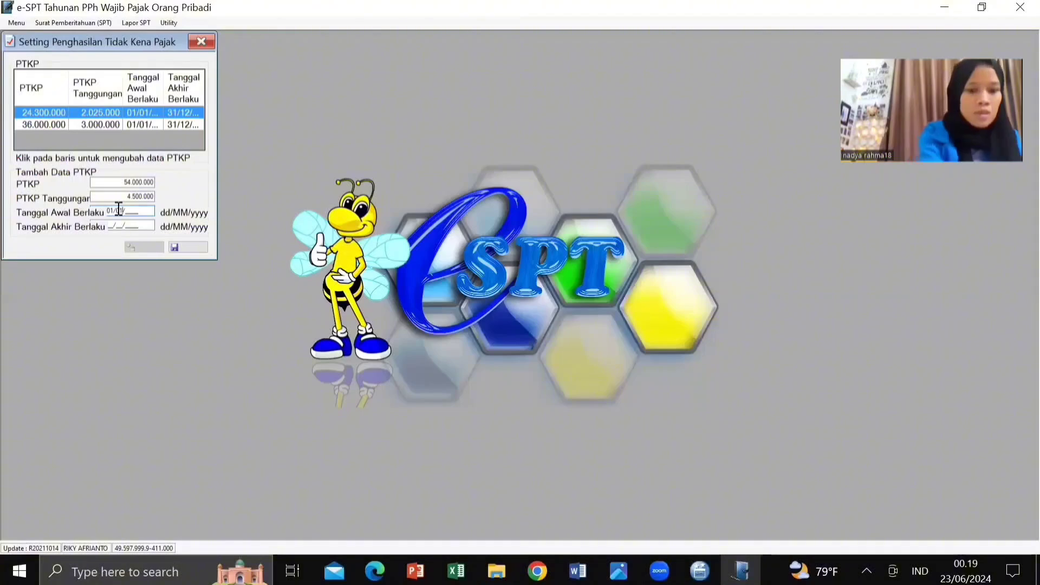
type("2022")
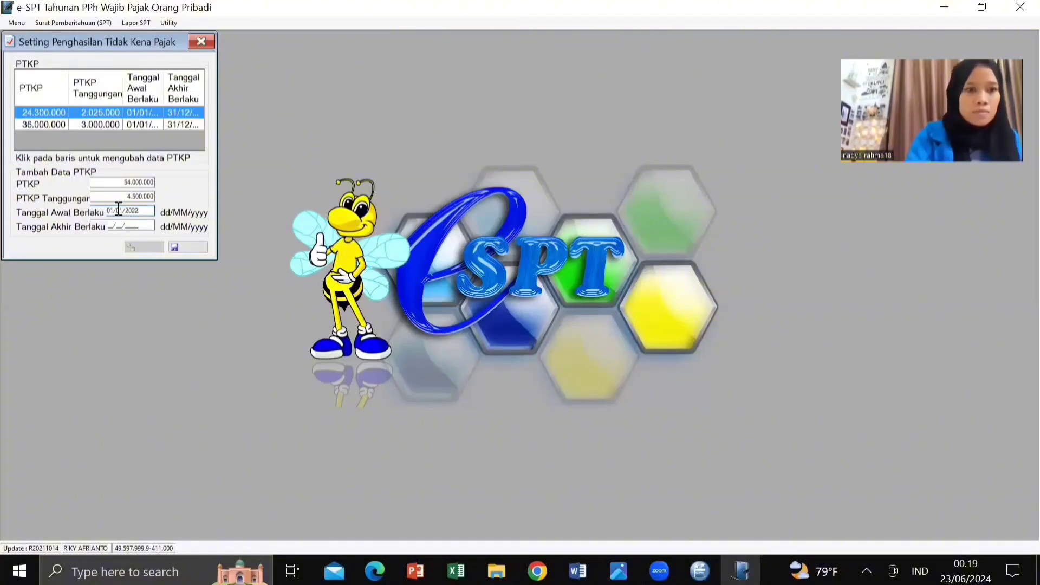
left_click(120, 226)
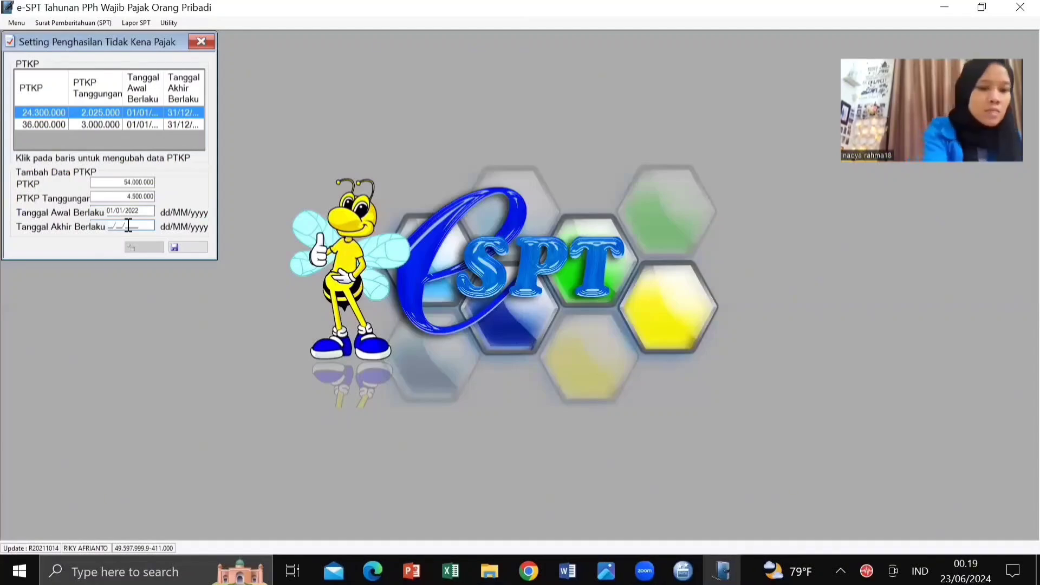
type("31/")
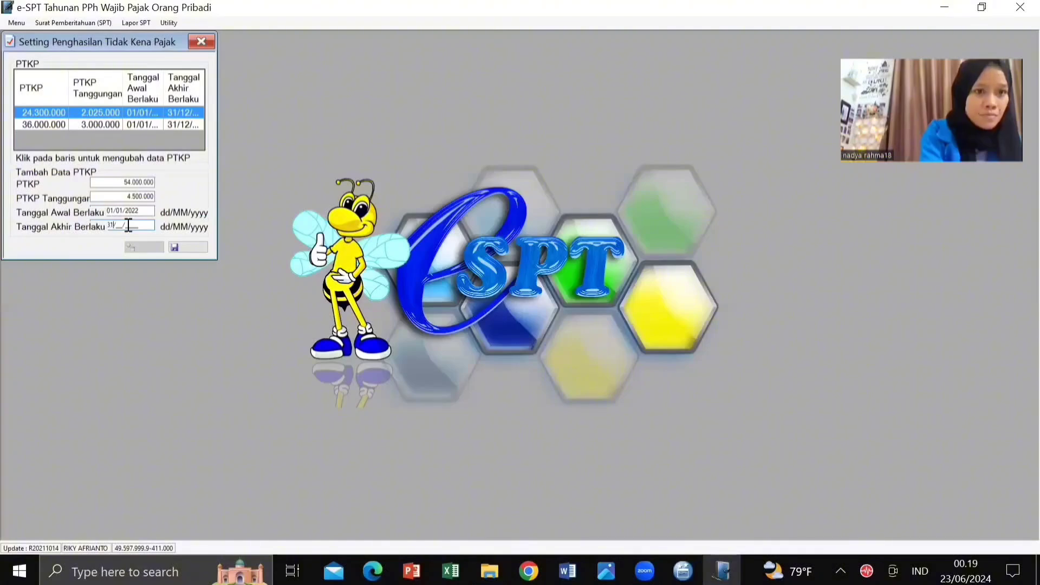
type("12/")
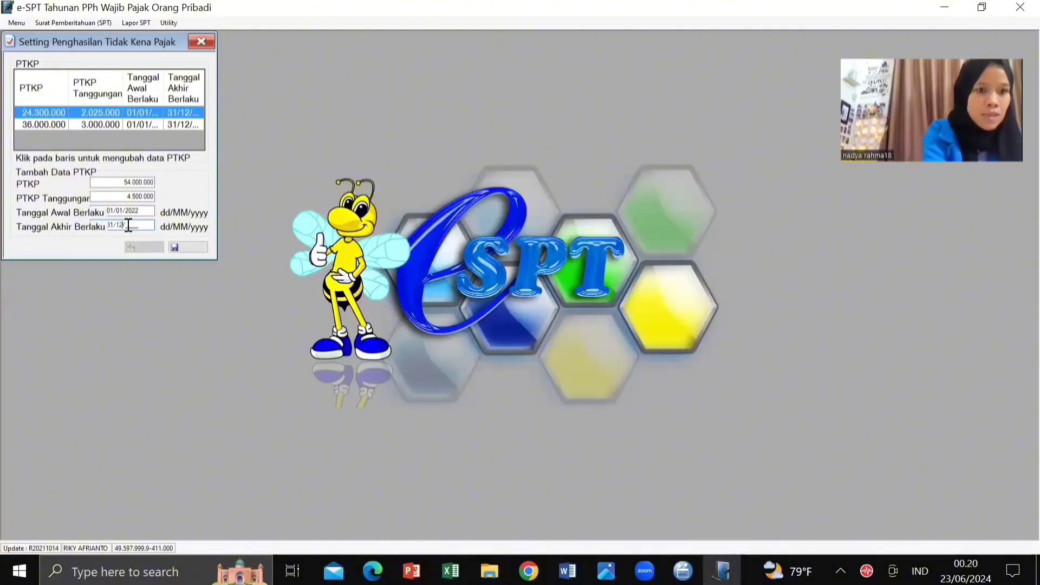
type("2022")
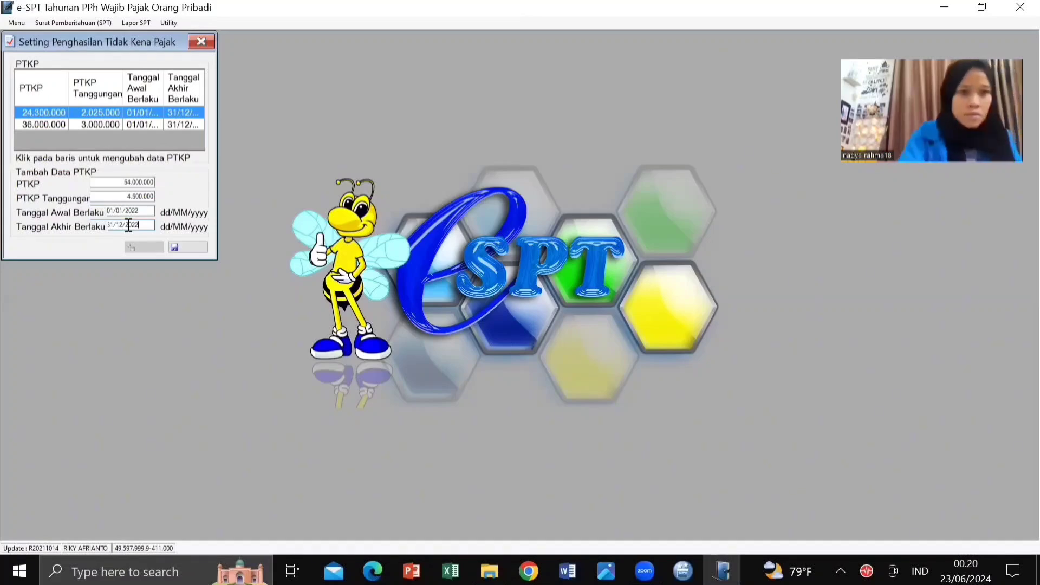
key("BackSpace")
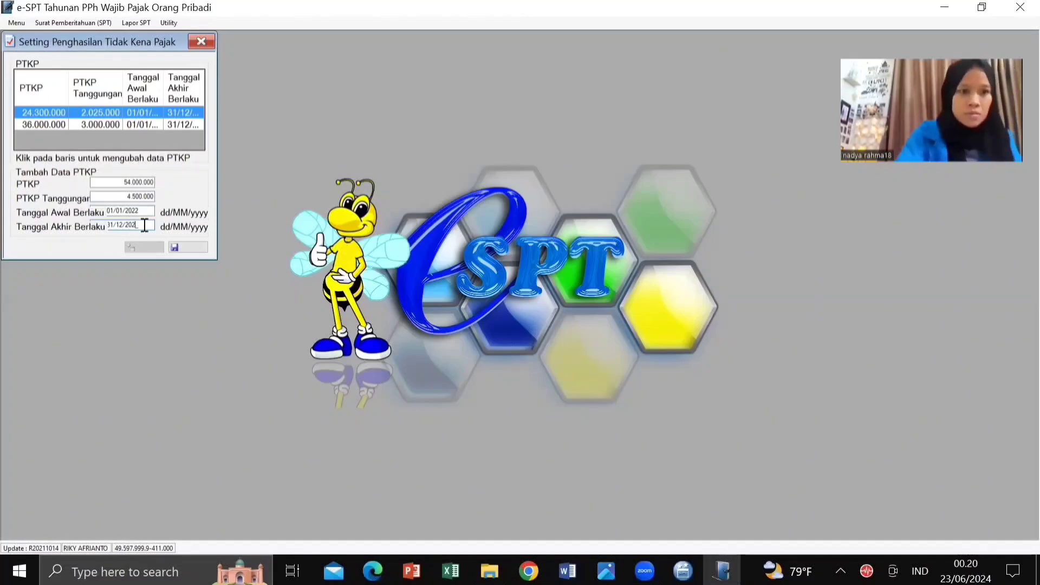
left_click(177, 248)
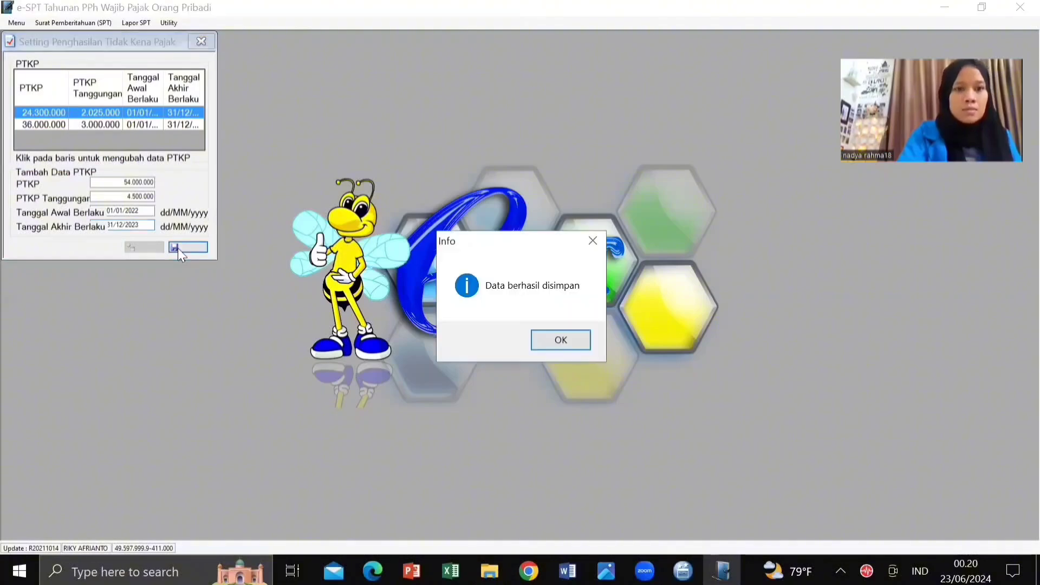
Step: Close the PTKP settings and create a new SPT Tahunan OP 1770 S for 2023
left_click(569, 340)
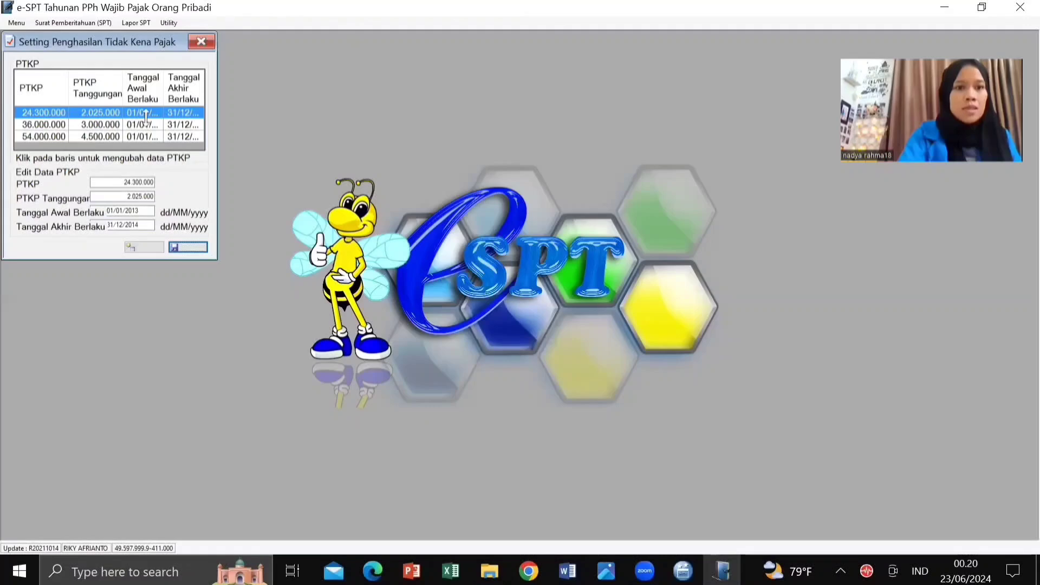
left_click(203, 42)
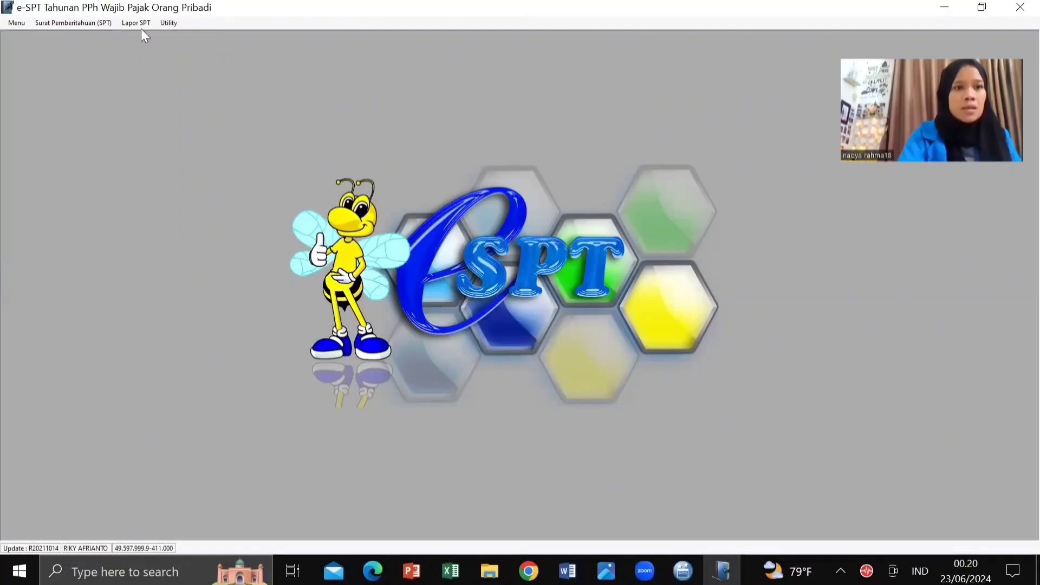
left_click(86, 24)
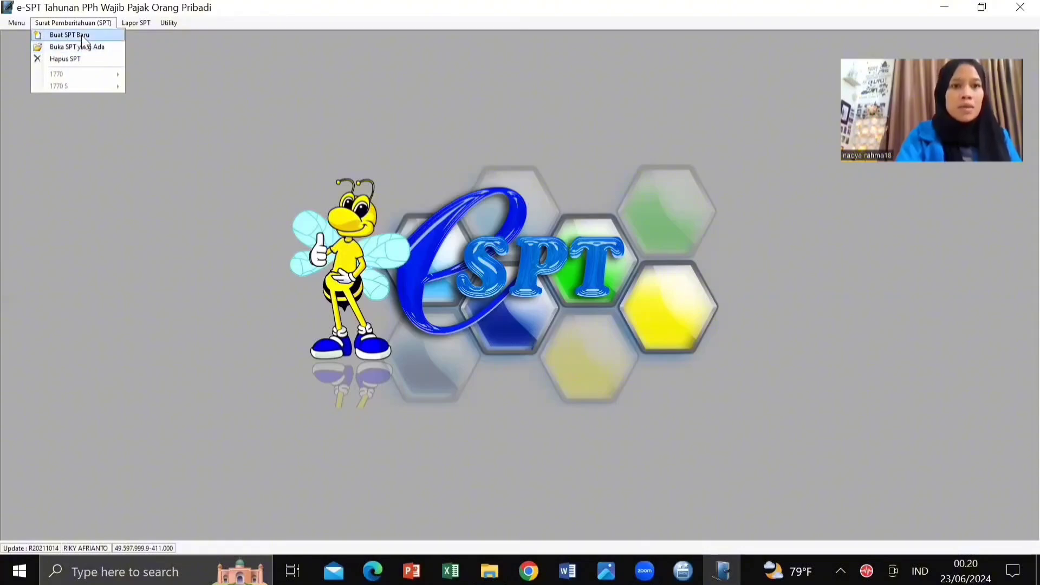
left_click(81, 35)
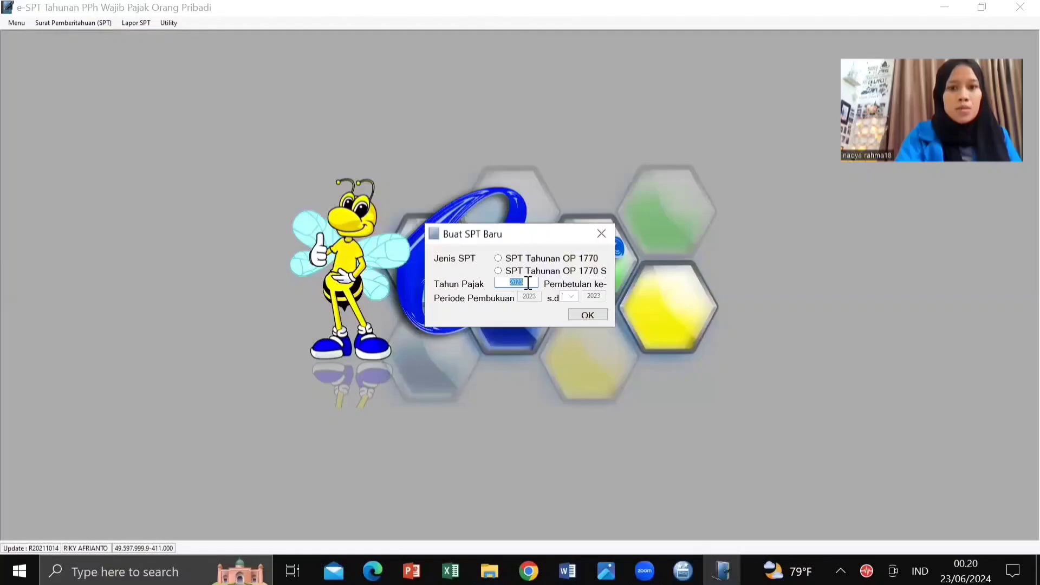
left_click(594, 316)
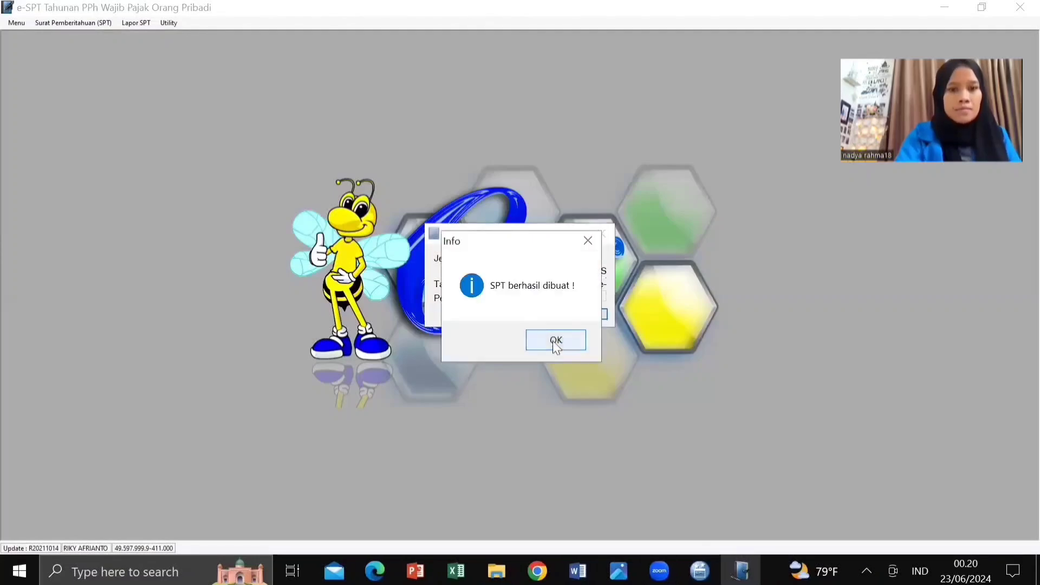
left_click(556, 341)
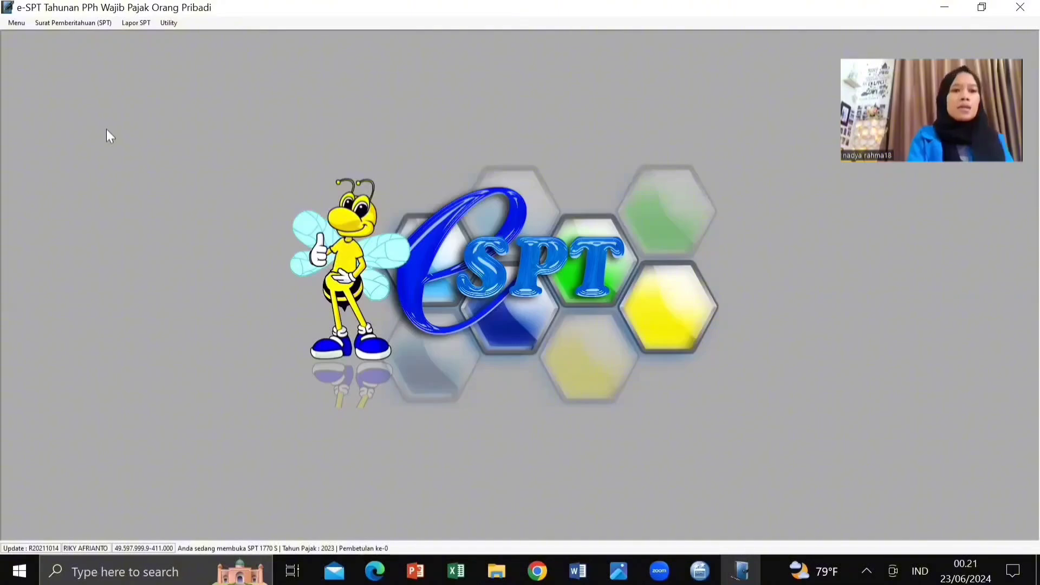
Step: Open Lampiran II and enter 45000000 base amounts for deposit interest and land rent
left_click(71, 22)
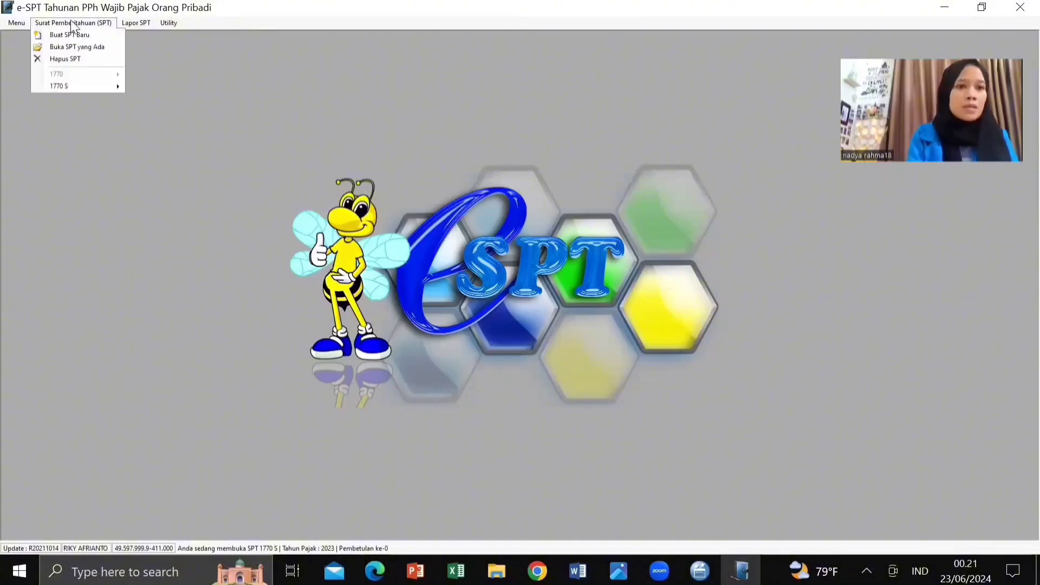
mouse_move(70, 90)
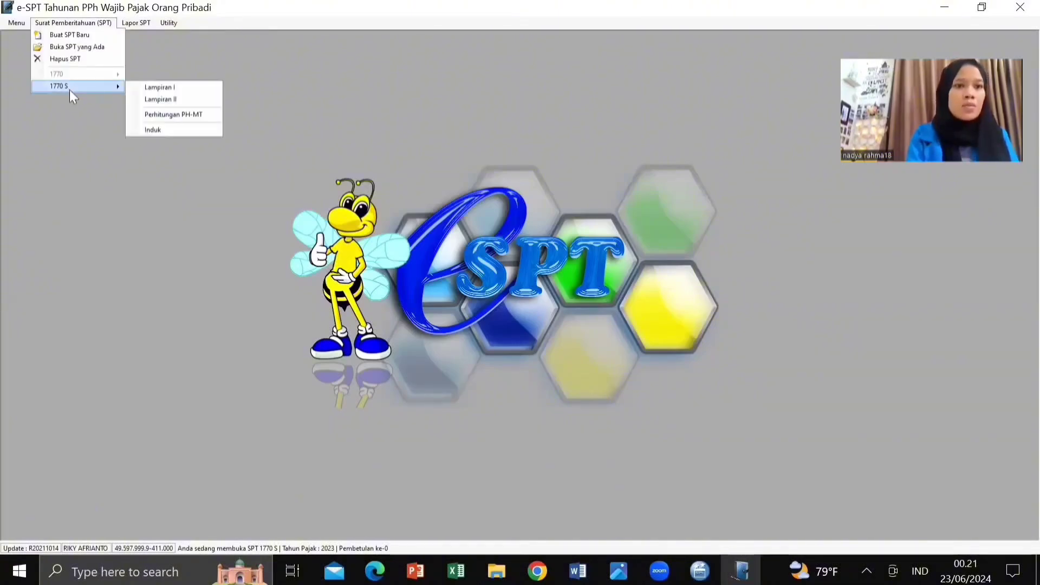
left_click(164, 97)
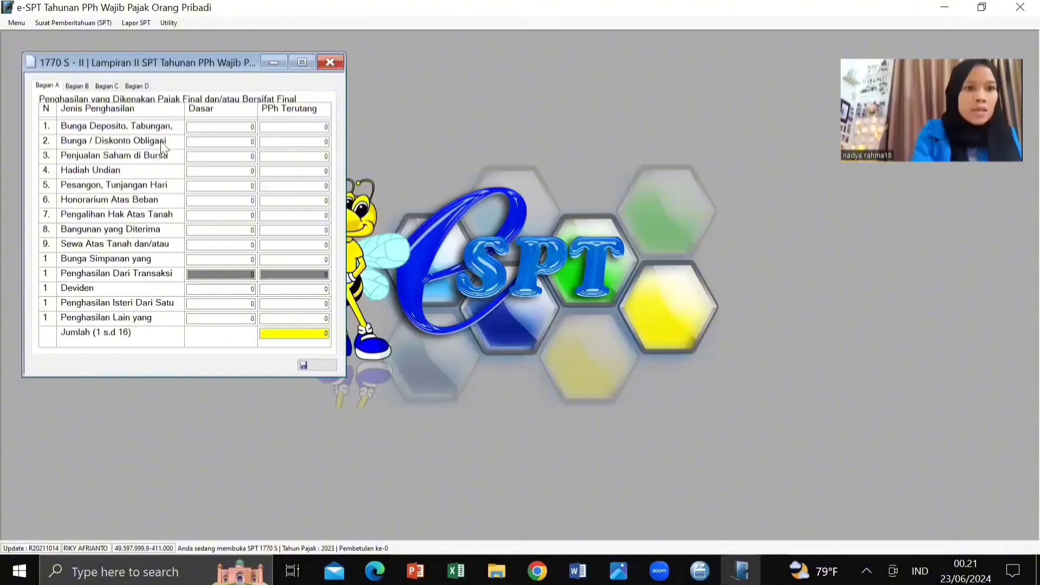
left_click(219, 125)
type("45")
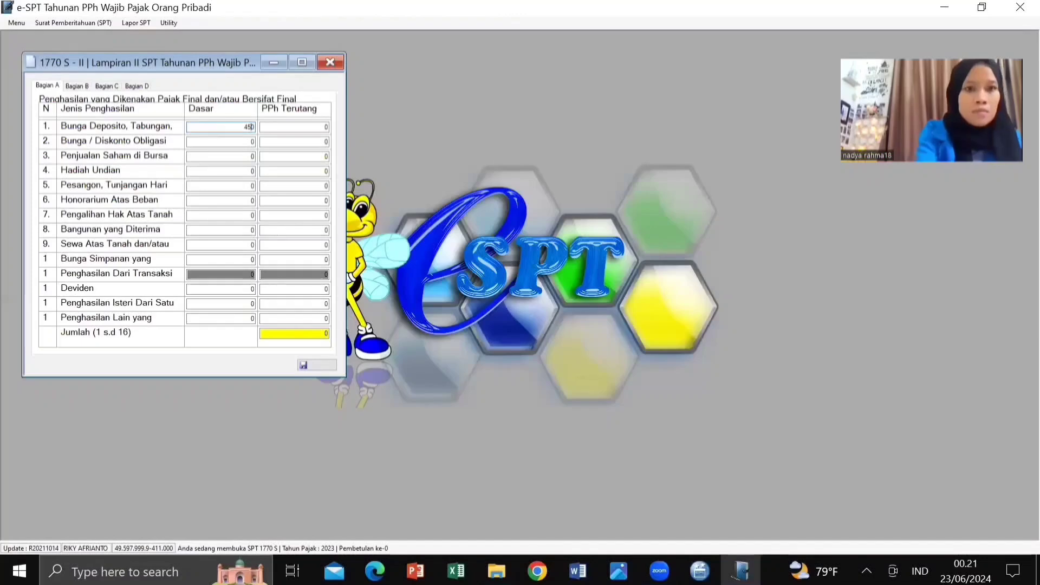
type("5")
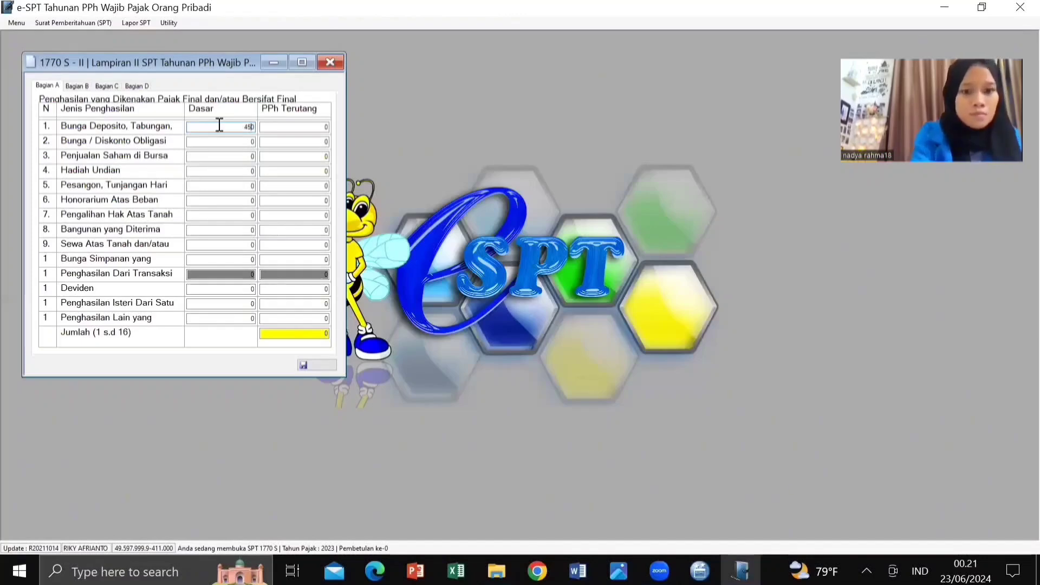
type("000")
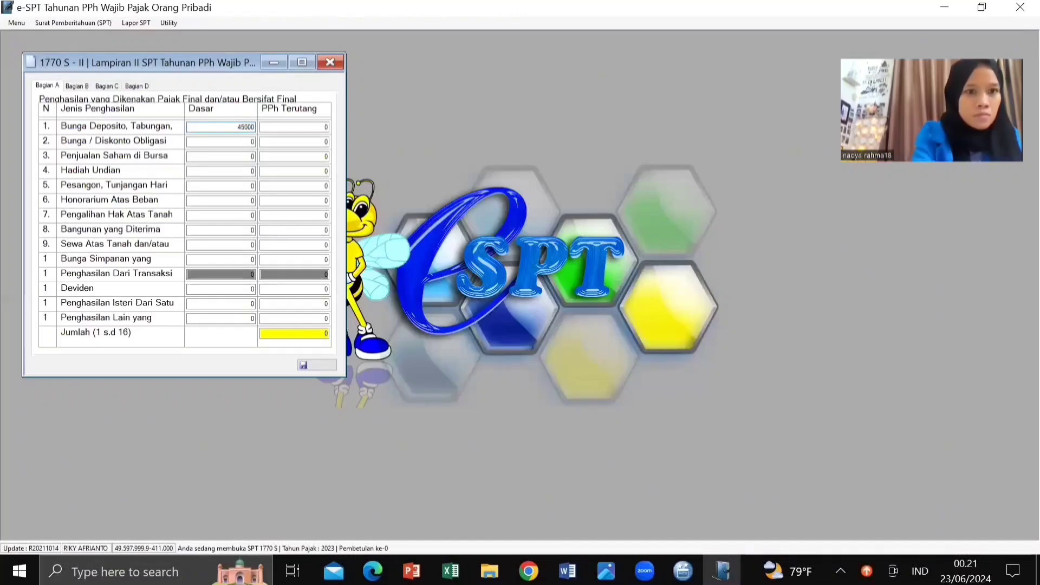
type("00")
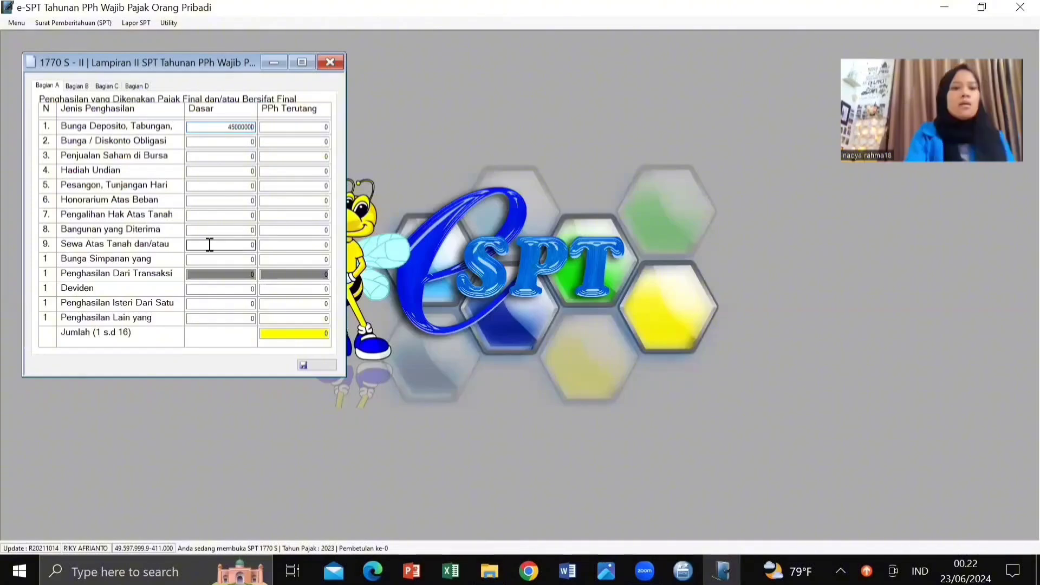
left_click(210, 245)
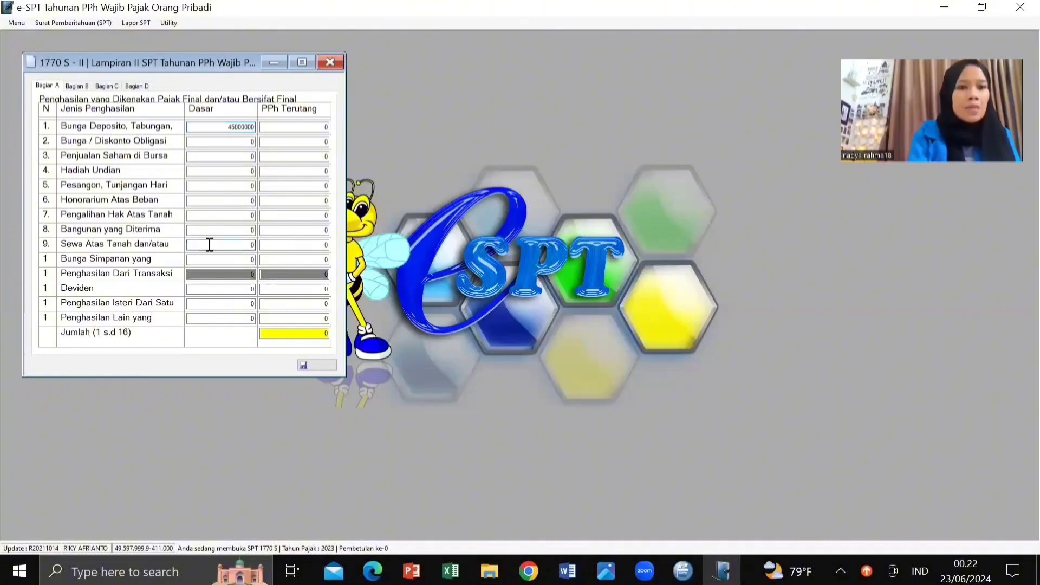
type("4500")
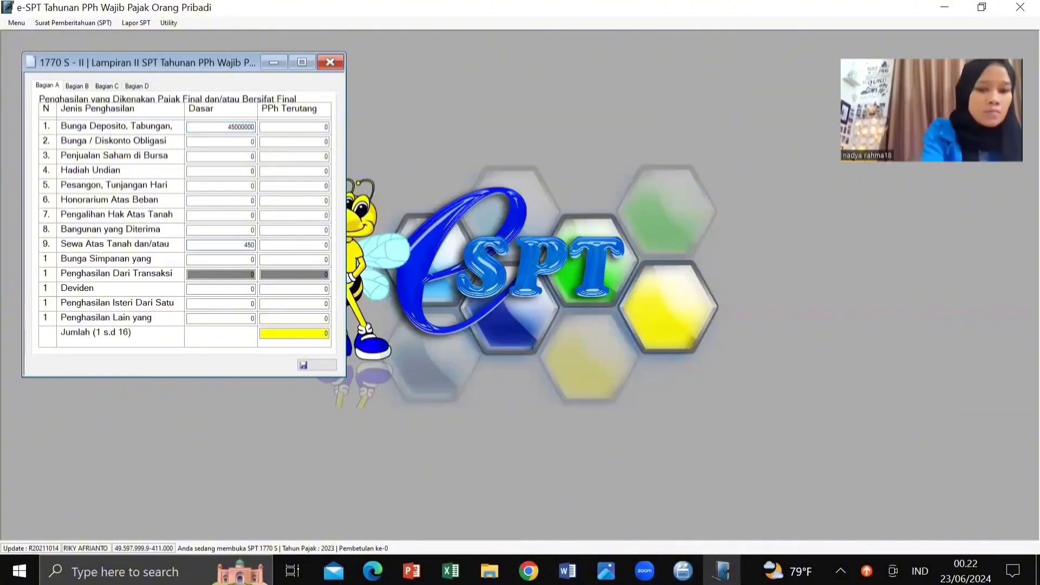
type("000")
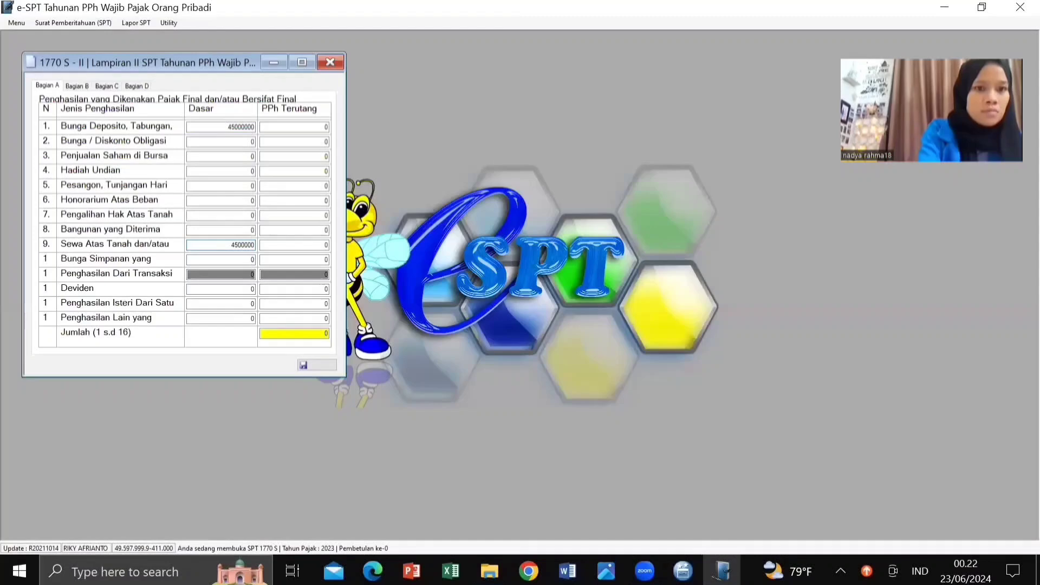
Step: Enter final tax 9.000.000 on deposit interest and 4.500.000 on land rent, totalling 13.500.000
left_click(328, 130)
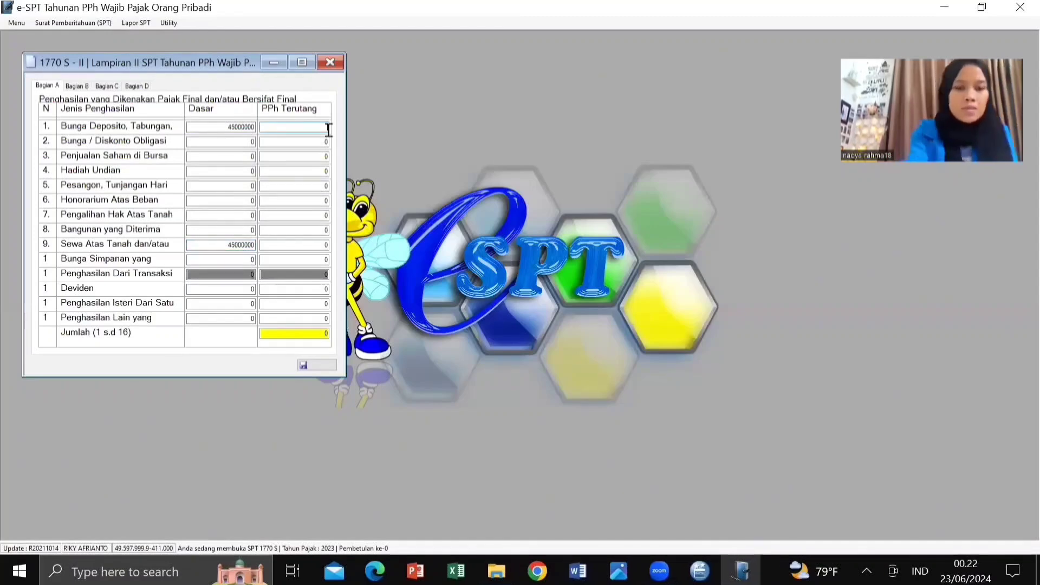
type("90")
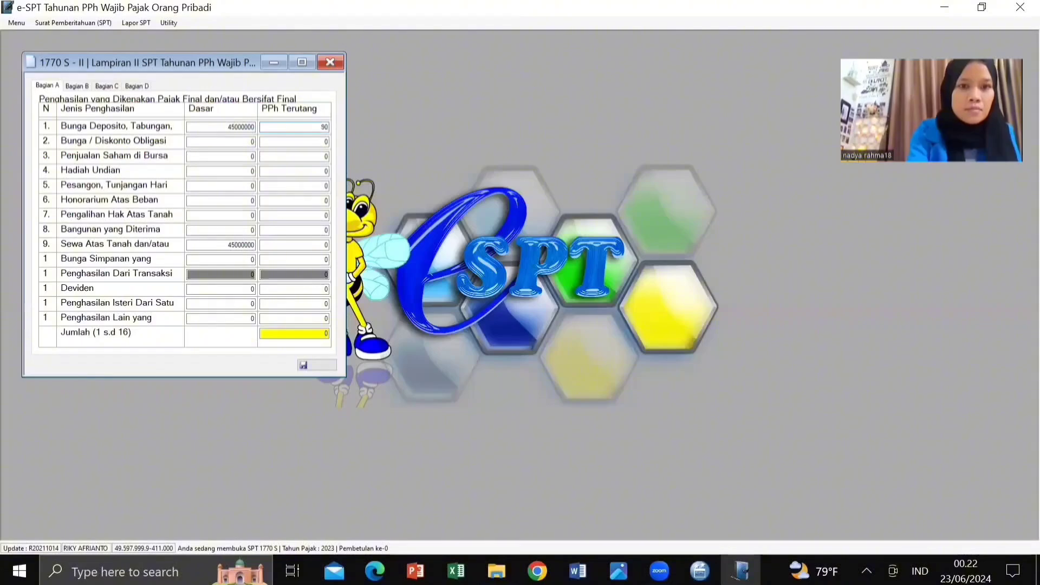
type("0000")
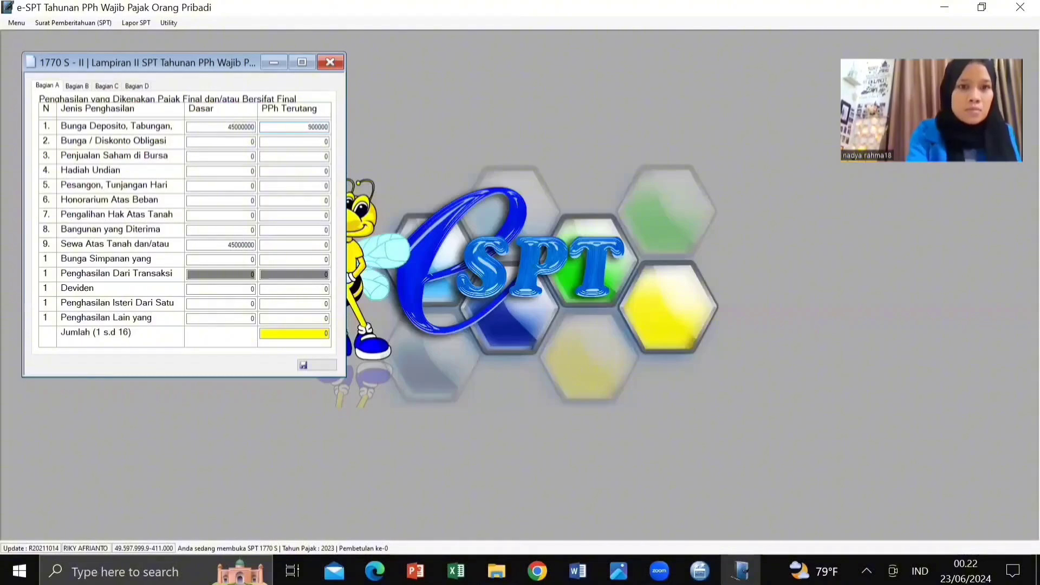
type("0")
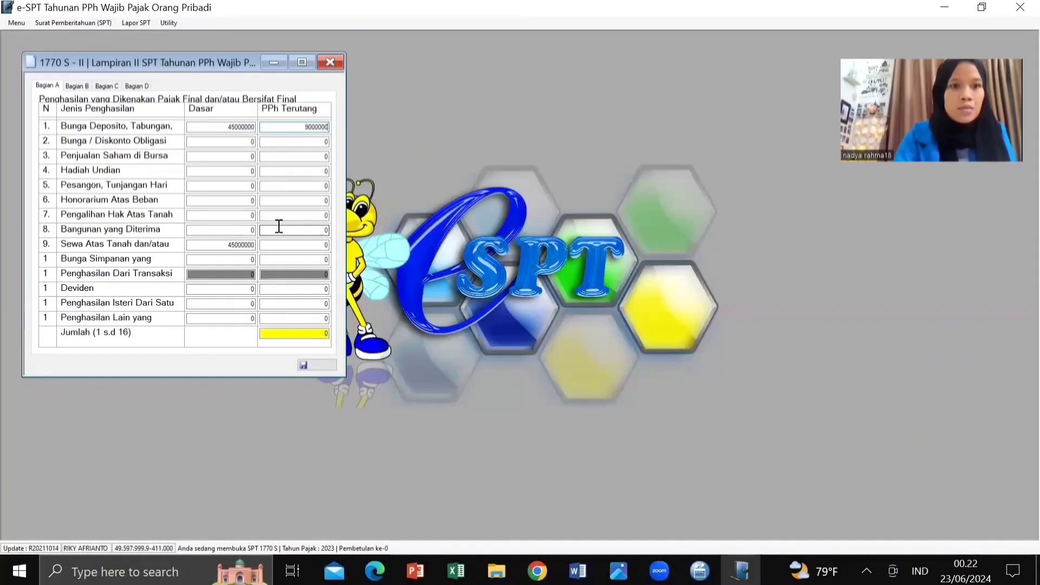
left_click(291, 246)
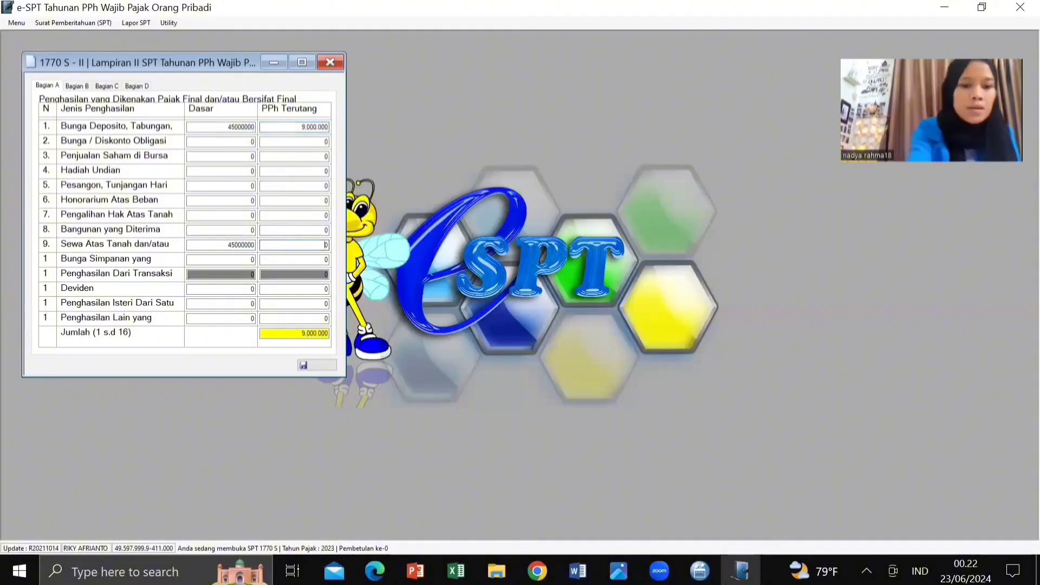
type("4600")
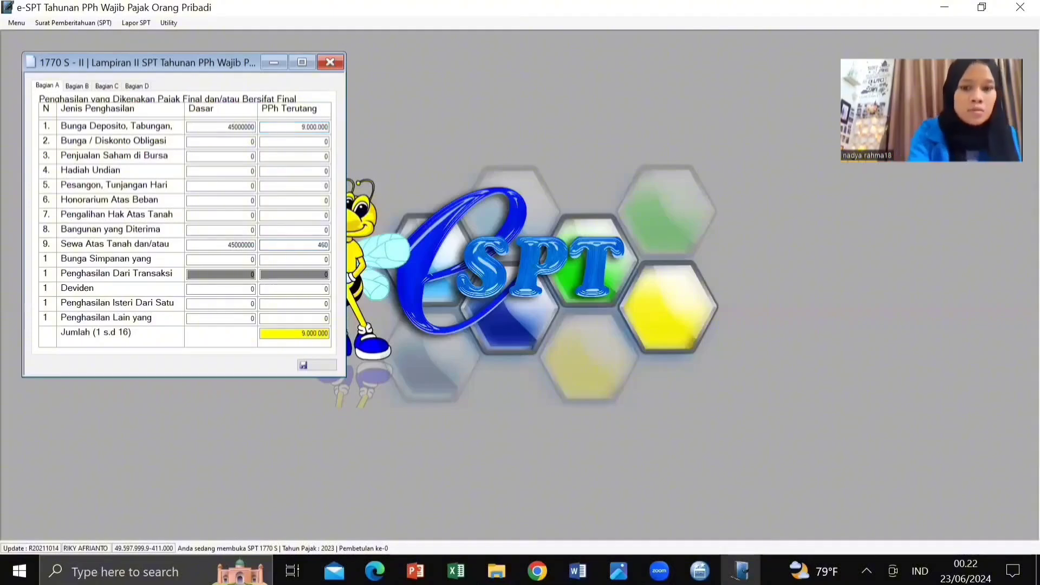
type("0")
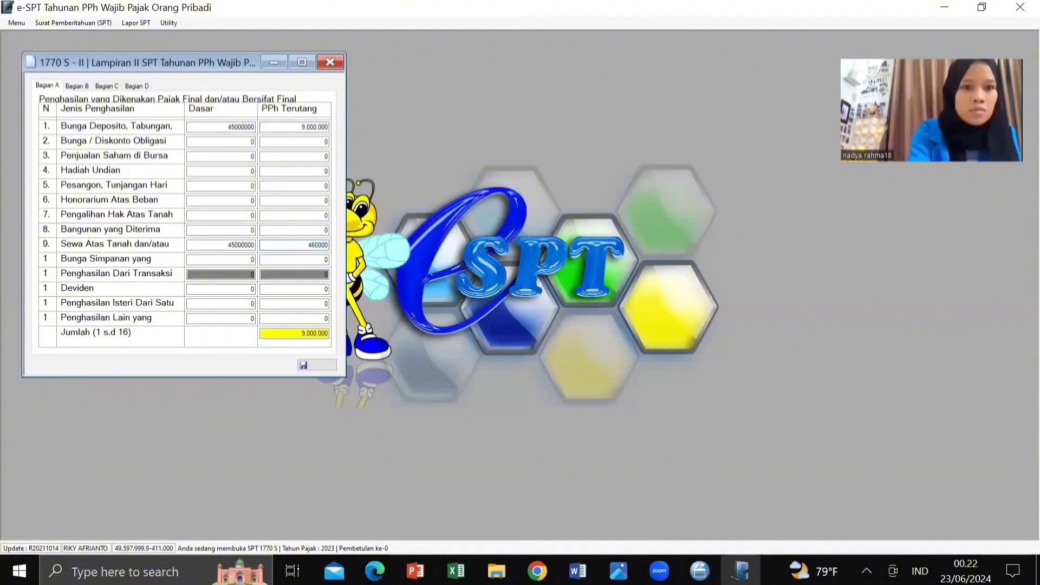
type("0")
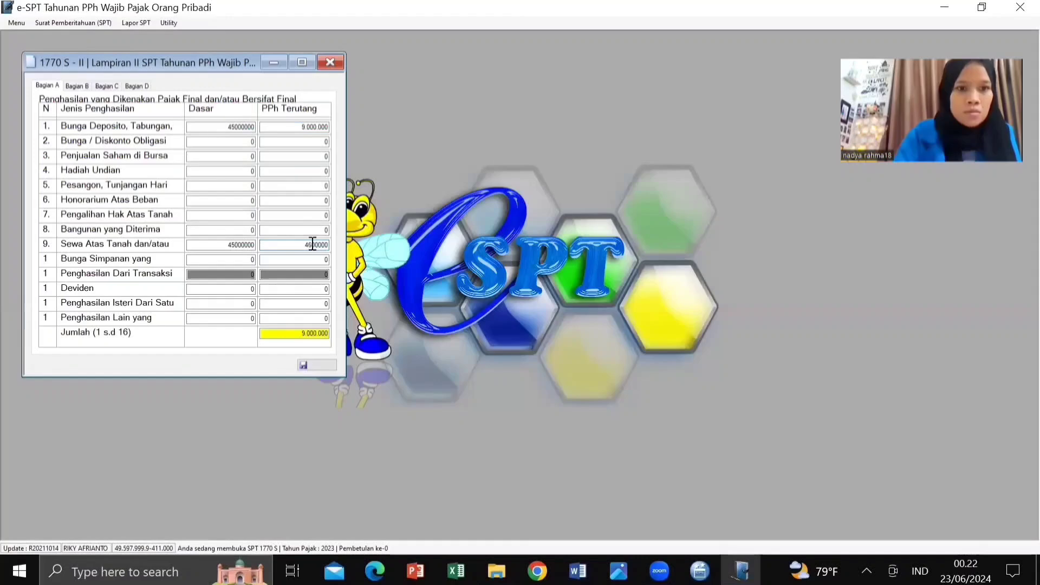
left_click(313, 245)
key("BackSpace")
type("500.")
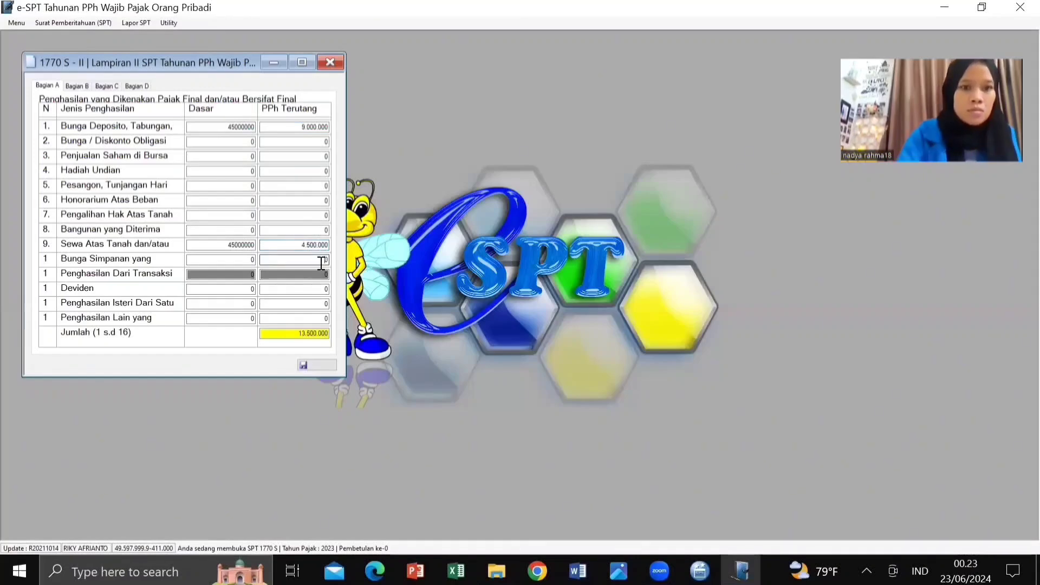
left_click(321, 260)
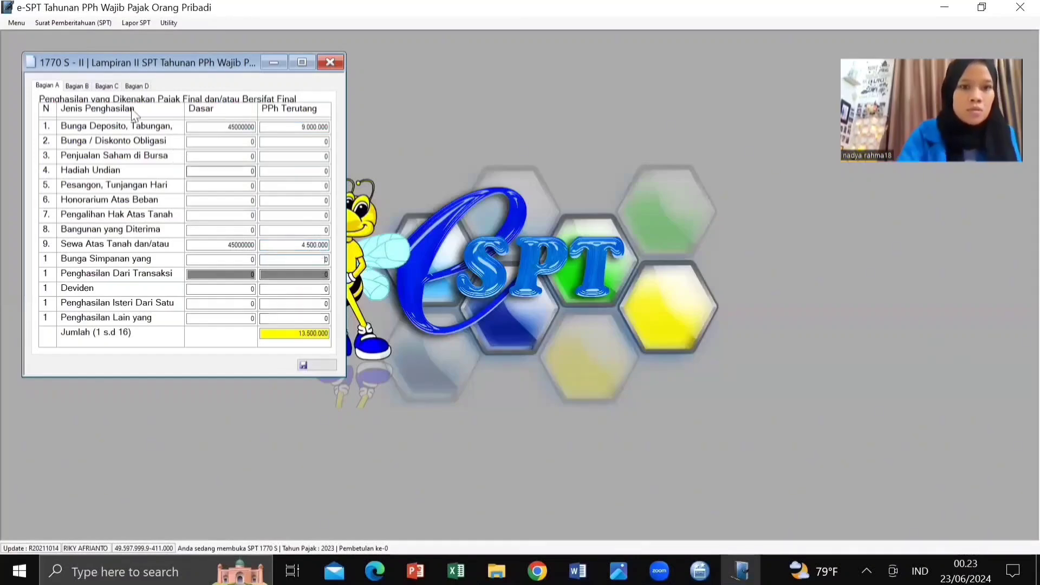
Step: In Bagian B, start a code-062 Rumah asset acquired 2001 for 150.000.000
left_click(77, 86)
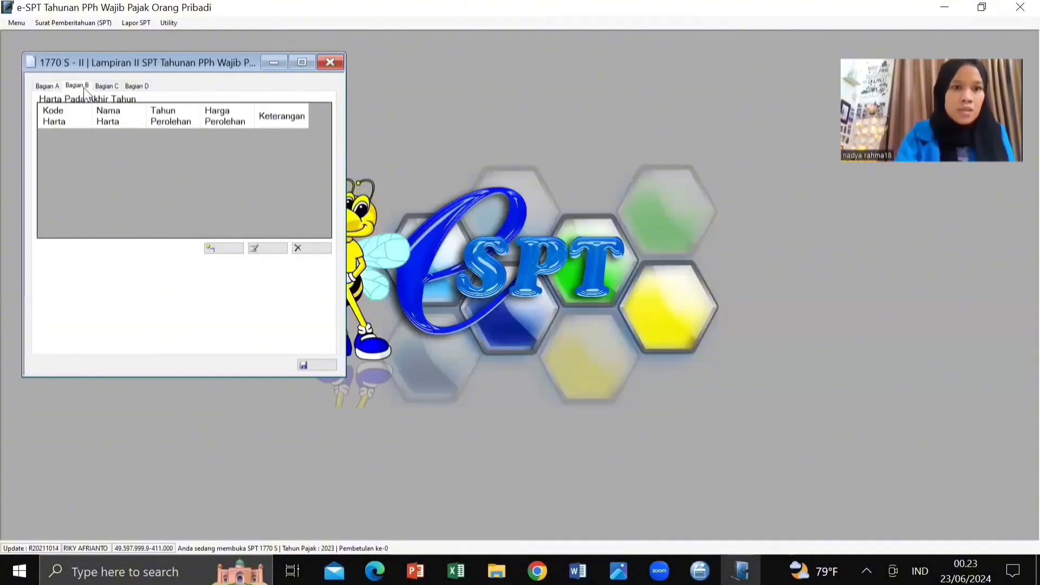
left_click(222, 250)
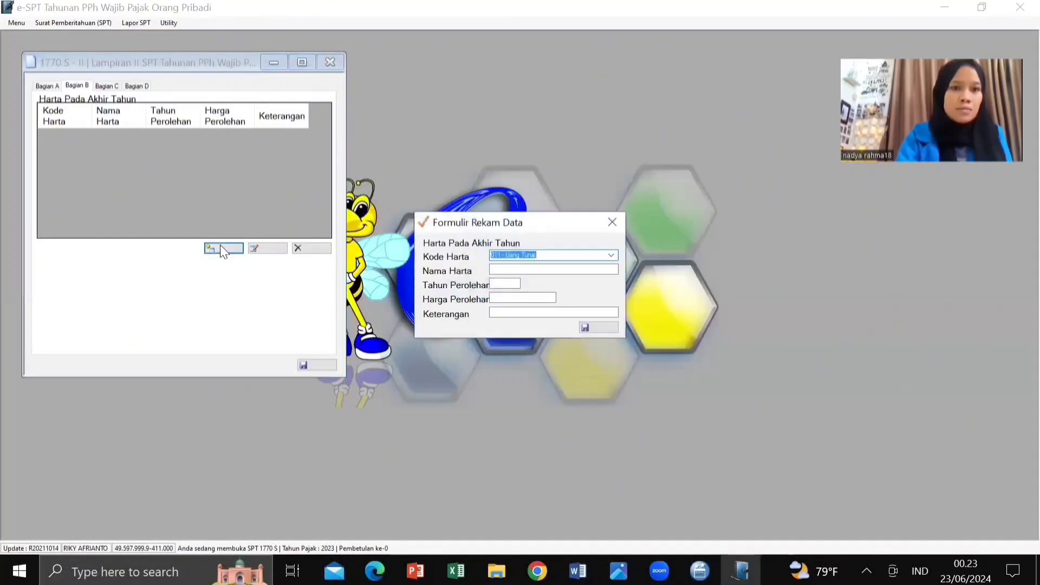
left_click(612, 258)
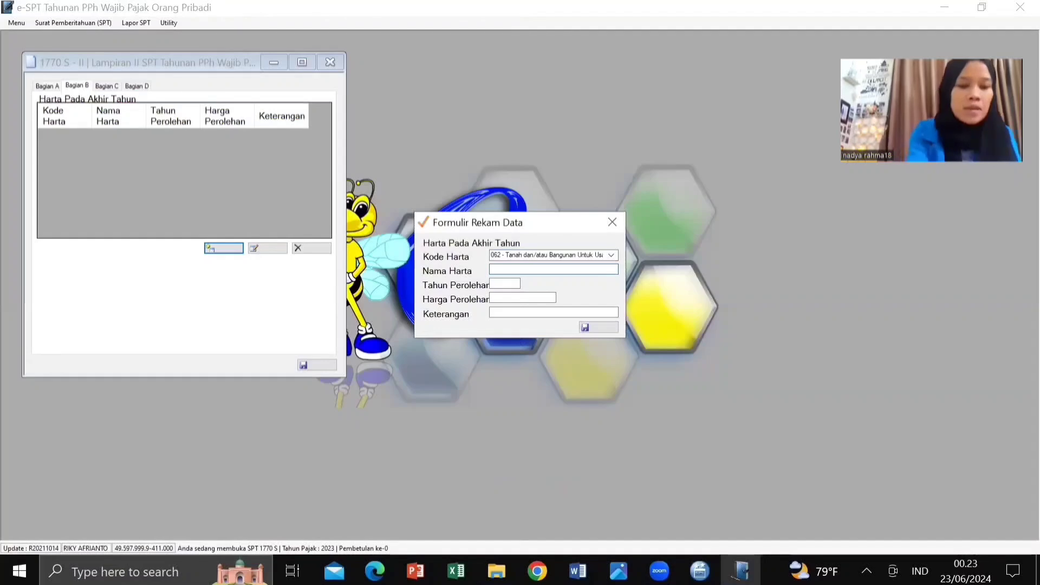
type("Rumah")
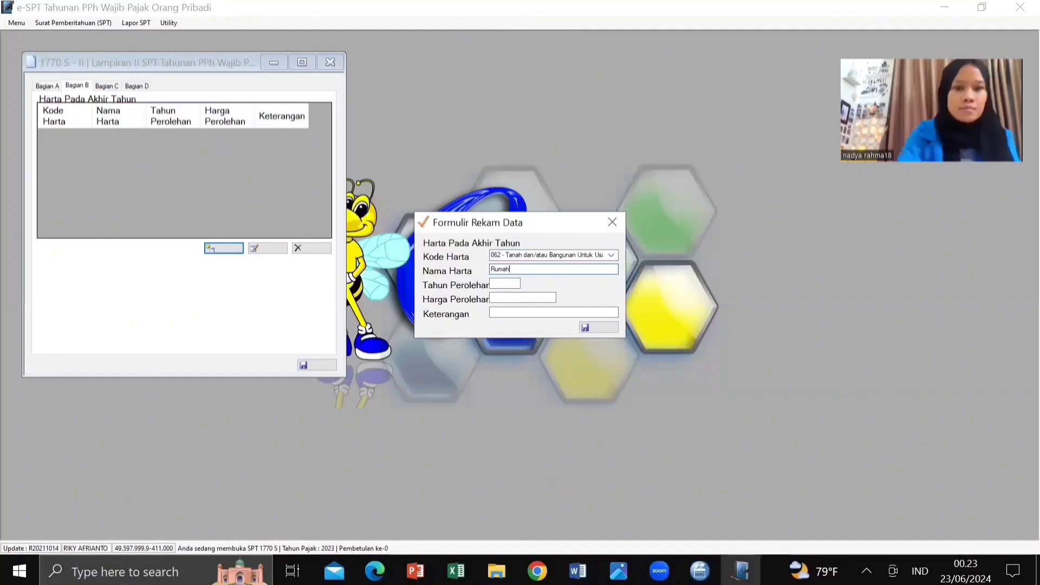
left_click(502, 284)
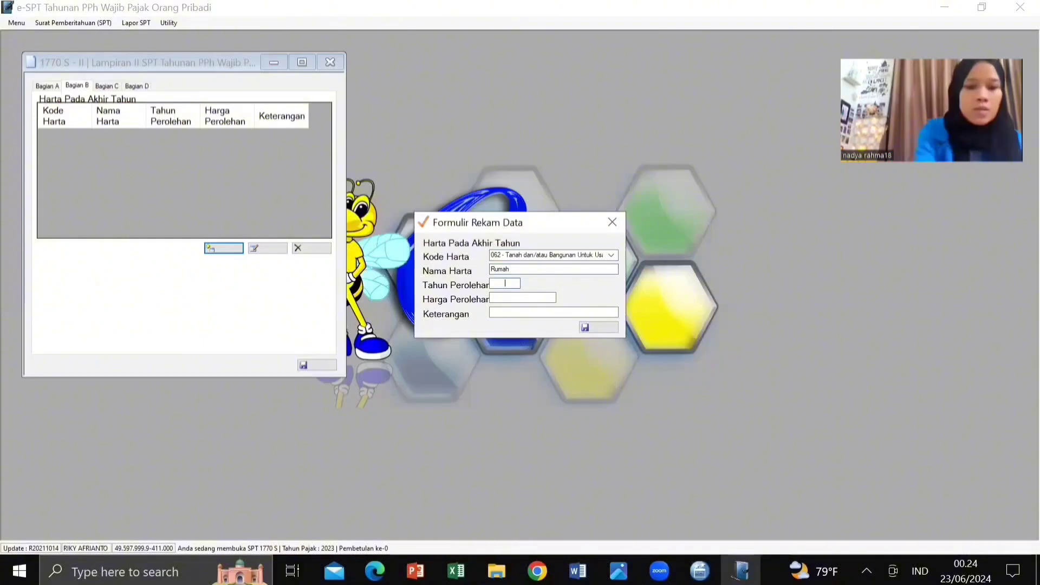
type("2001")
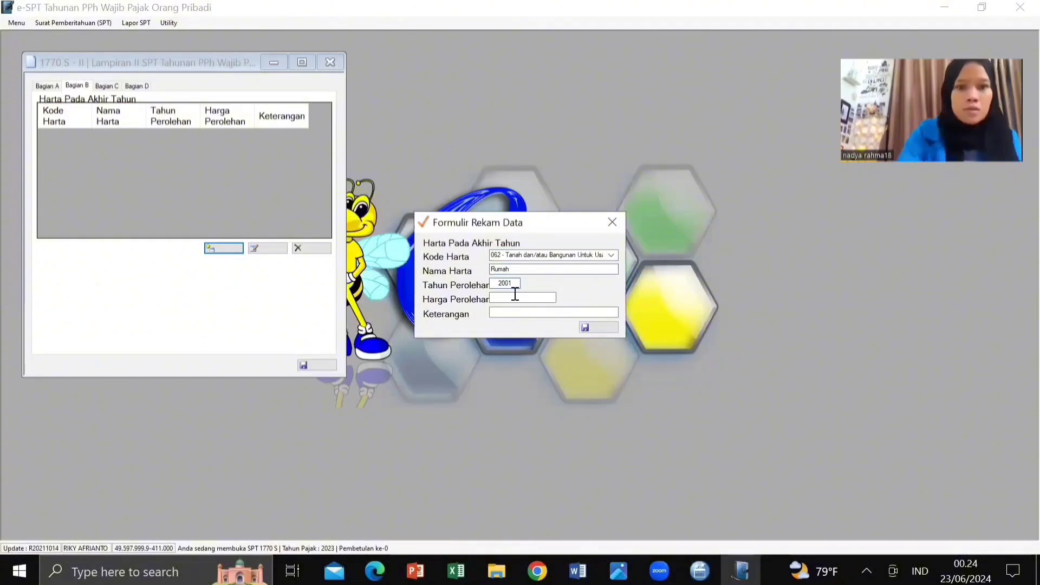
left_click(515, 295)
type("1")
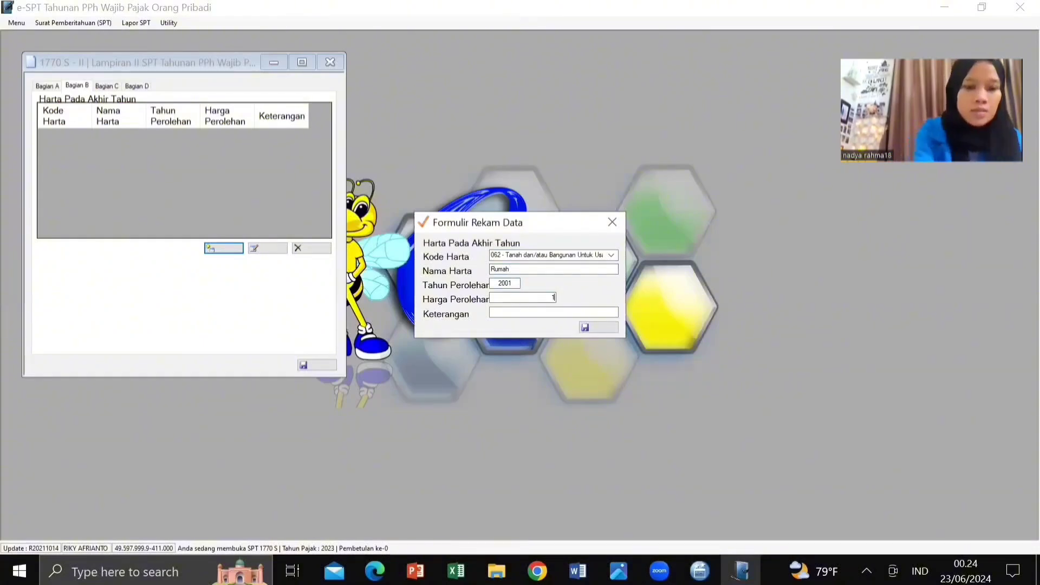
type("5")
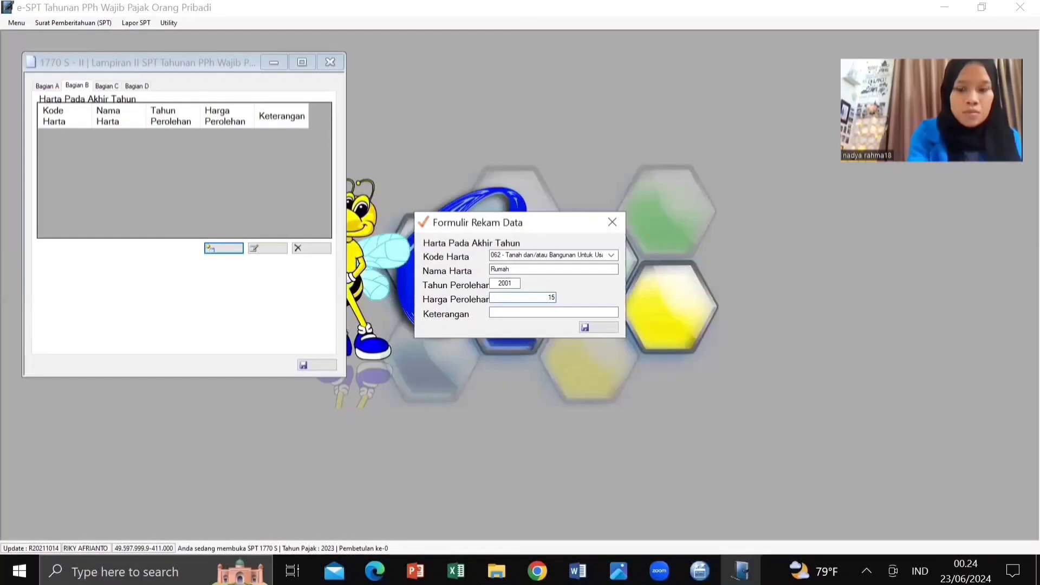
type("000")
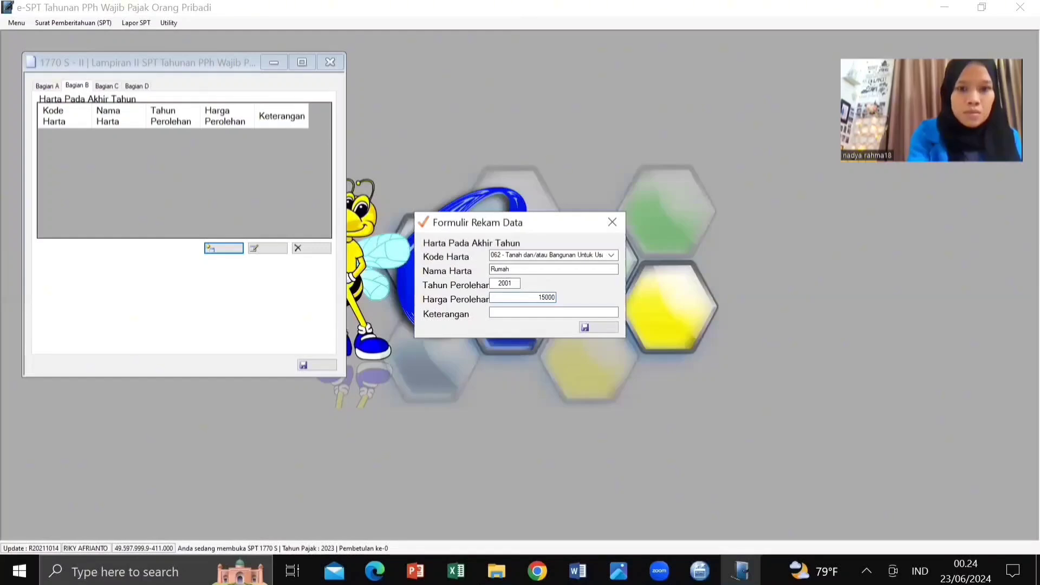
type("0000")
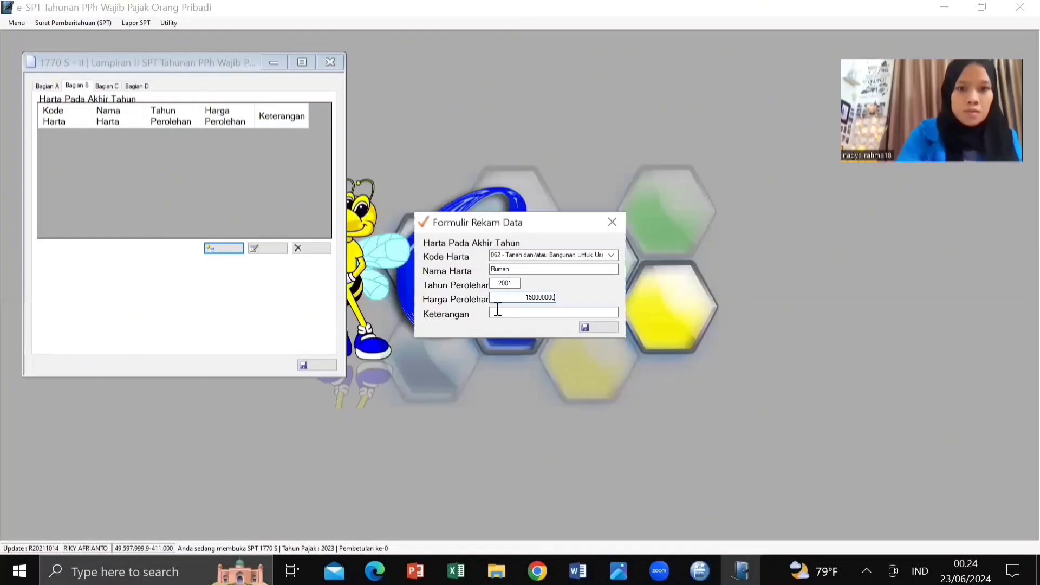
Step: Describe the house with its street address, capitalising 'No', and save the entry
left_click(499, 313)
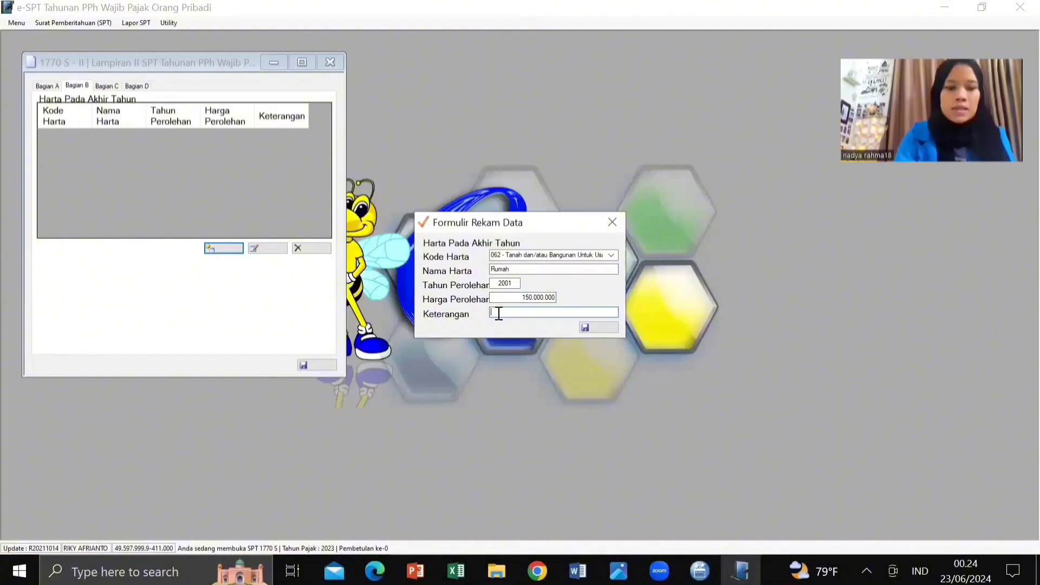
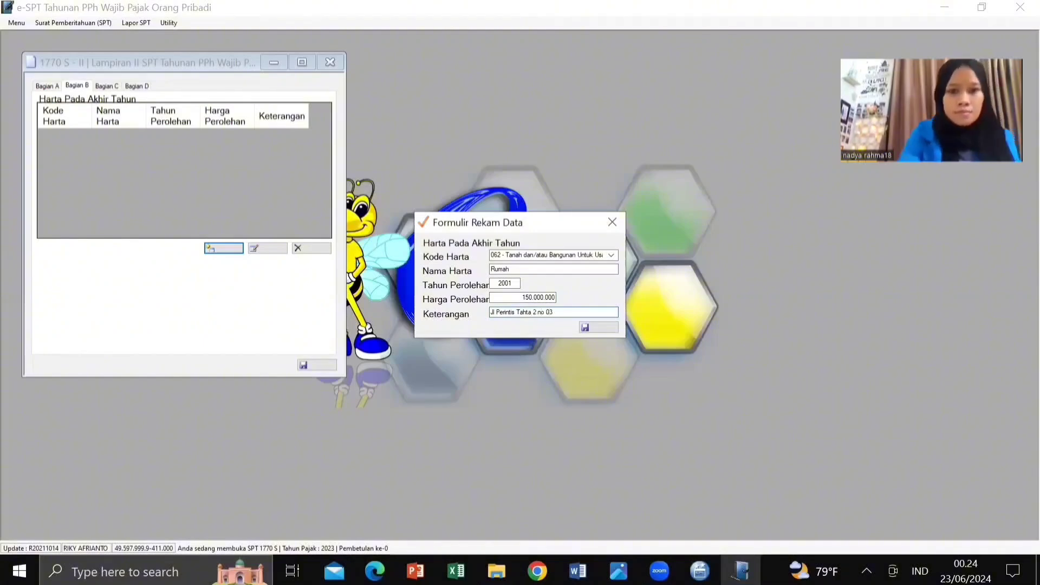
left_click(541, 313)
key("BackSpace")
type("N")
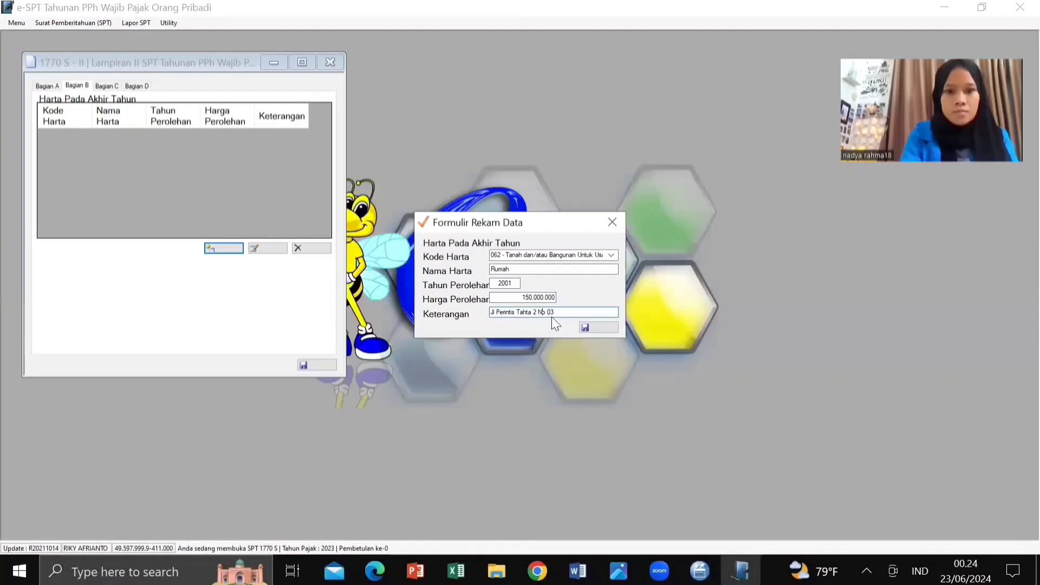
left_click(595, 329)
Step: Start another asset with code 069 Harta Tidak Gerak Lainnya, named Tanah
left_click(570, 347)
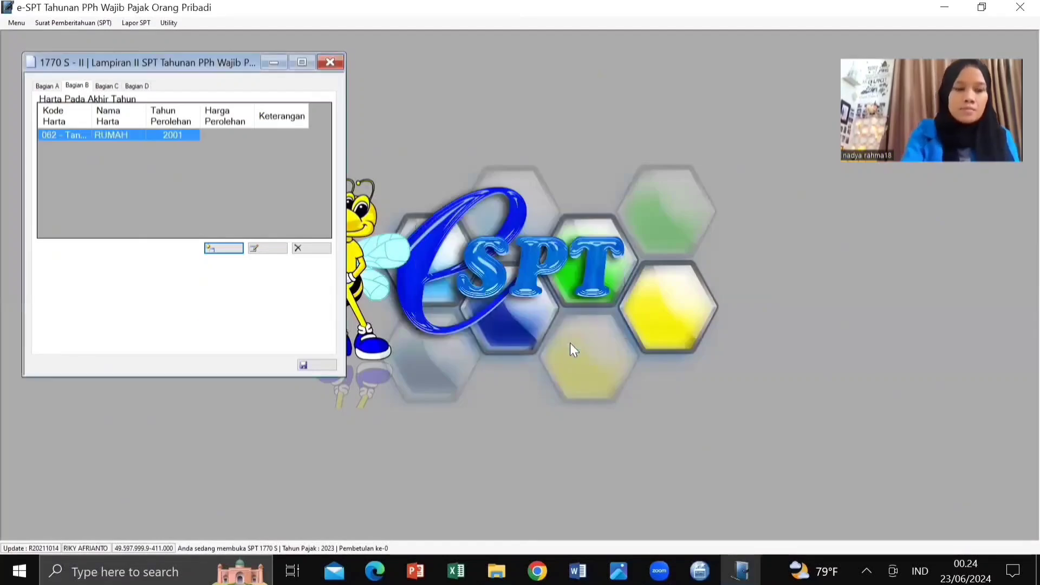
left_click(228, 247)
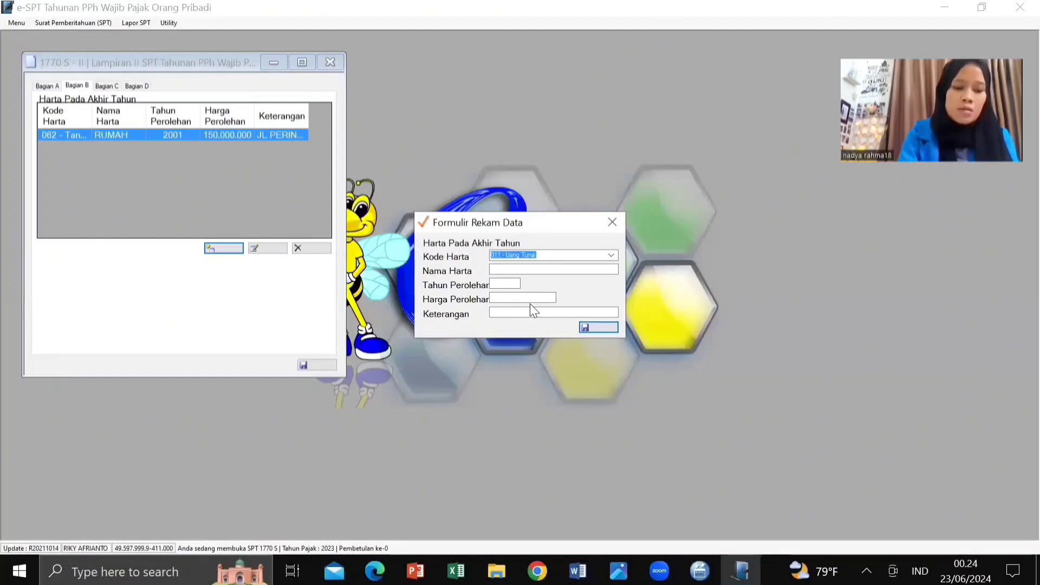
left_click(613, 253)
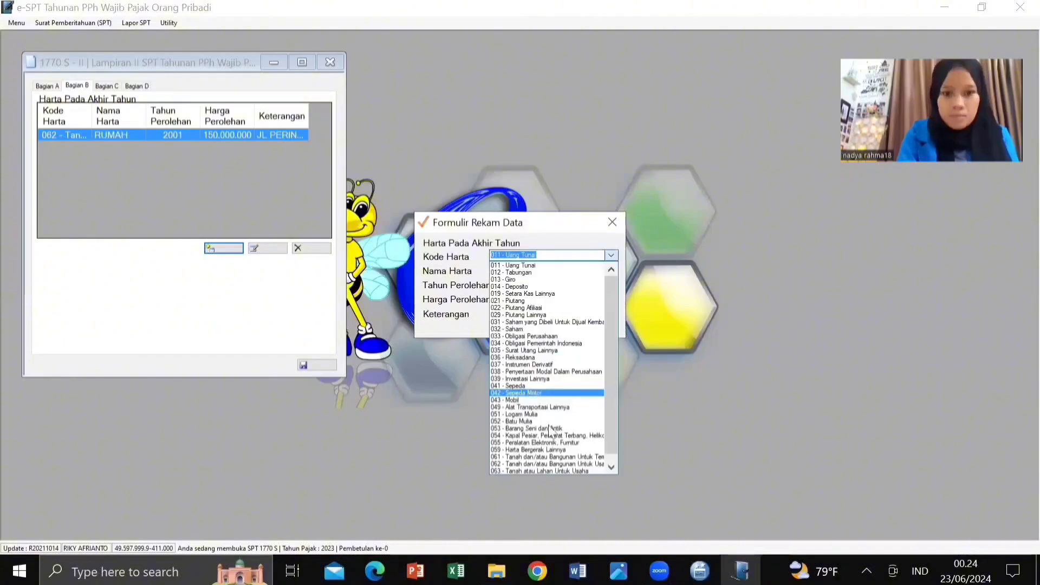
left_click(608, 464)
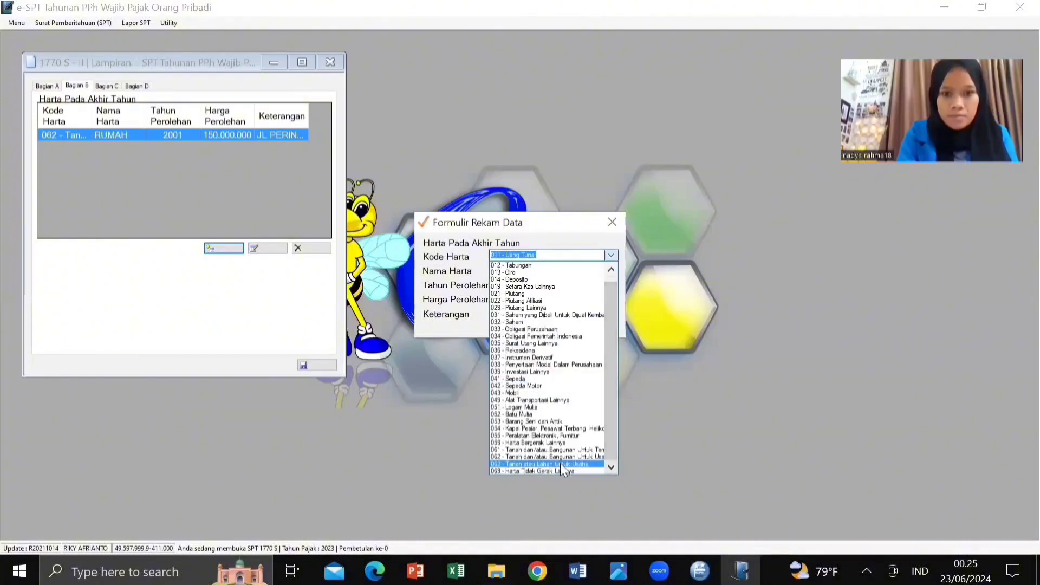
left_click(544, 471)
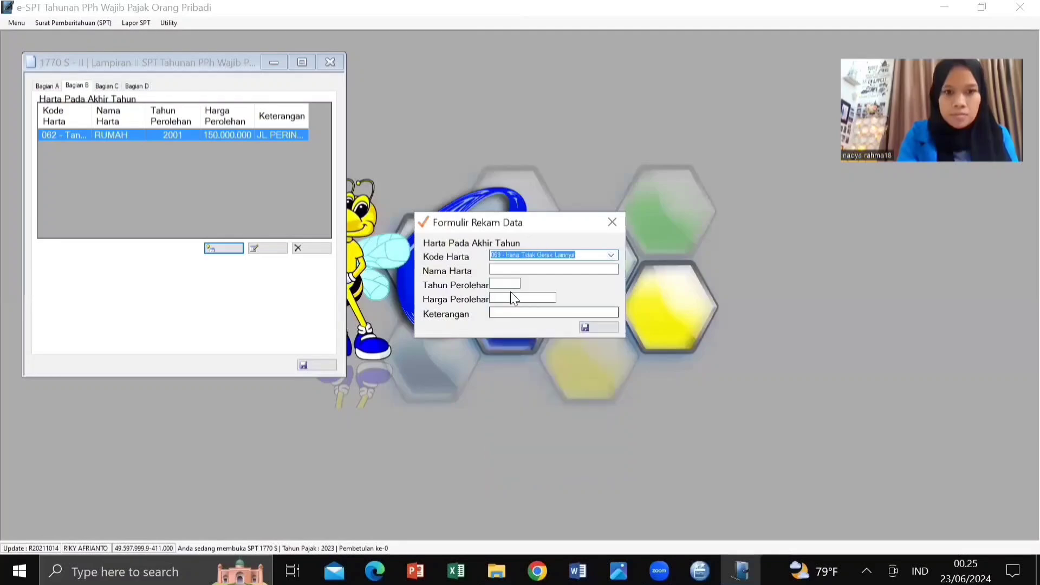
left_click(496, 268)
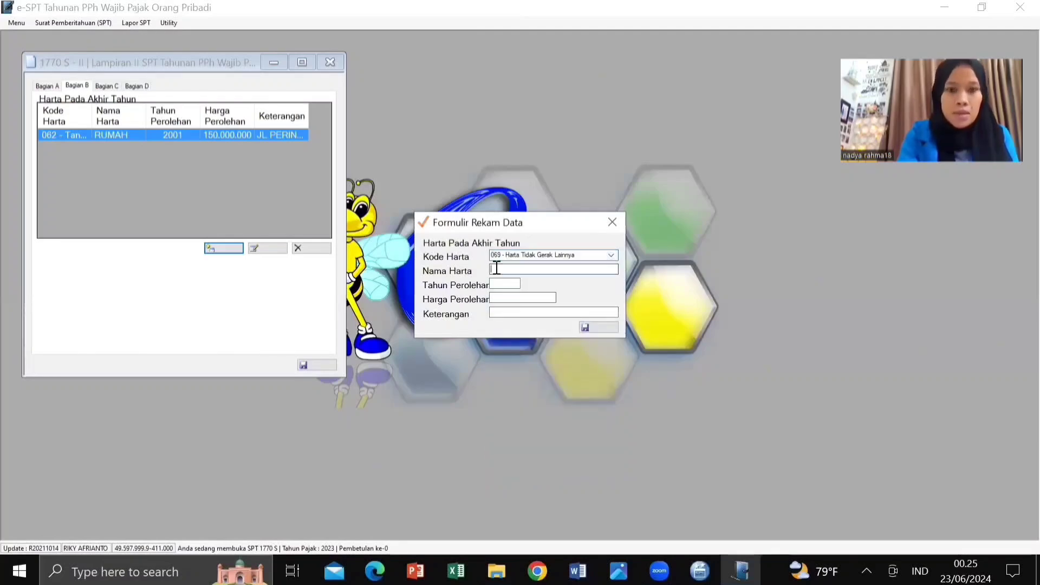
type("T")
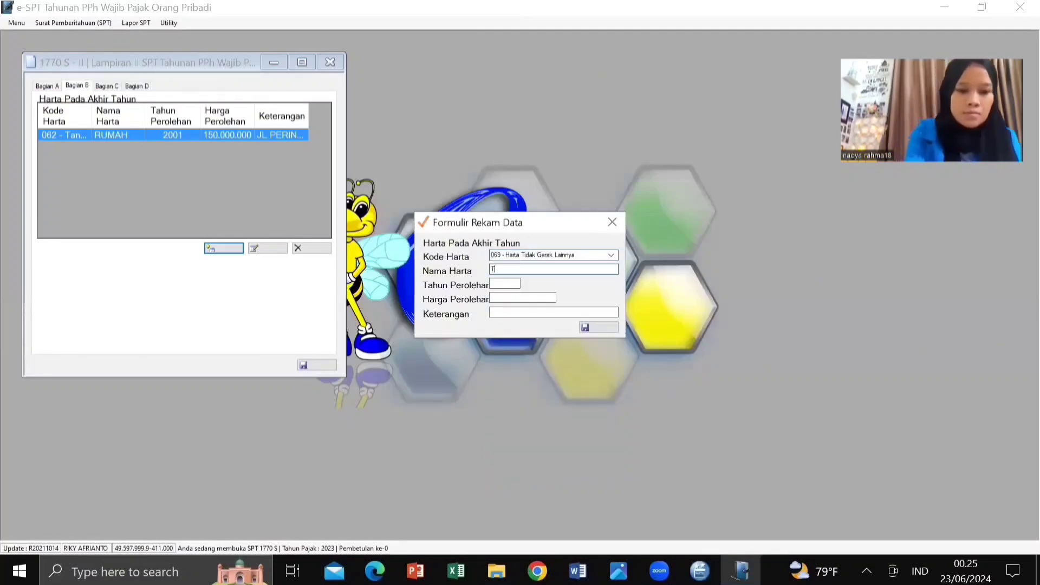
type("anah")
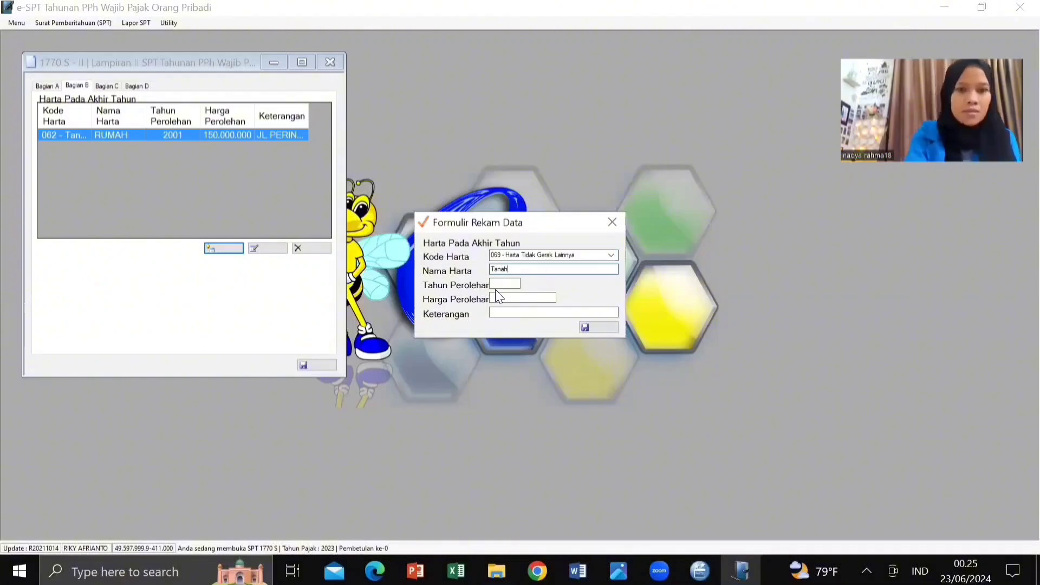
Step: Give the land year 2018, price 500.000.000 and description 'Sumatra Barat (warisan)', then save
left_click(504, 284)
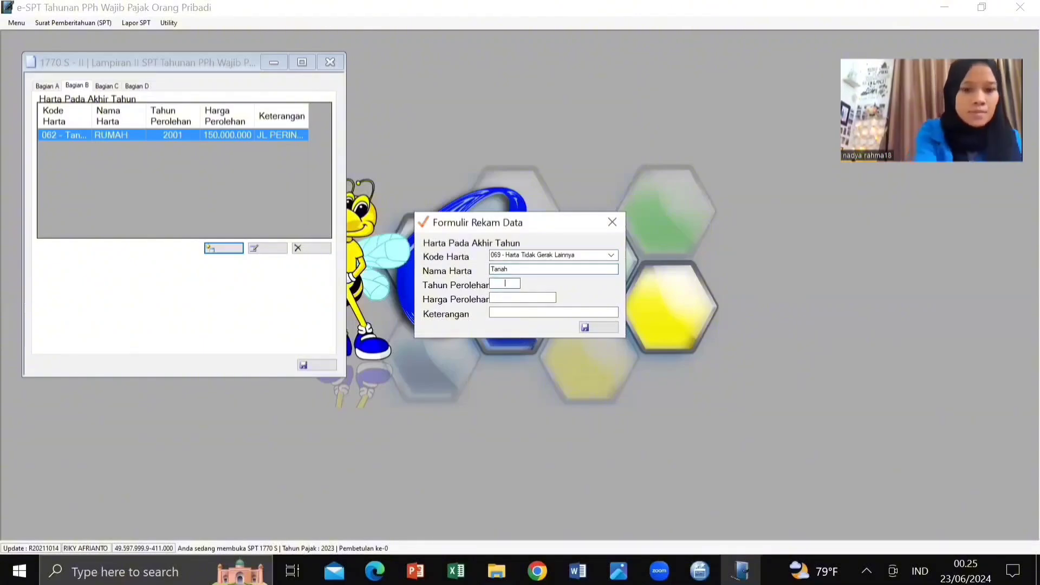
type("2018")
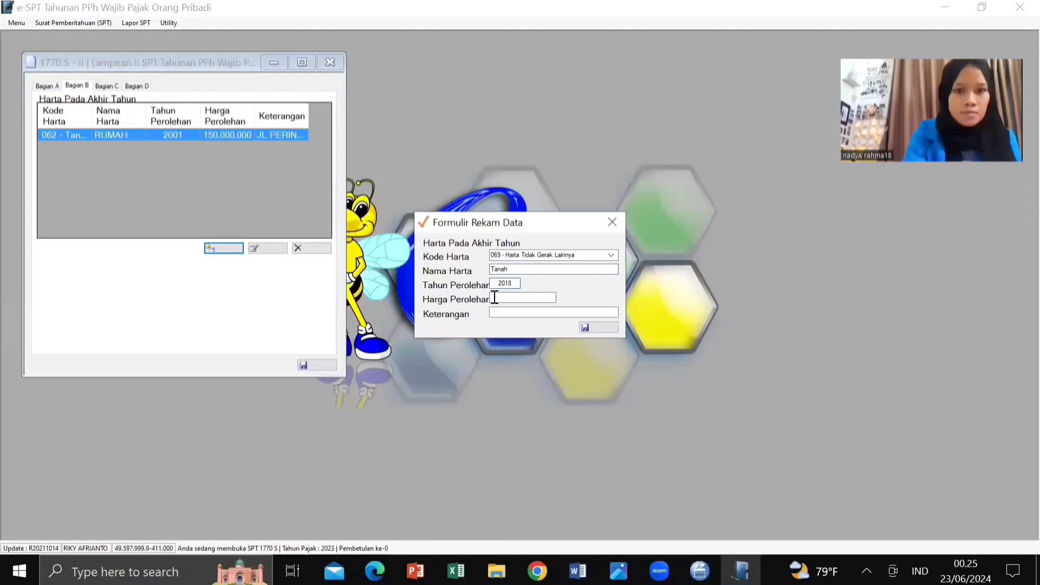
left_click(502, 300)
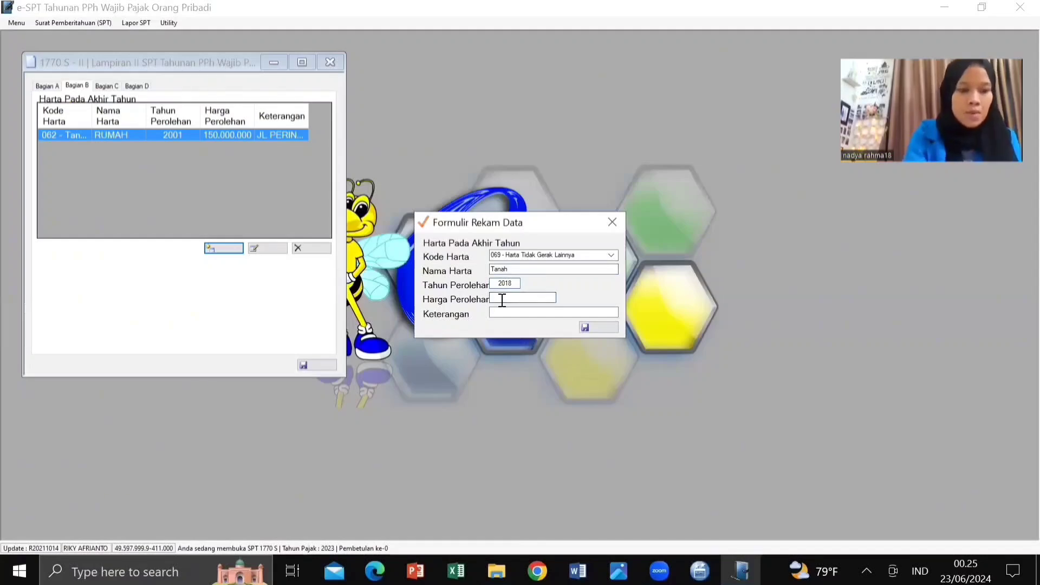
type("500")
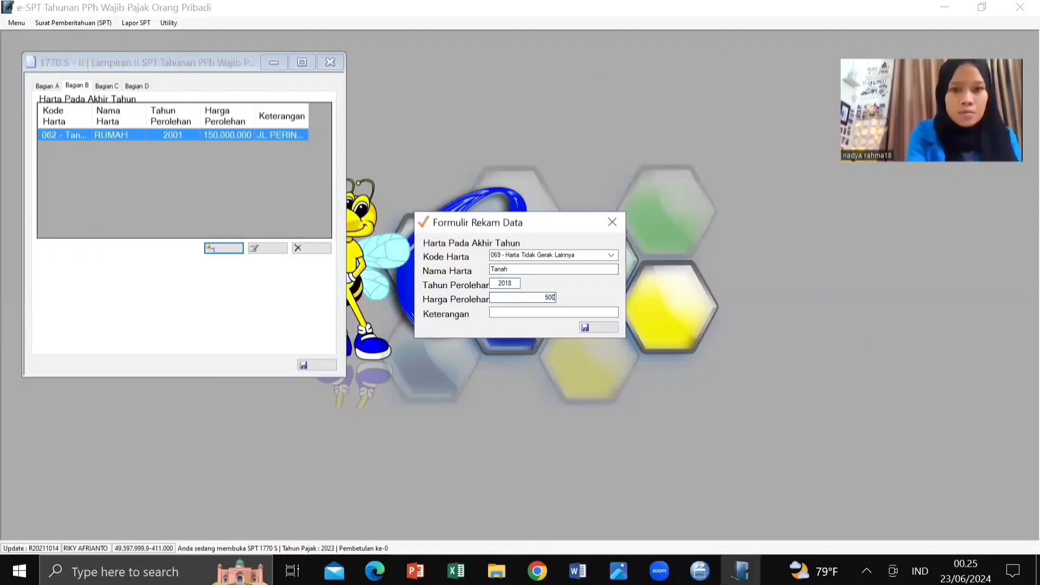
type("000000")
left_click(496, 313)
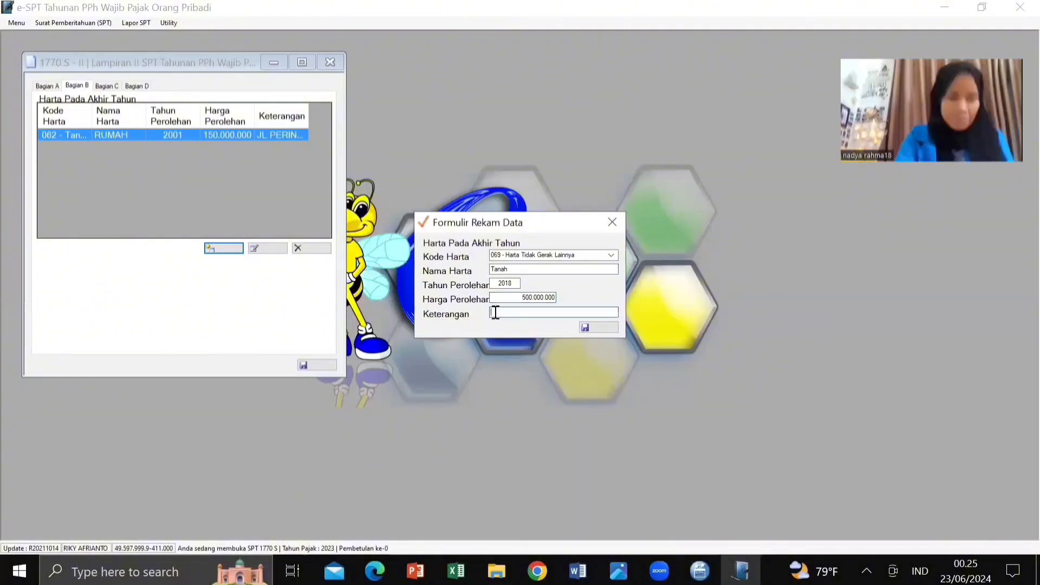
type("Suma")
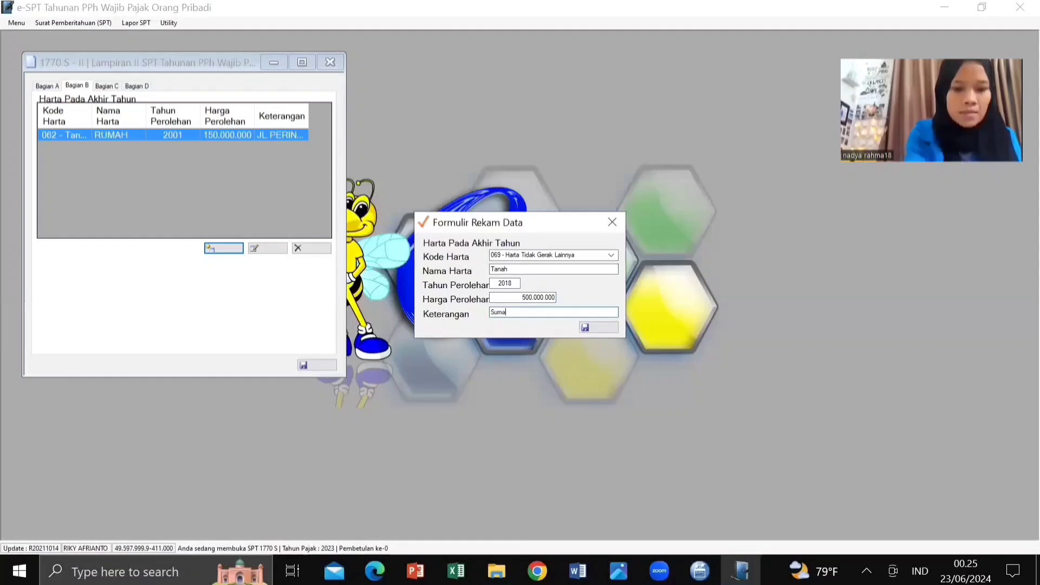
type("tra Barat")
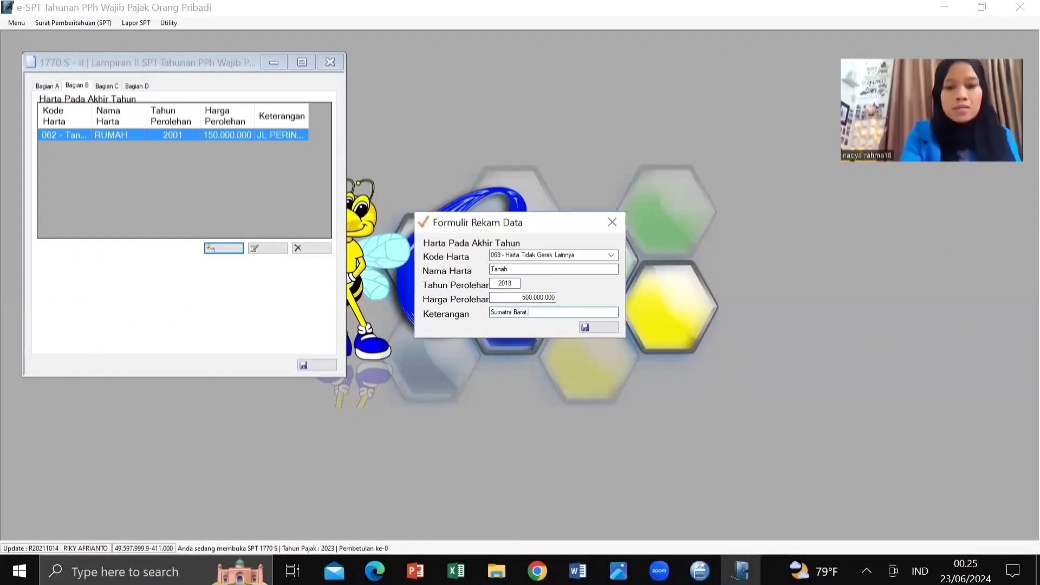
type(" (")
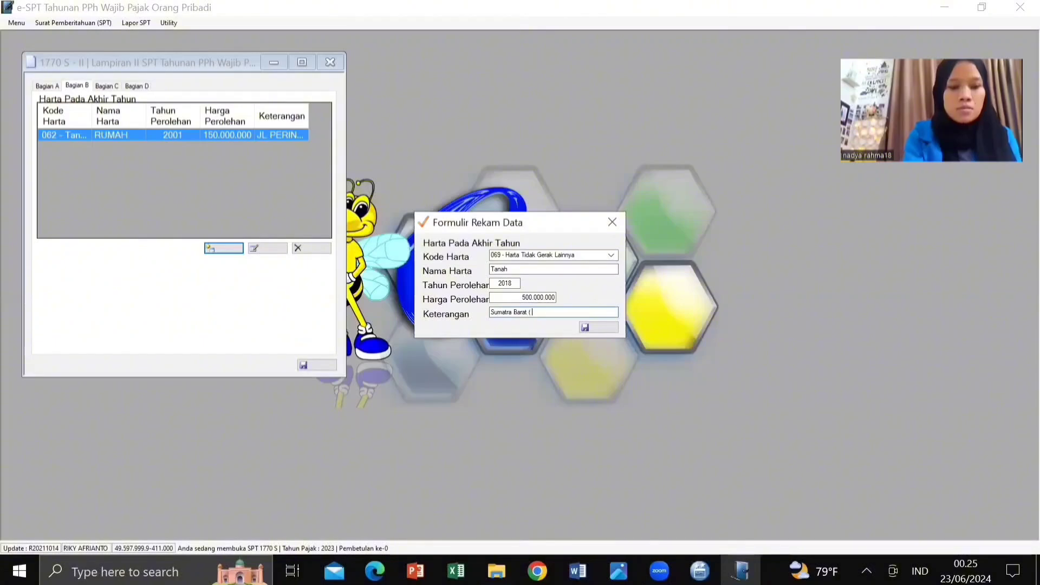
type("wa")
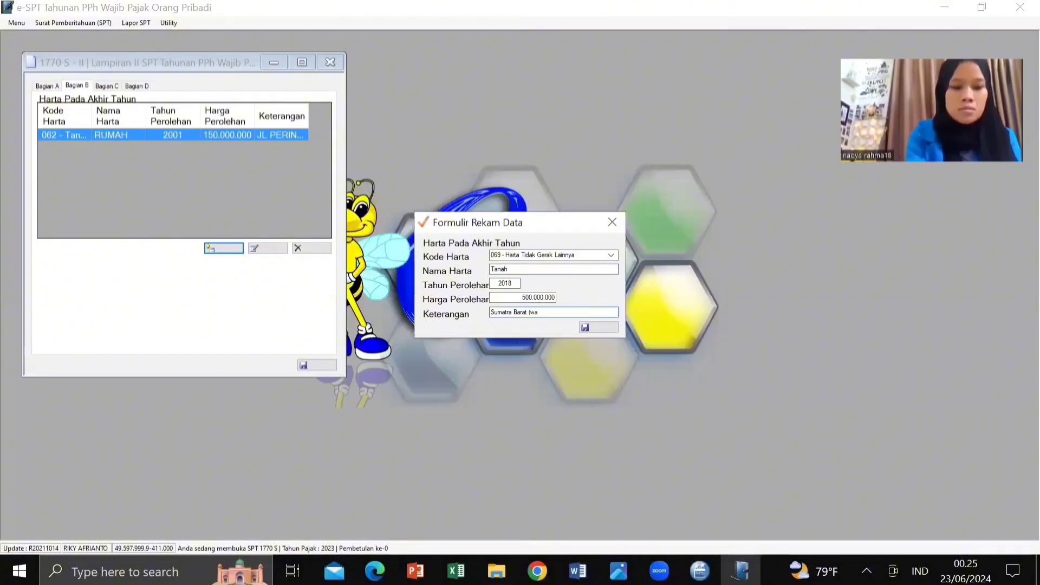
type("risa")
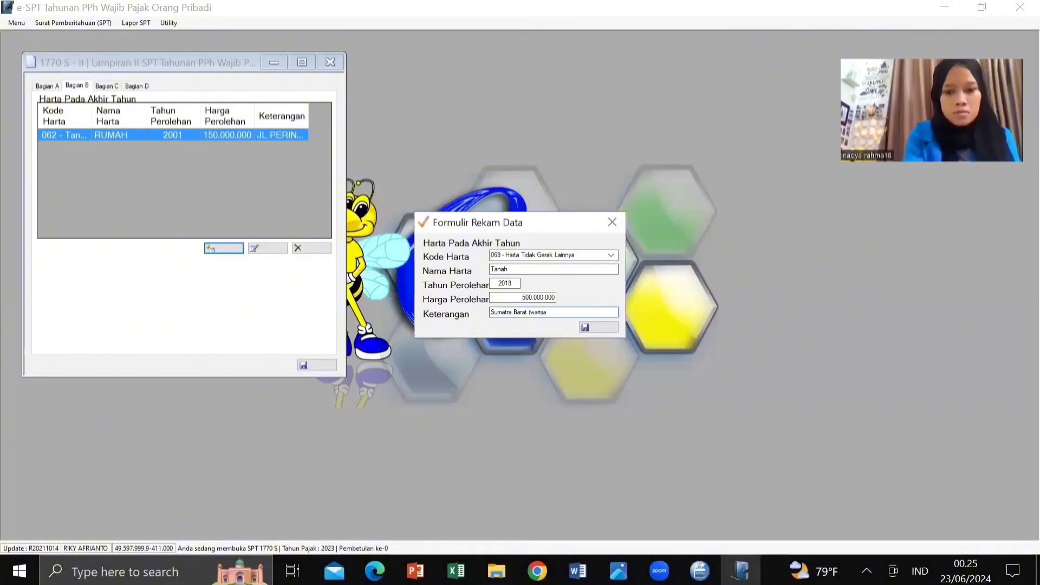
type("n)")
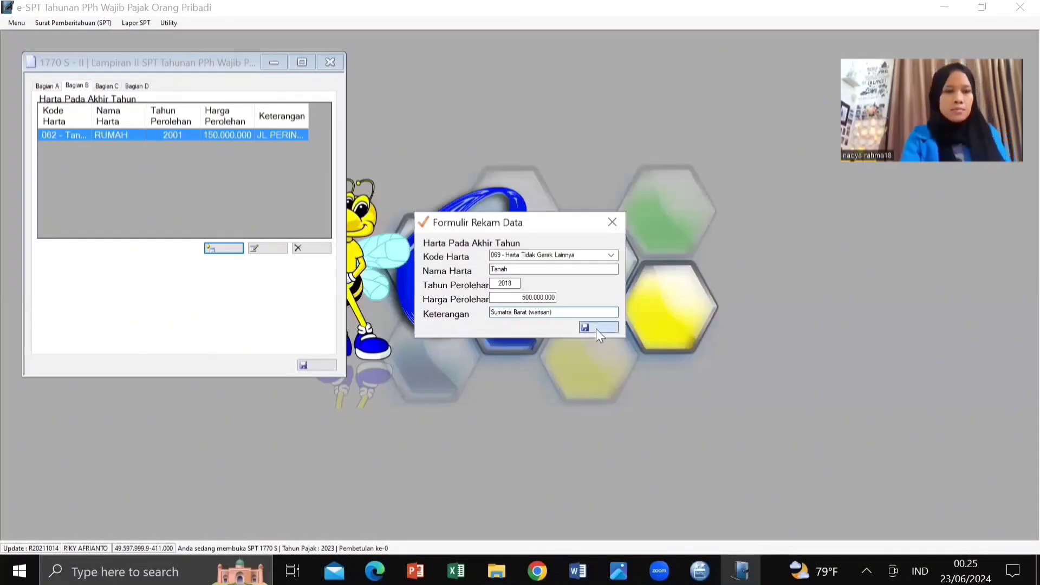
left_click(597, 330)
left_click(560, 341)
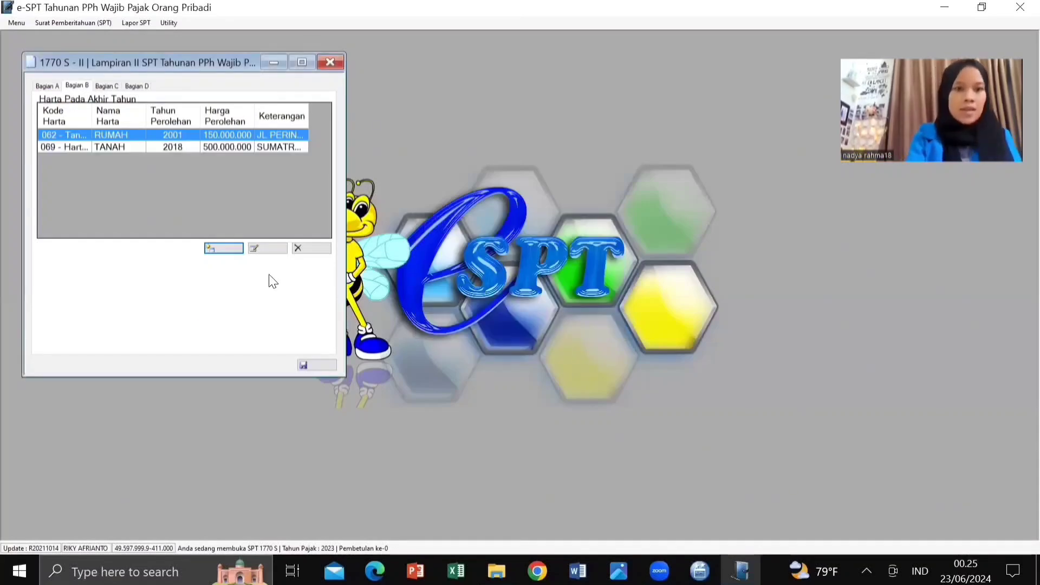
Step: Start a third asset with code 061, named Rumah
left_click(216, 247)
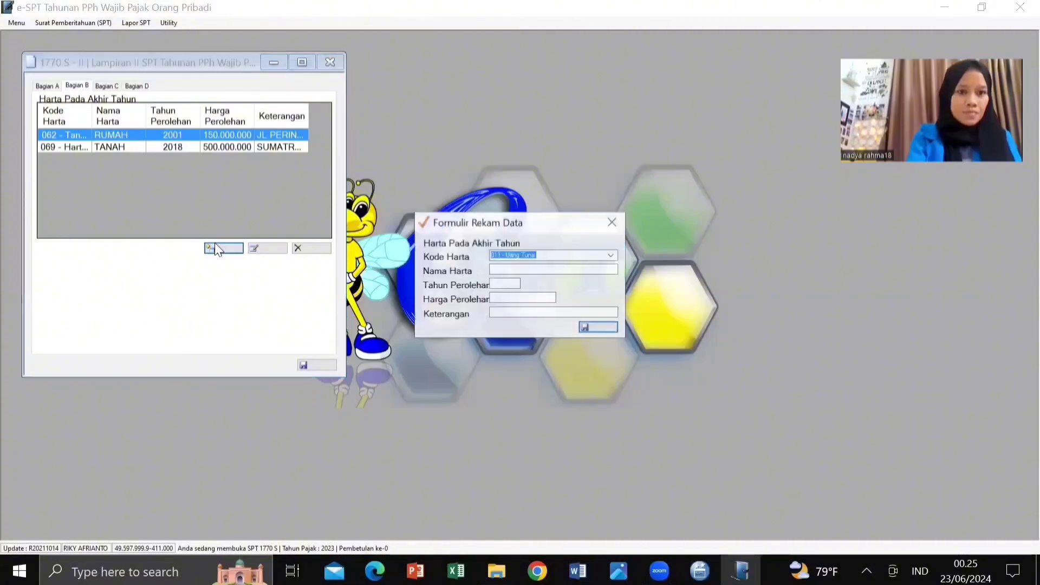
left_click(612, 256)
left_click(541, 456)
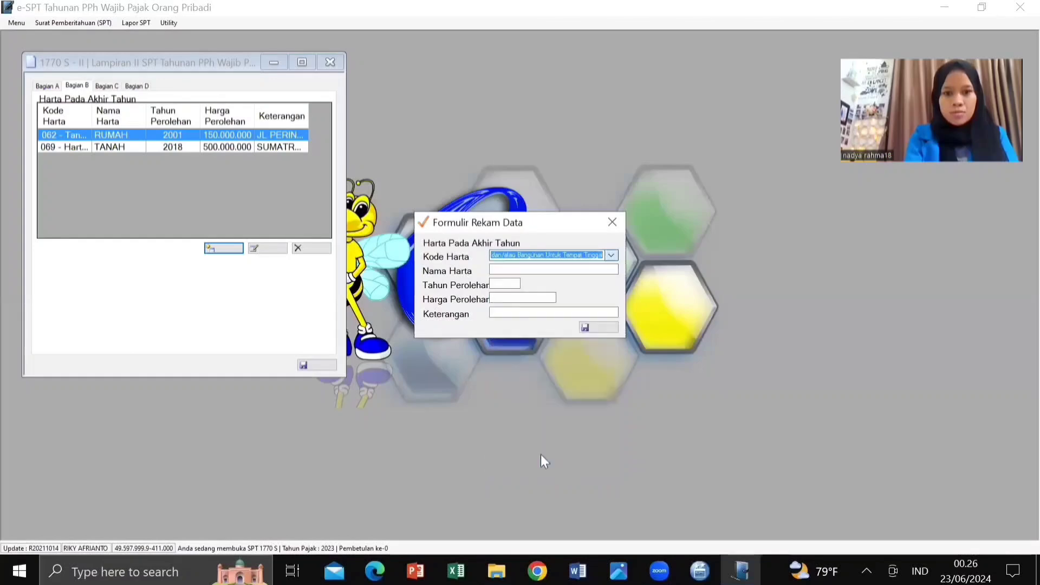
left_click(501, 272)
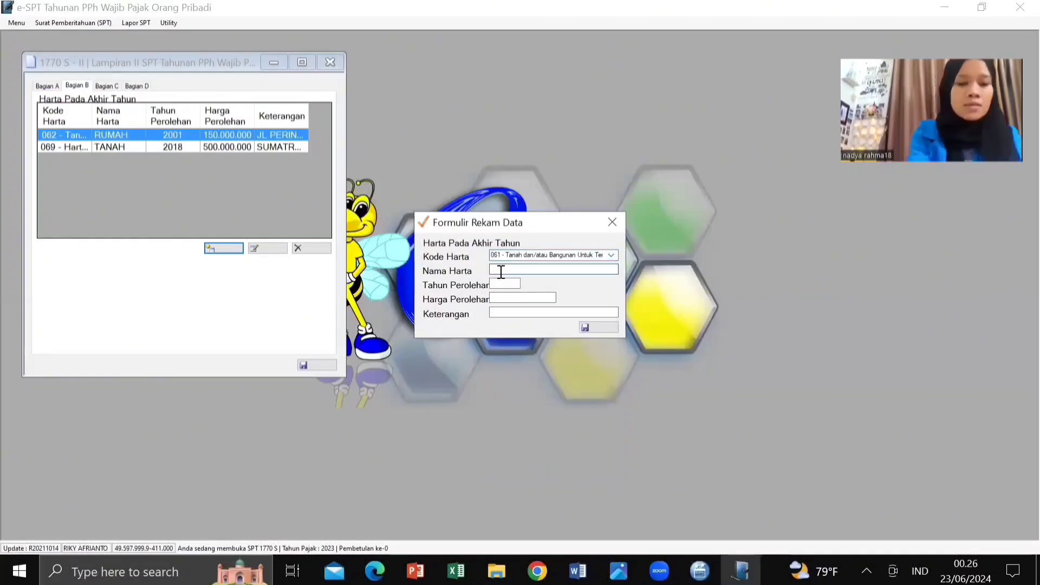
type("Ruma")
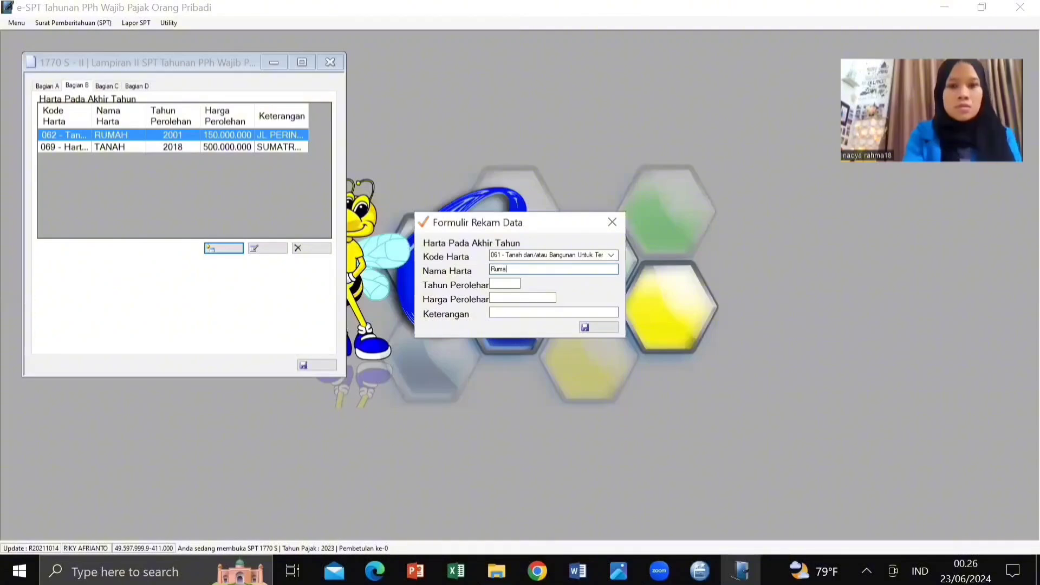
type("h")
Step: Give the house year 2015, price 600.000.000 and its housing-block address, then save
left_click(498, 284)
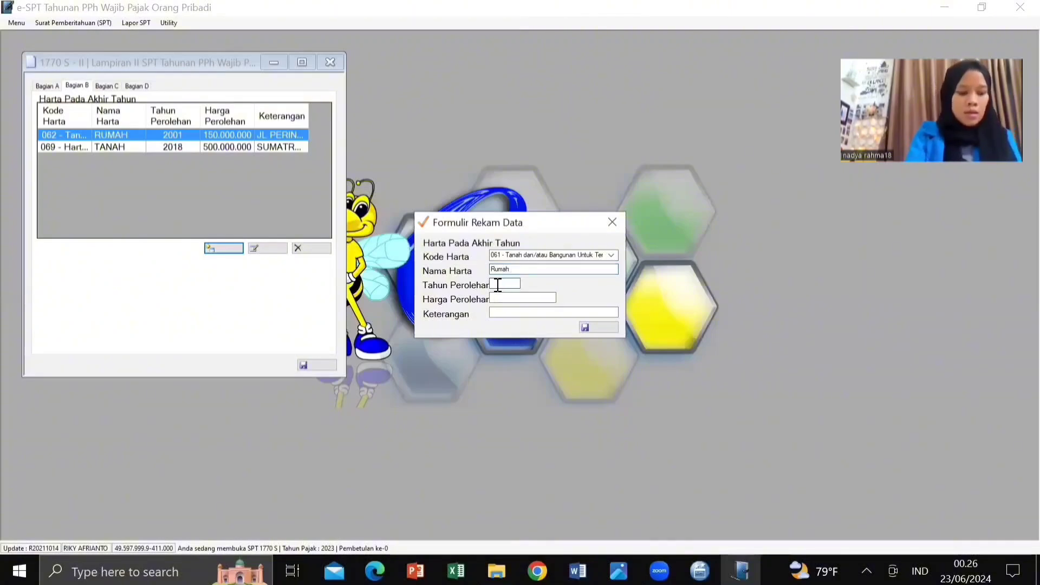
type("2015")
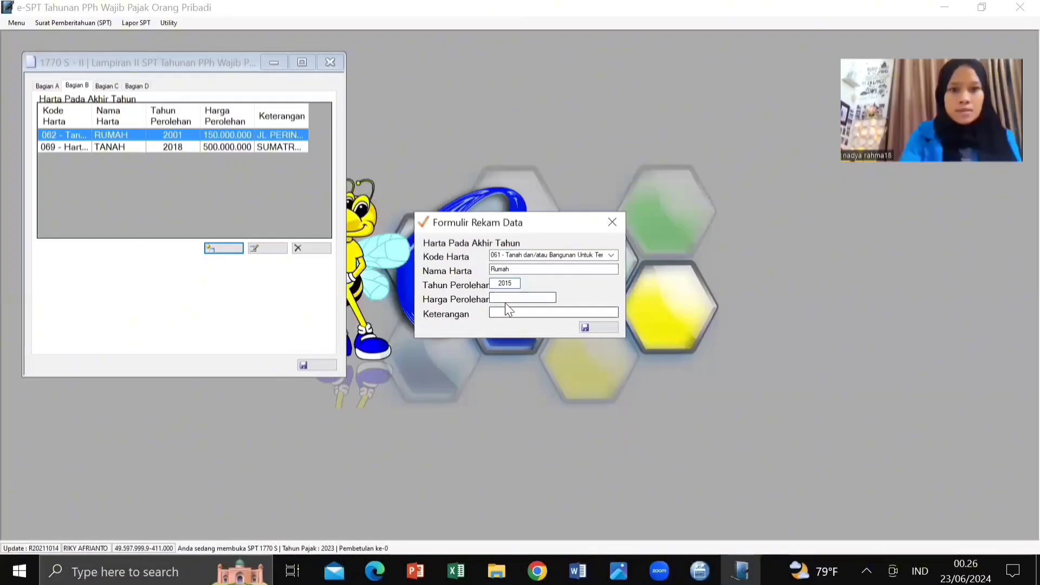
left_click(504, 297)
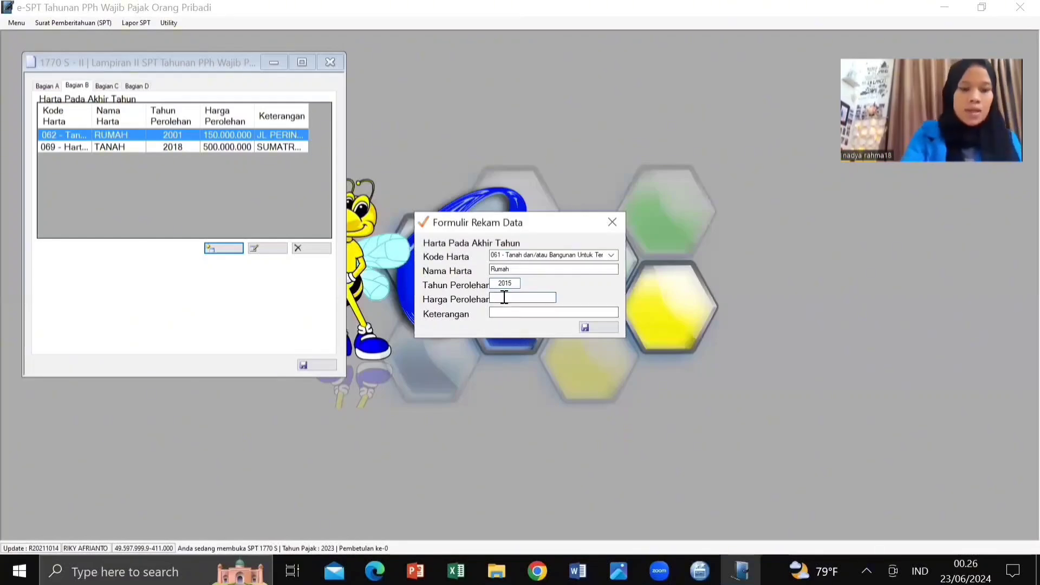
type("600")
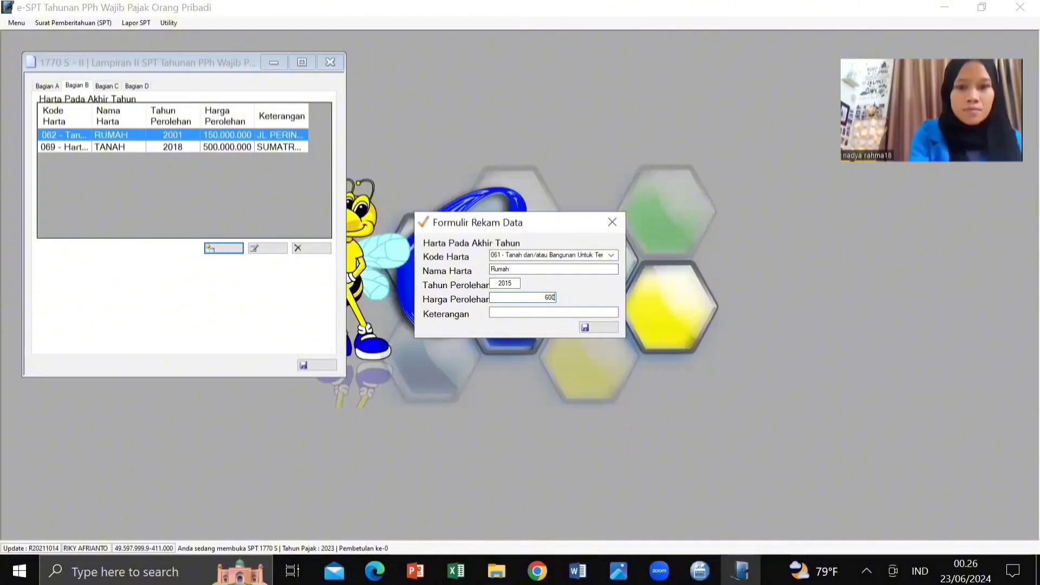
type("000000")
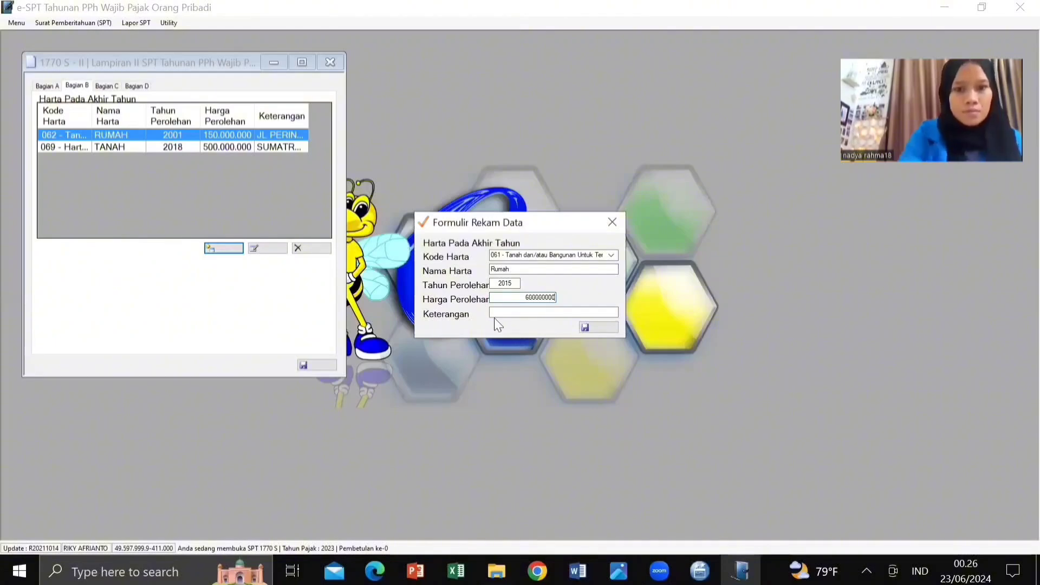
left_click(508, 314)
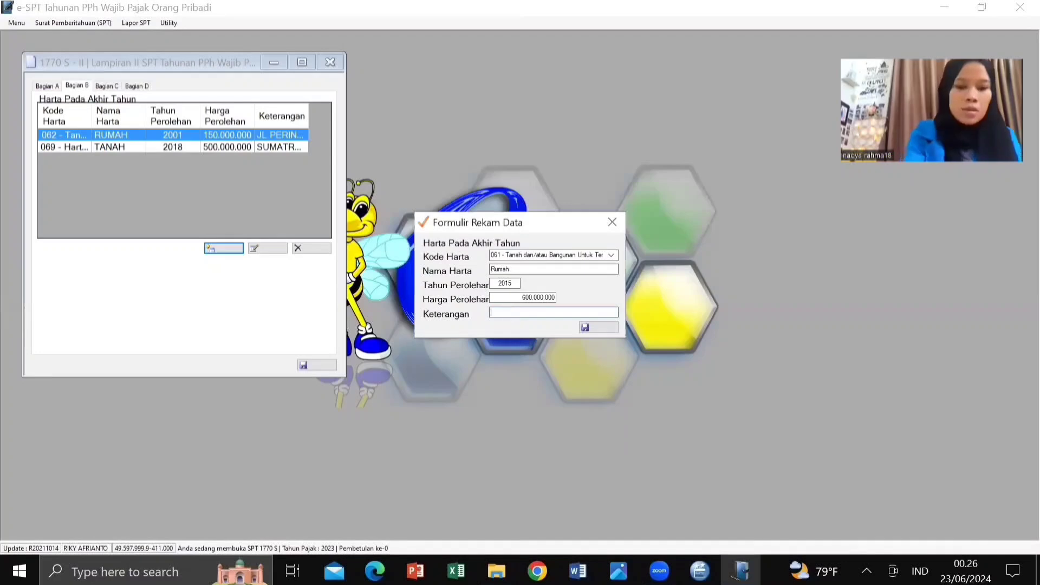
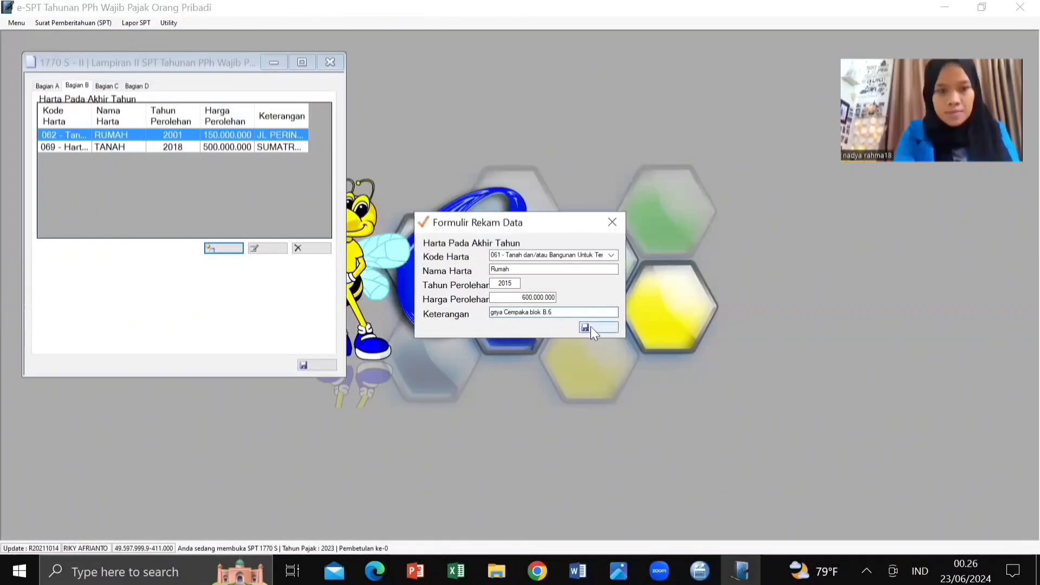
left_click(590, 327)
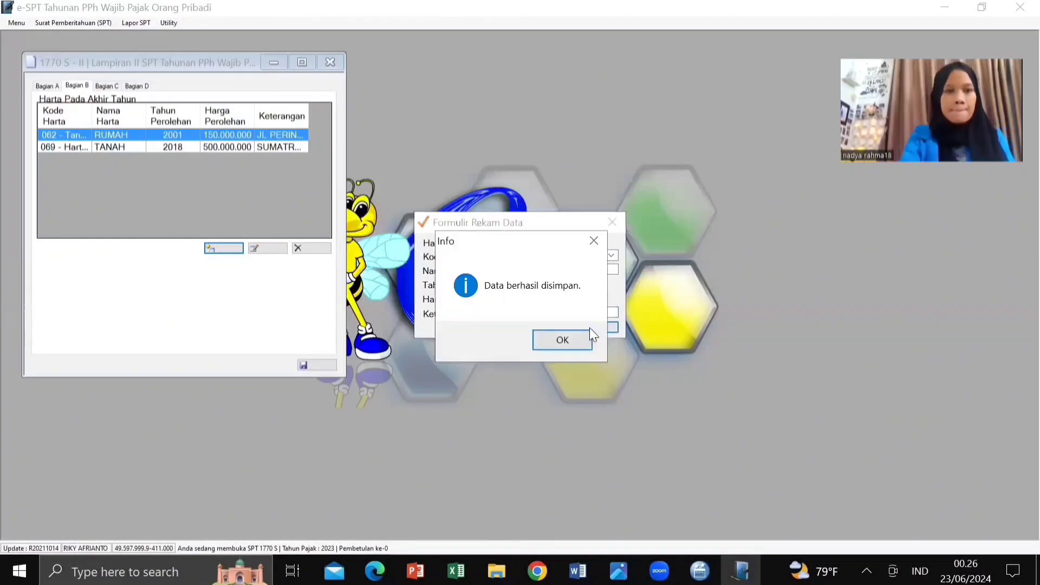
left_click(562, 340)
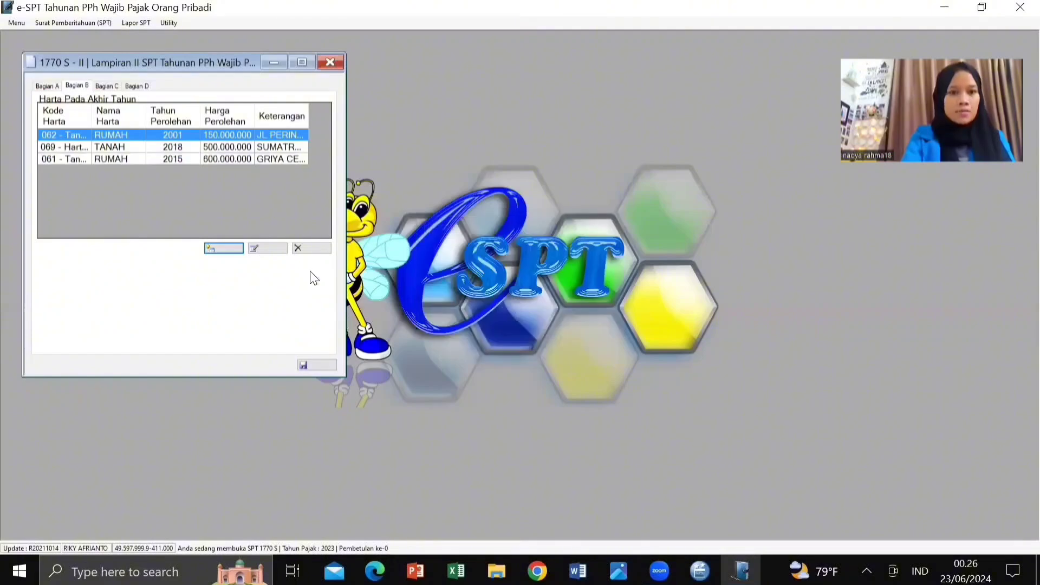
Step: Start a fourth asset with code 043 - Mobil, named Mobil
left_click(224, 249)
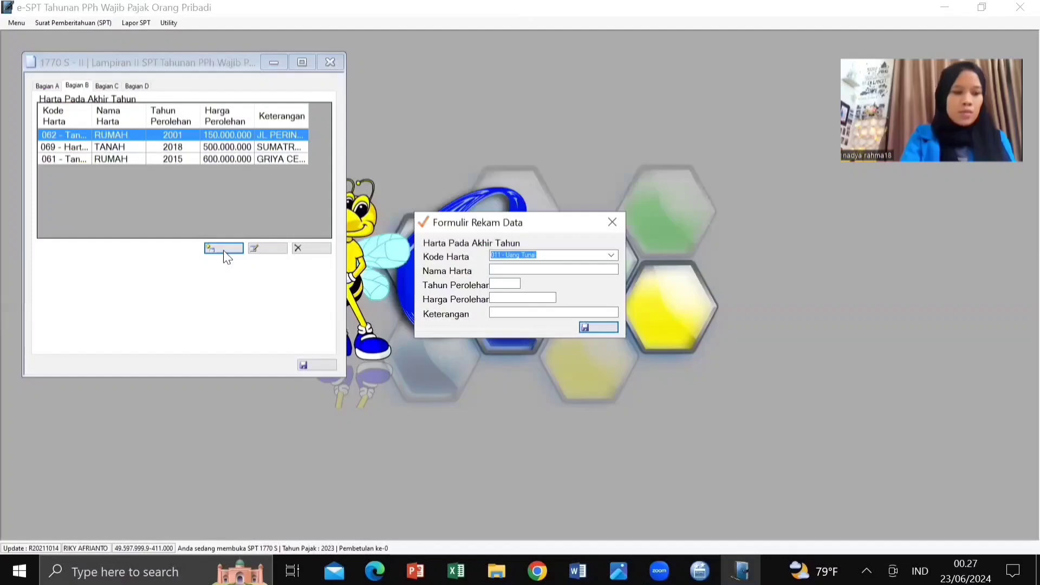
left_click(611, 255)
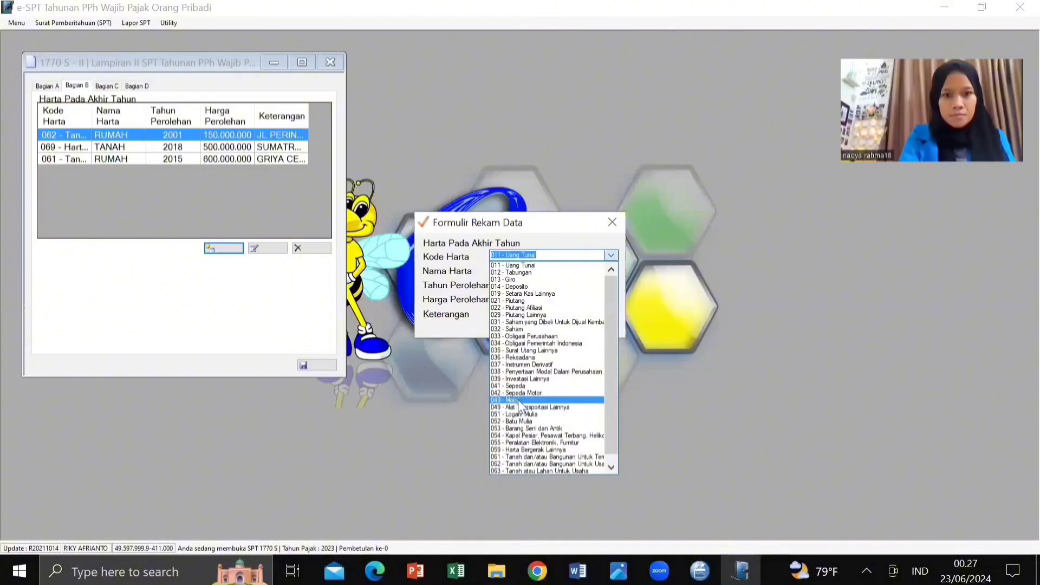
left_click(511, 261)
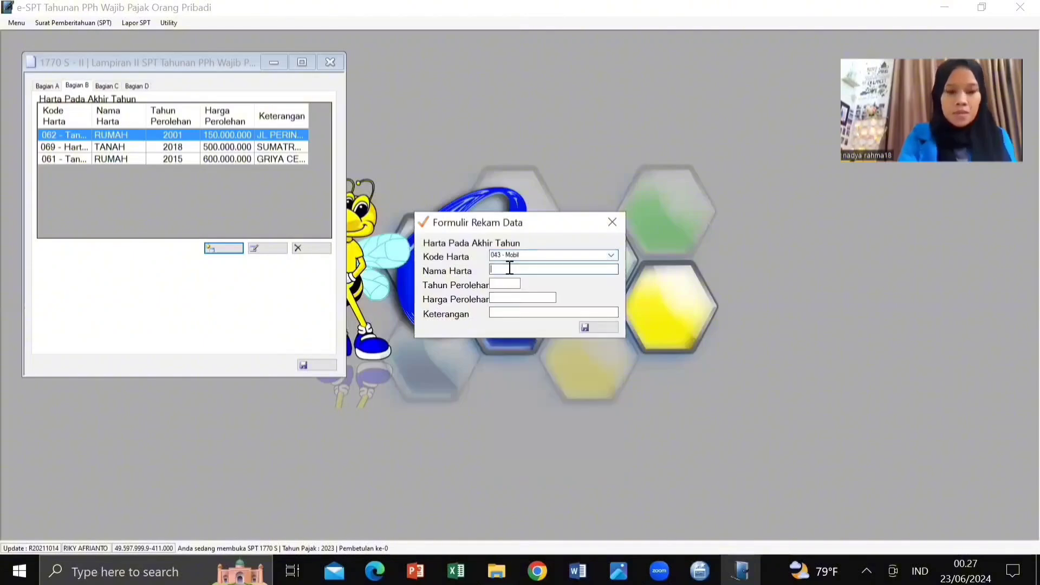
left_click(510, 268)
type("Mobil")
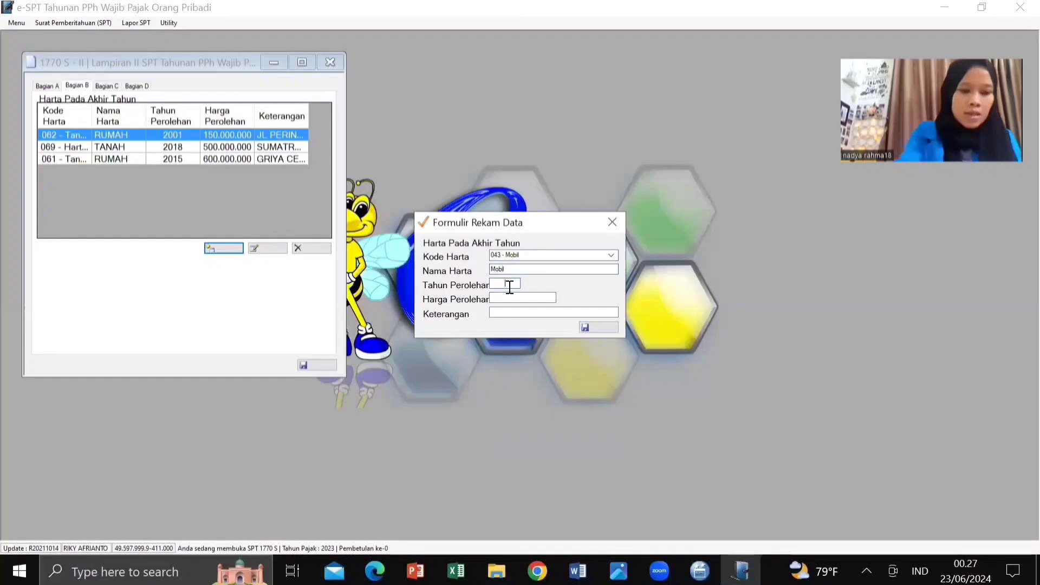
Step: Give the car year 2013, price 300.000.000 and description Honda CRV, then save
left_click(509, 284)
type("10")
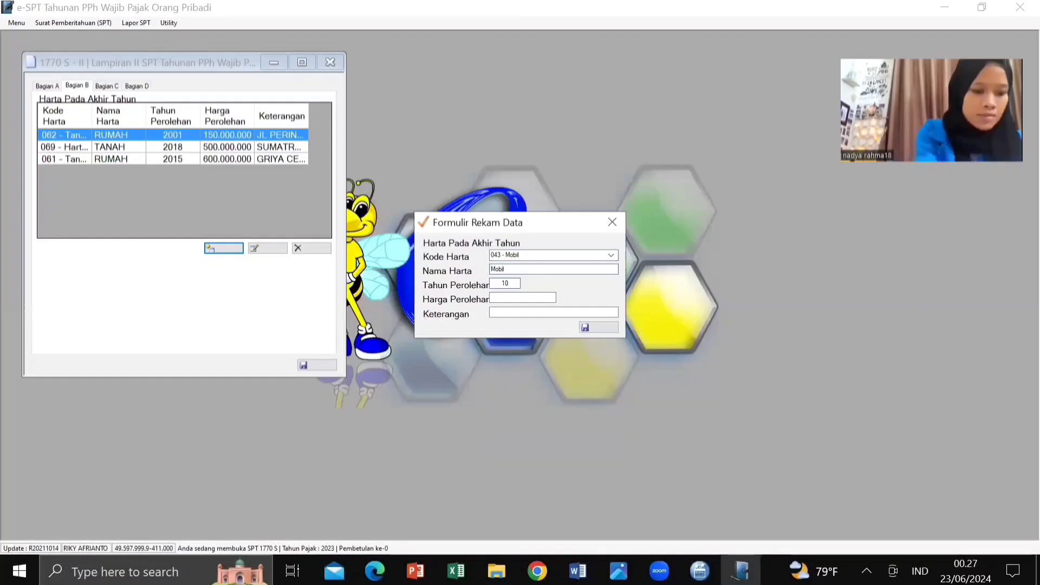
type("1")
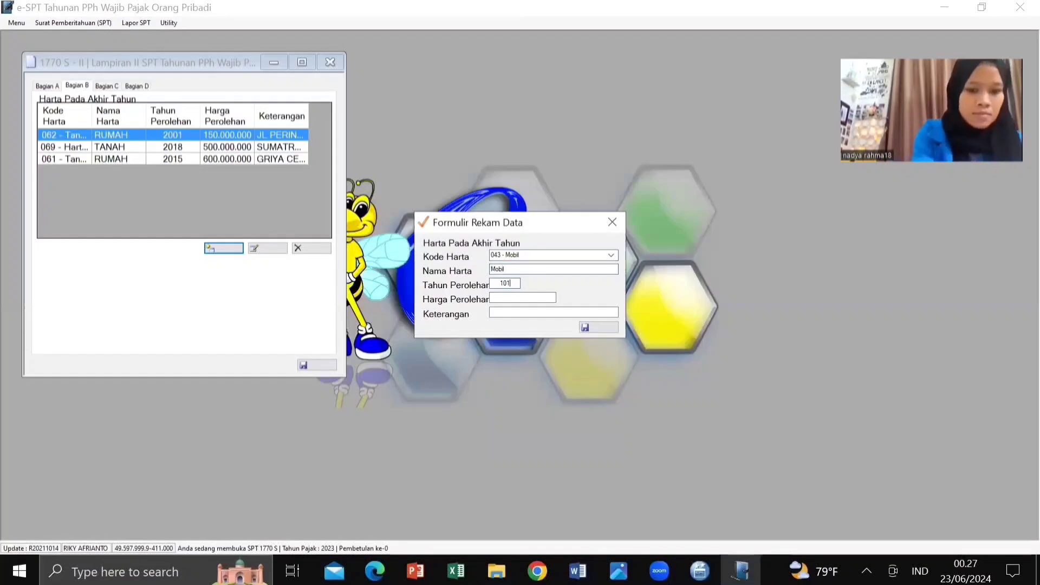
type("3")
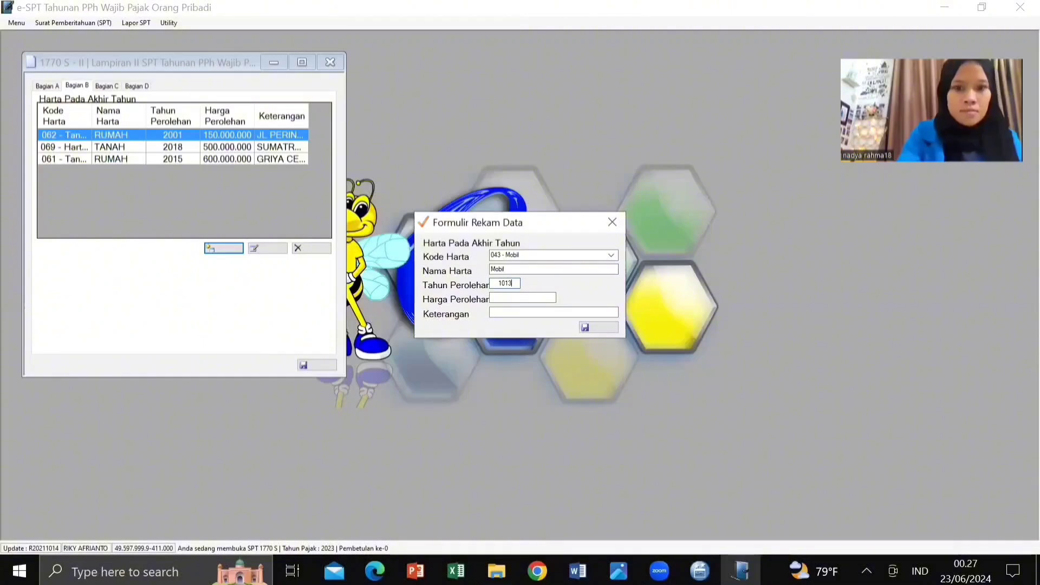
key("BackSpace")
key("BackSpace")
key("BackSpace")
key("BackSpace")
type("20")
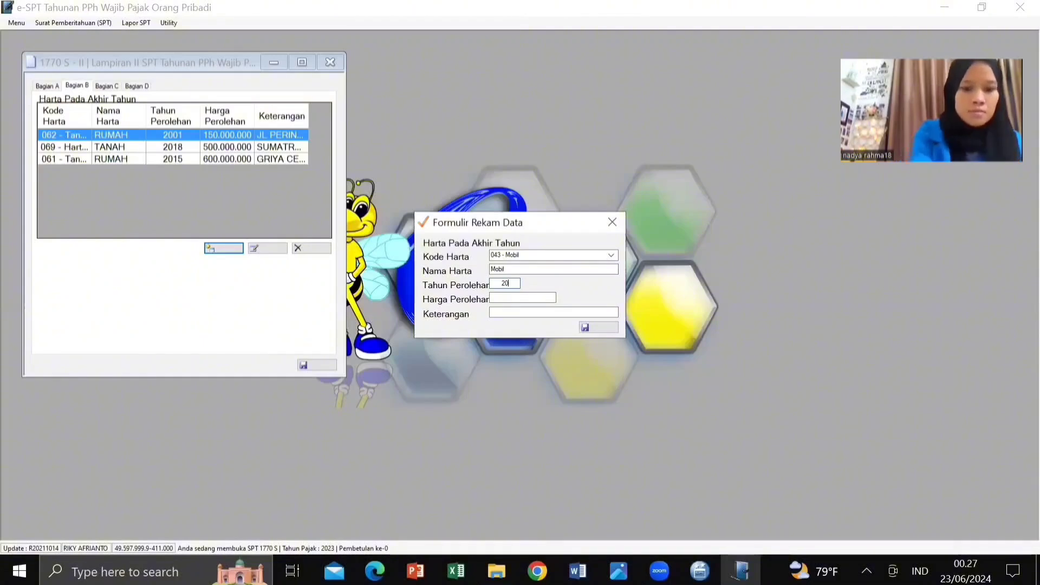
type("13")
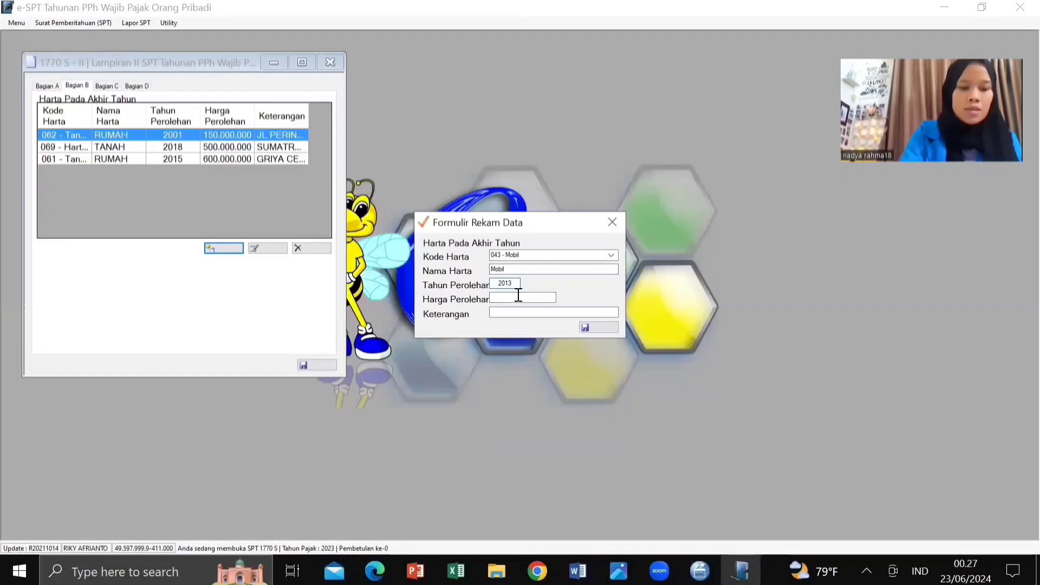
left_click(519, 295)
type("3")
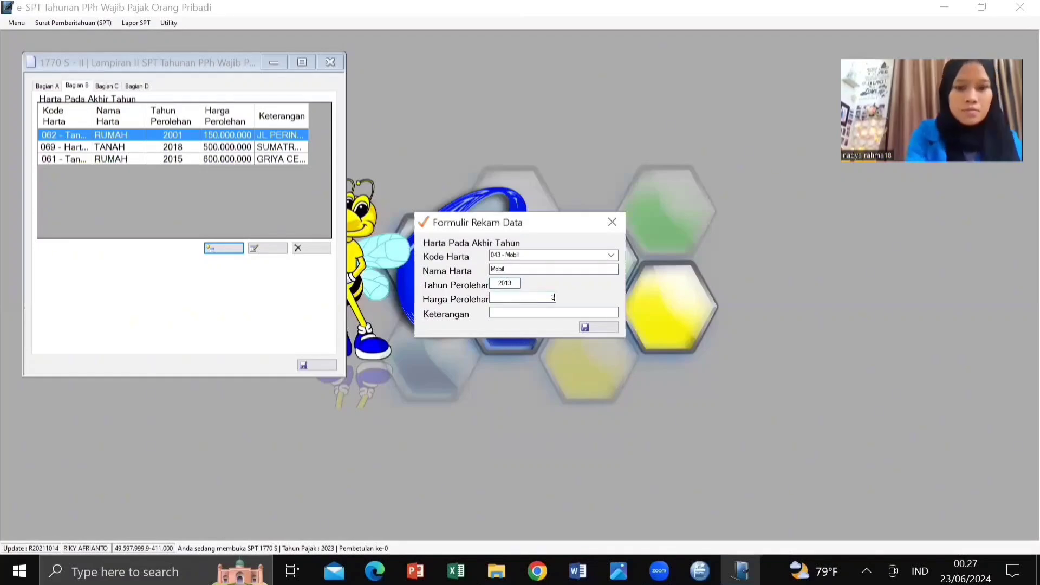
type("00000000")
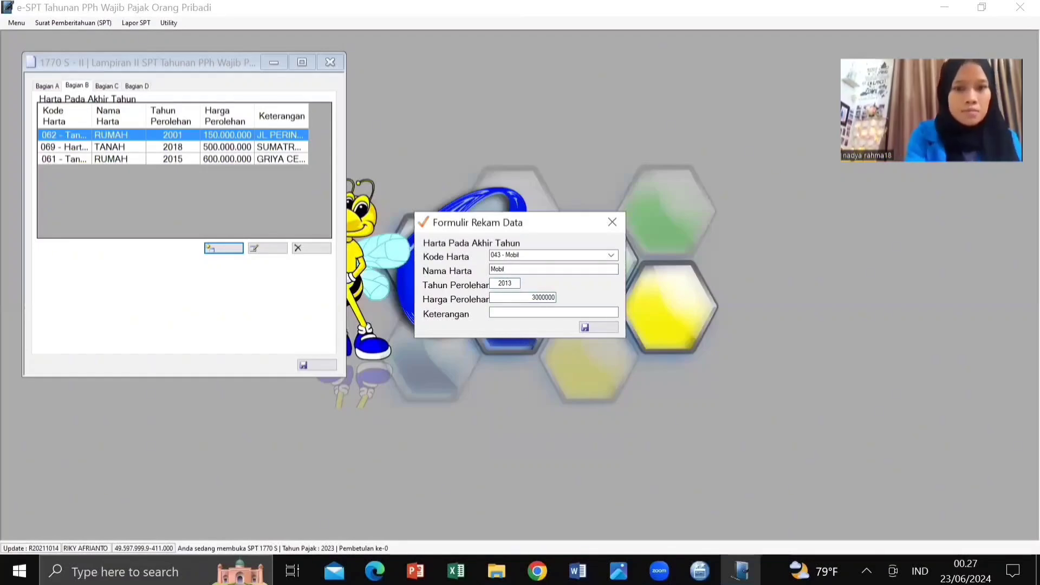
left_click(505, 314)
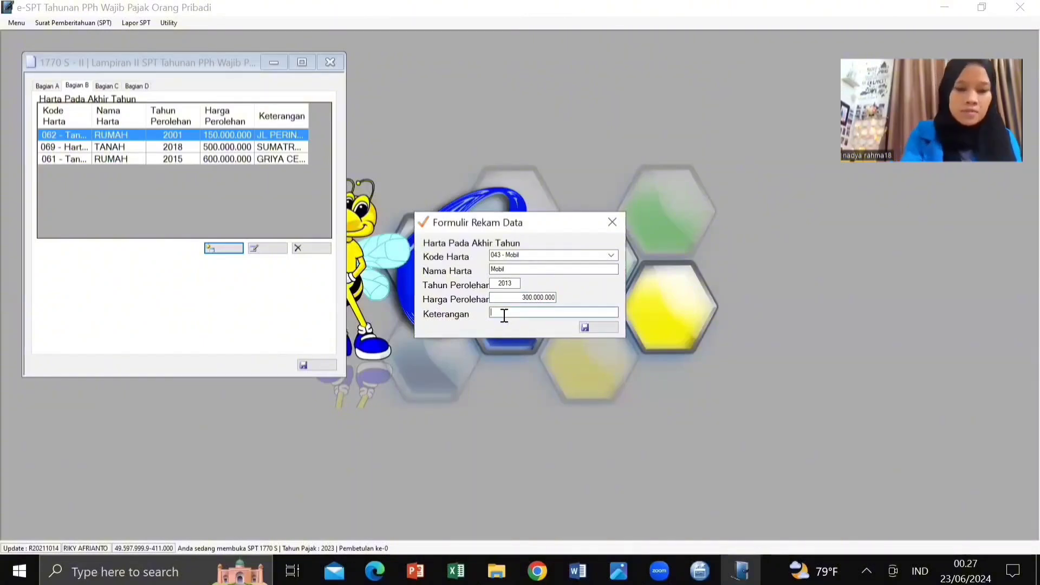
type("Honda ")
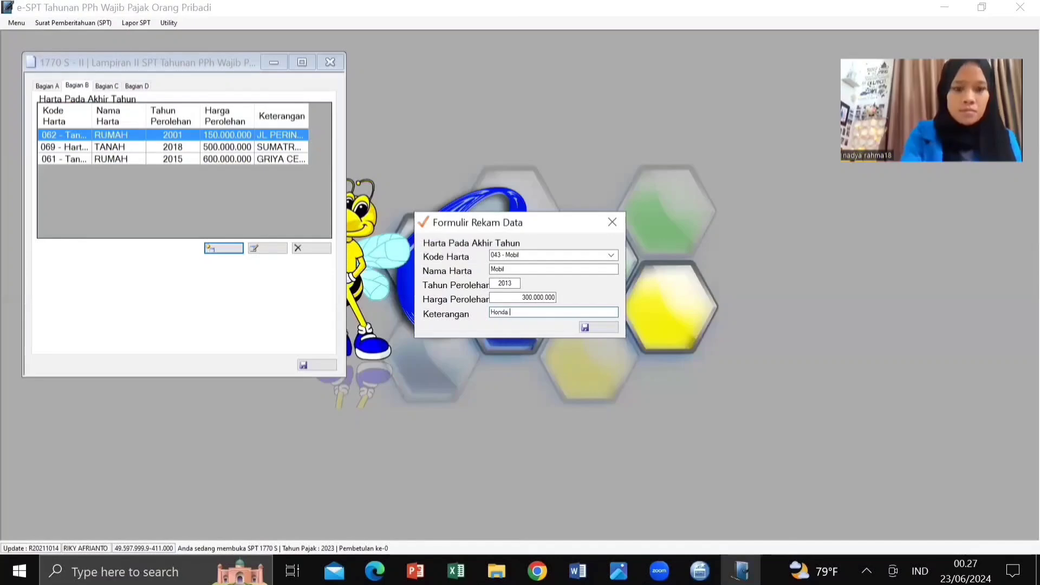
type("CRV")
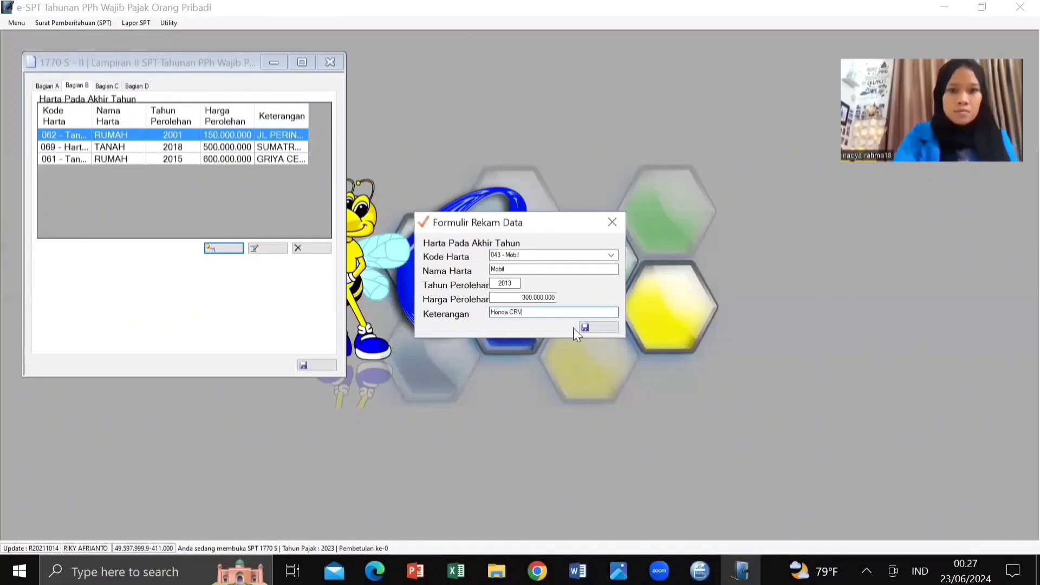
left_click(593, 328)
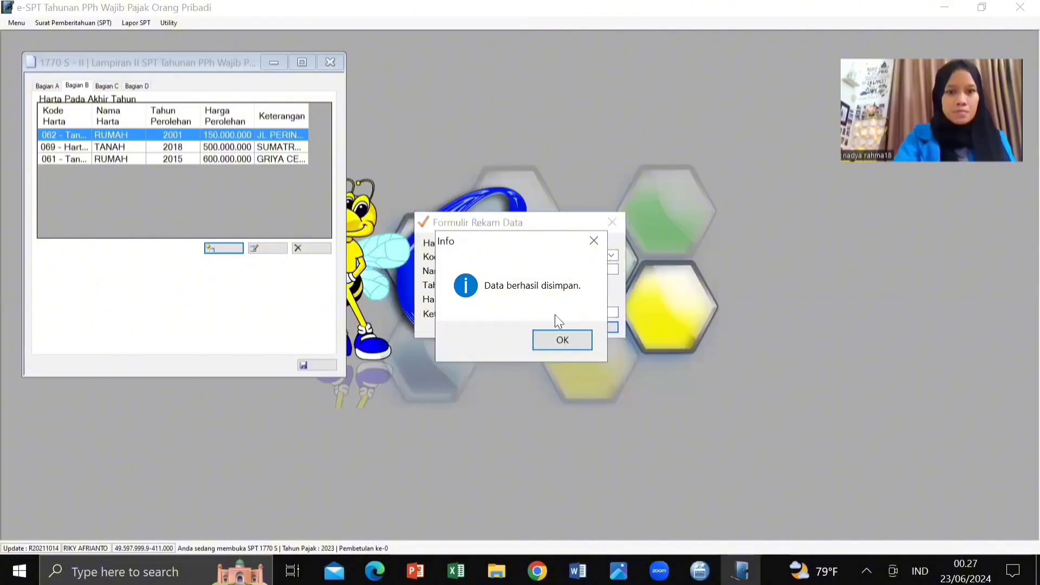
left_click(561, 337)
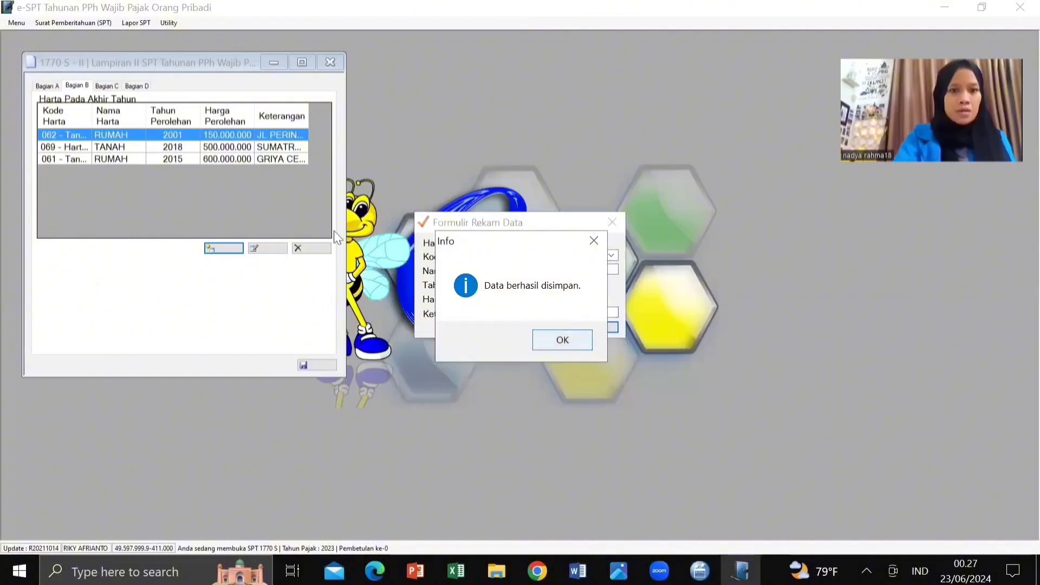
Step: Start a fifth asset with code 012 - Tabungan, named Tabungan
left_click(235, 250)
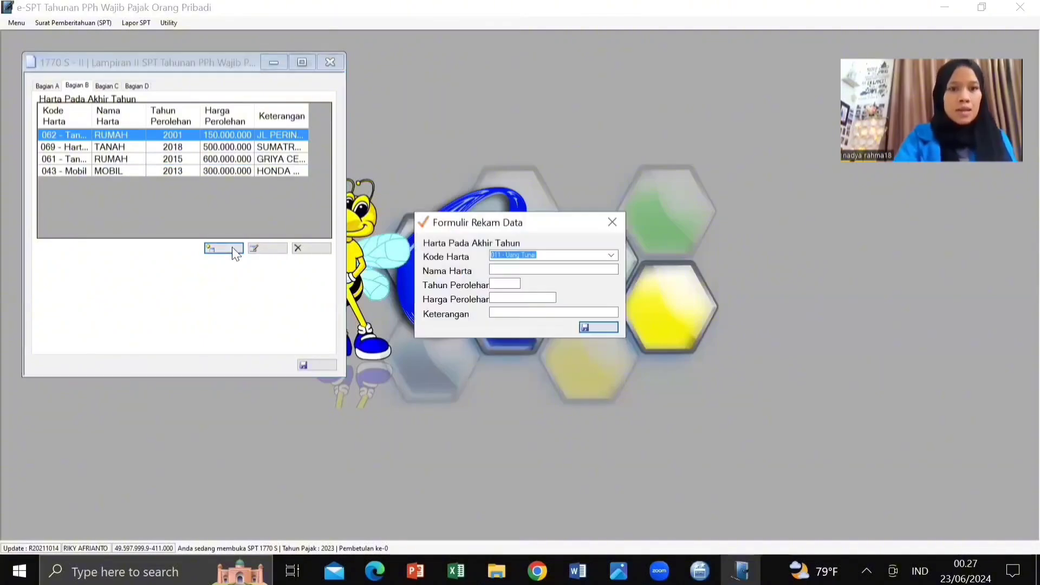
left_click(612, 255)
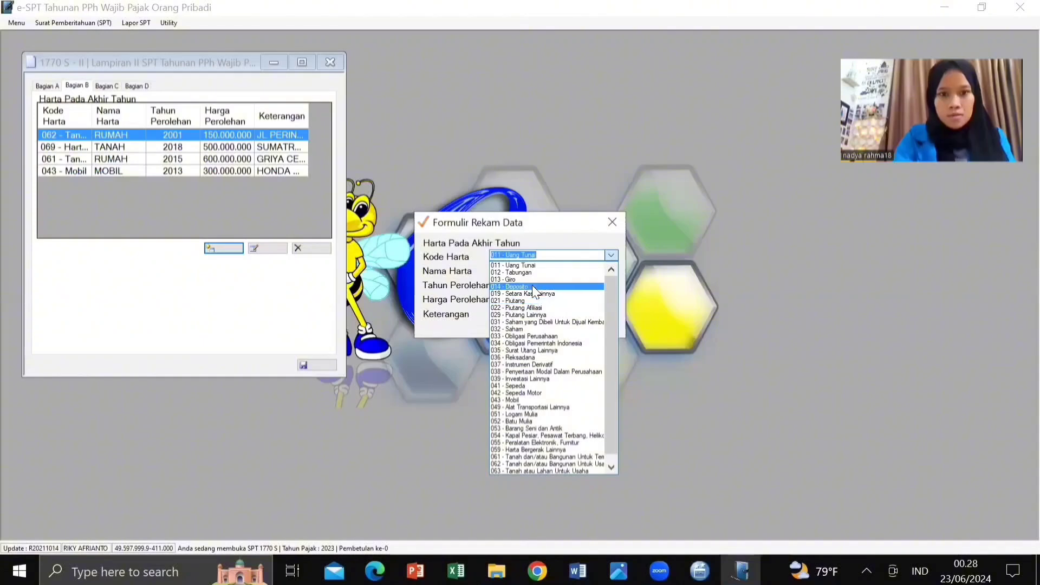
left_click(509, 273)
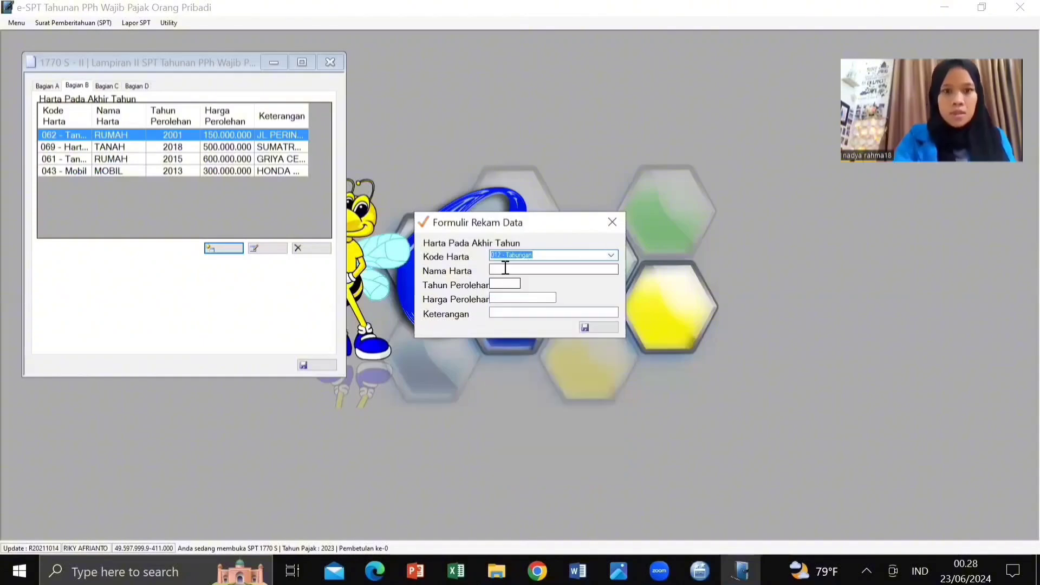
left_click(505, 269)
type("Ta")
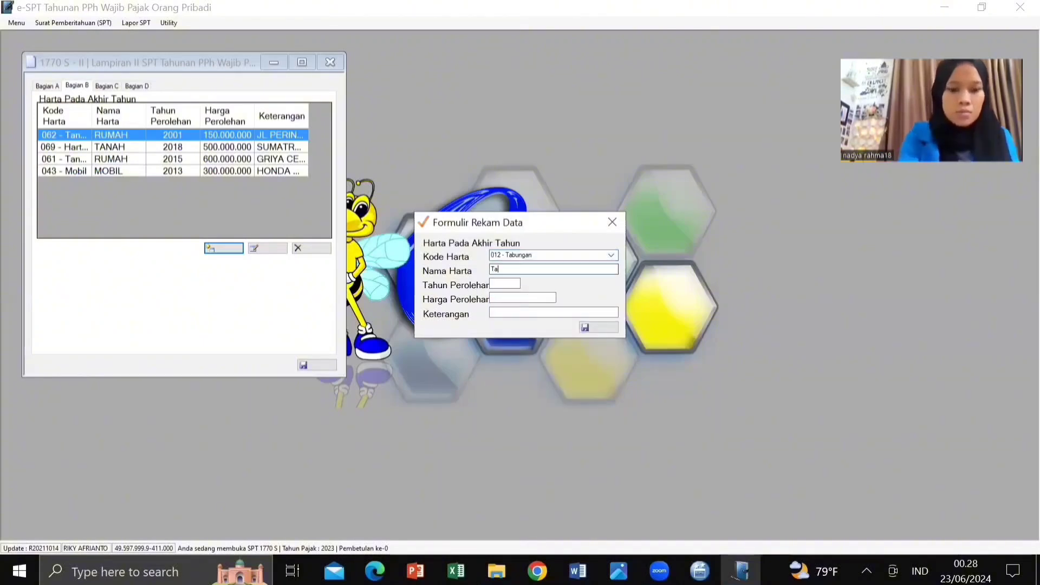
type("bungan")
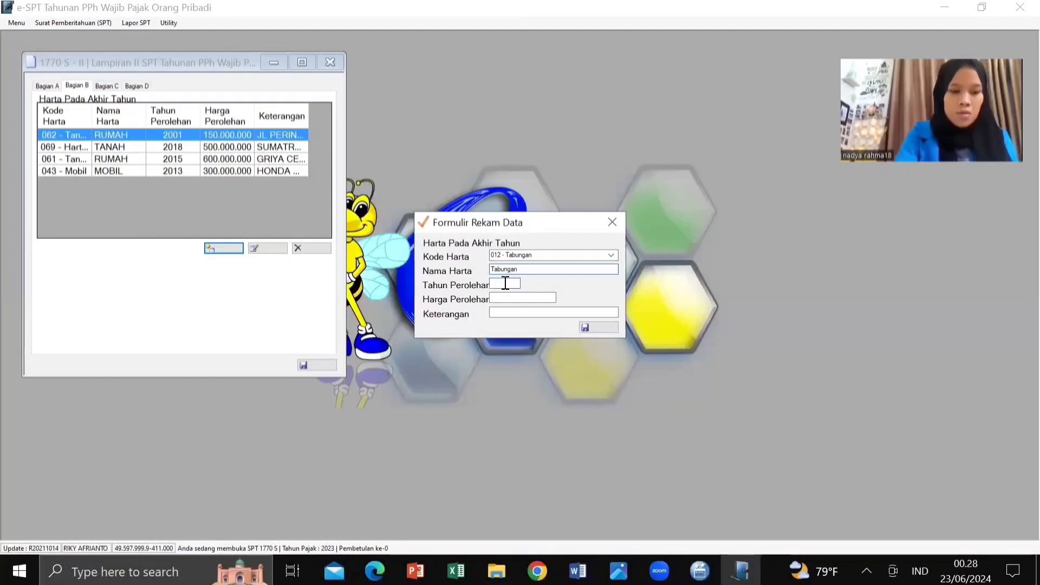
Step: Give the savings year 2018, value 125.000.000 and description Bank Mandiri, then save
left_click(505, 283)
type("2")
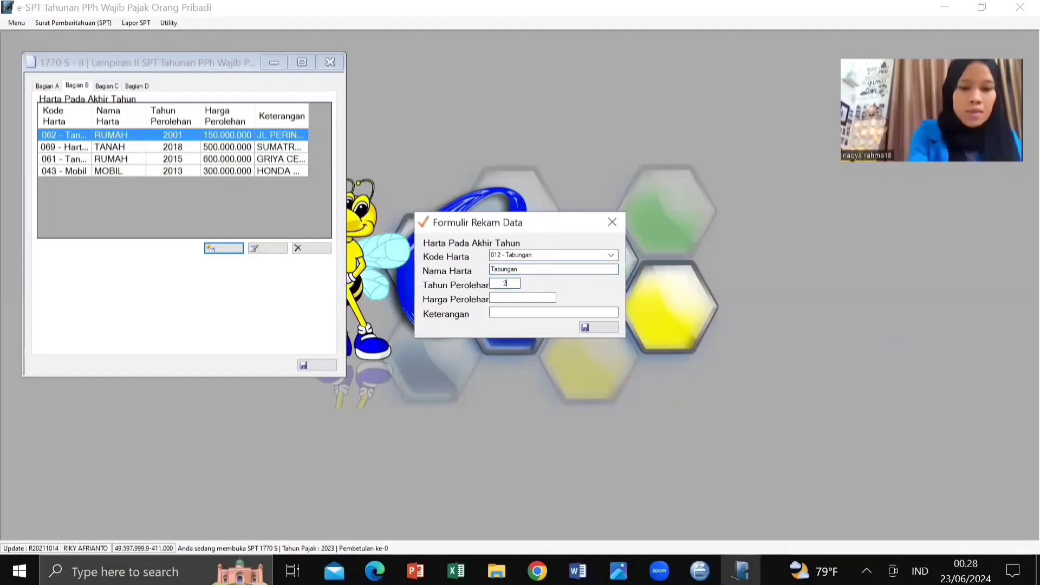
type("01")
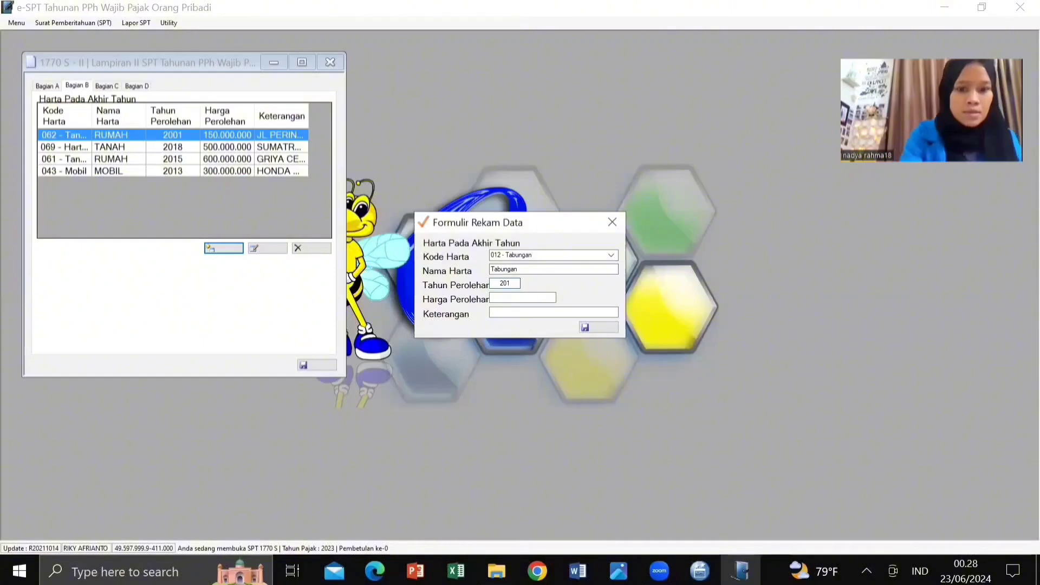
type("8")
left_click(507, 297)
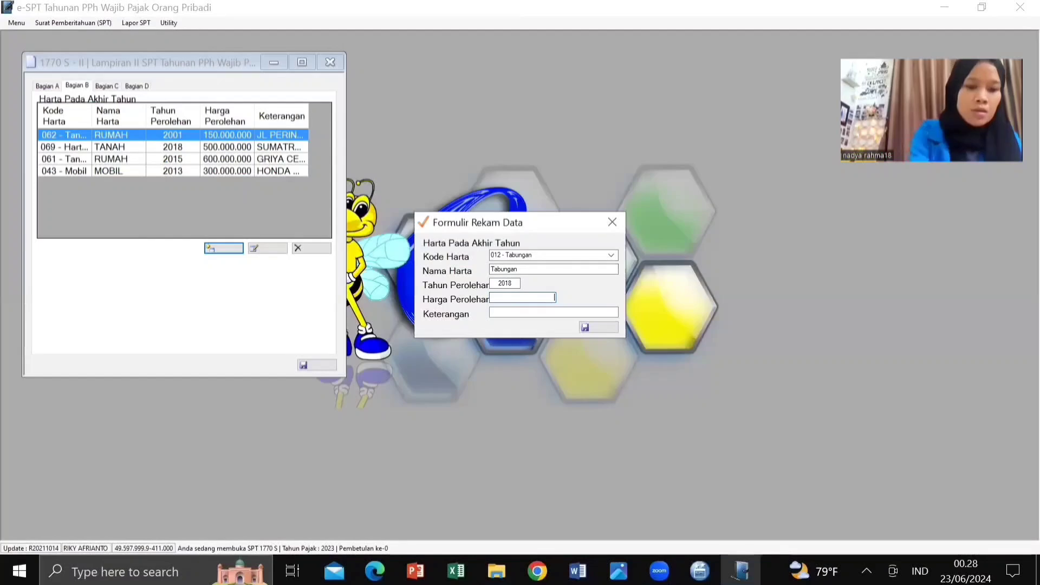
type("125000")
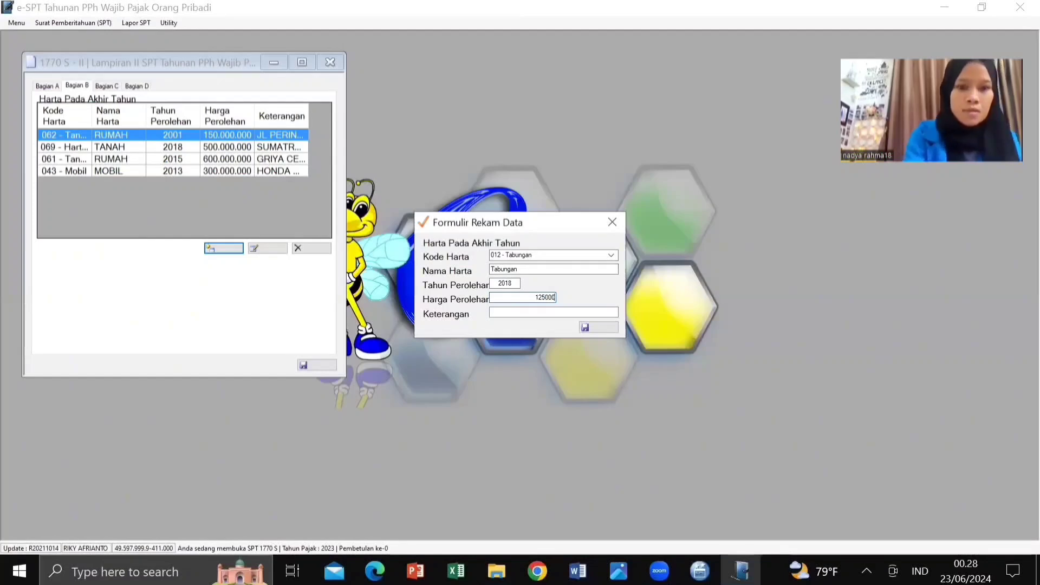
type("000")
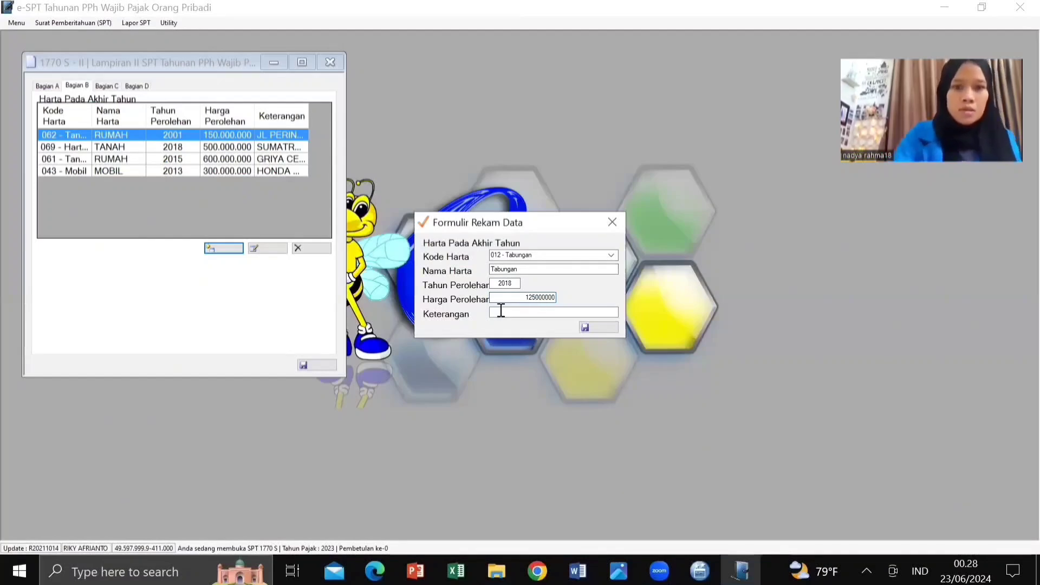
left_click(502, 312)
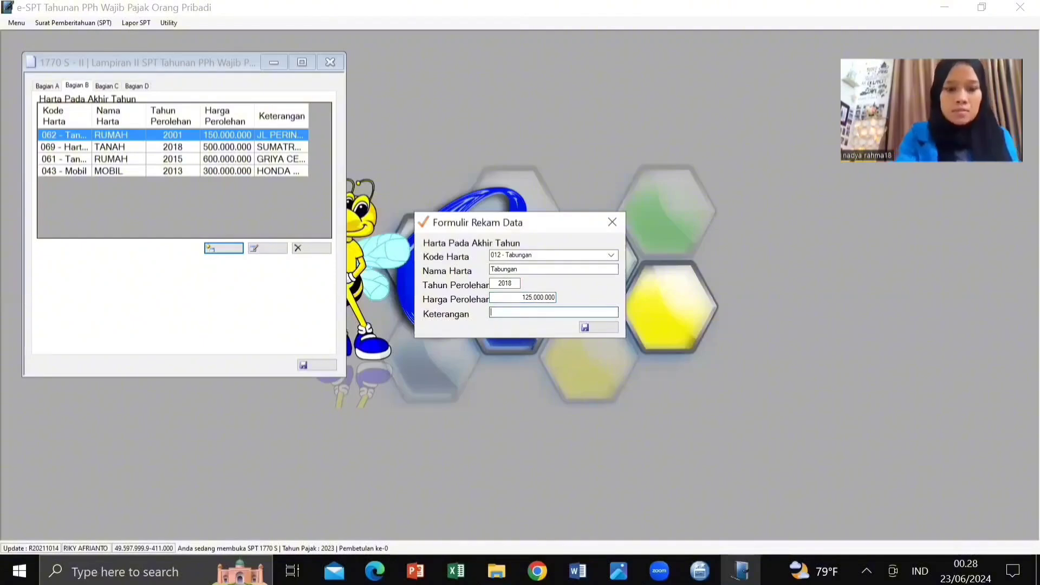
type("Bank ")
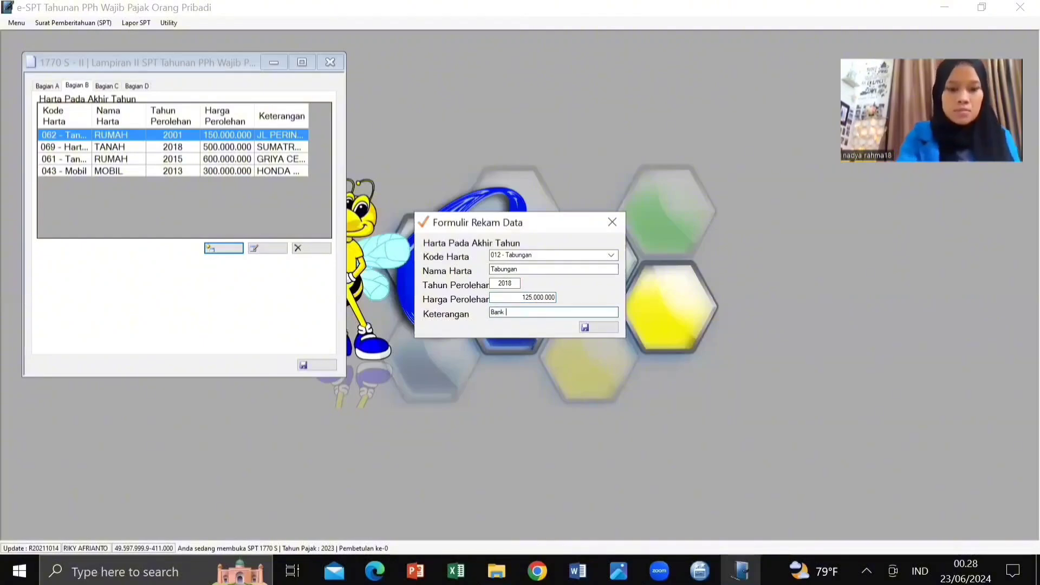
type("Mandiri")
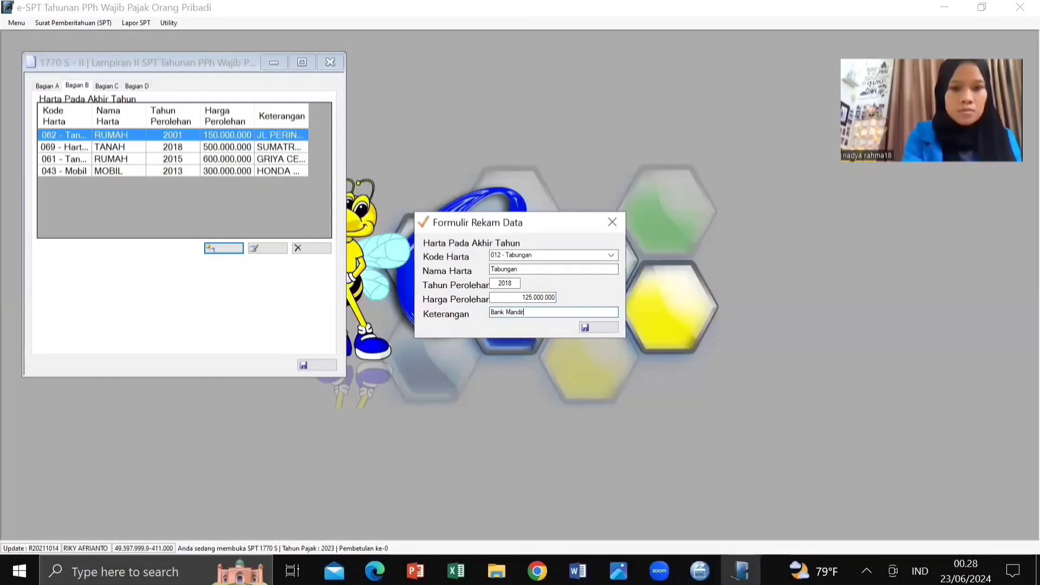
left_click(582, 329)
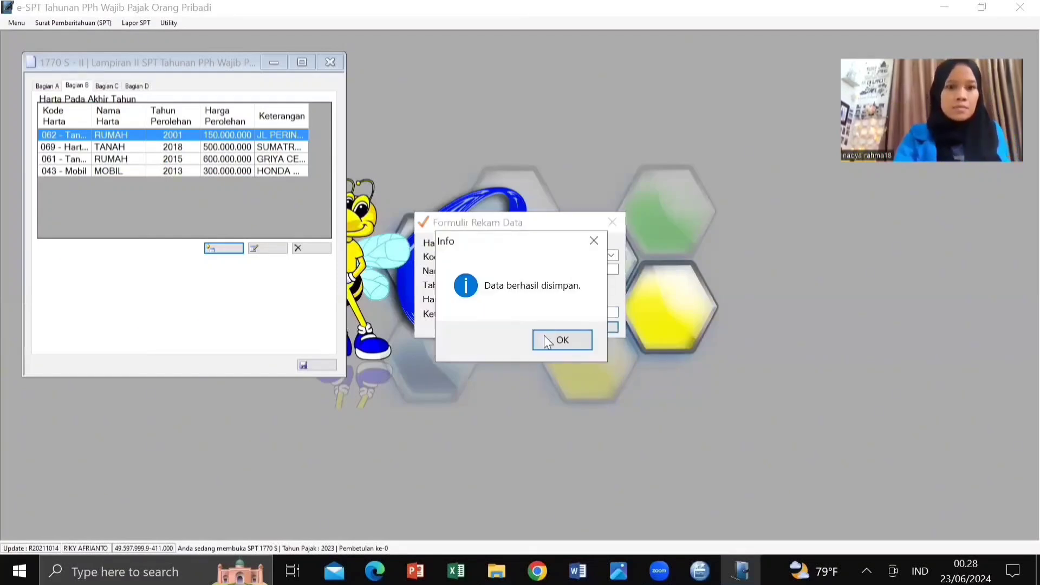
left_click(544, 336)
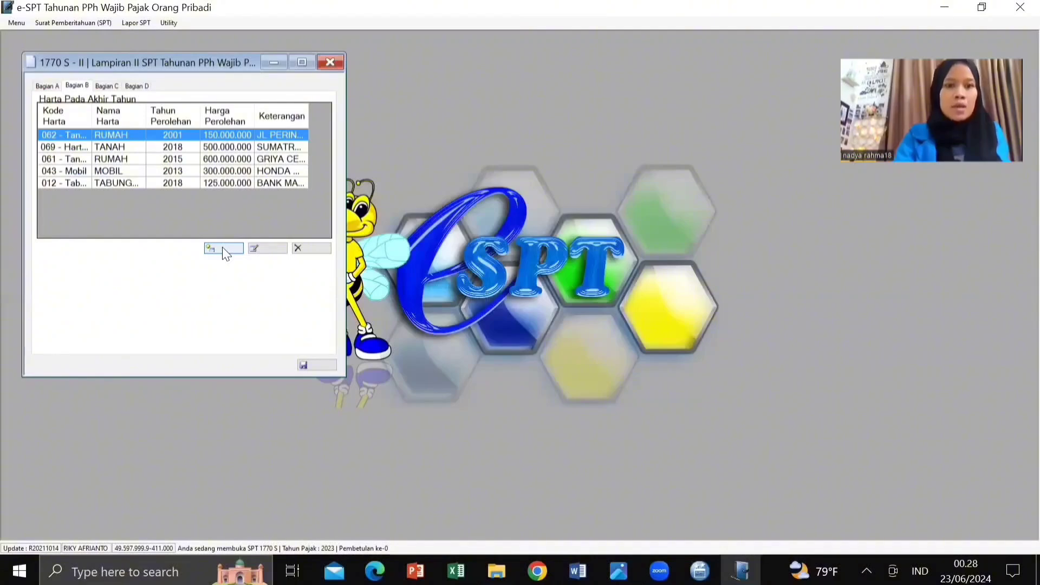
Step: Save a code 042 - Sepeda Motor asset from 2014 worth 12.000.000, described as Honda Supra
left_click(222, 248)
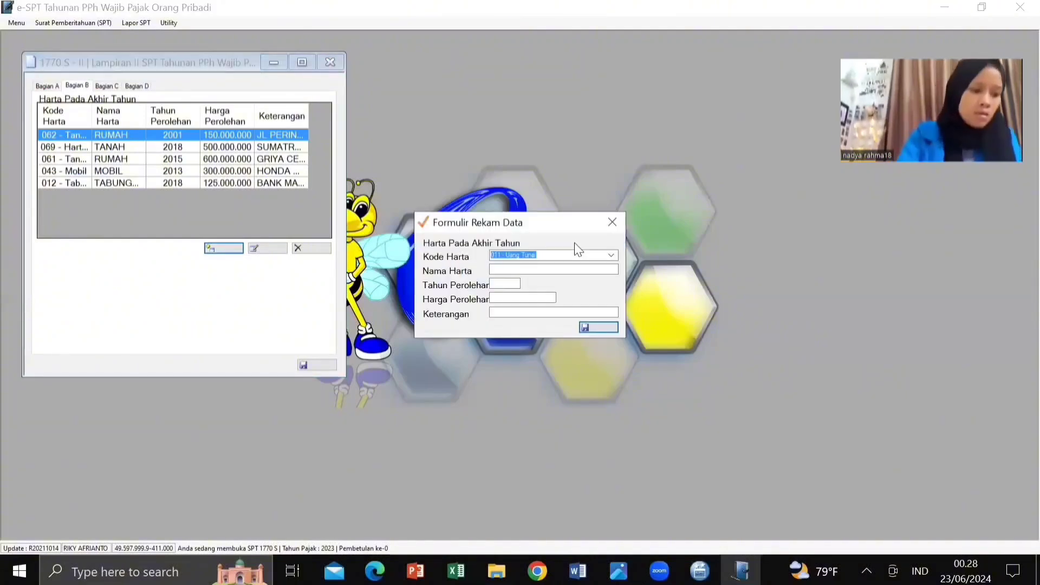
left_click(614, 255)
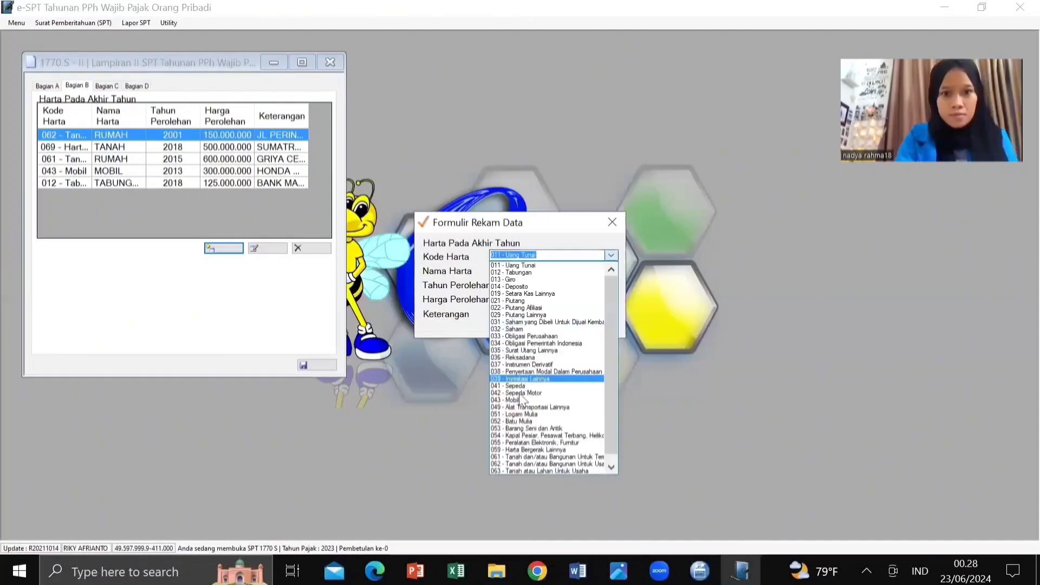
left_click(521, 393)
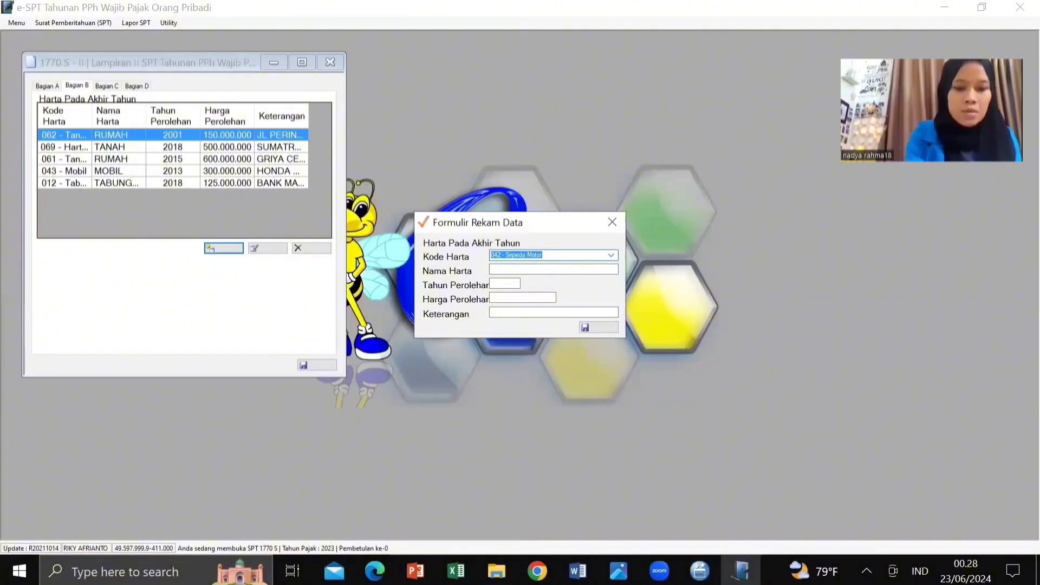
type("Sepeda Motor")
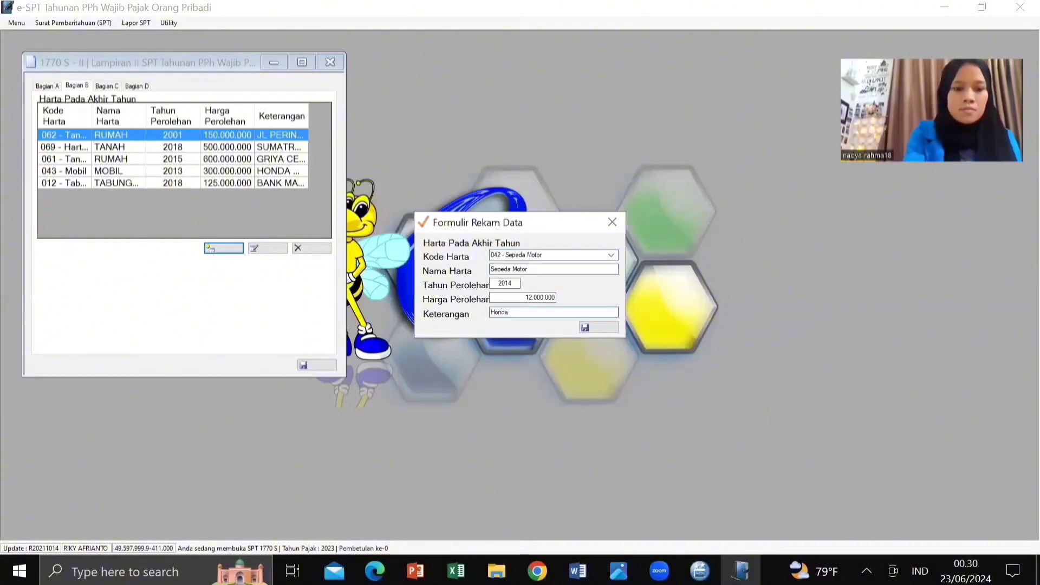
type("Supra")
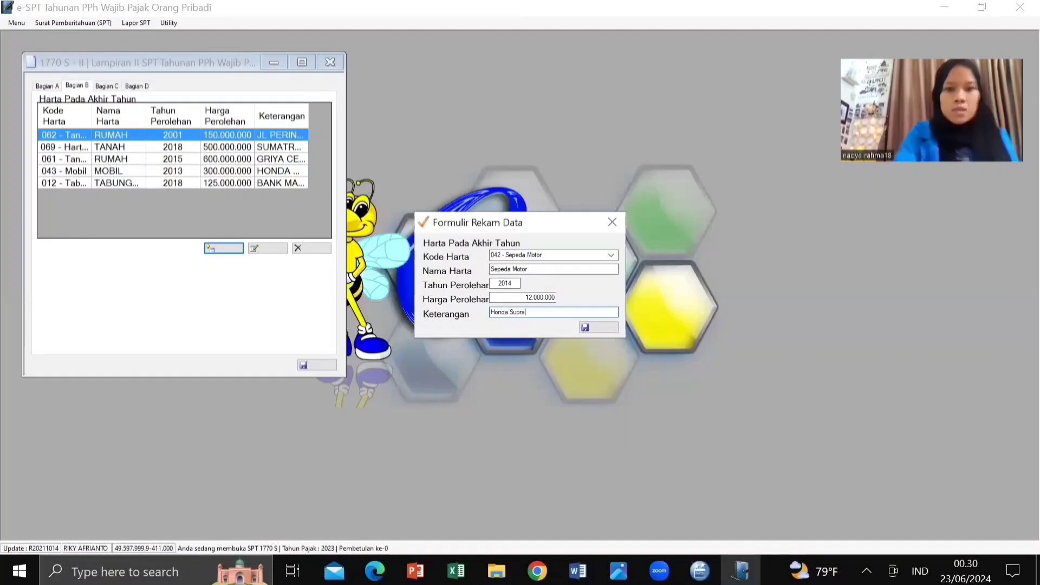
left_click(588, 327)
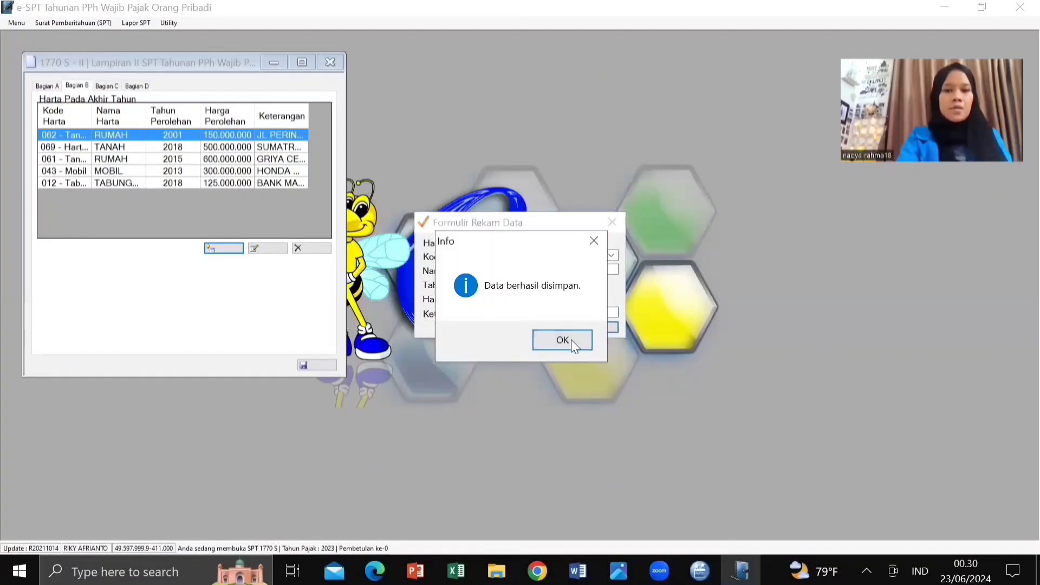
left_click(571, 340)
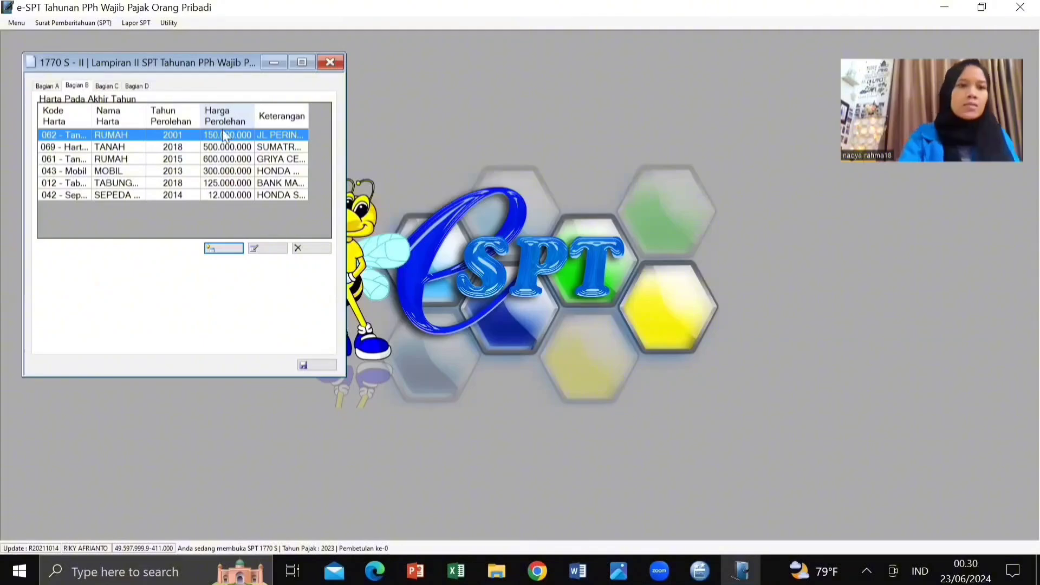
left_click(313, 362)
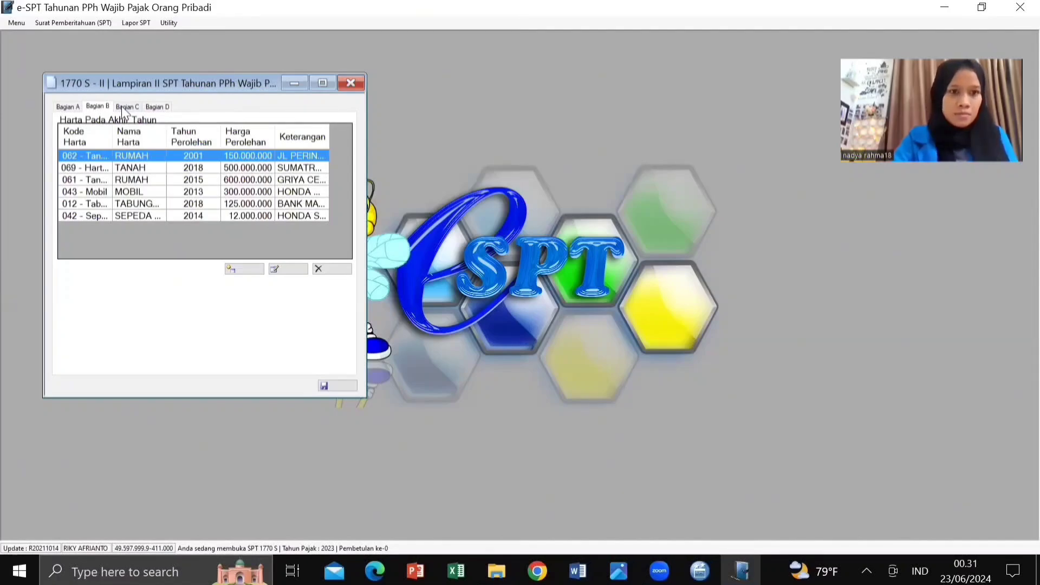
Step: Switch to Bagian C and open a blank Kewajiban / Utang entry form
left_click(125, 108)
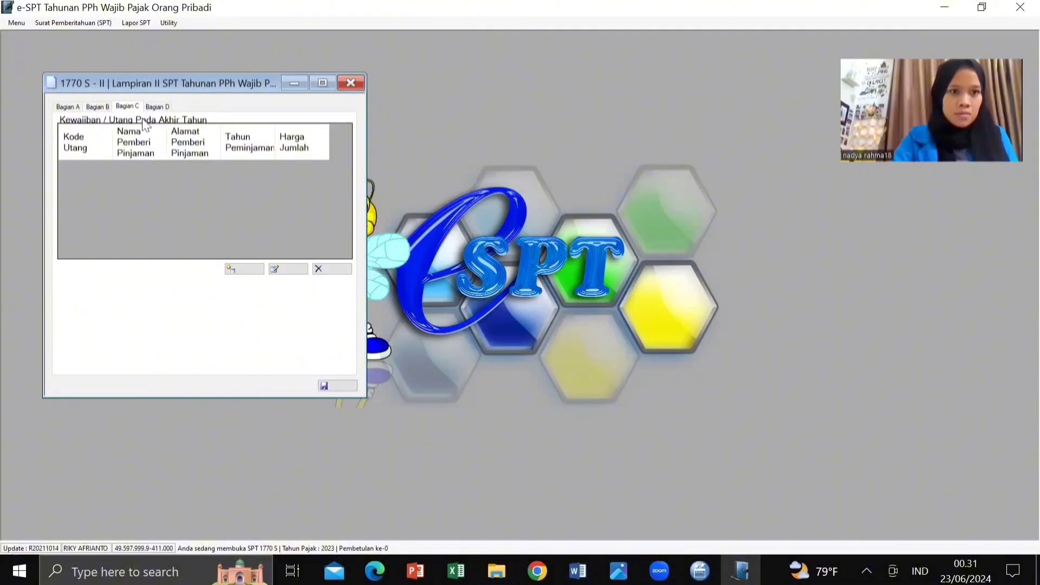
left_click(241, 274)
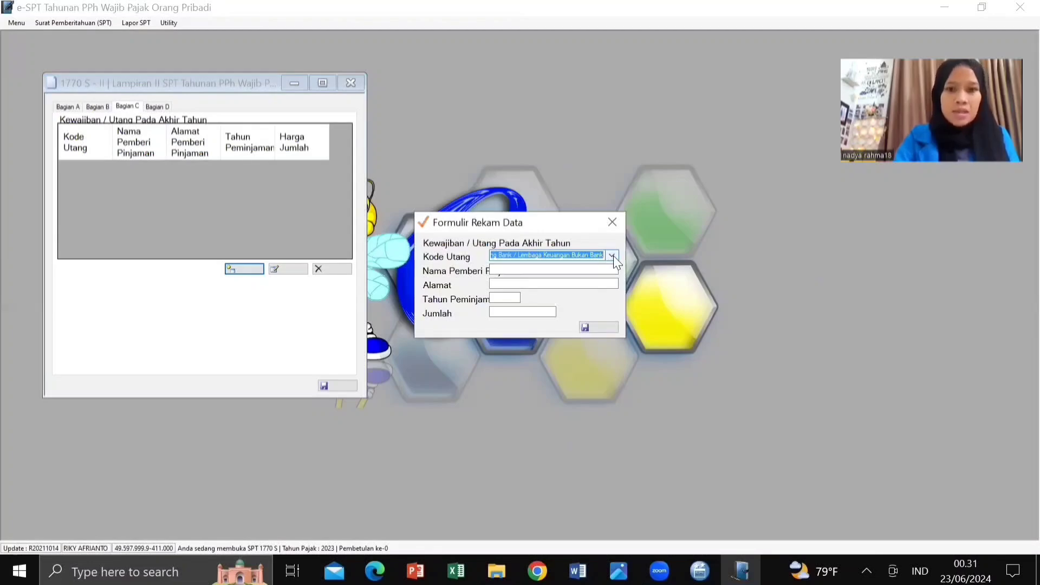
Step: Fill in debt code 102 Kartu Kredit, lender Bank Mandiri, address Jakarta, year 2016
left_click(611, 257)
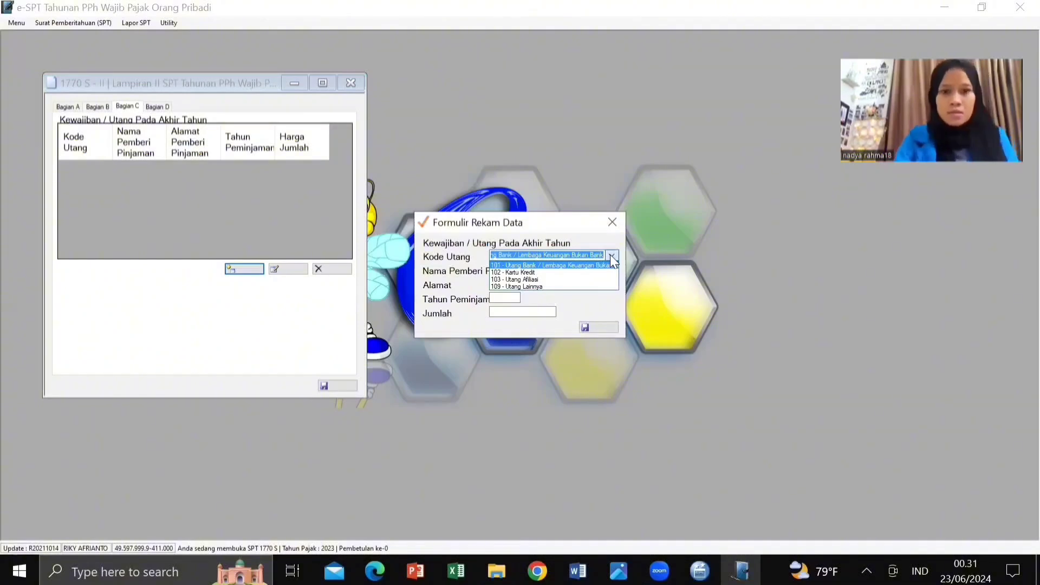
left_click(572, 272)
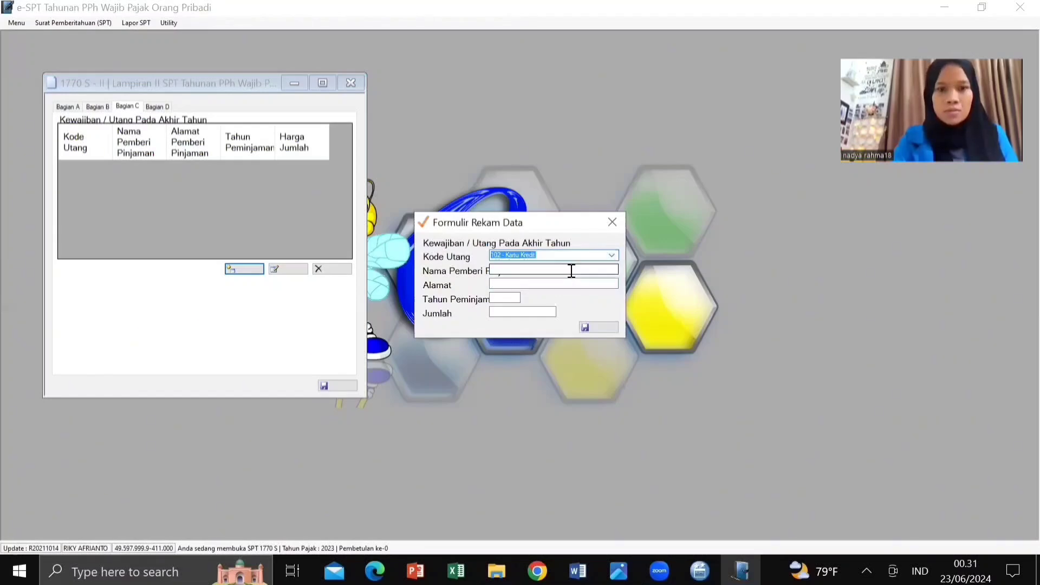
left_click(532, 269)
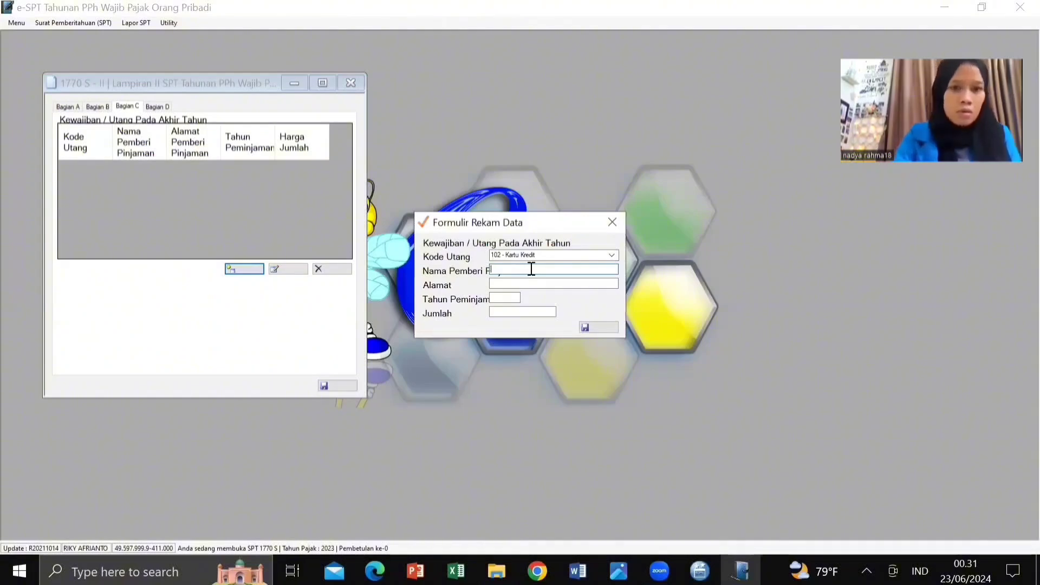
type("Bank")
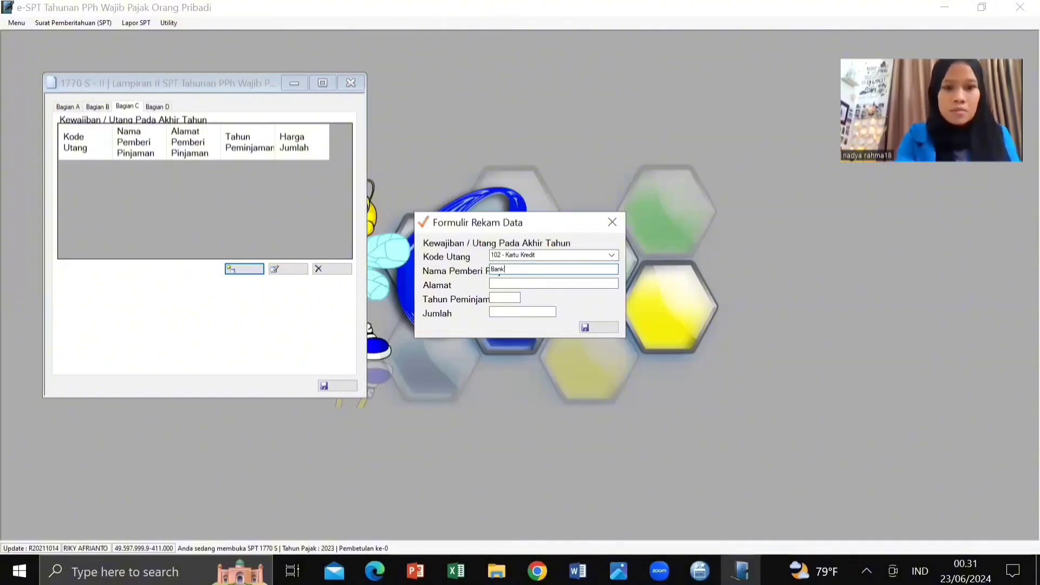
type(" Mandiri")
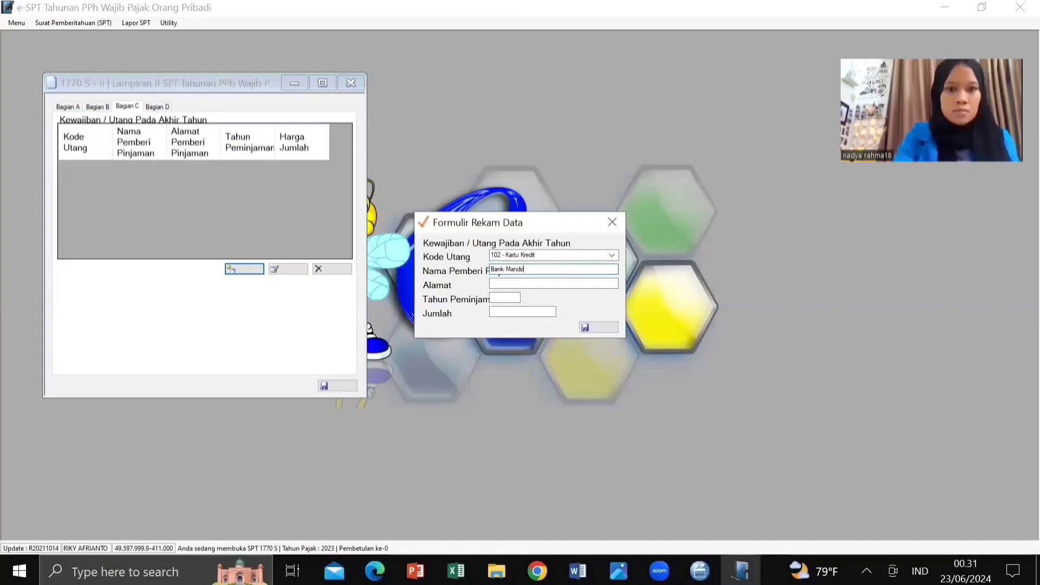
left_click(533, 284)
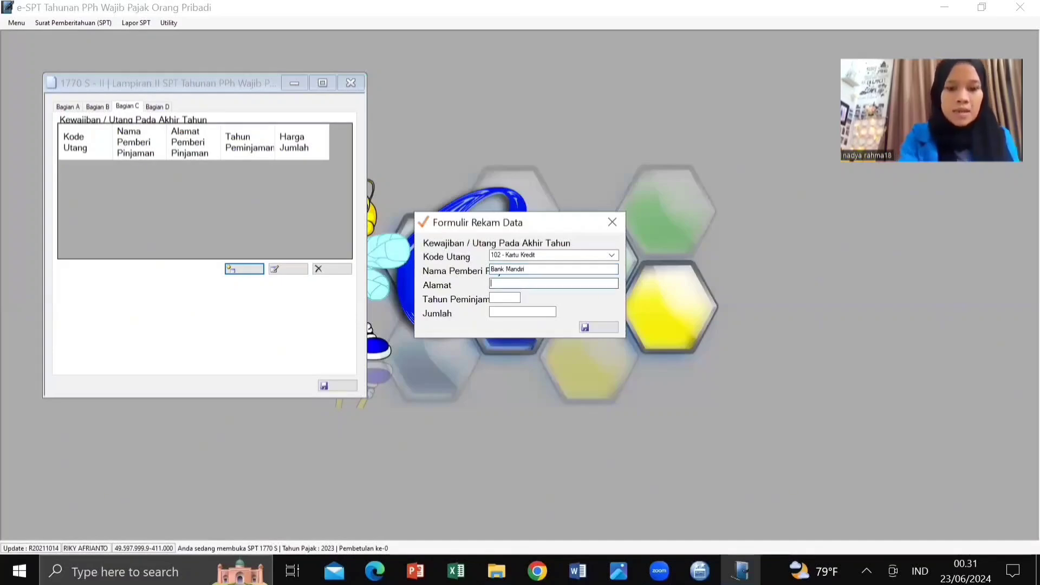
type("Jakarta")
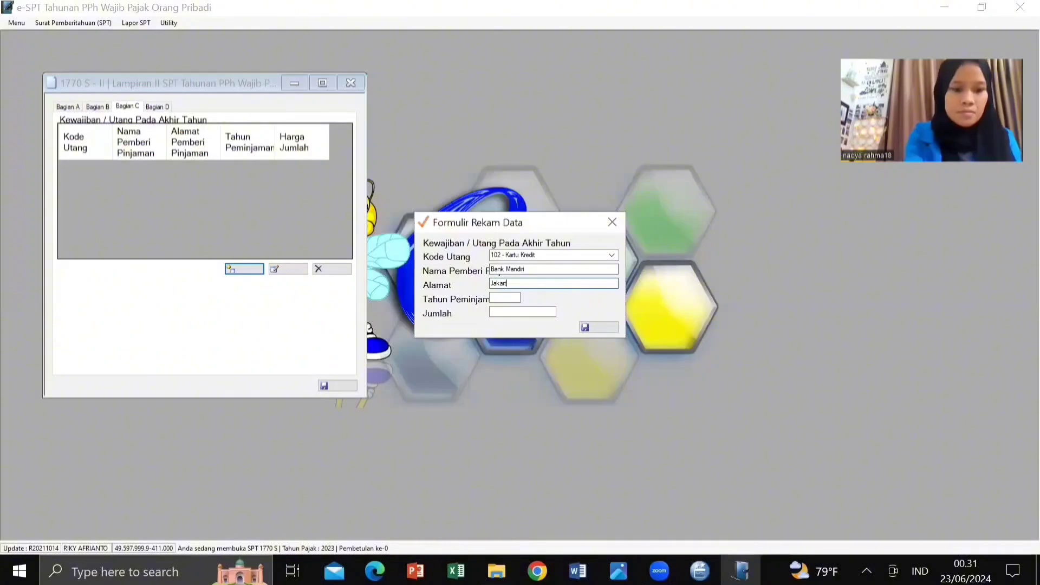
left_click(513, 302)
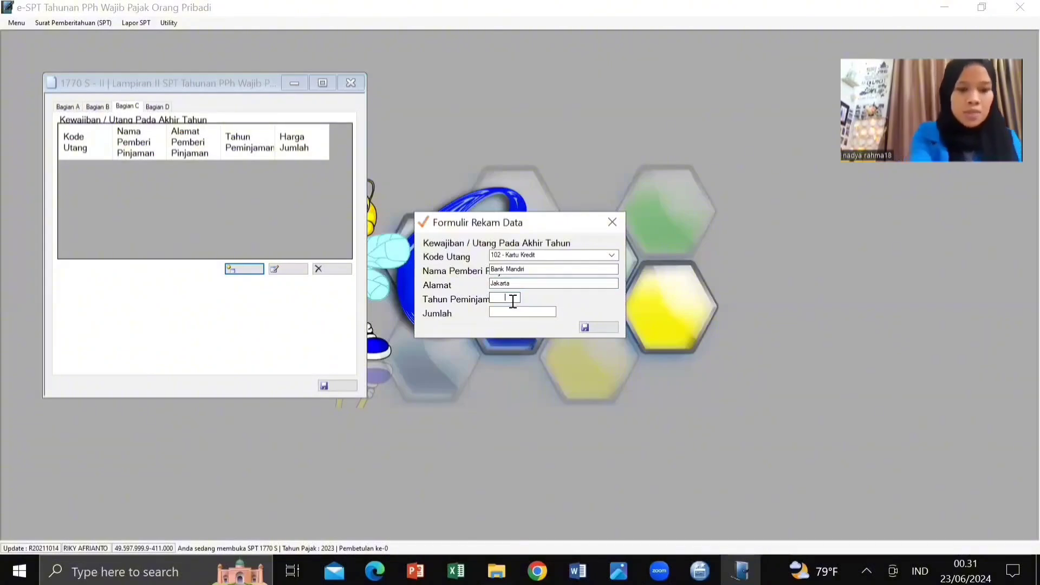
type("201")
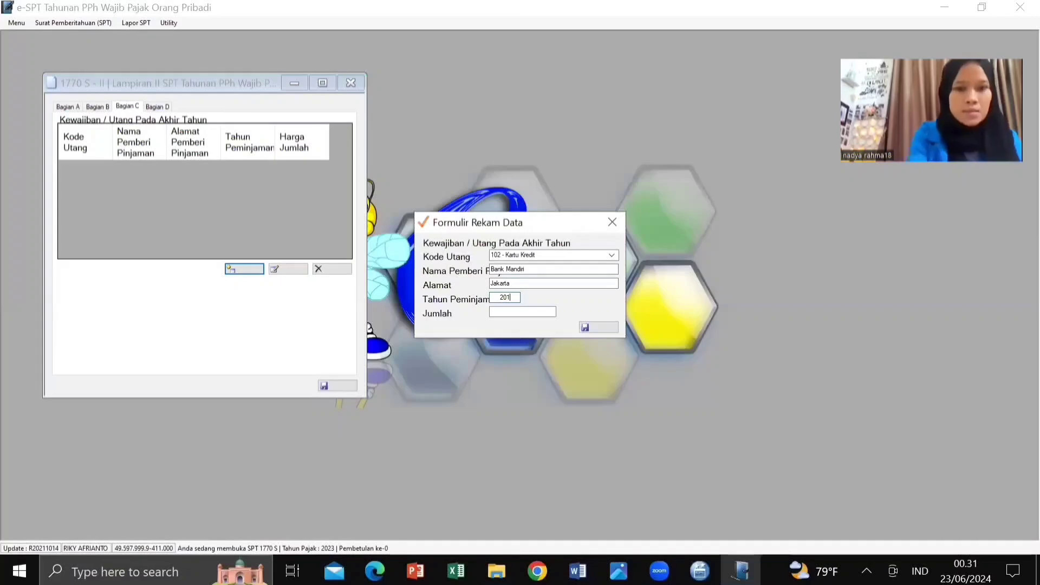
type("6")
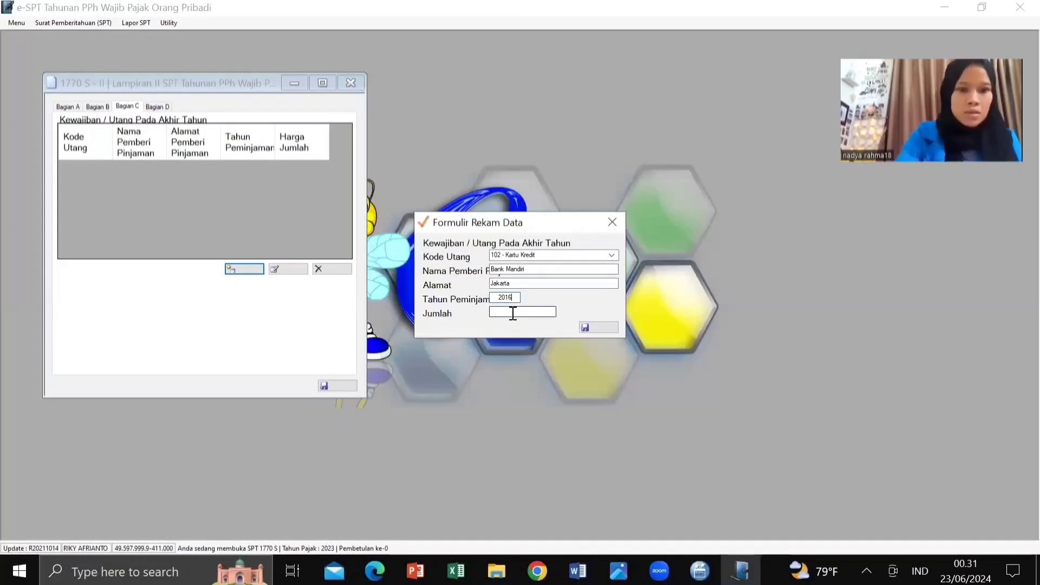
Step: Enter the amount 50.000.000 and save the credit card debt entry
left_click(513, 314)
type("5")
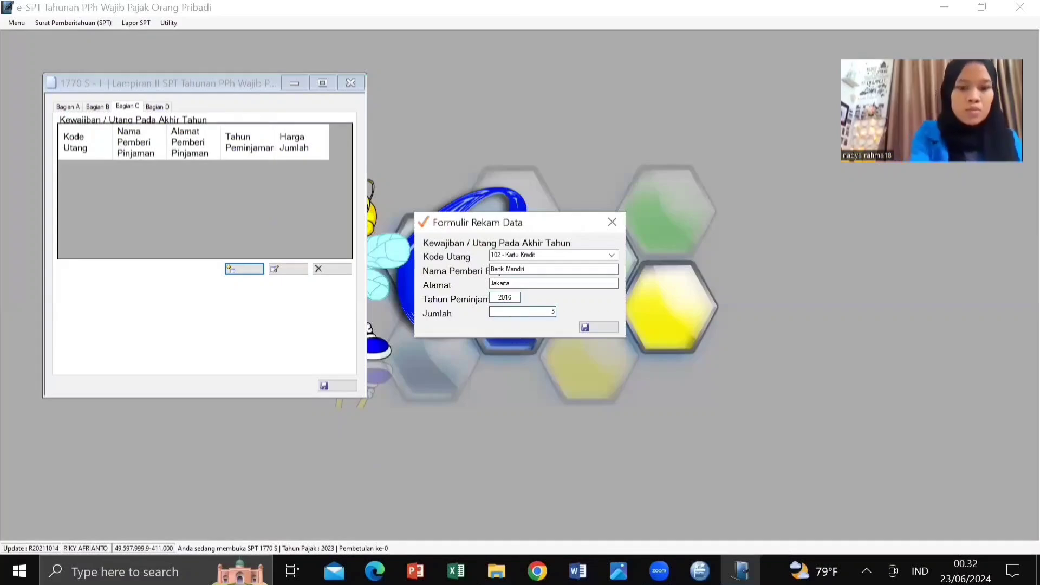
type("0000")
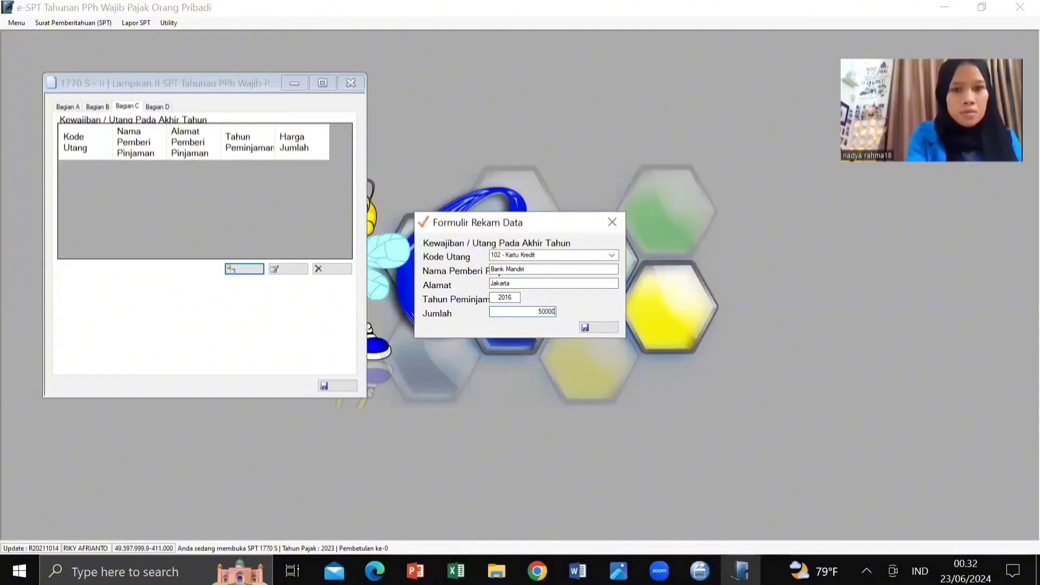
type("000")
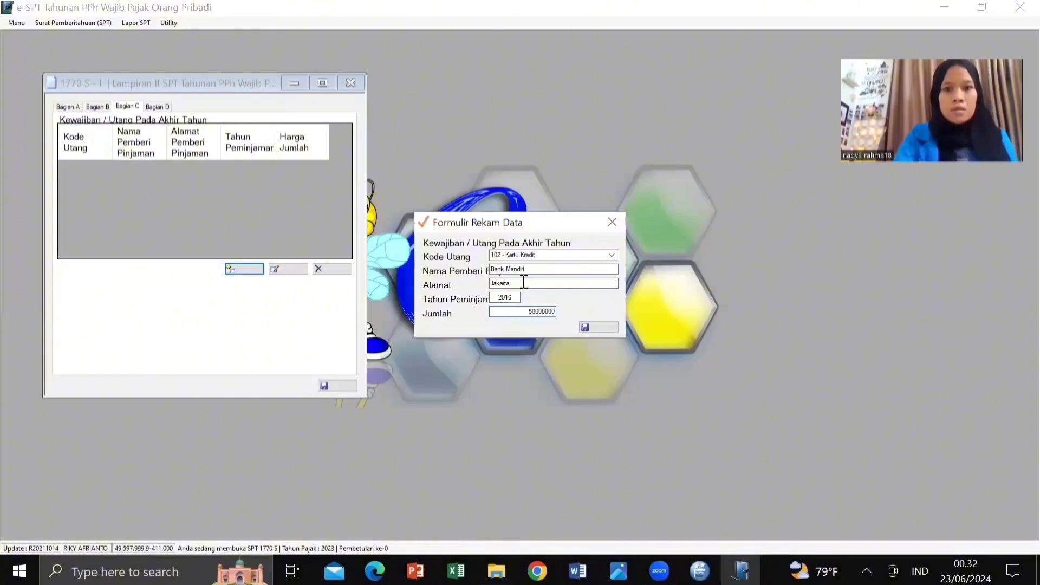
left_click(523, 283)
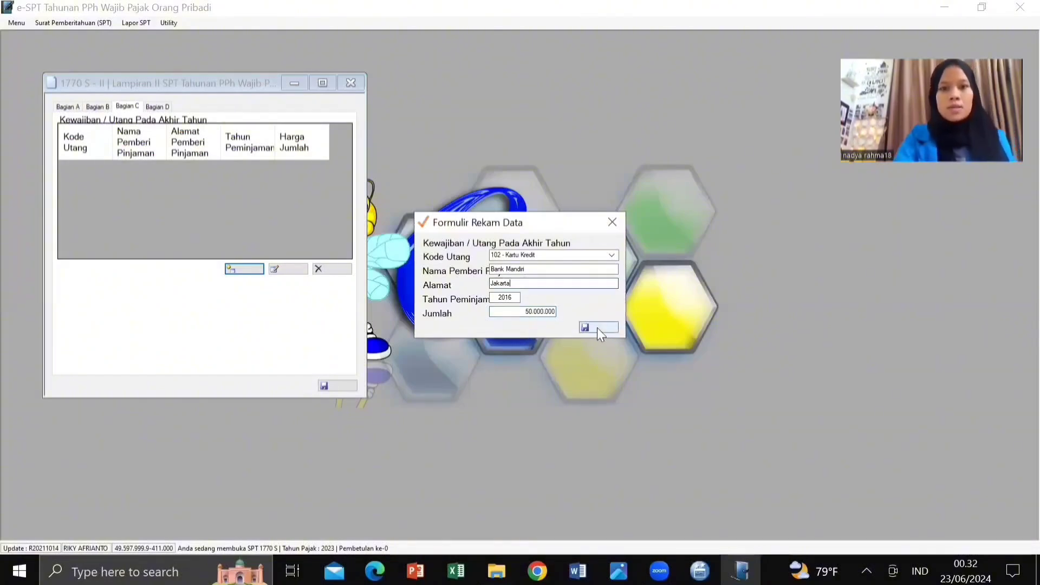
left_click(597, 328)
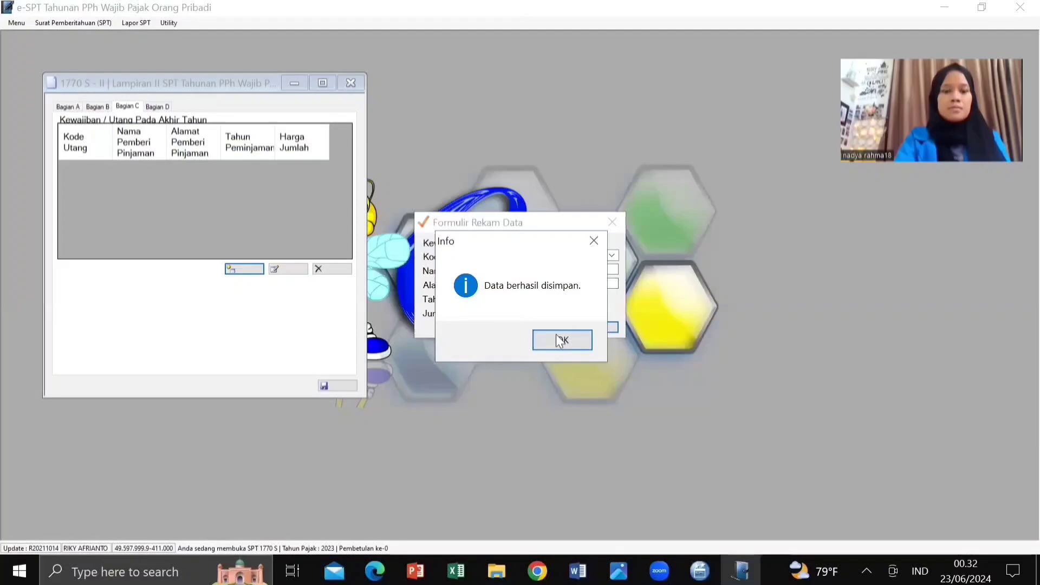
left_click(558, 339)
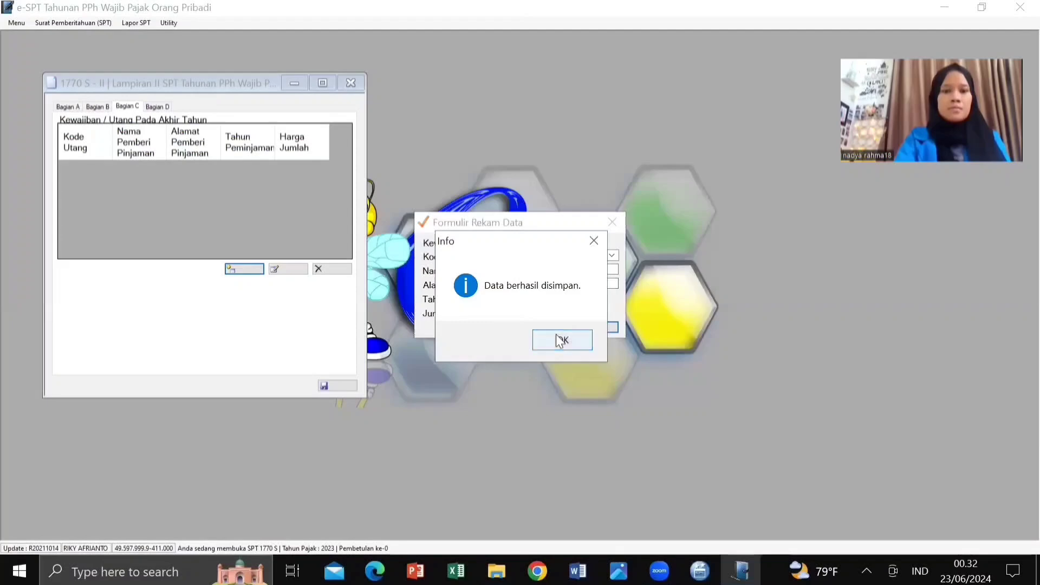
Step: Add a new debt with code 101, lender Bank BCA, address Tangerang, year 2018
left_click(251, 268)
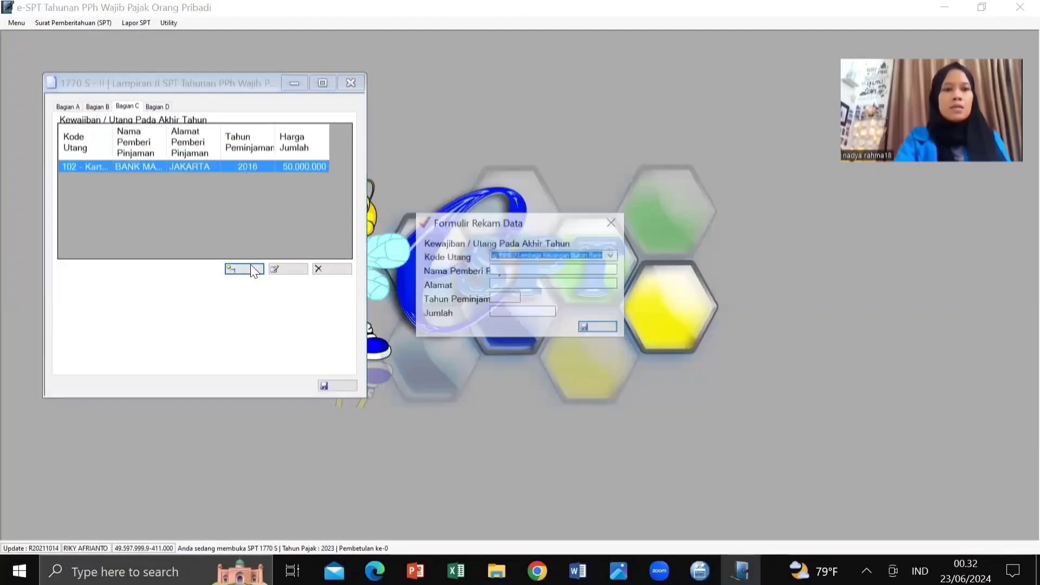
left_click(614, 256)
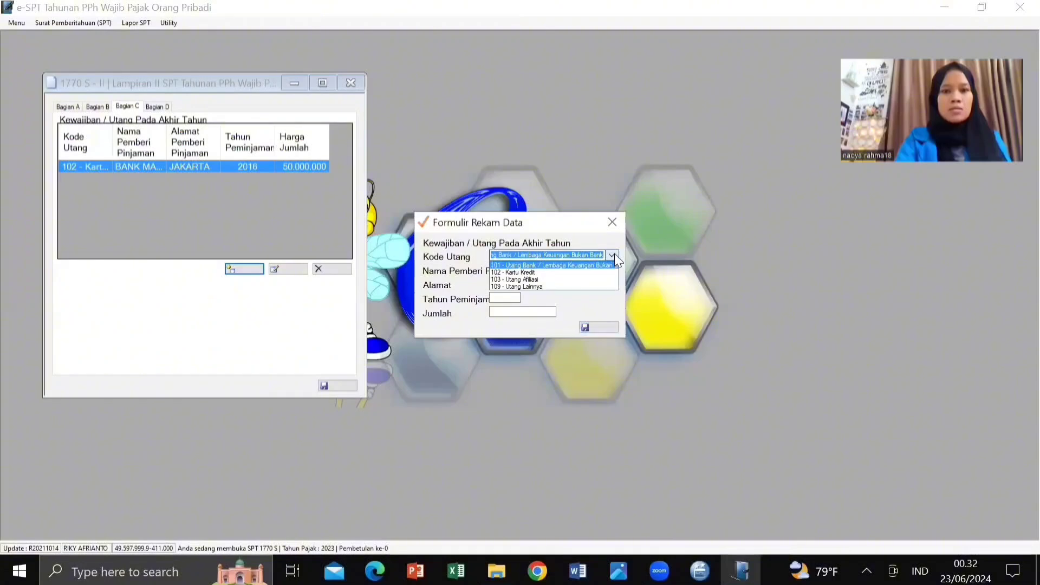
left_click(527, 265)
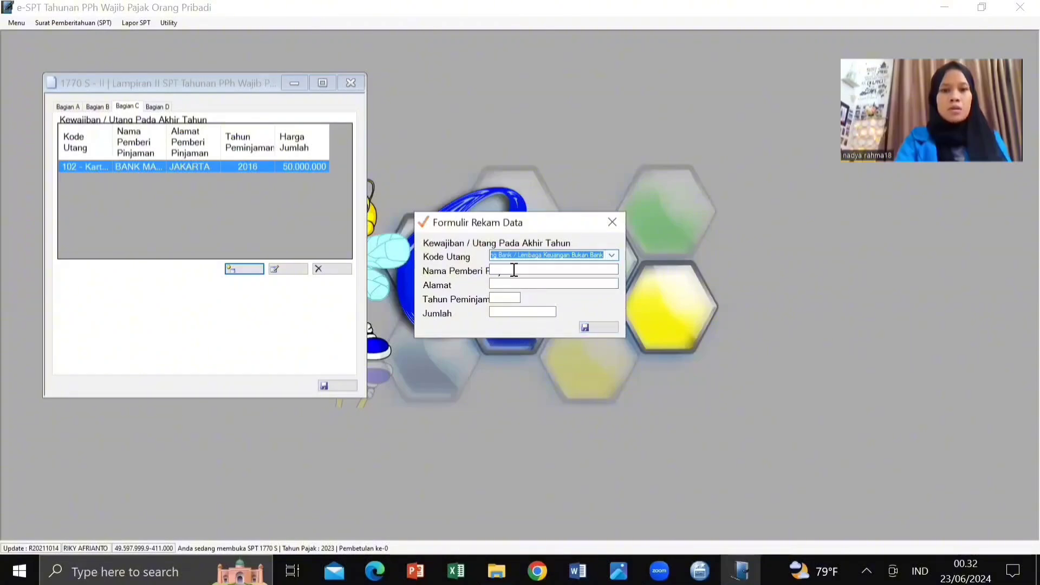
left_click(514, 269)
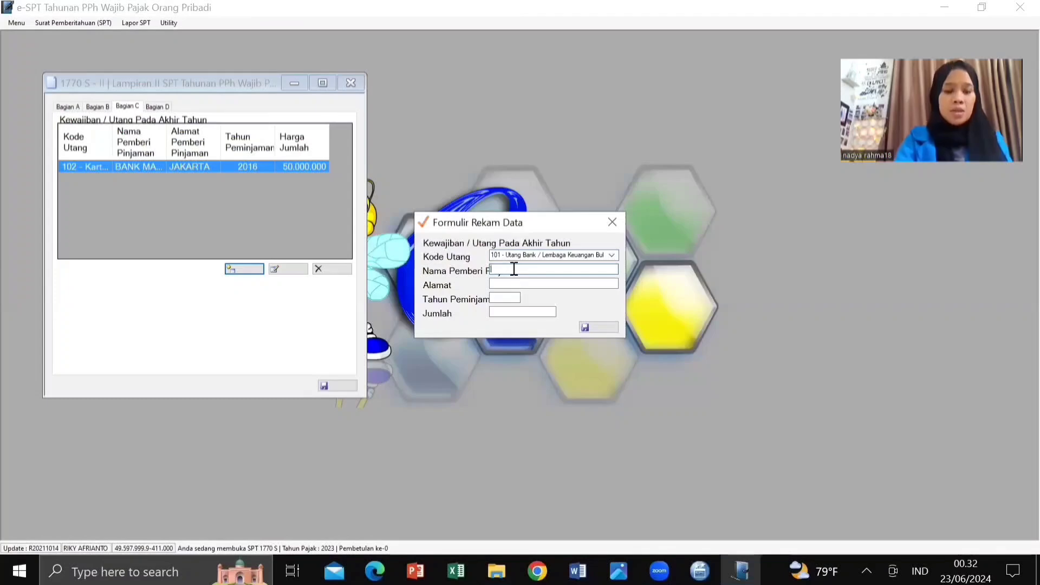
type("Ba")
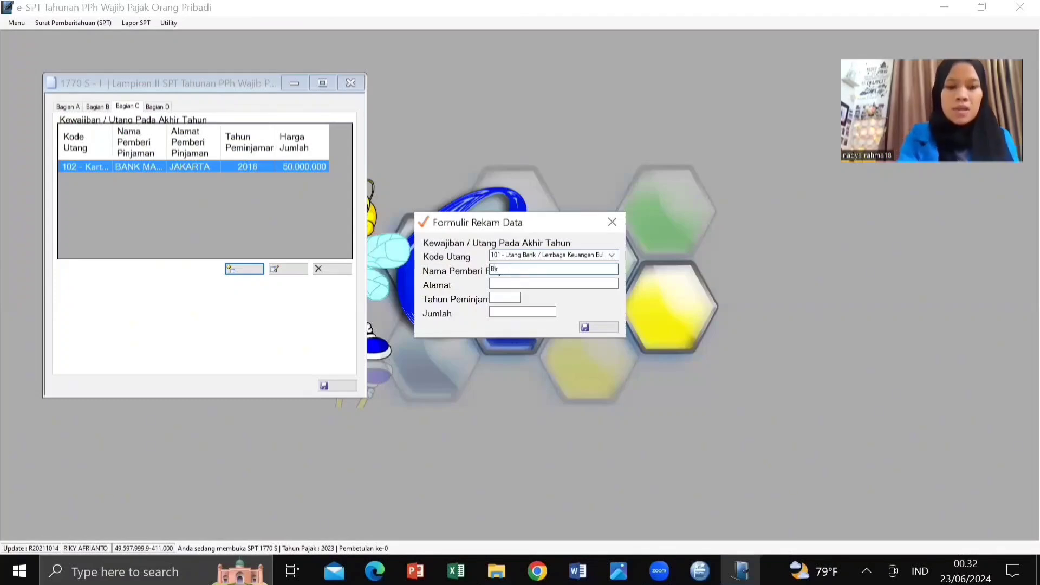
type("nk BCA")
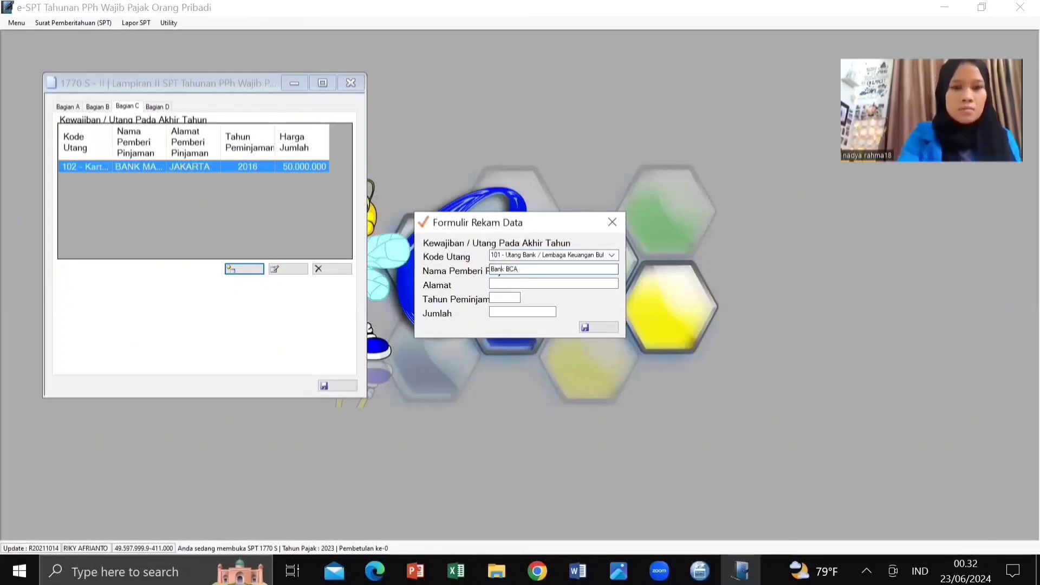
left_click(545, 284)
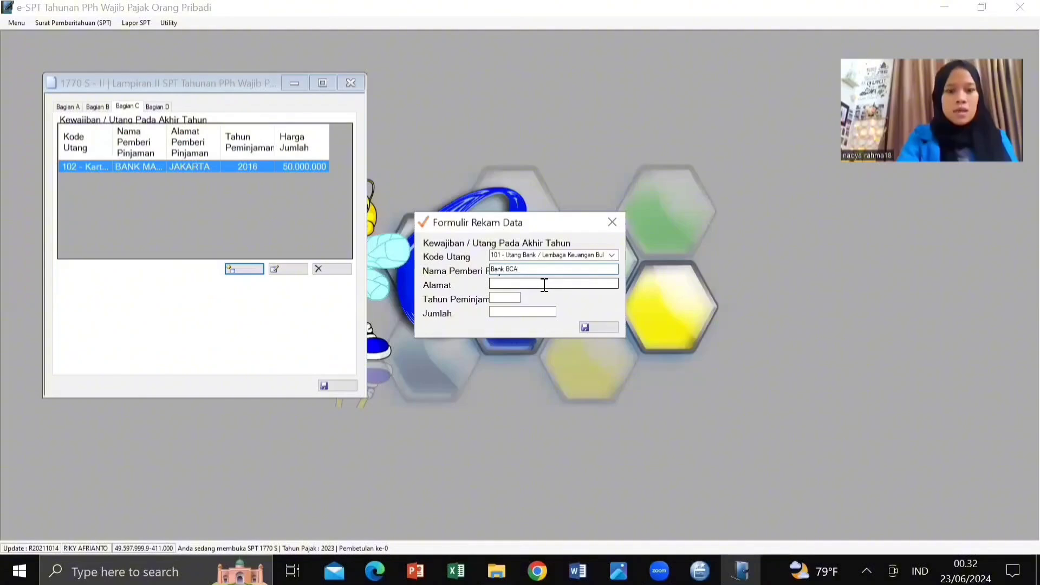
type("Tange")
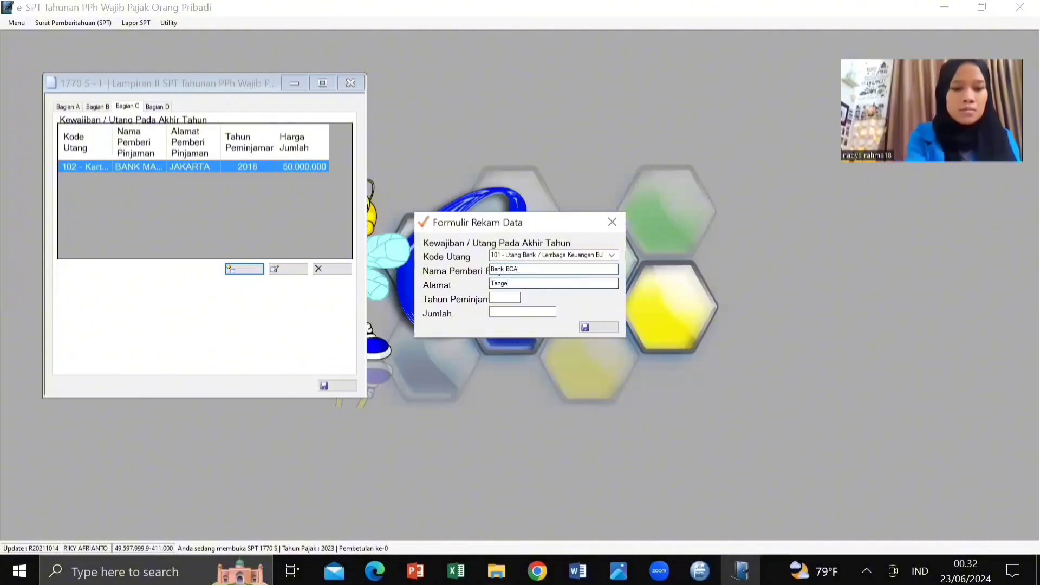
type("rang")
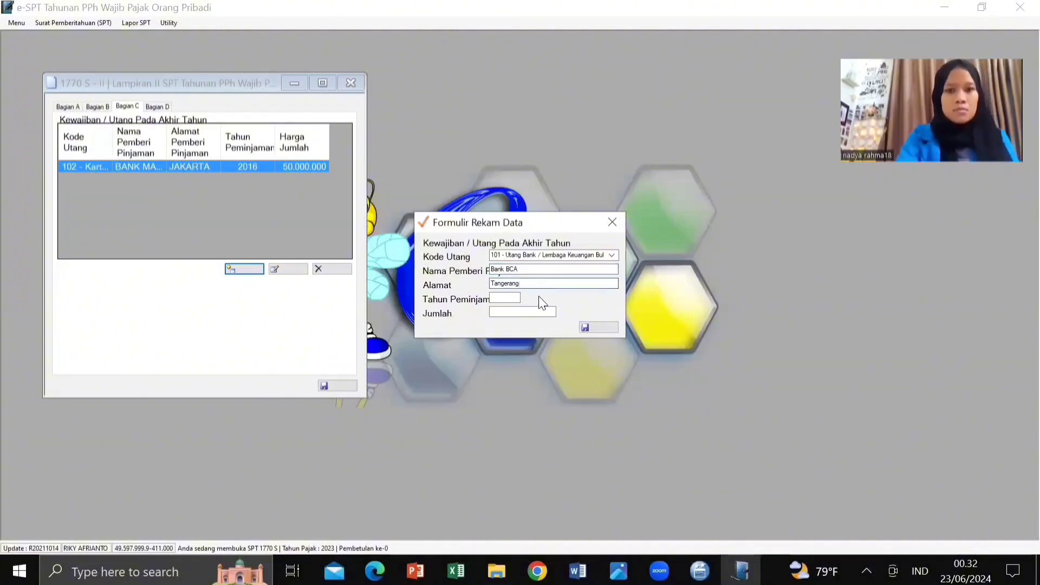
left_click(510, 297)
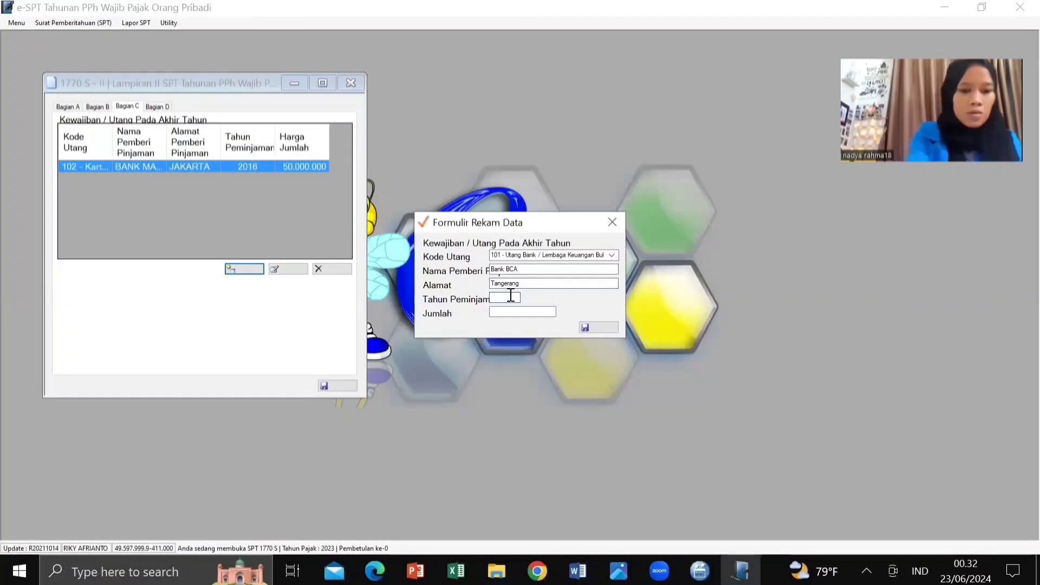
type("2018")
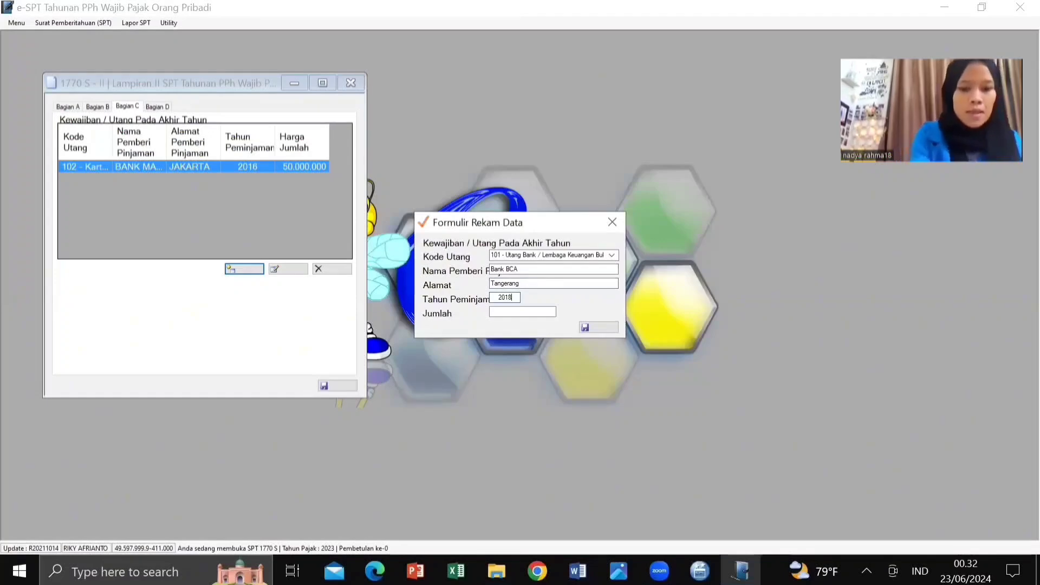
Step: Enter the amount 300.000.000 and save the Bank BCA debt entry
left_click(530, 313)
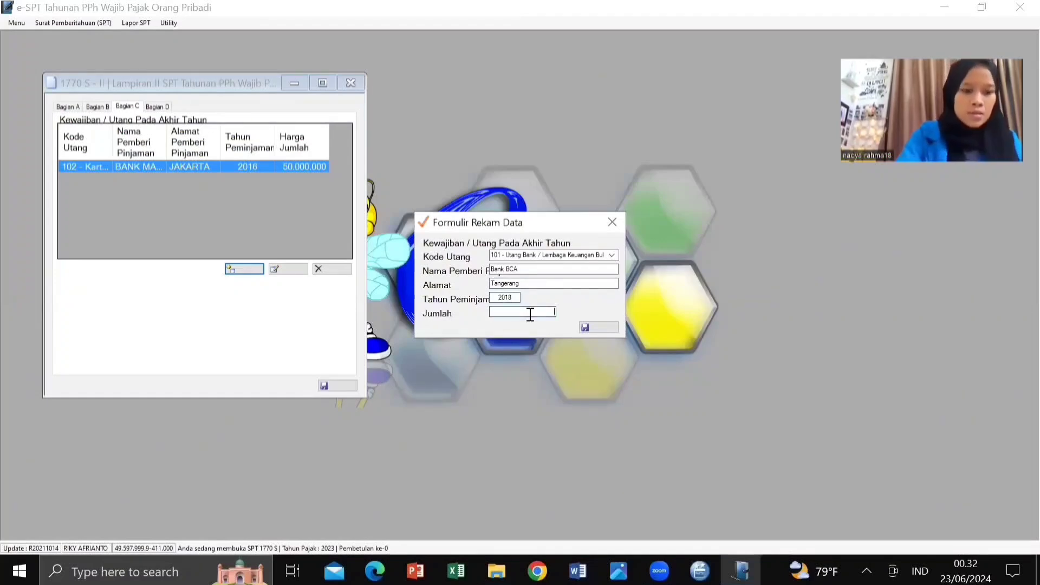
type("3000")
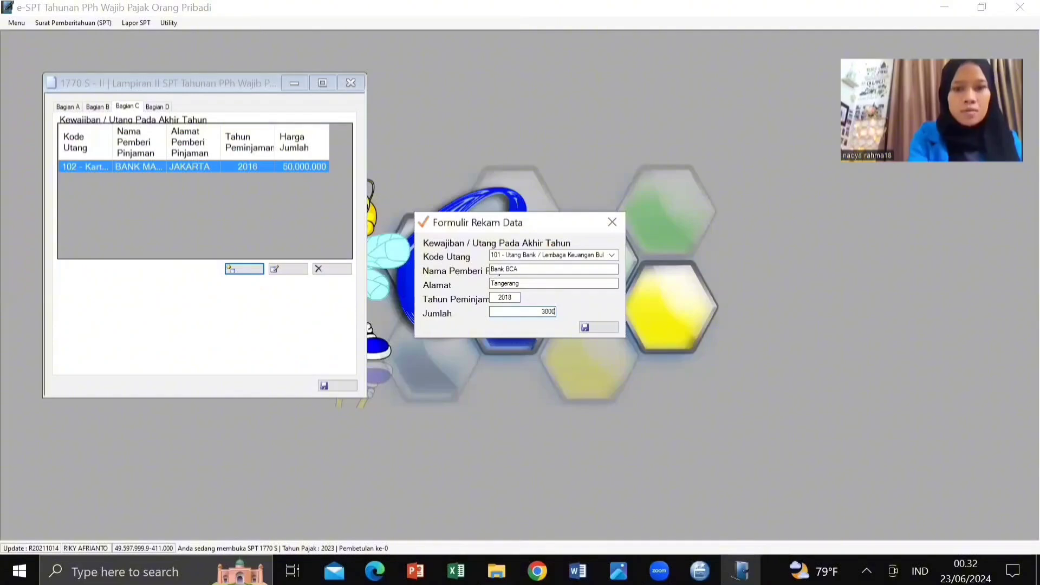
type("0000")
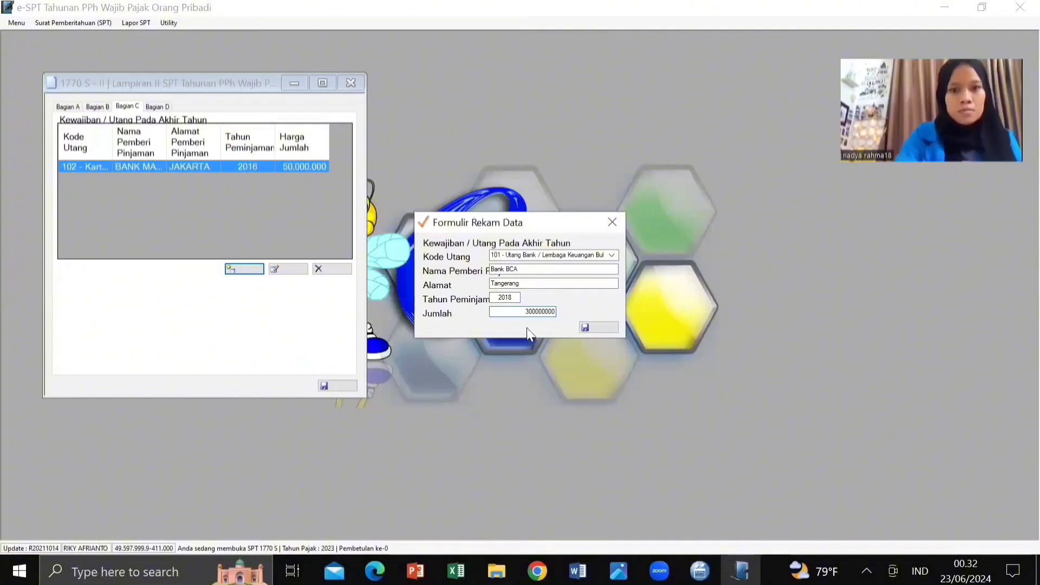
left_click(530, 282)
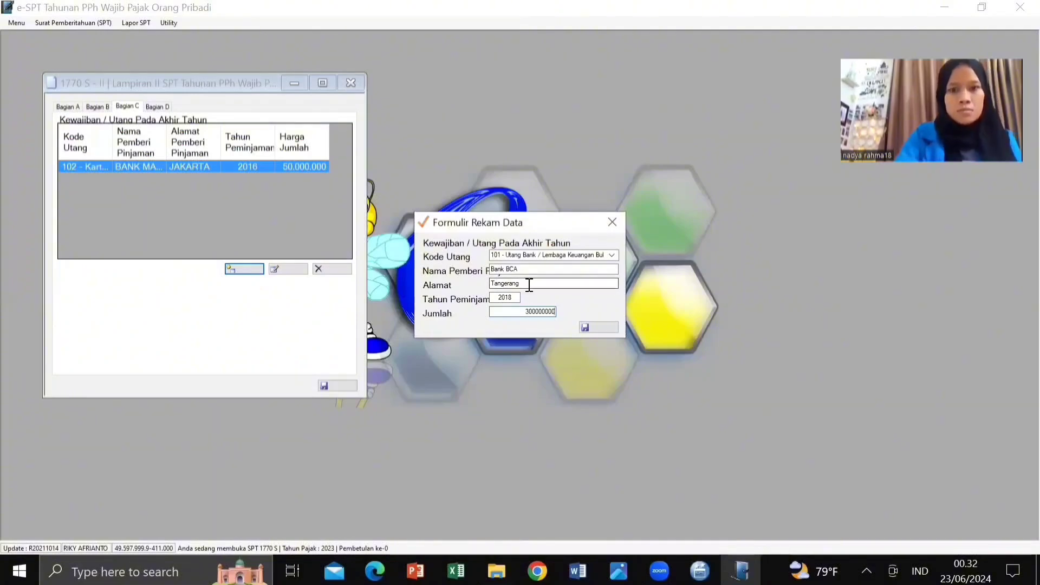
left_click(583, 328)
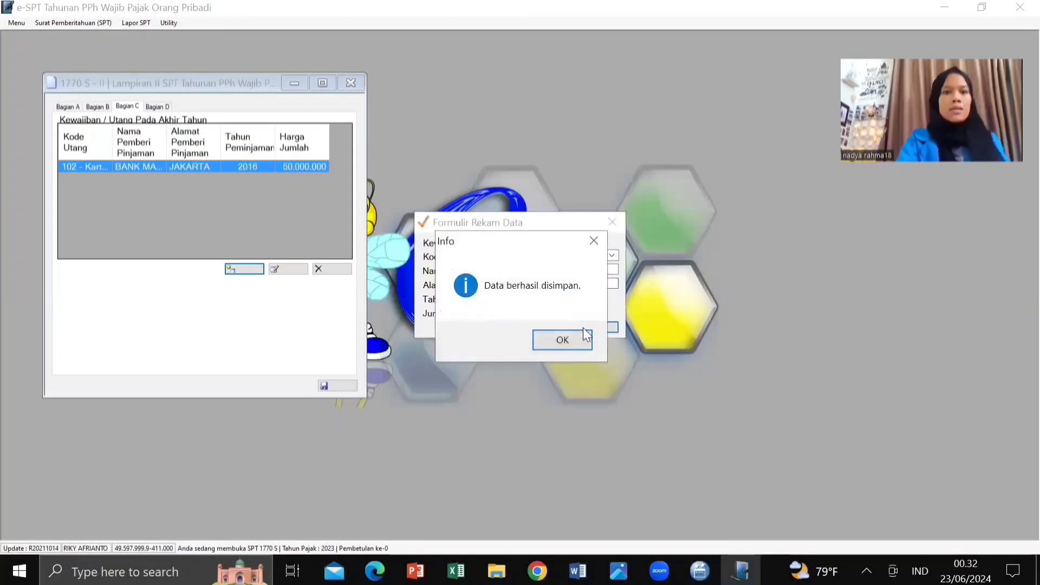
left_click(562, 340)
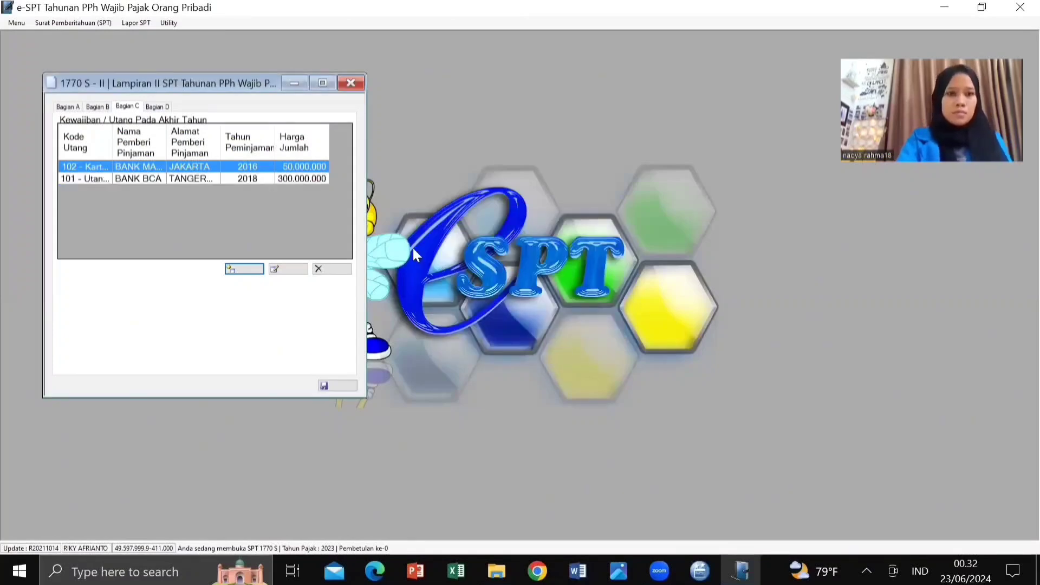
Step: Switch to Bagian D and open a blank Anggota Keluarga entry form
left_click(162, 106)
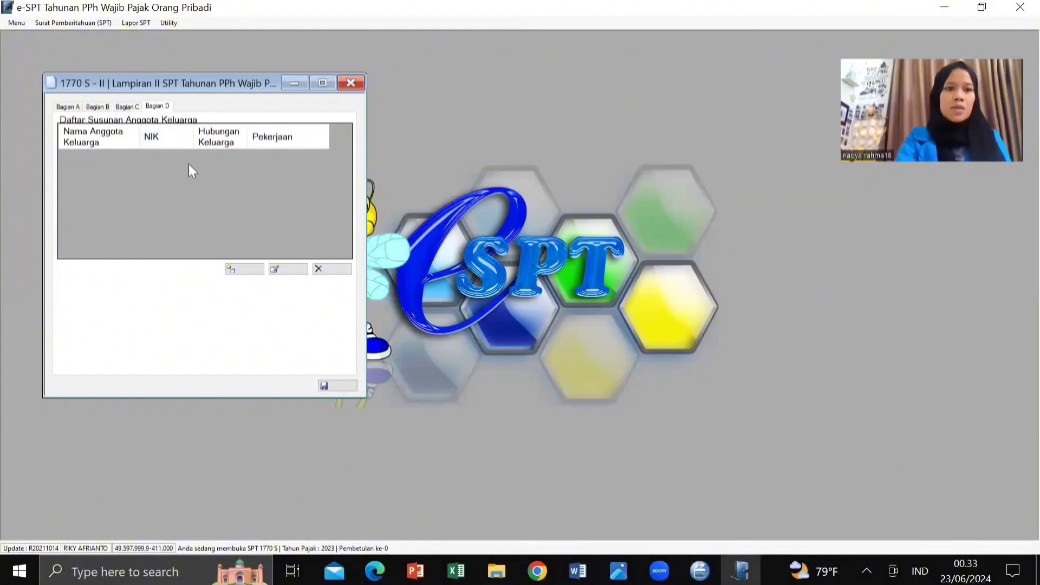
left_click(244, 269)
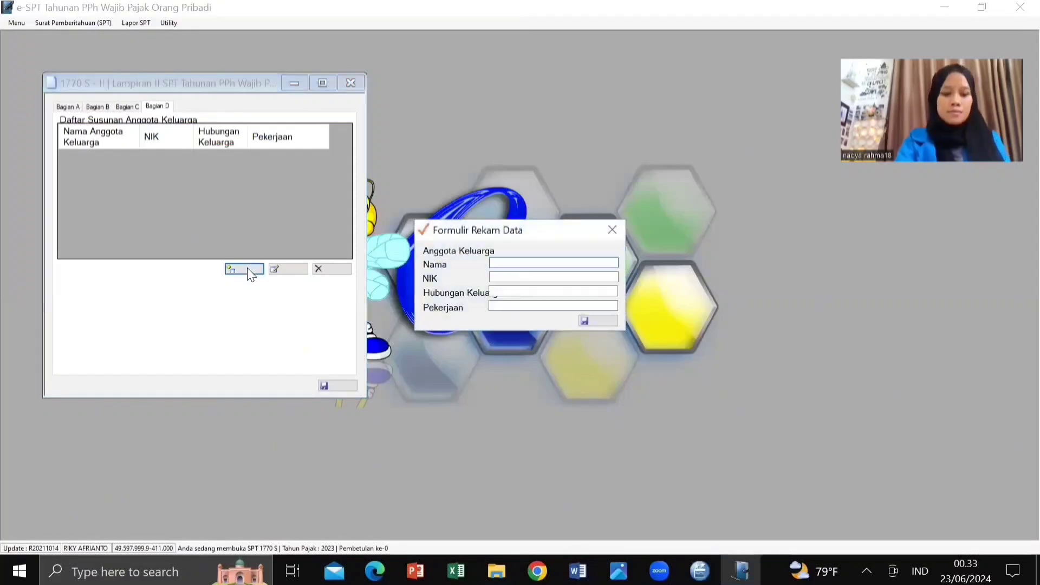
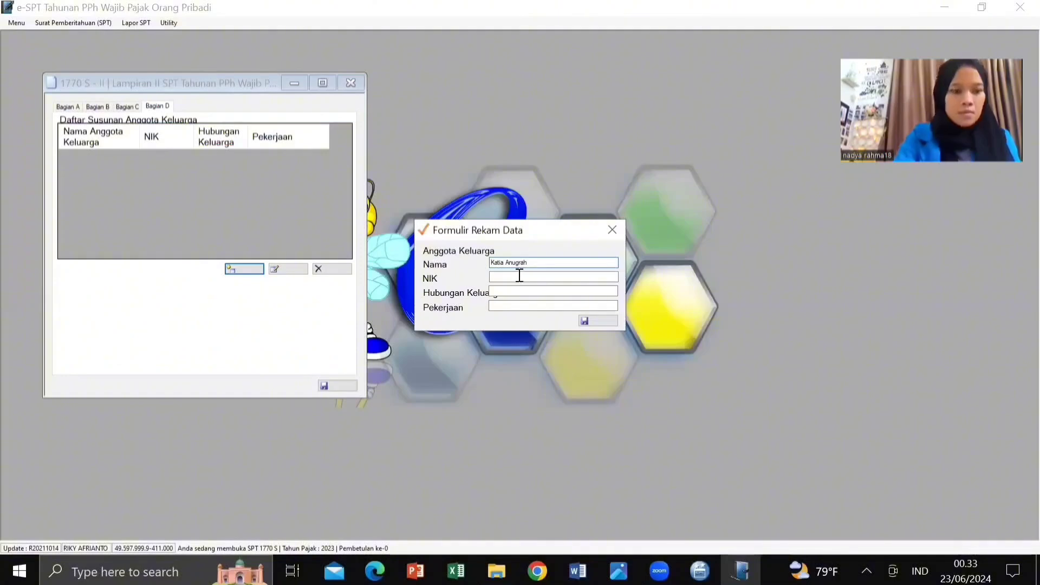
Step: Enter the wife's name and NIK with Hubungan Keluarga istri and Pekerjaan Ibu Rumah Tangga, then save
left_click(519, 276)
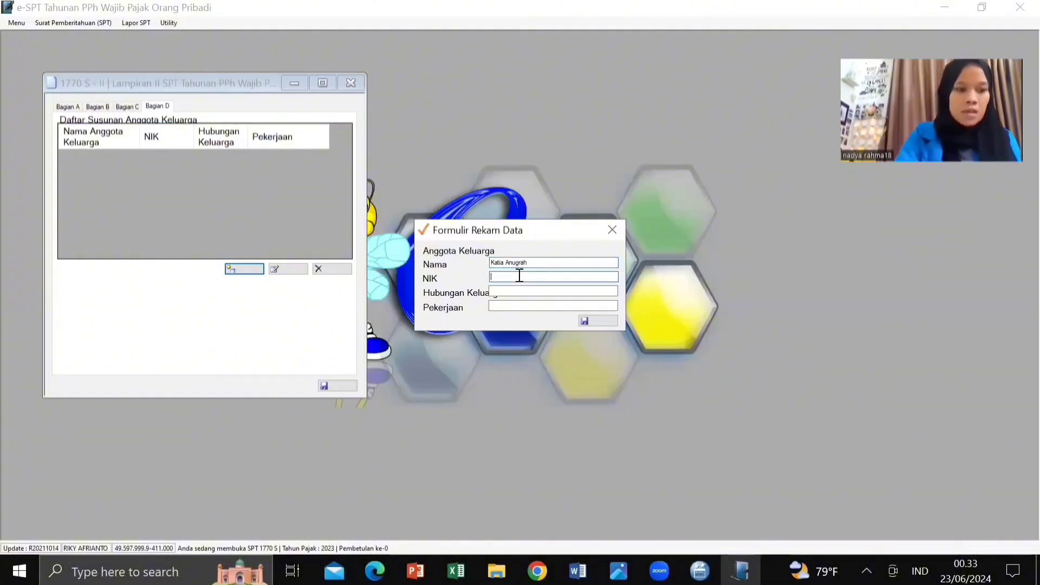
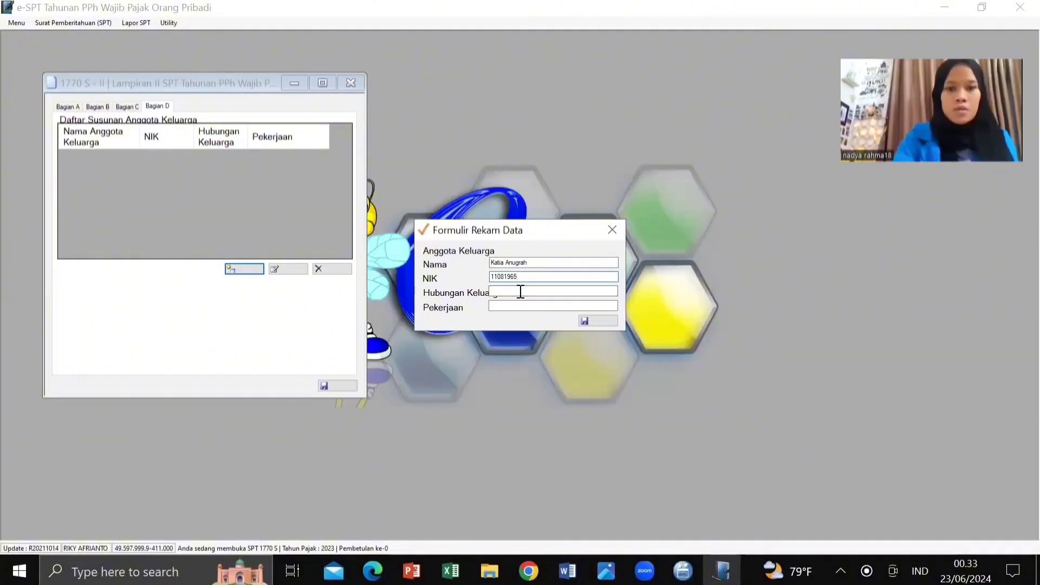
left_click(521, 292)
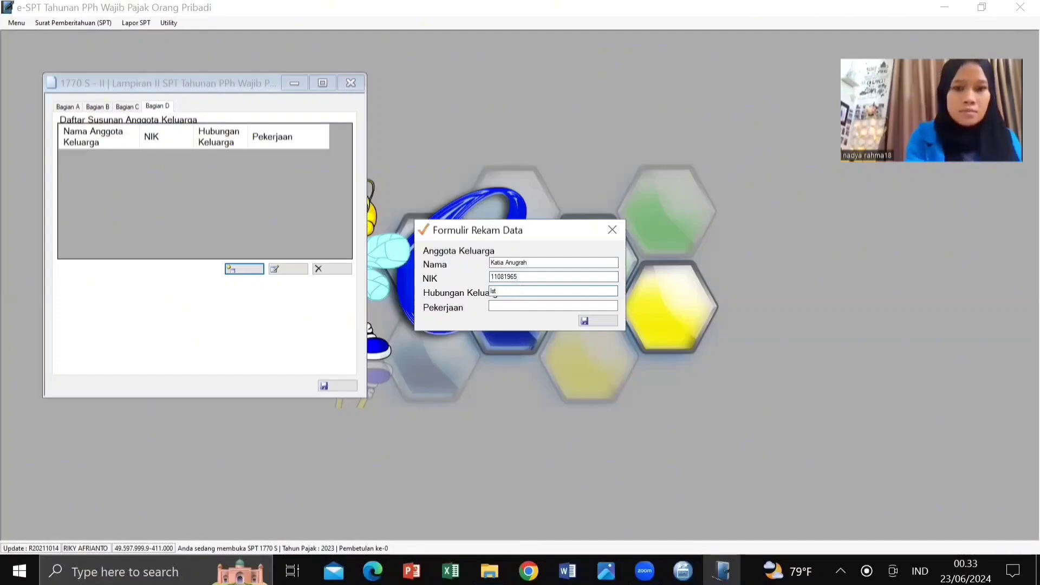
type("istri")
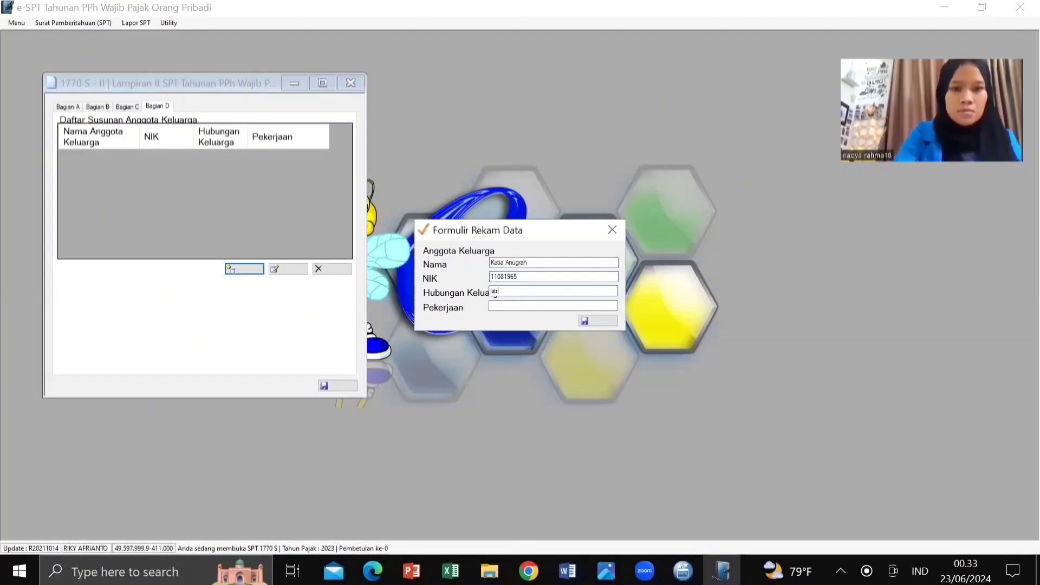
left_click(512, 308)
type("Ibu")
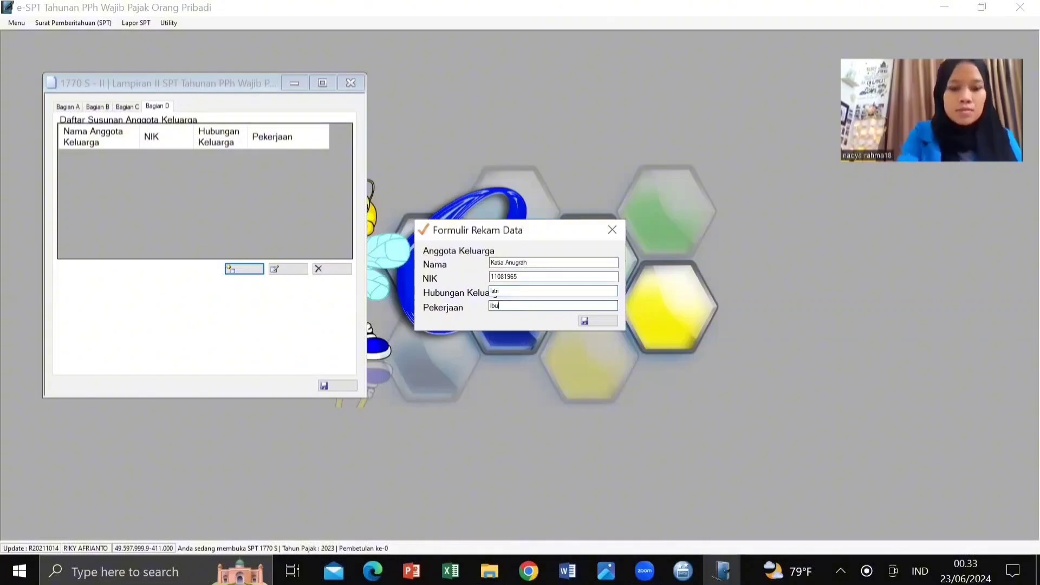
type(" Ruma")
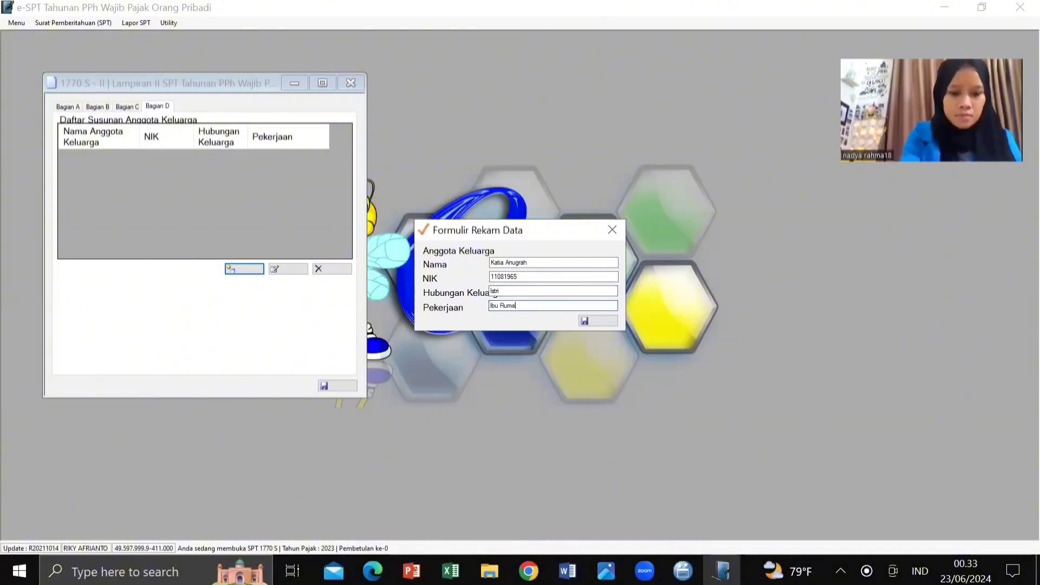
type("h Tangga")
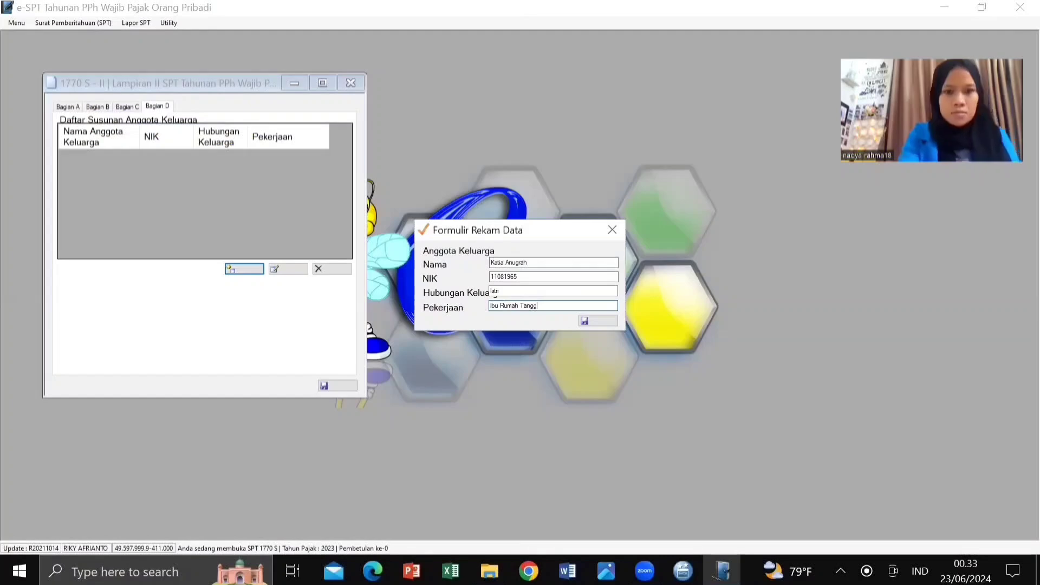
left_click(592, 323)
left_click(562, 340)
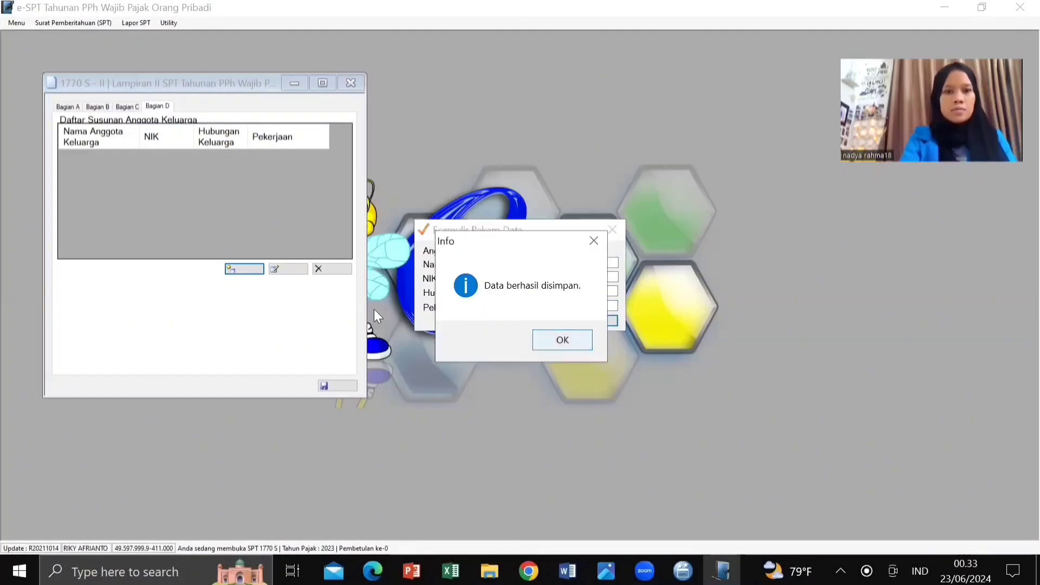
Step: Add a child's name and NIK with Hubungan Keluarga Anak Kandung and Pekerjaan Pelajar, then save
left_click(245, 270)
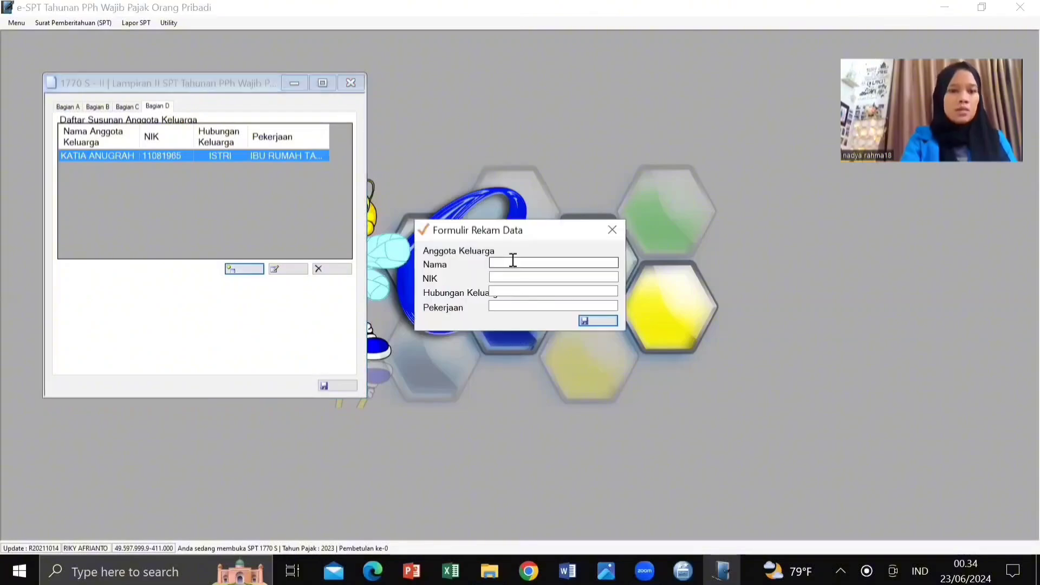
left_click(513, 262)
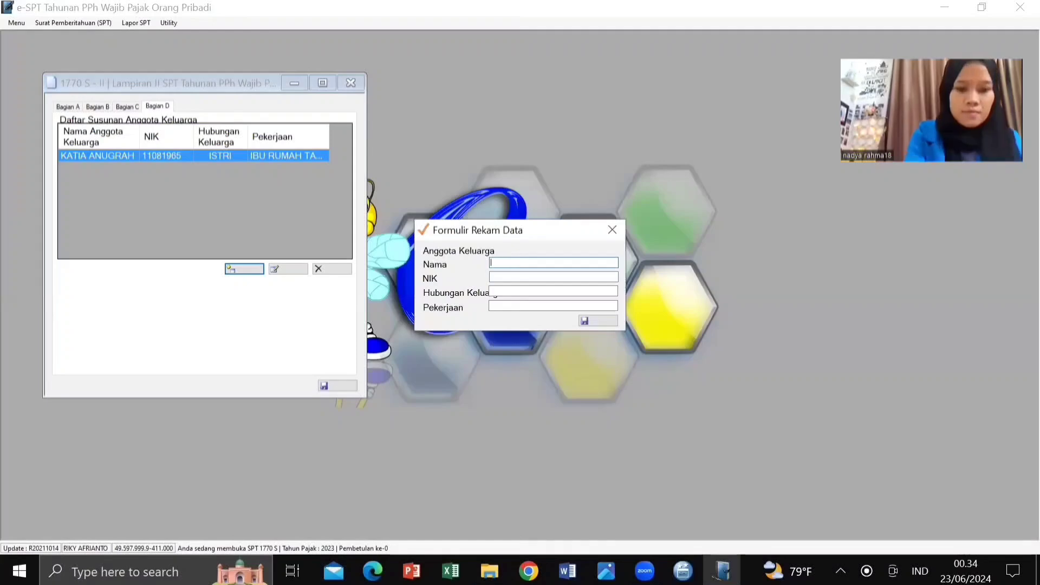
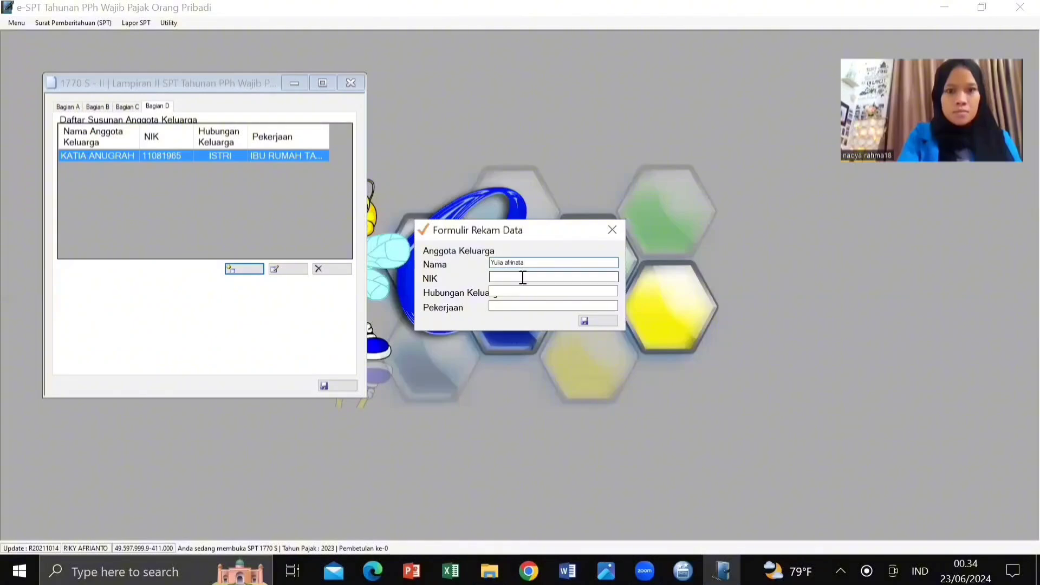
left_click(522, 275)
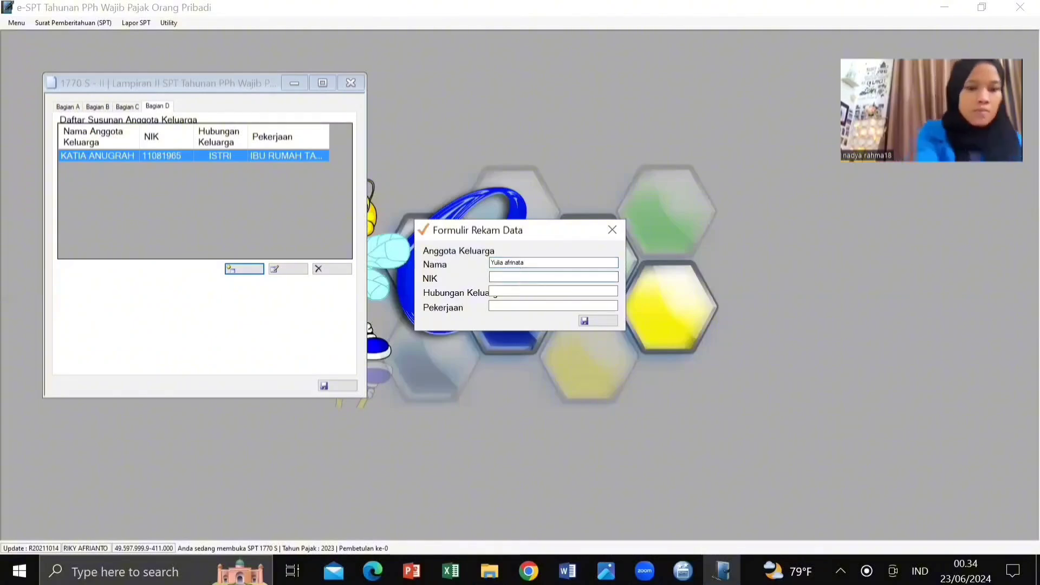
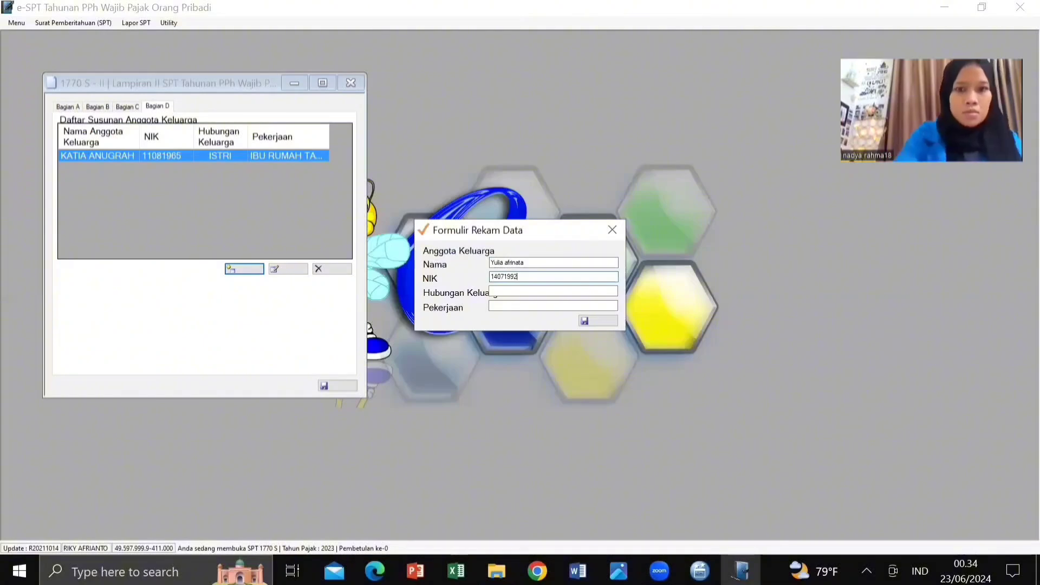
left_click(534, 294)
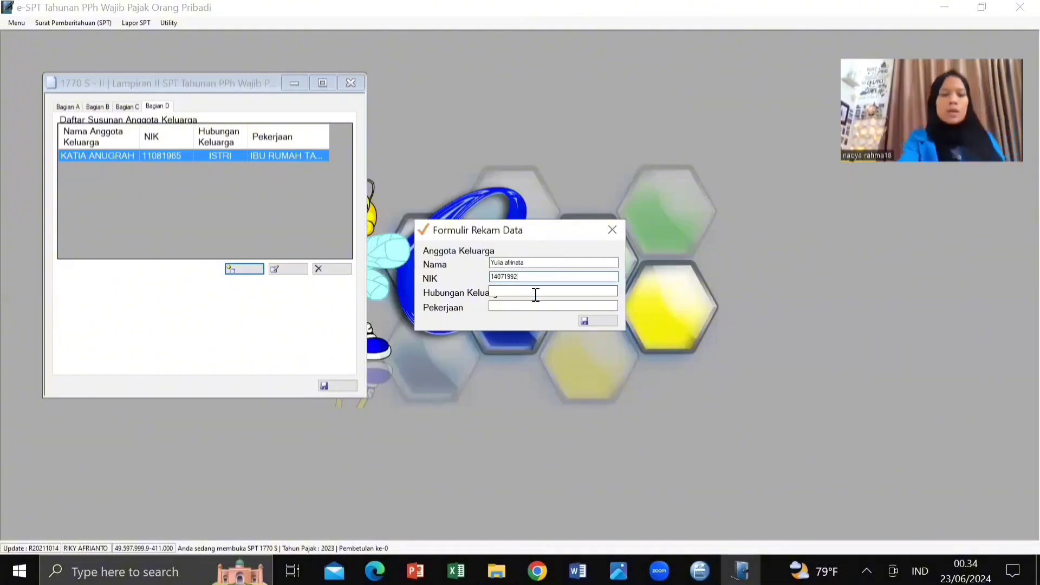
type("Anak")
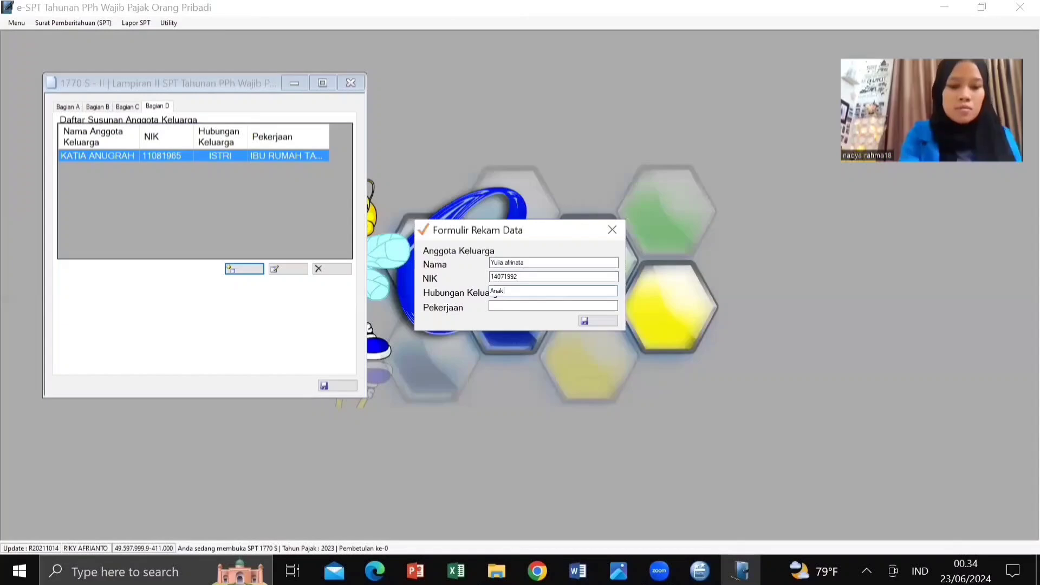
type(" Kandung")
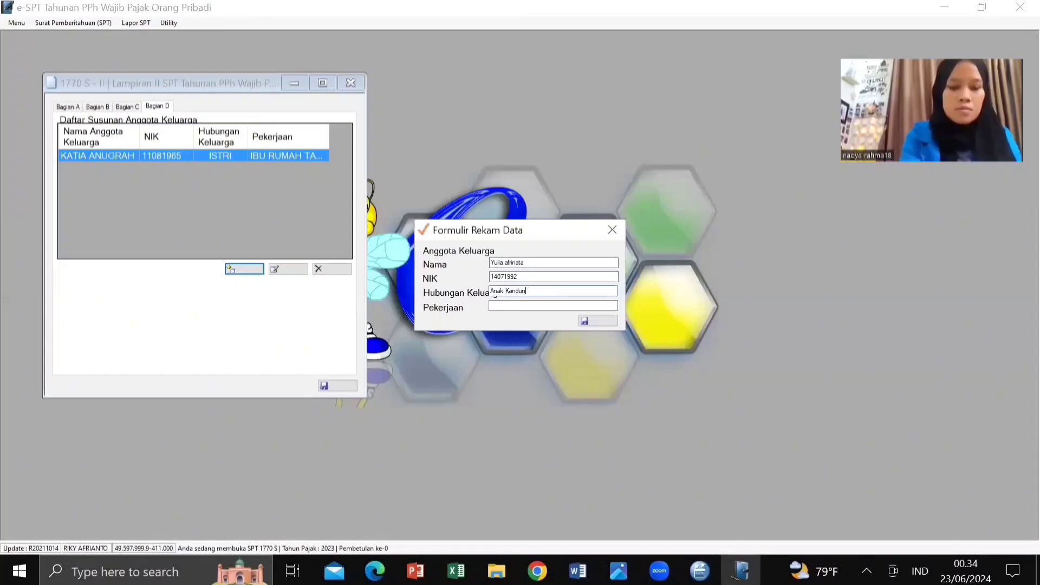
left_click(540, 305)
type("Pe")
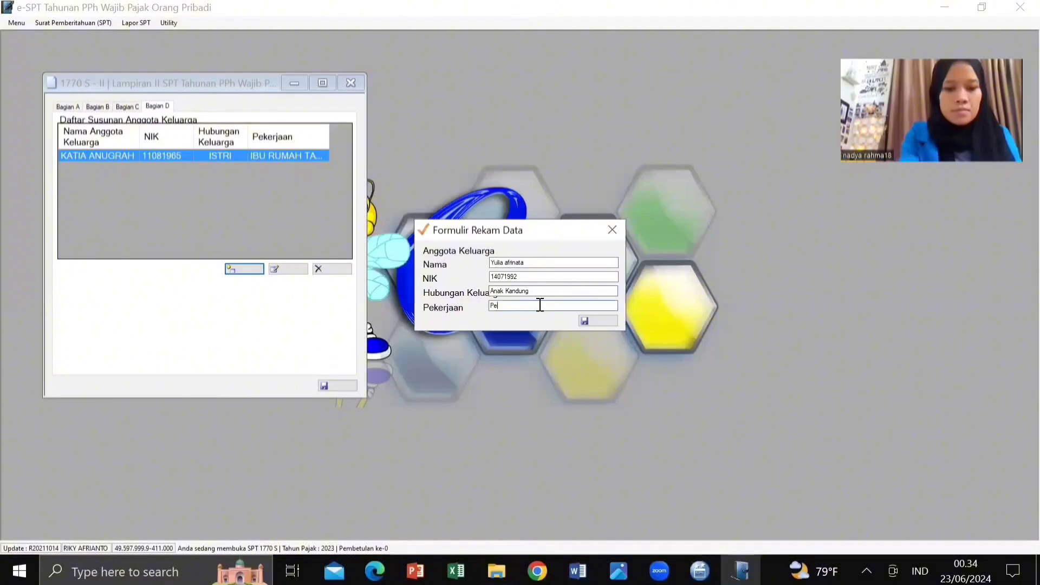
type("la")
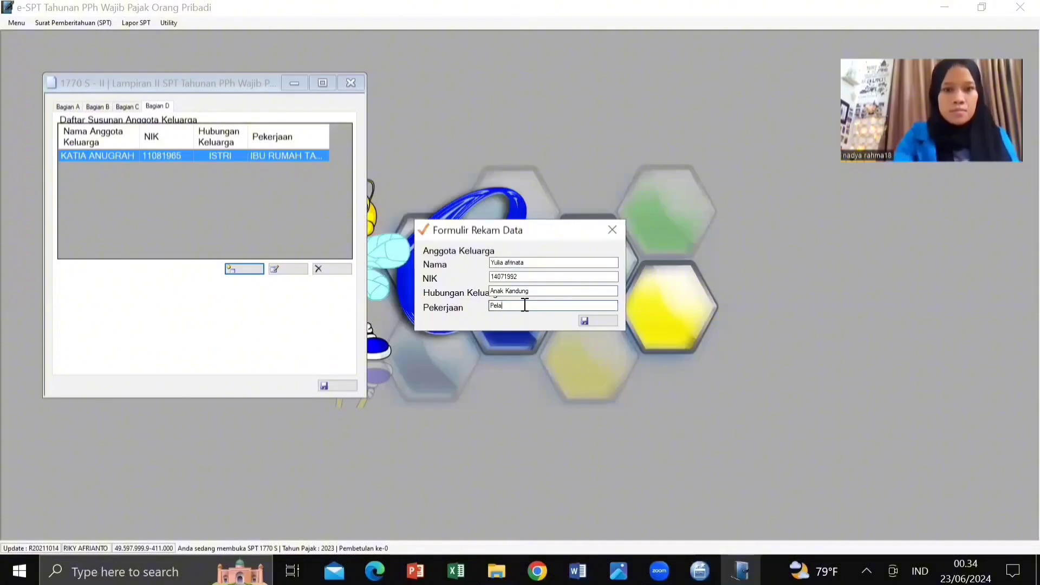
type("jar")
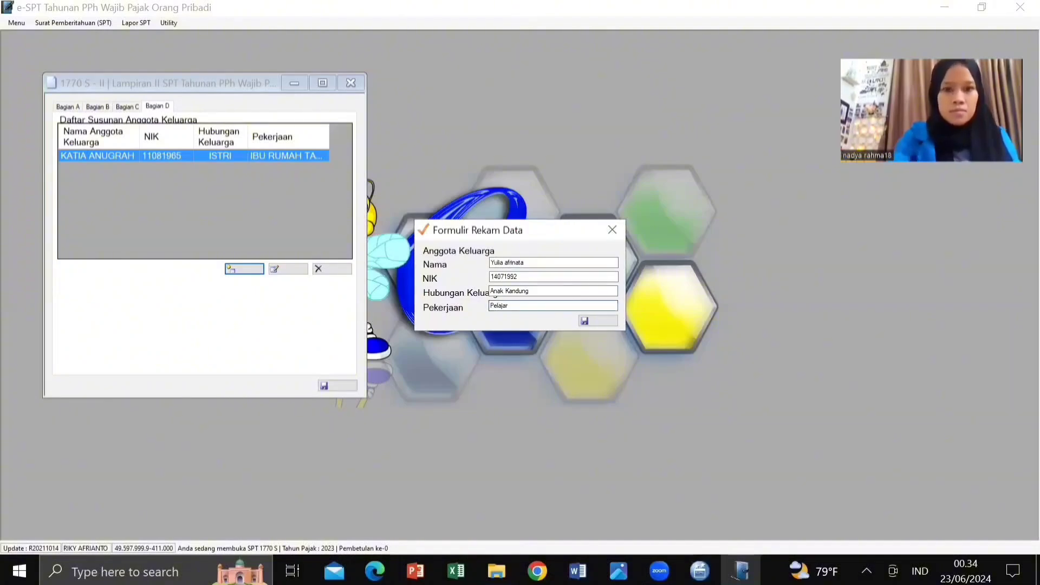
left_click(589, 319)
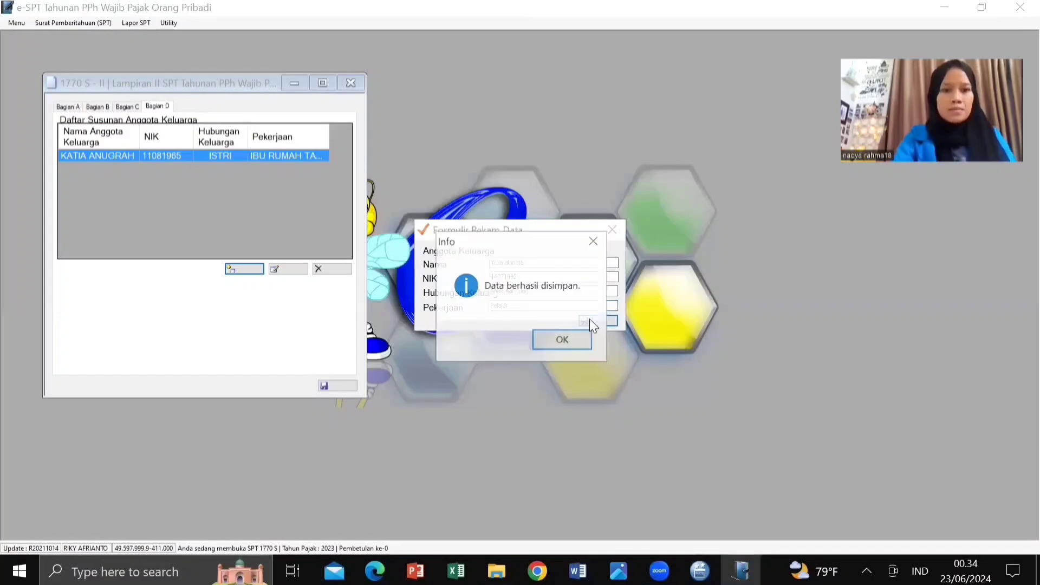
key("Return")
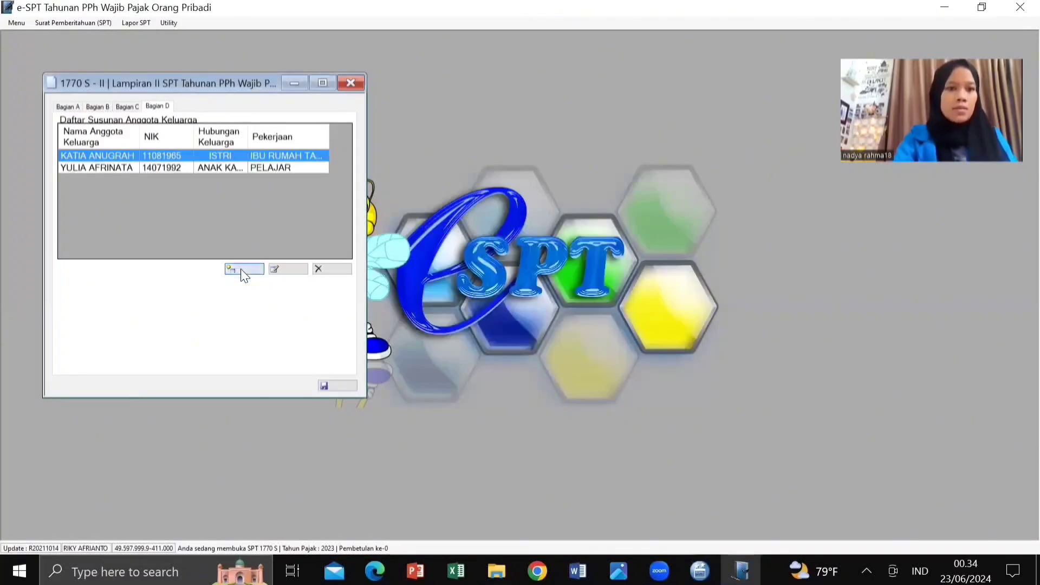
Step: Add another child's name and NIK as 'Anak kandung' with occupation 'pelajar', then save
left_click(242, 274)
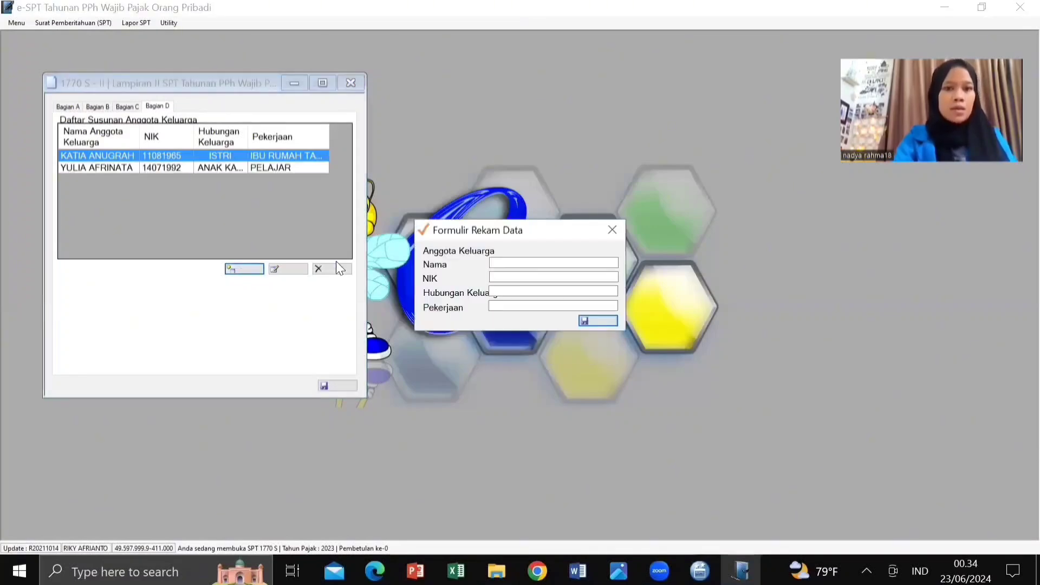
left_click(505, 263)
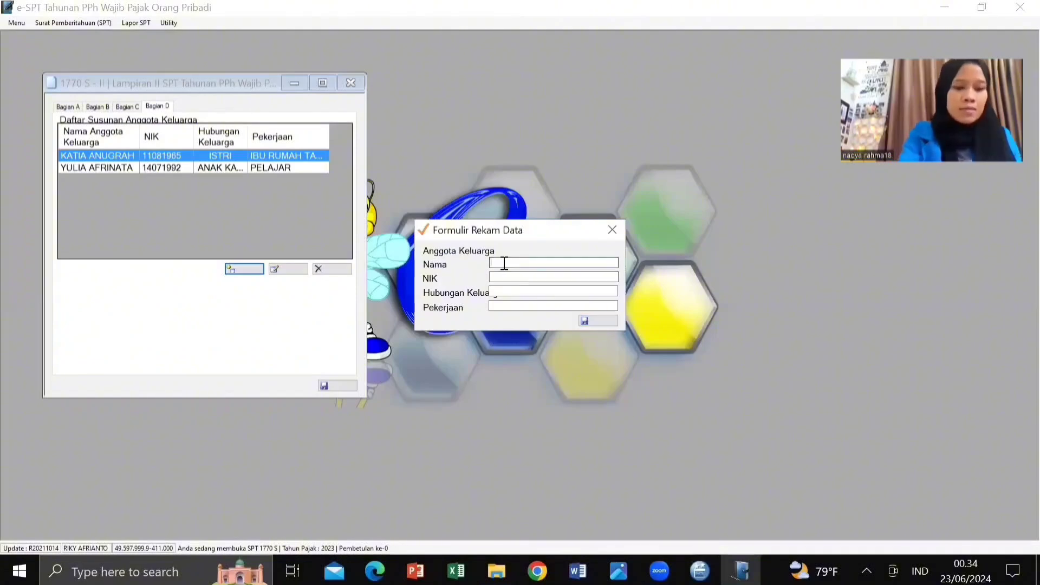
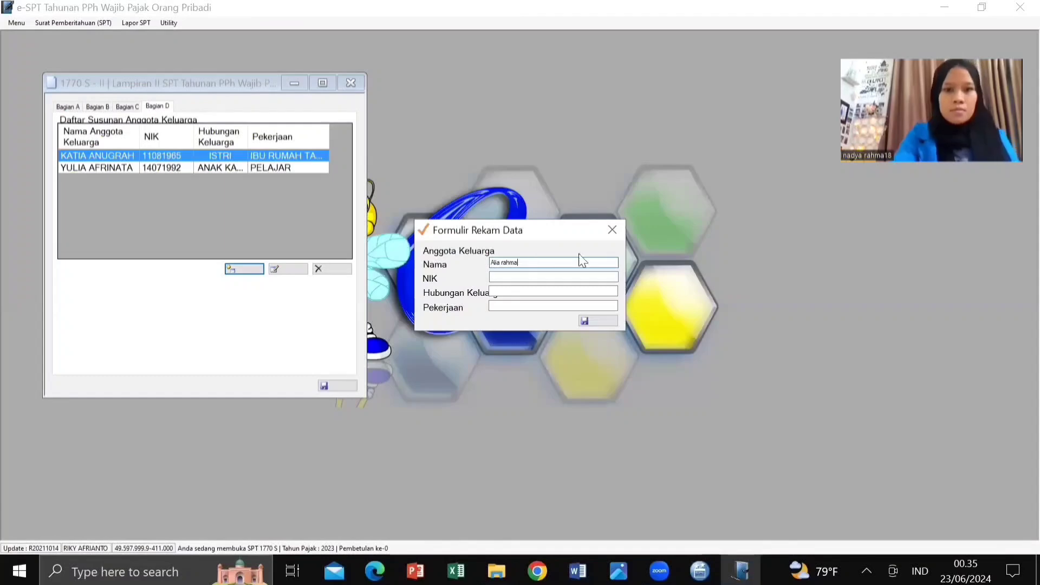
left_click(515, 279)
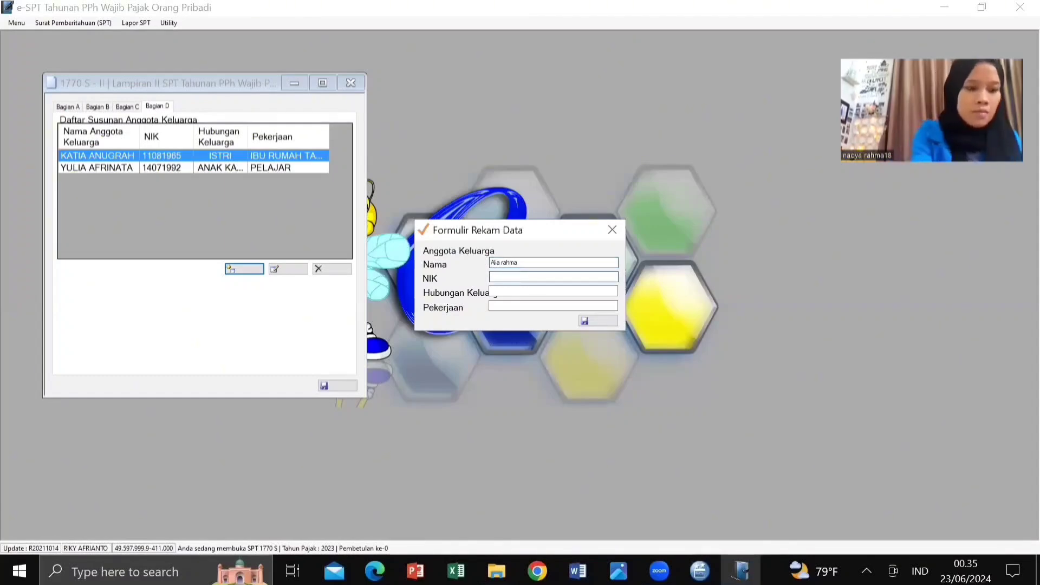
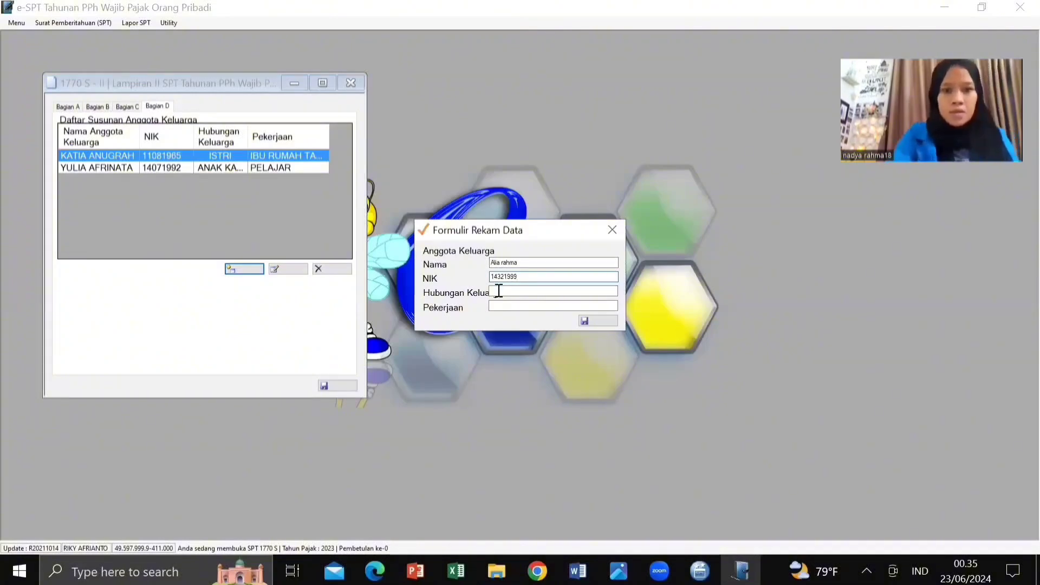
left_click(501, 292)
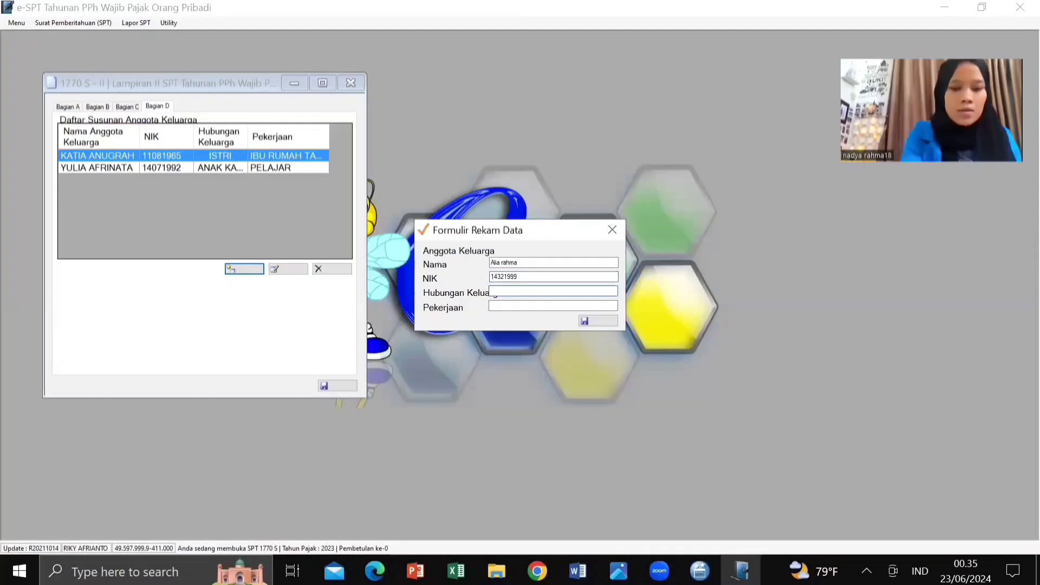
type("Anak k")
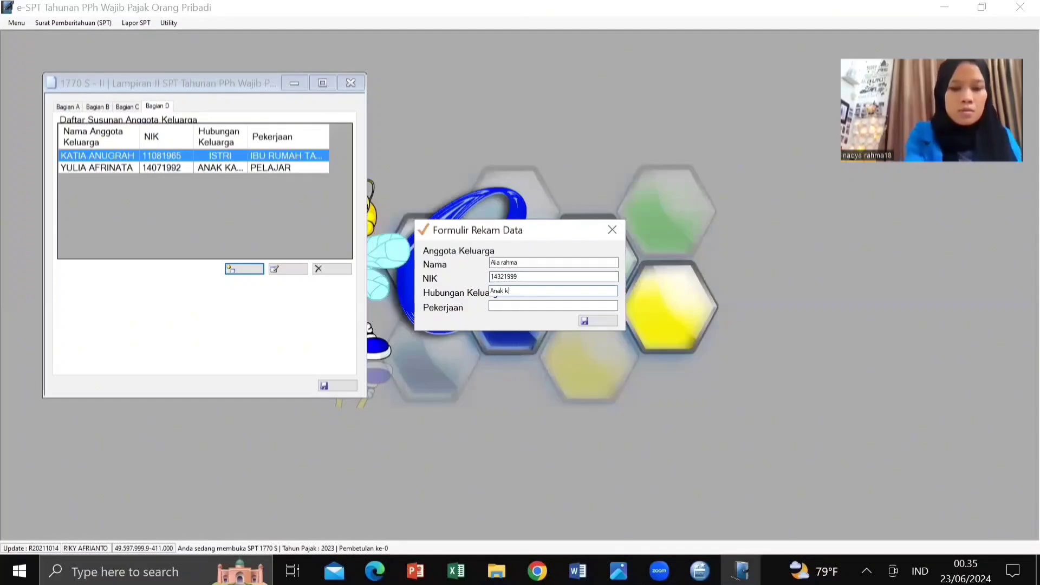
type("andung")
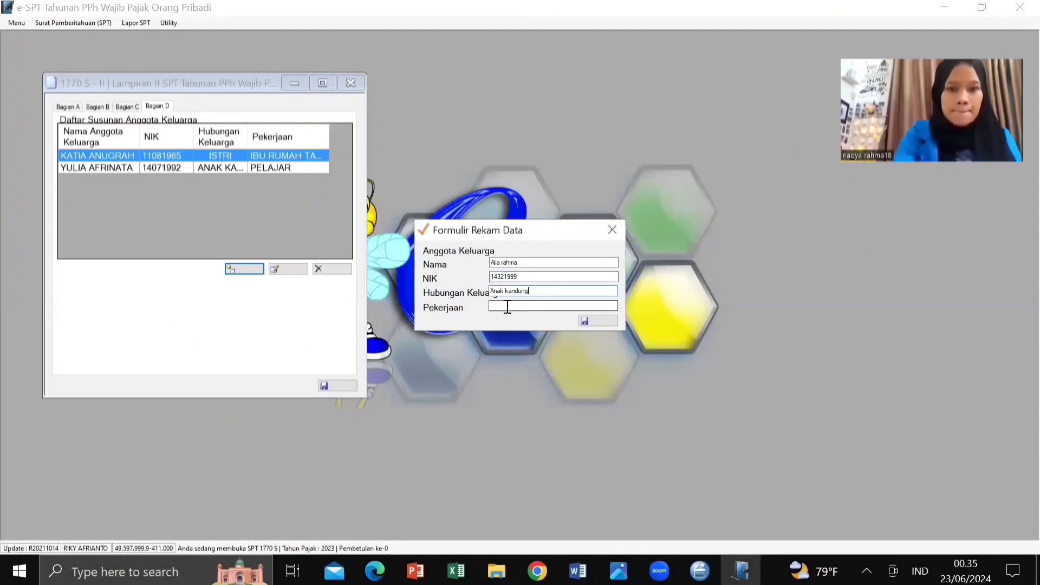
left_click(508, 305)
type("pe")
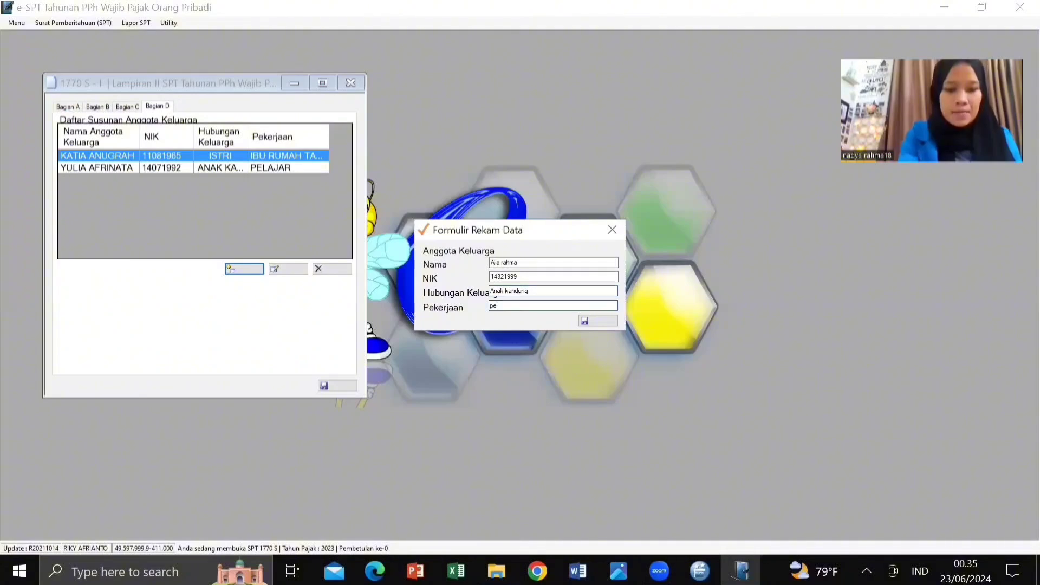
type("lajar")
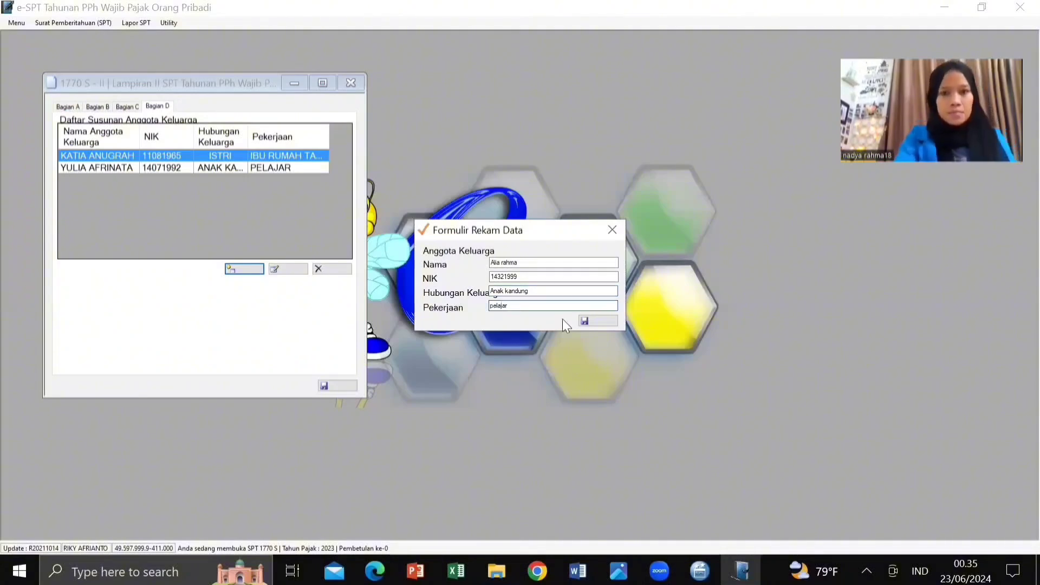
left_click(581, 321)
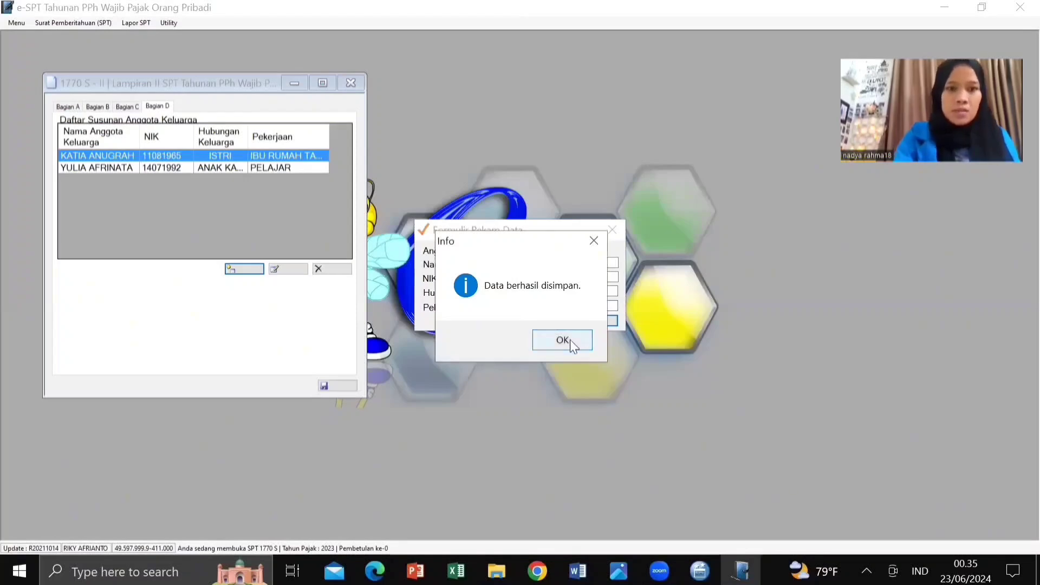
left_click(570, 340)
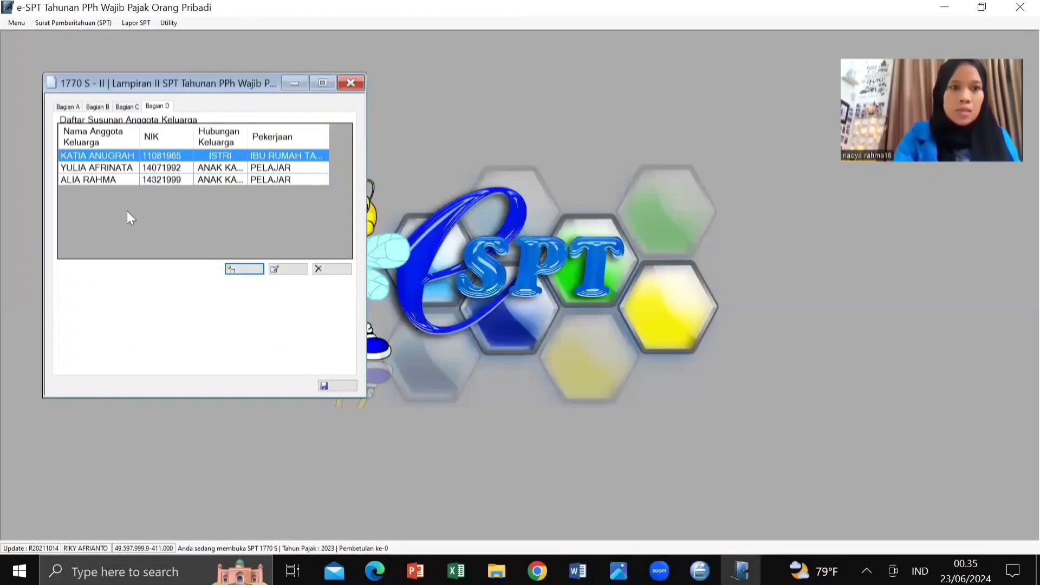
Step: Review Lampiran II Bagian A, B and C, then return to the Bagian D family list
left_click(70, 107)
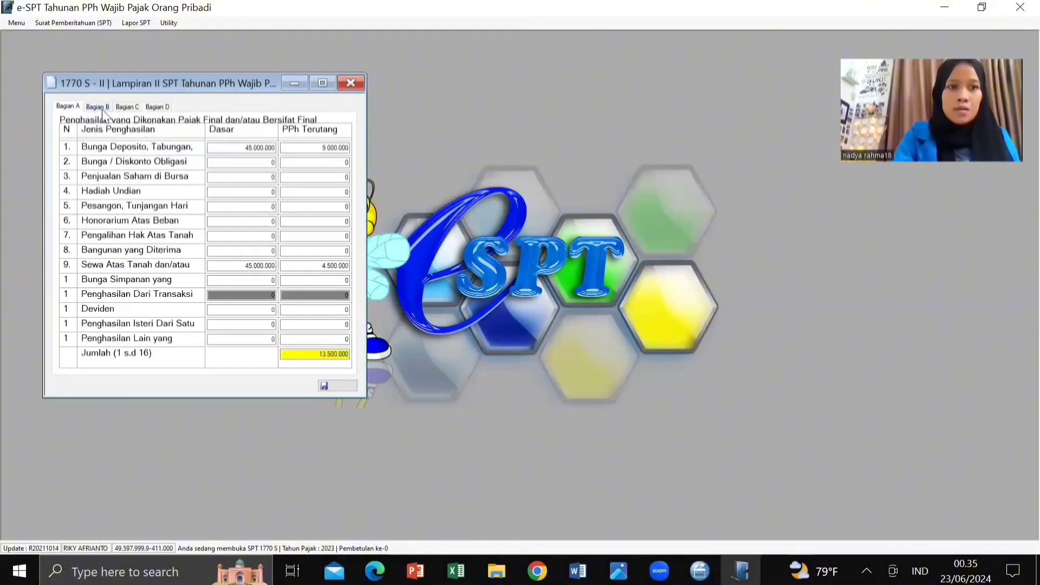
left_click(99, 107)
left_click(123, 110)
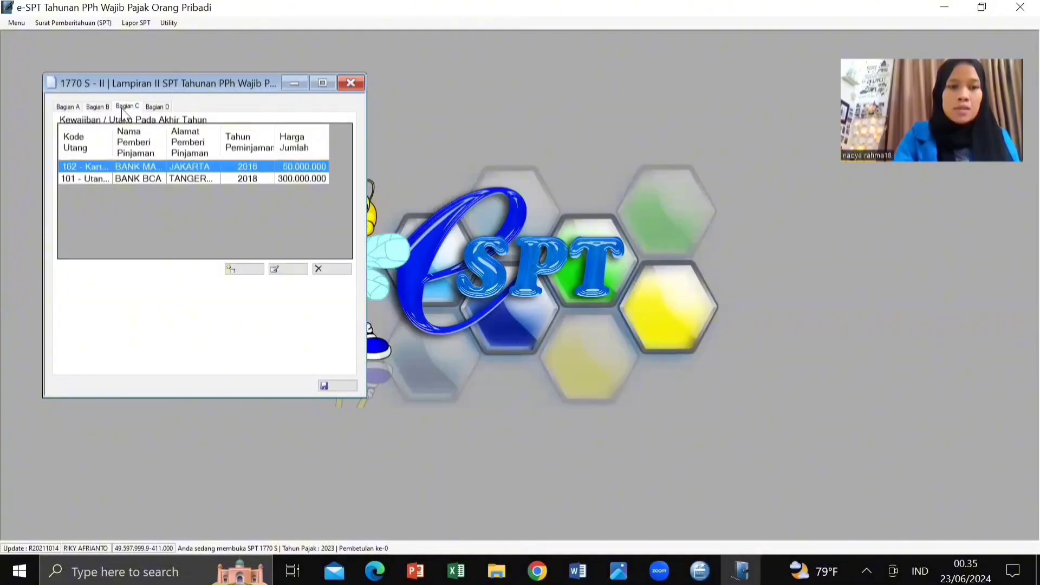
left_click(155, 110)
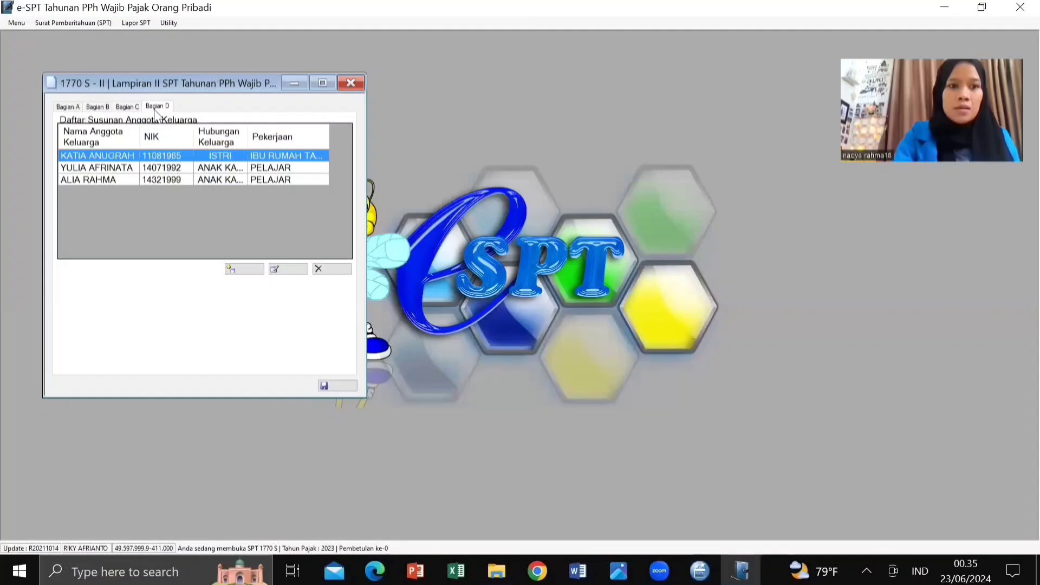
Step: Save the Lampiran II attachment, confirm the message, and close its window
left_click(330, 383)
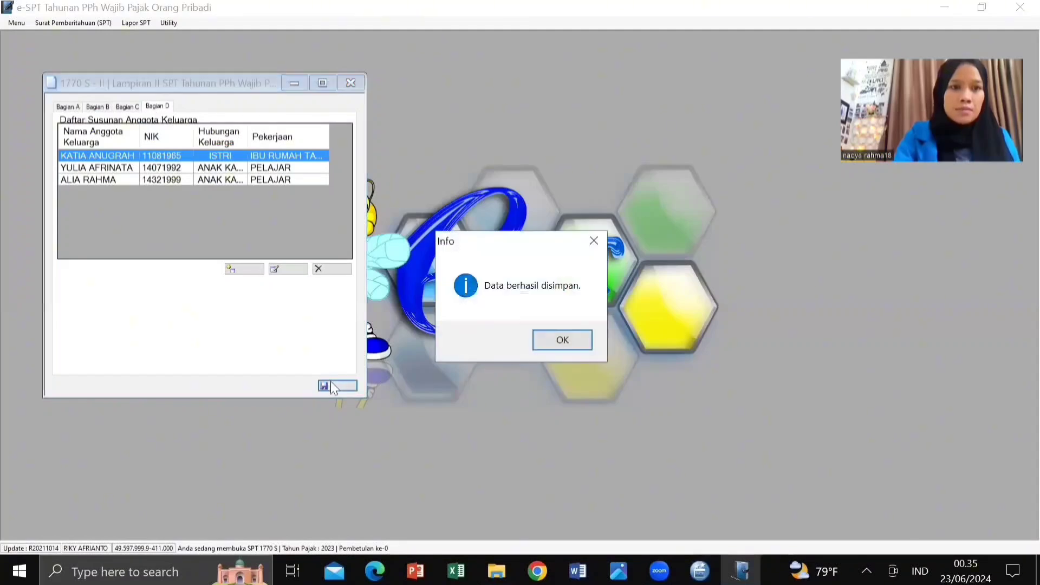
left_click(563, 339)
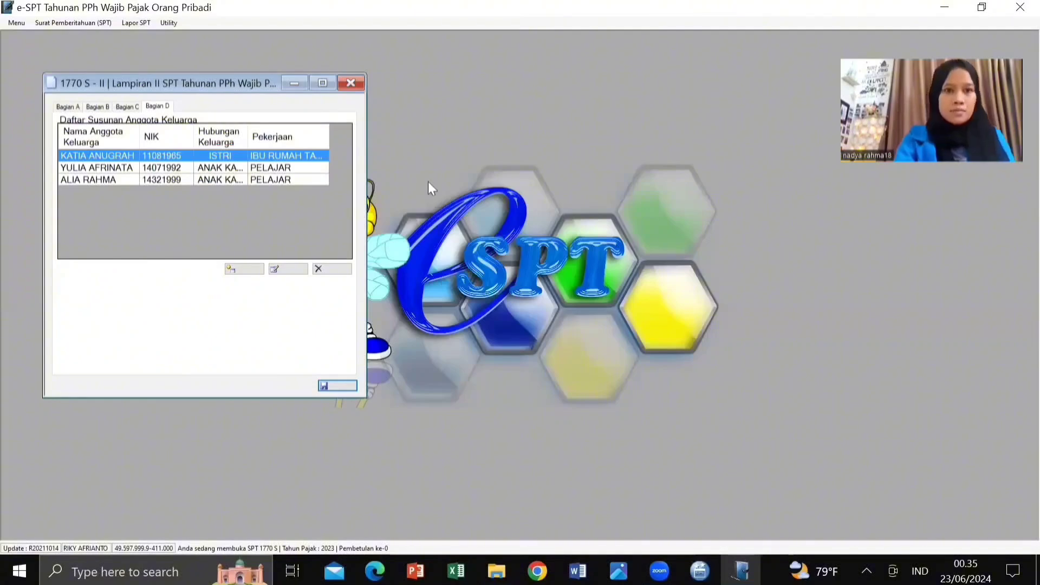
left_click(345, 84)
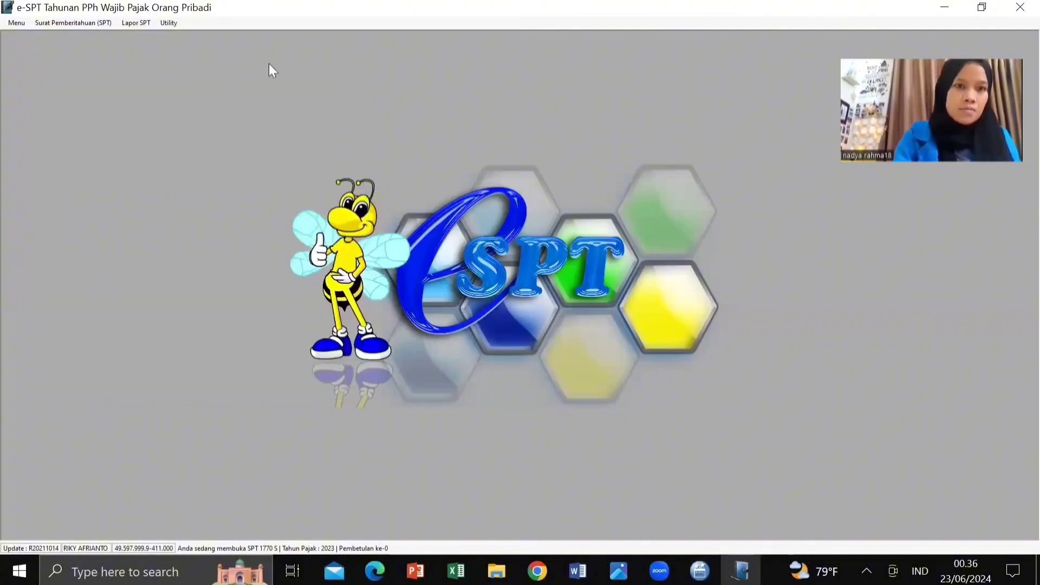
left_click(73, 23)
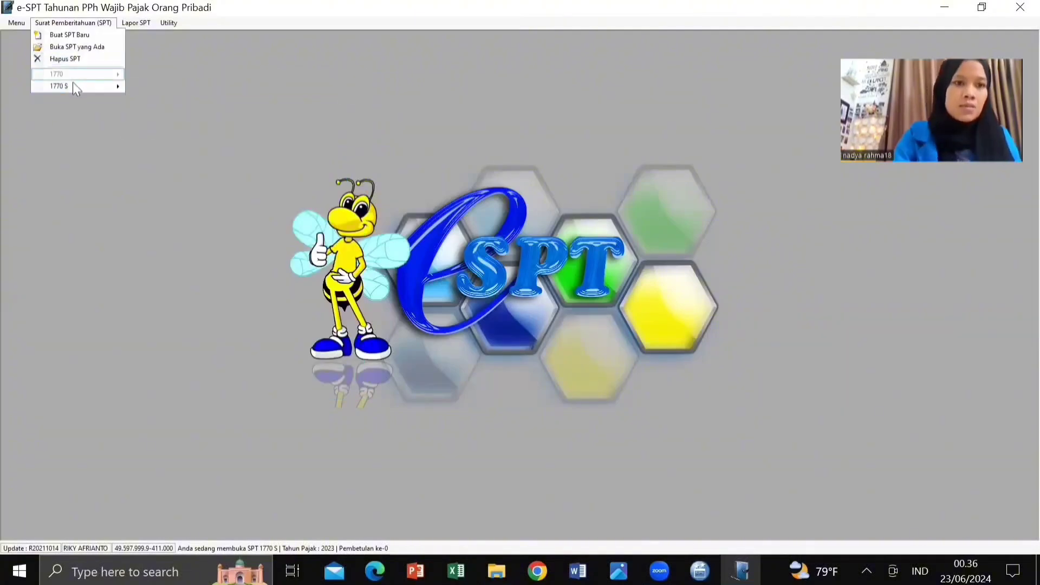
Step: Open 1770 S Lampiran I and enter 36.000.000 as Sewa income in Bagian A
mouse_move(75, 89)
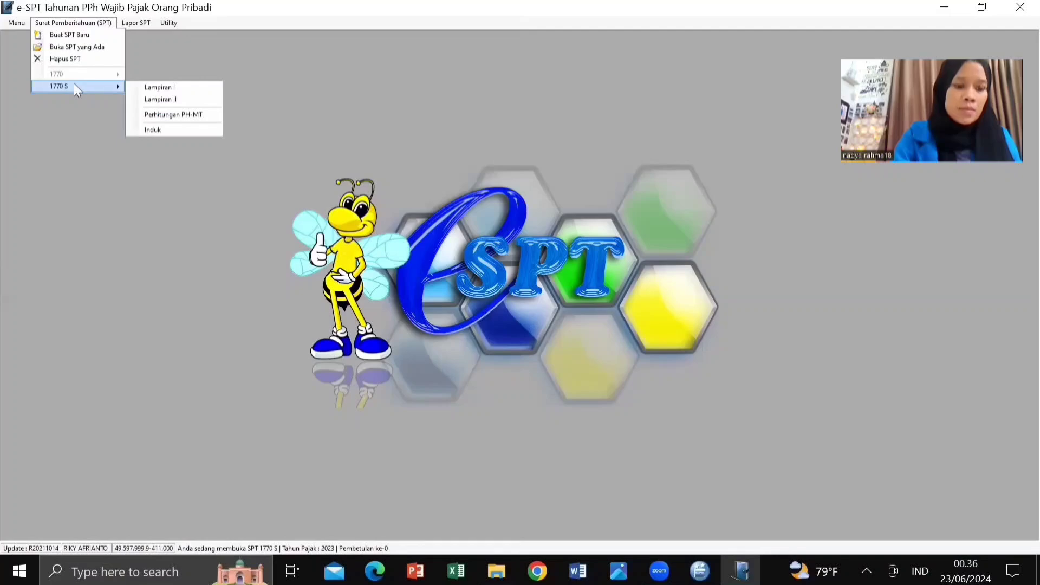
left_click(159, 86)
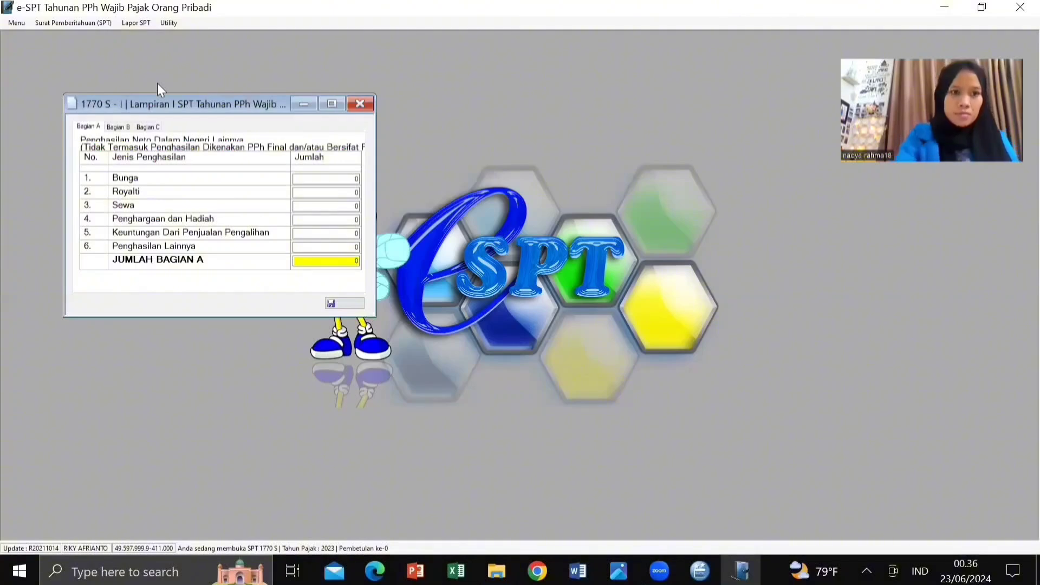
left_click(324, 206)
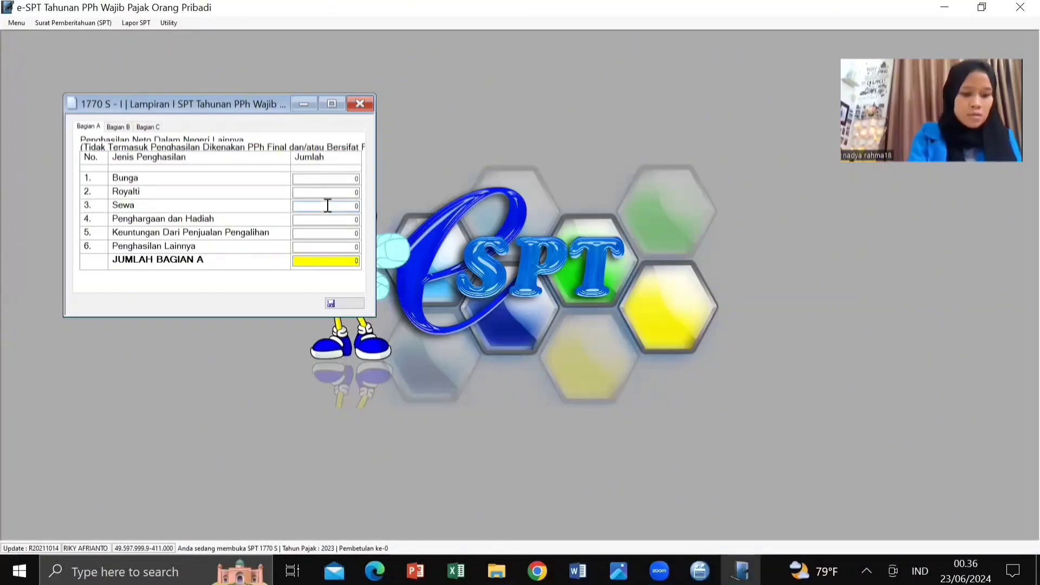
type("30")
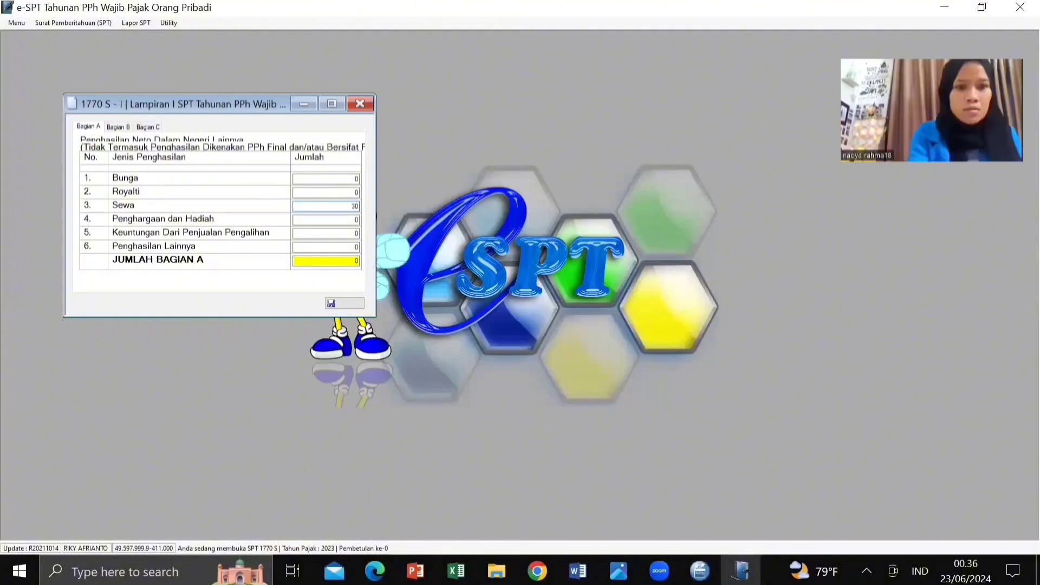
type("00000")
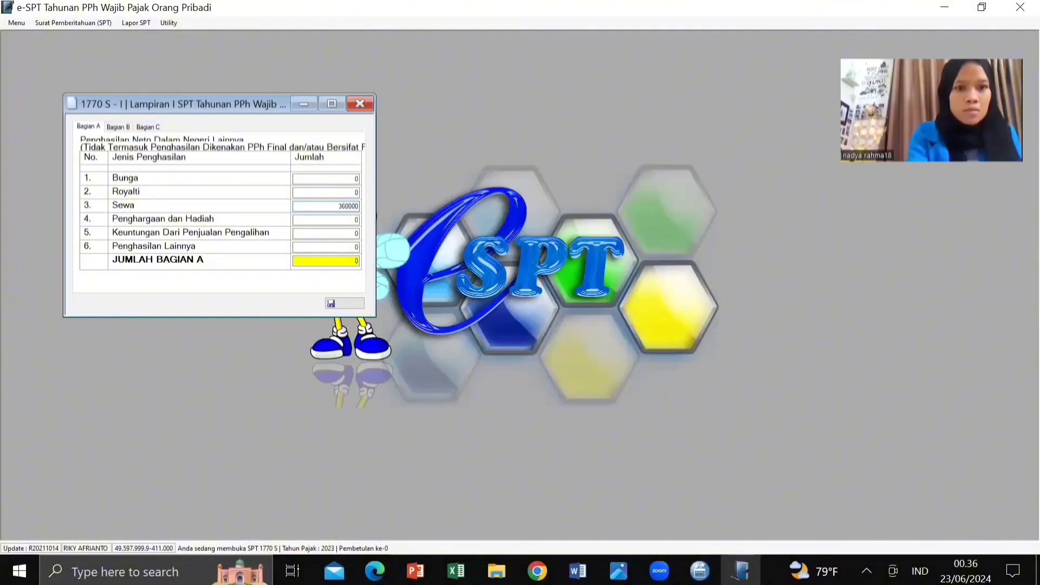
type("0")
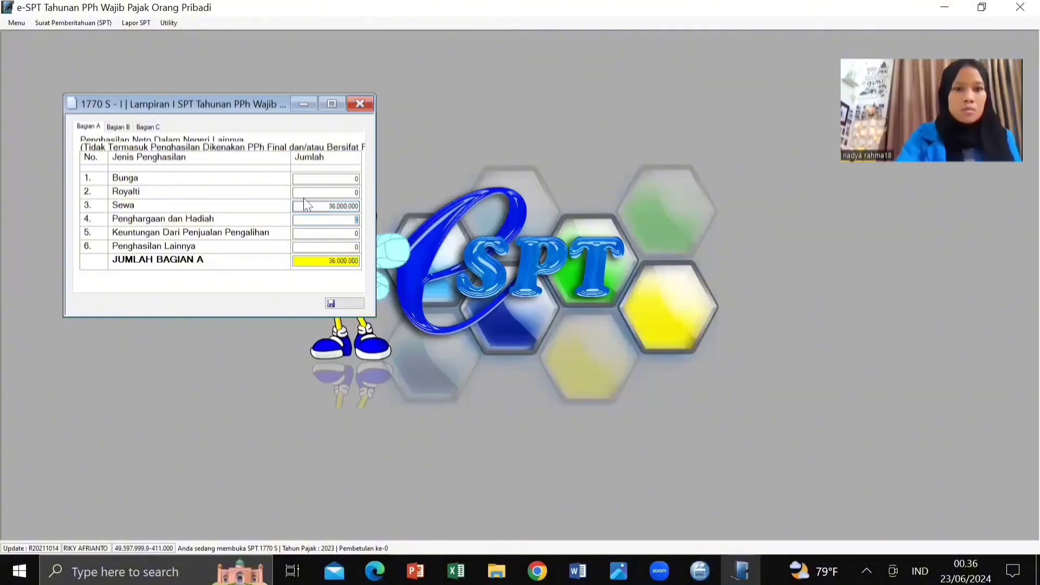
key("Tab")
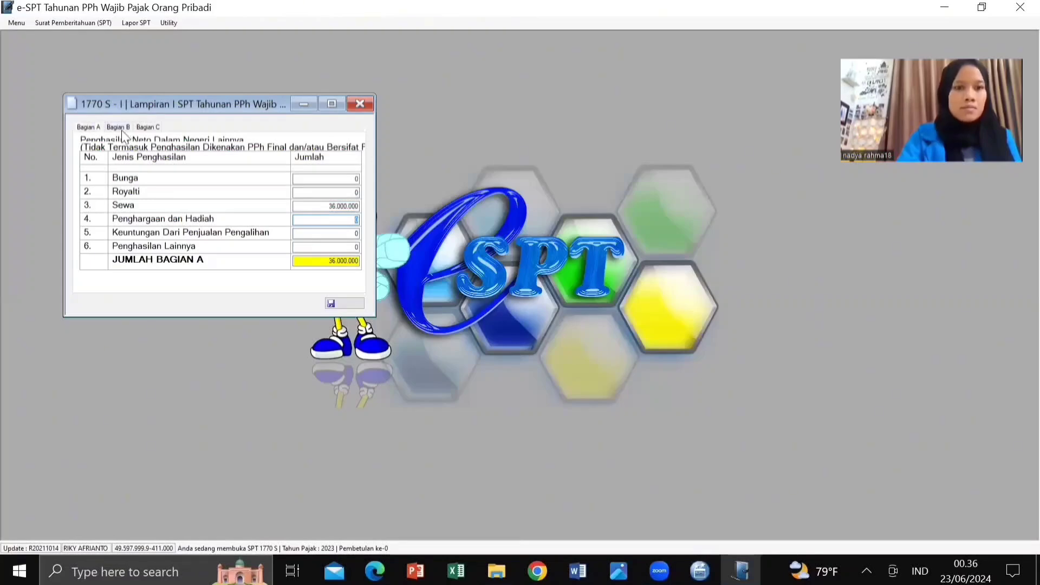
Step: Enter Warisan of 500.000.000 in Bagian B, then show the Bagian C withholding list
left_click(119, 128)
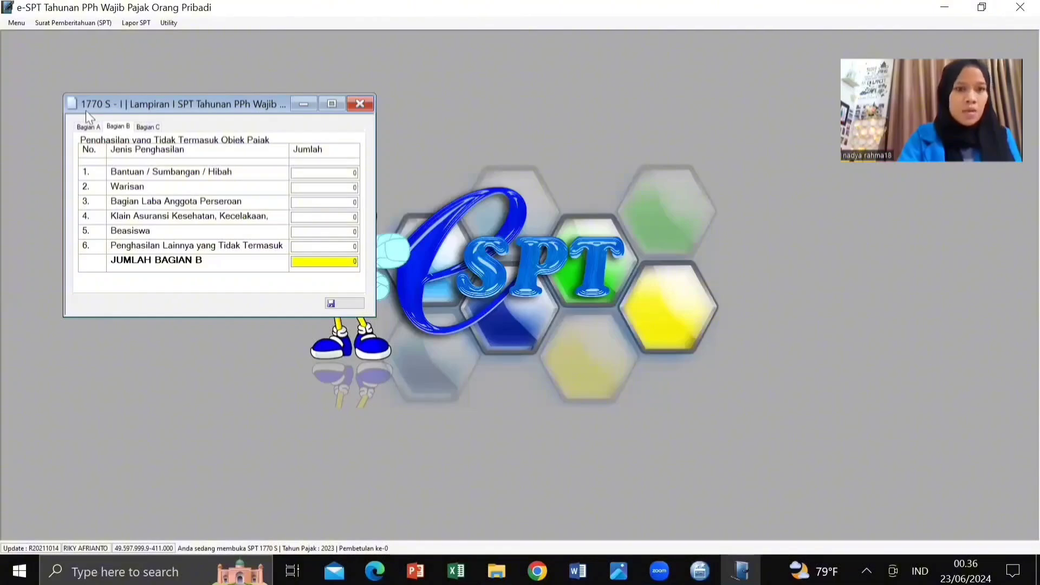
left_click(319, 186)
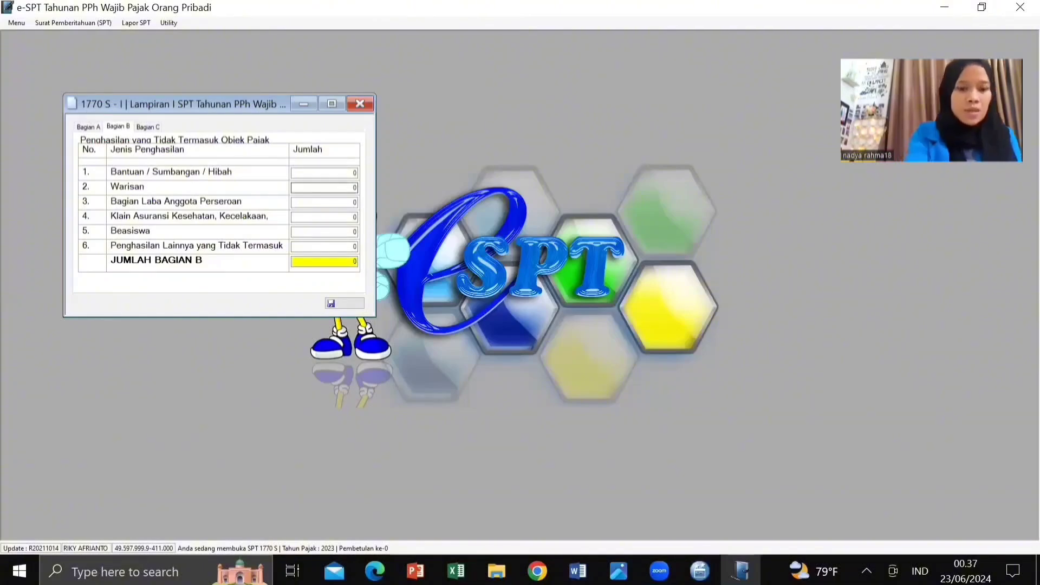
type("500")
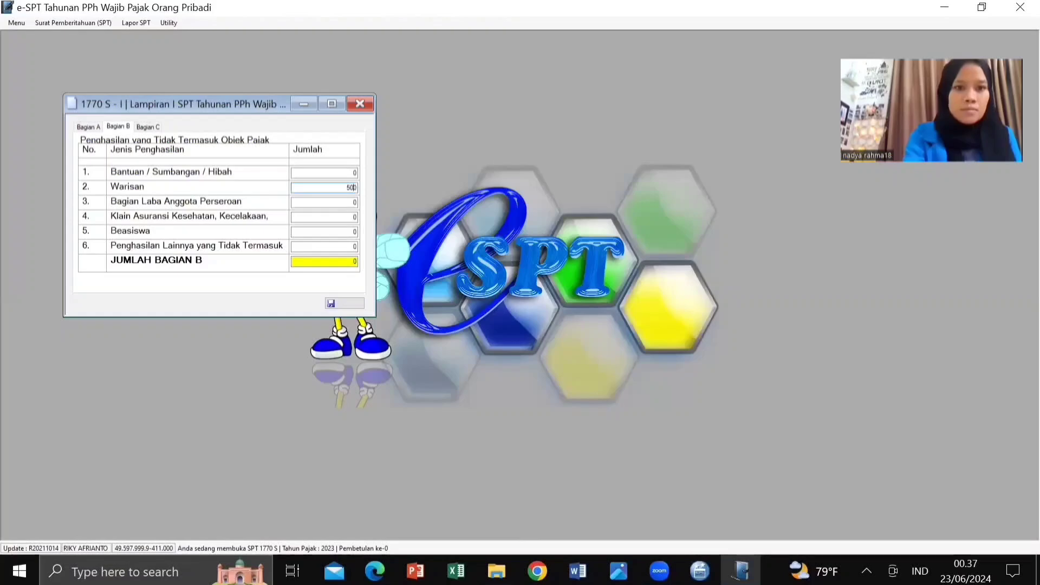
type("000000")
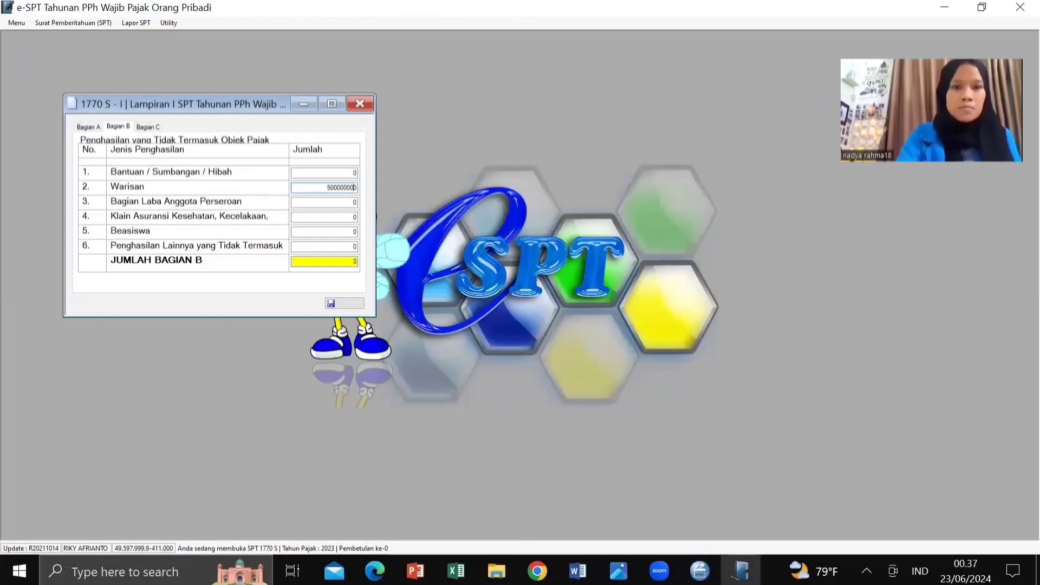
key("Tab")
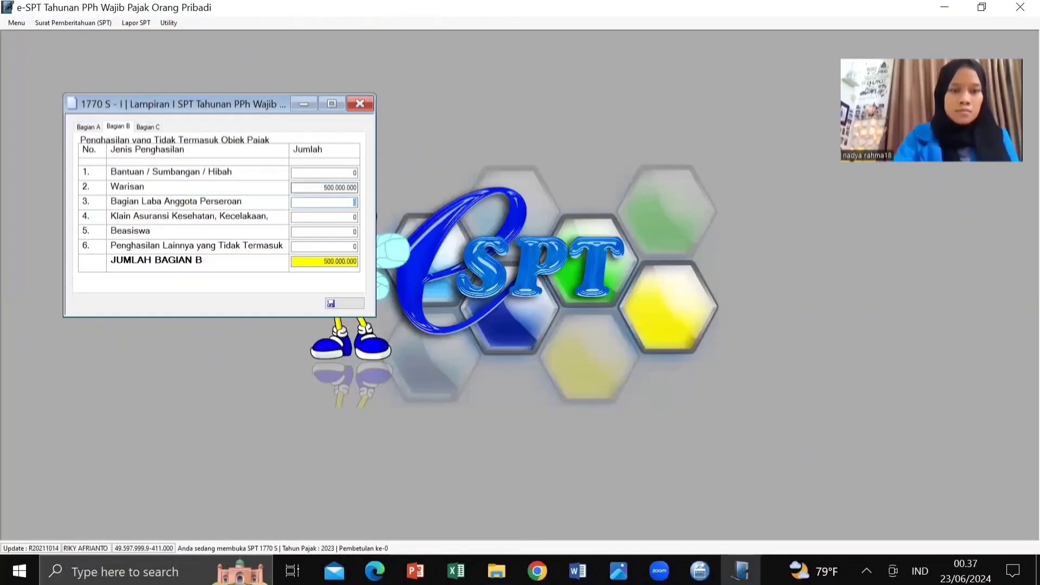
left_click(155, 125)
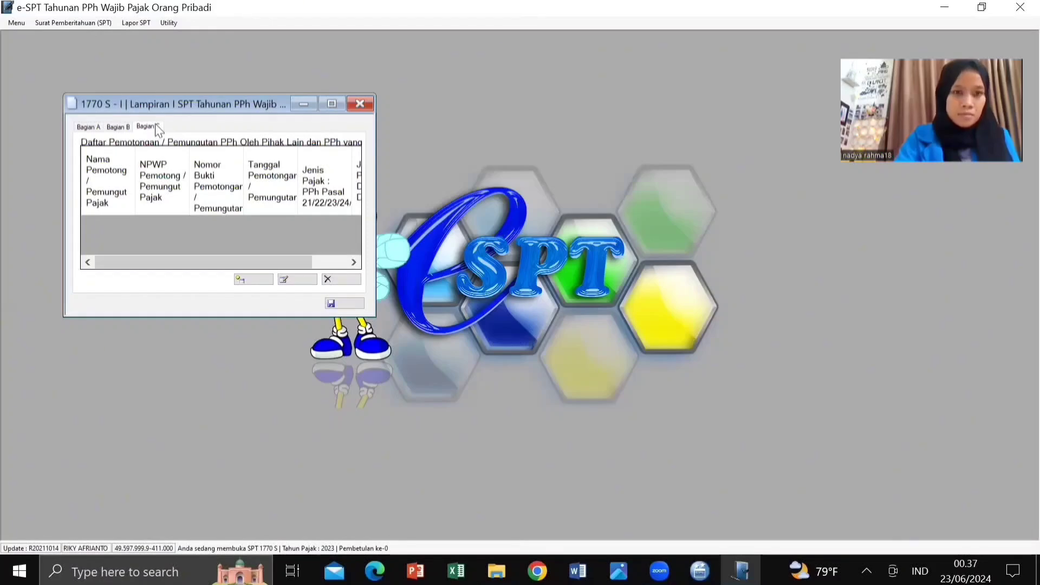
Step: Start a new withholding slip for PT Indojaya and enter its NPWP and Bukti Potong A1 slip number
left_click(246, 280)
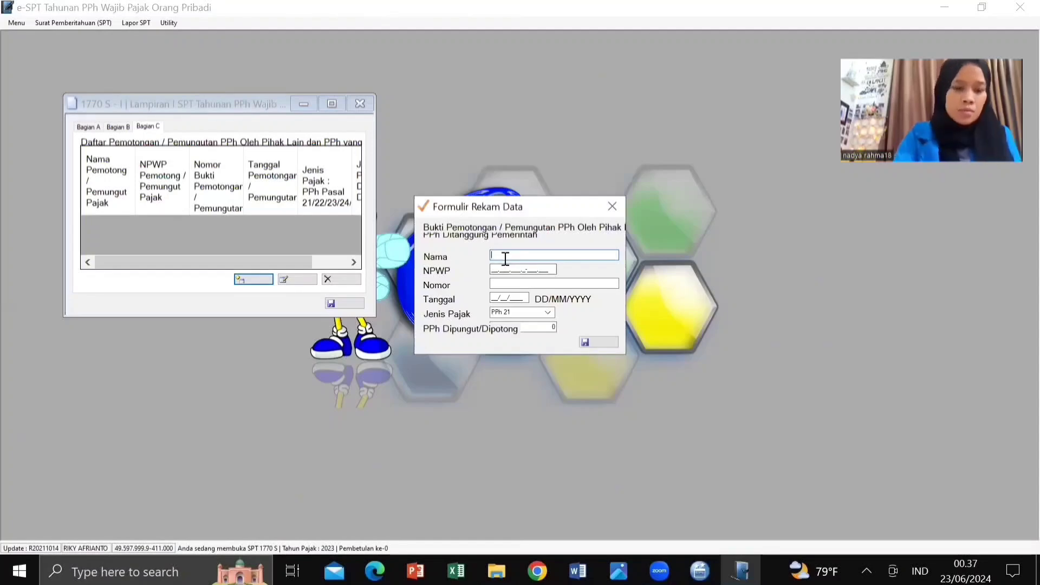
type("P")
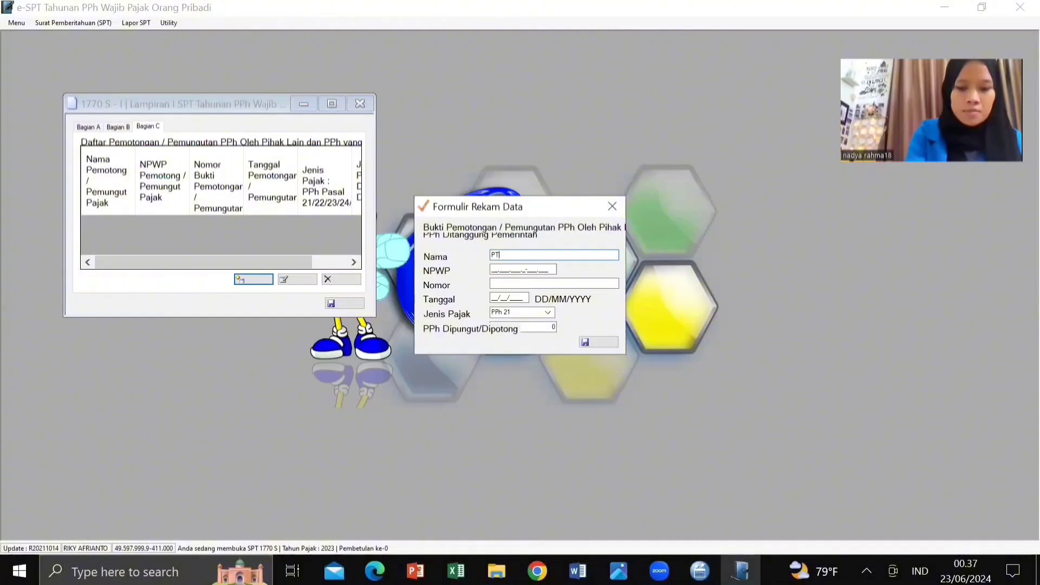
type("T")
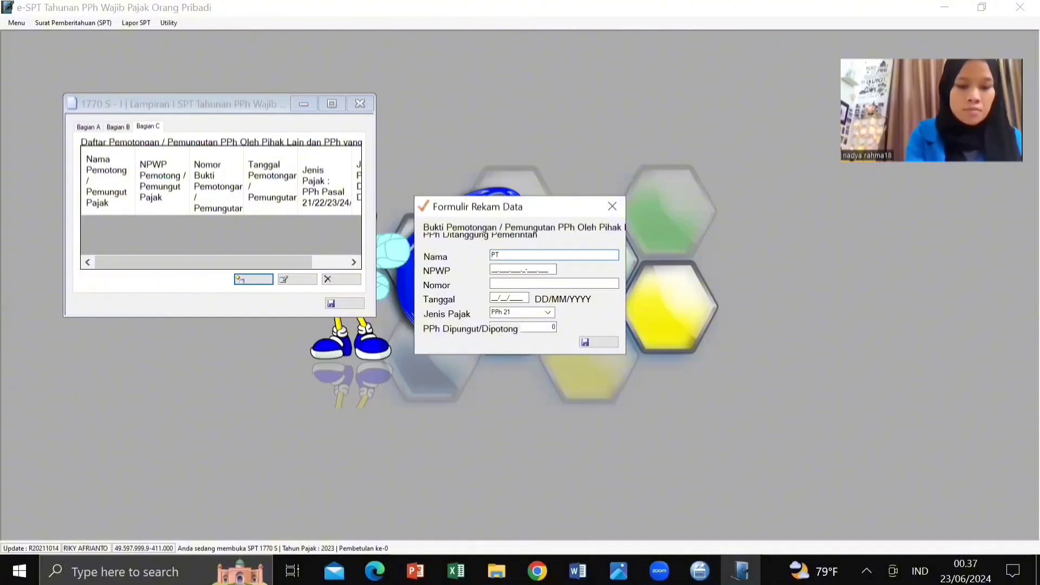
type(" In")
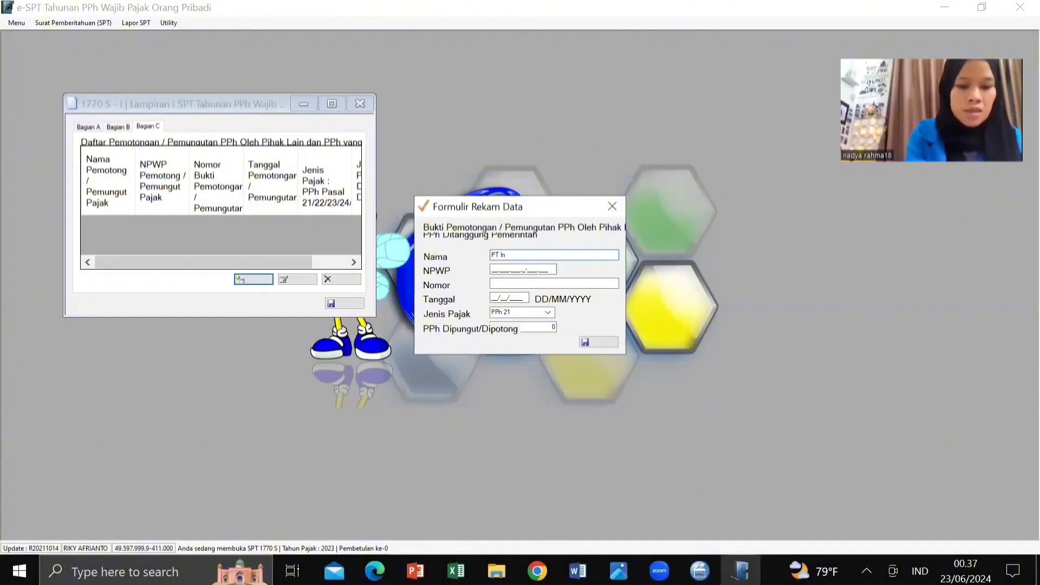
type("do")
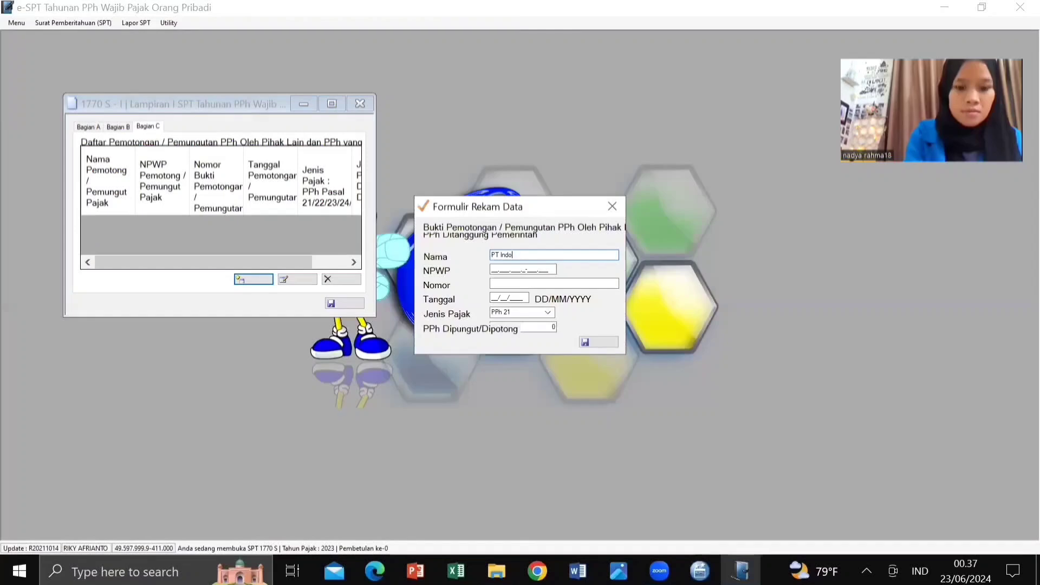
type("jaya")
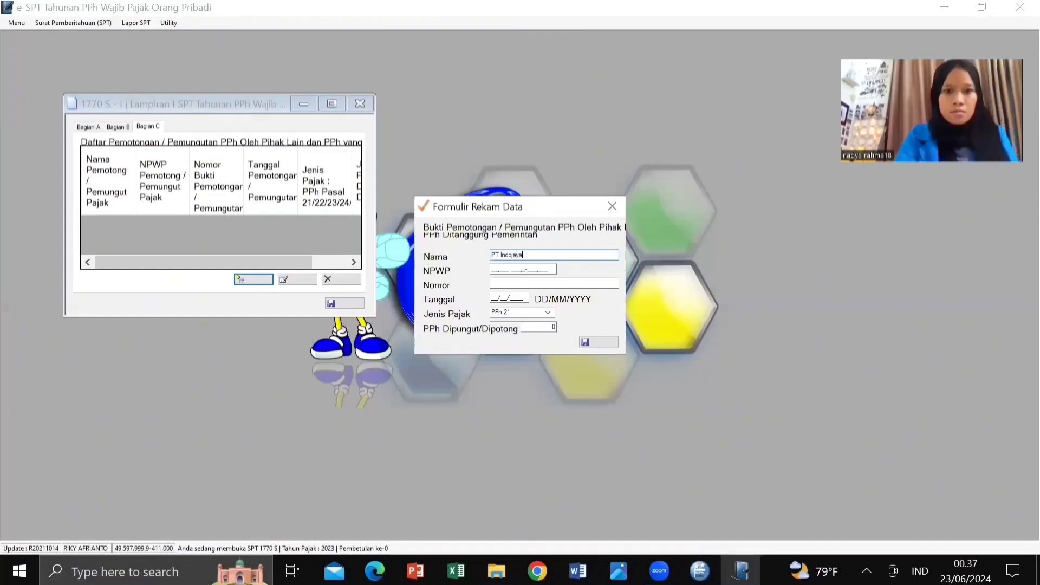
left_click(492, 269)
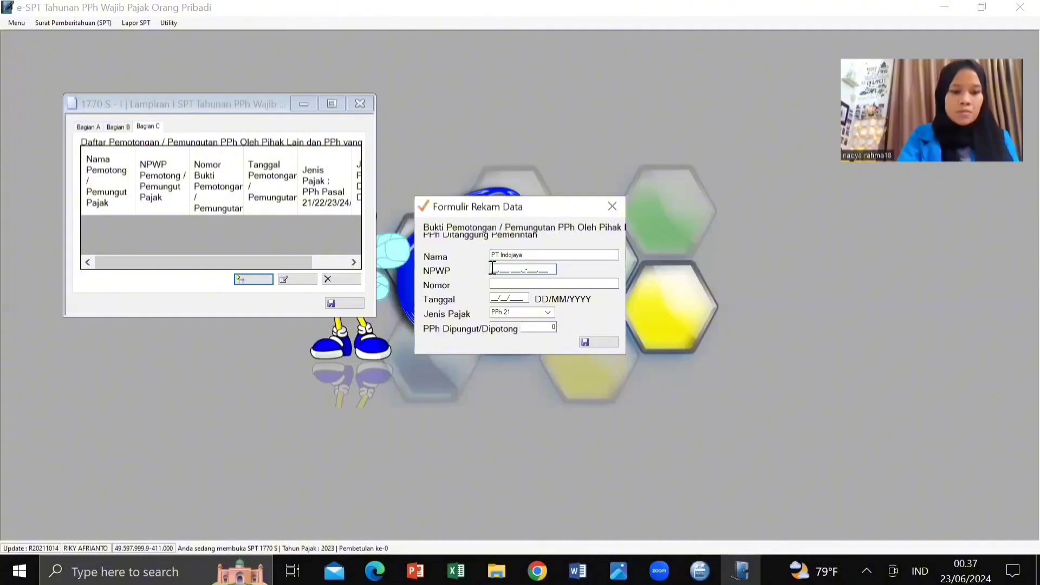
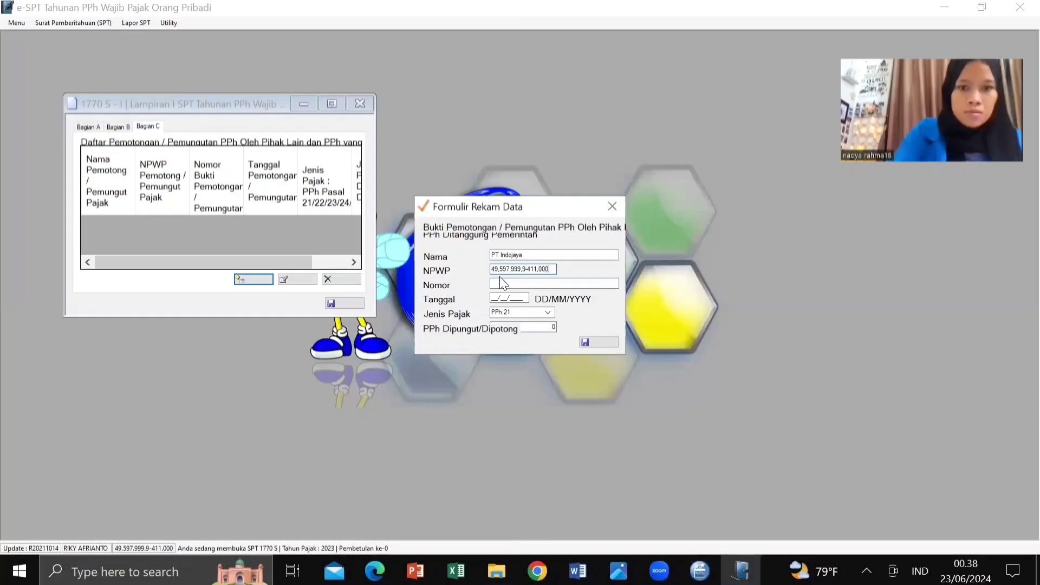
left_click(505, 283)
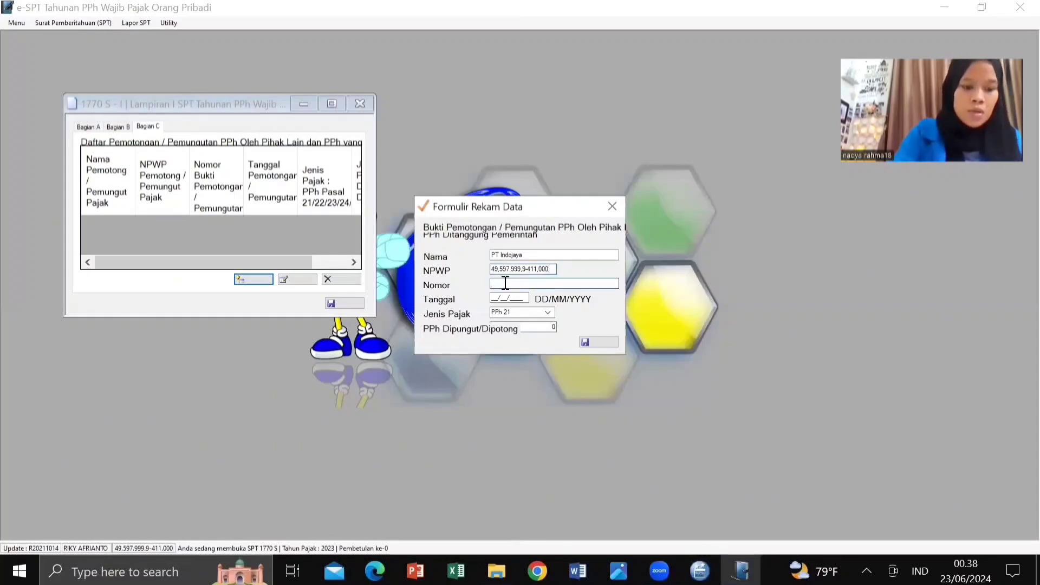
type("Bu")
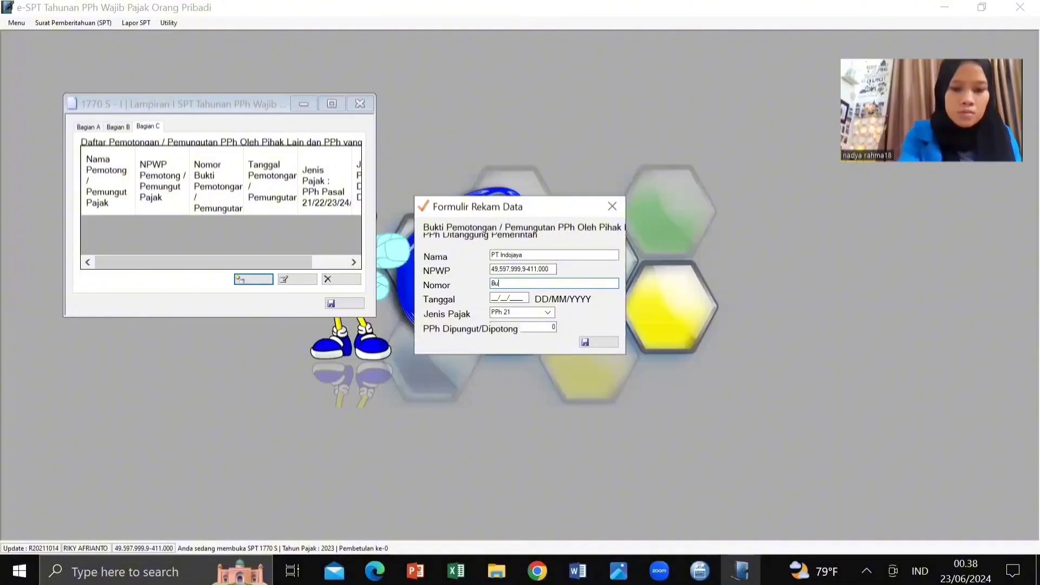
type("kti Po")
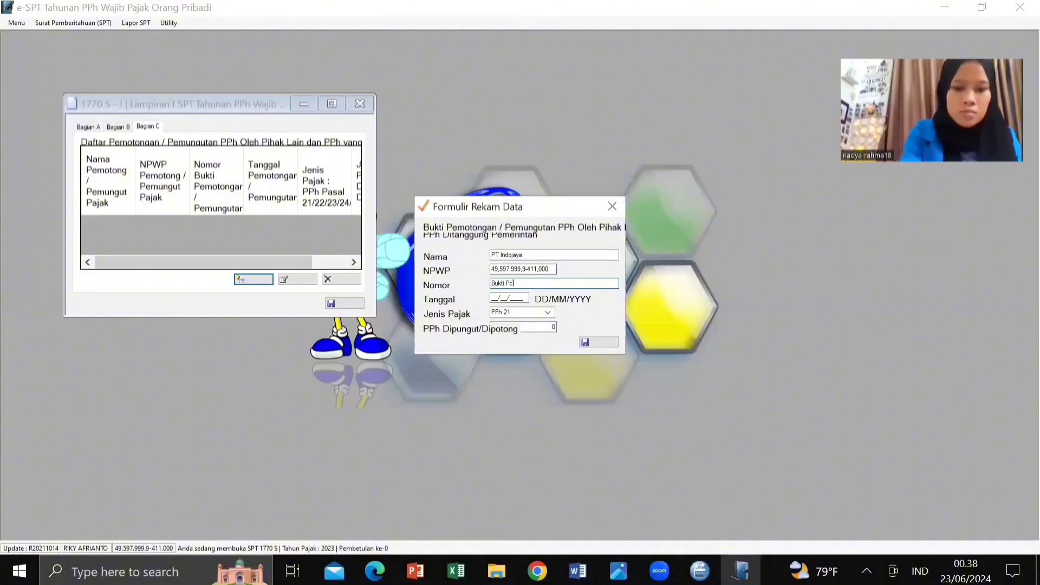
type("tong ")
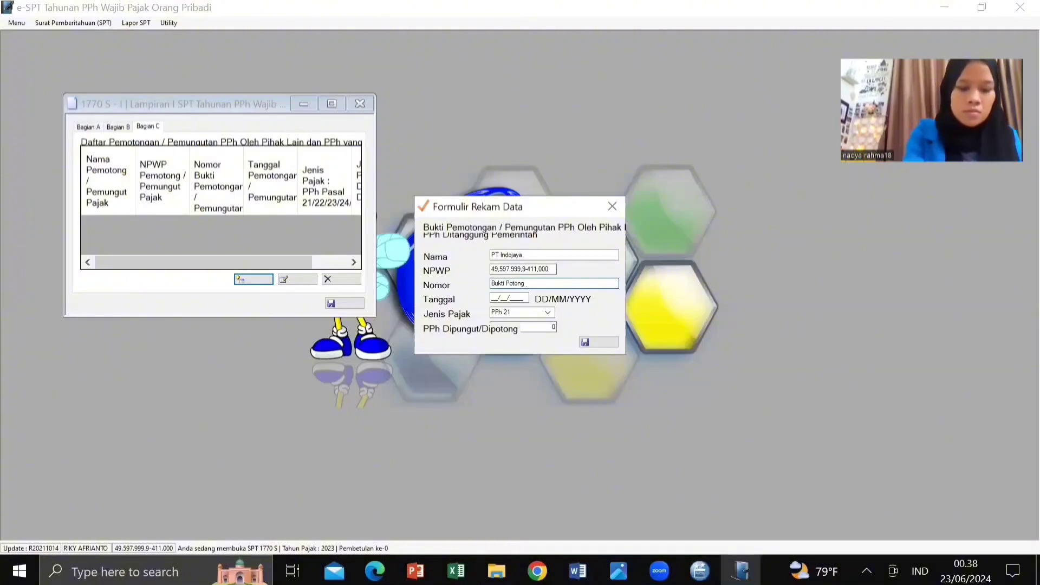
type("A1")
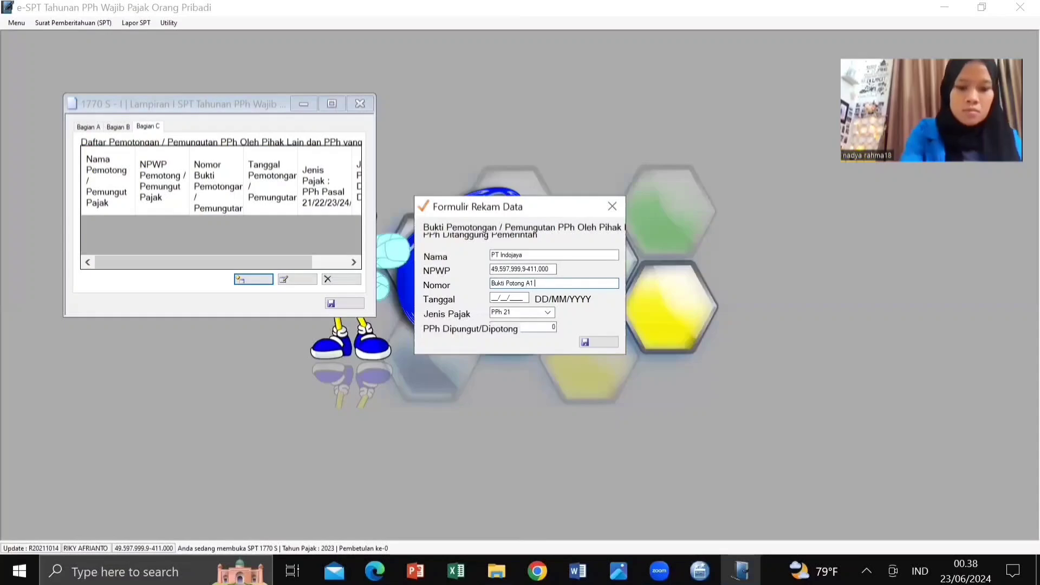
type(" No.")
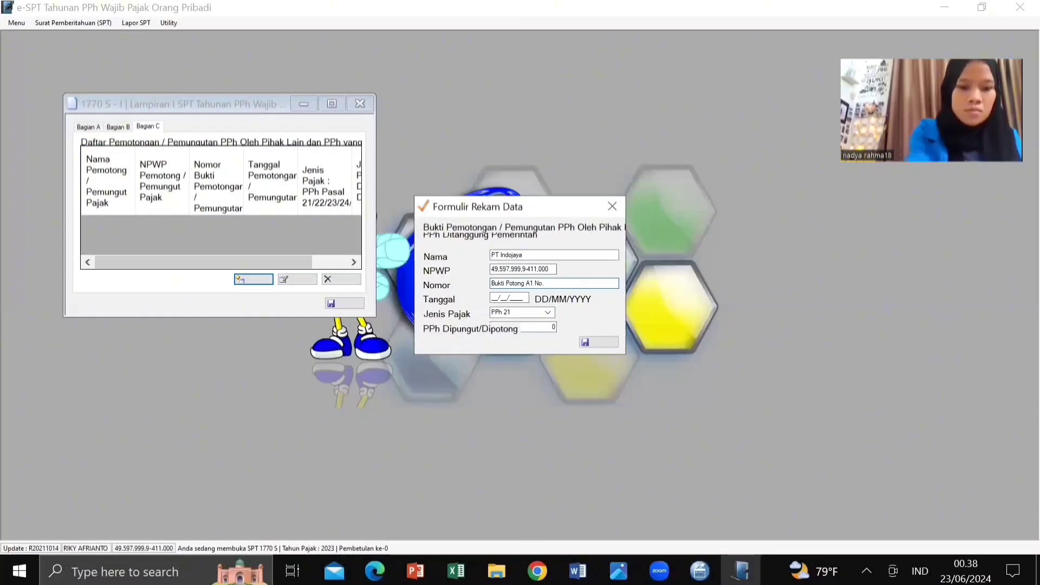
type("1")
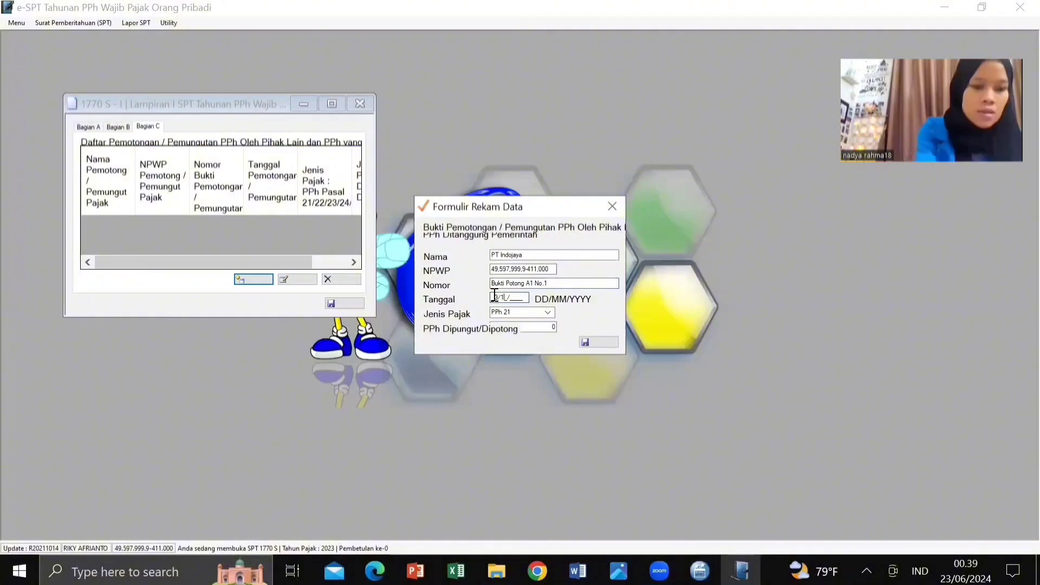
type("12")
type("202")
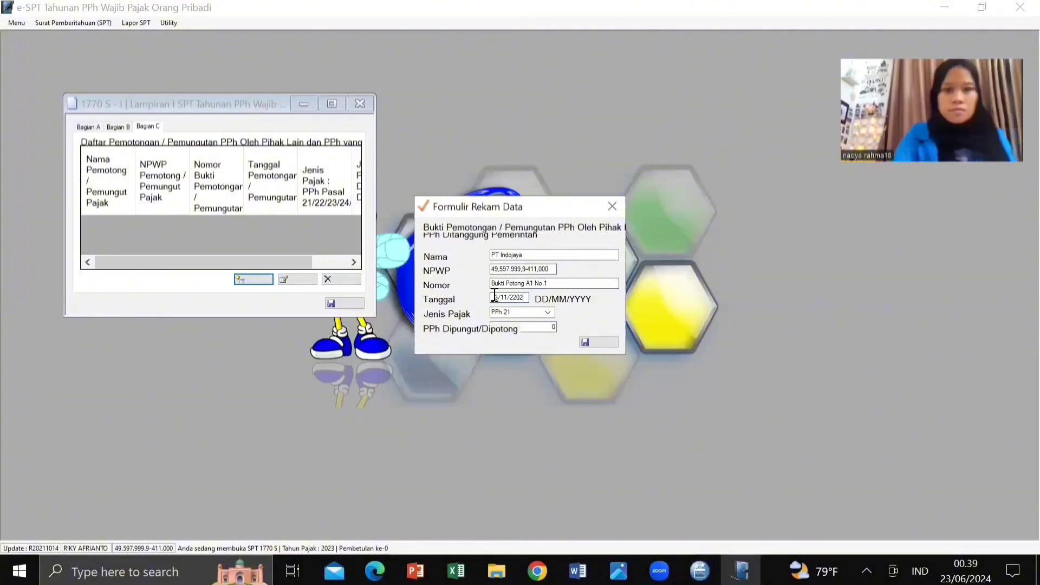
Step: Set the slip date to 31/12/2023 and PPh withheld to 8.005.000, then save the record
left_click(495, 295)
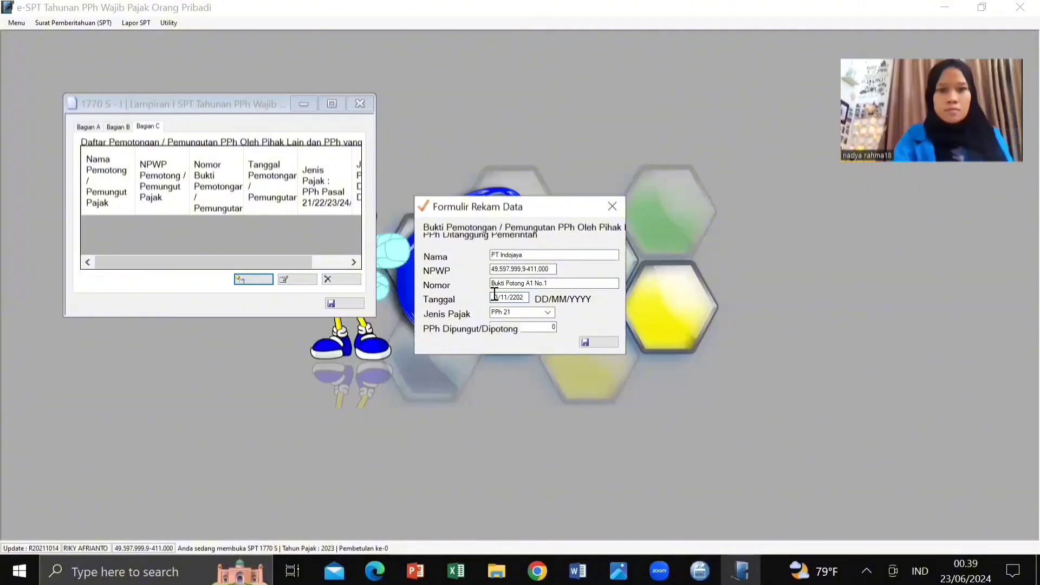
key("BackSpace")
type("3")
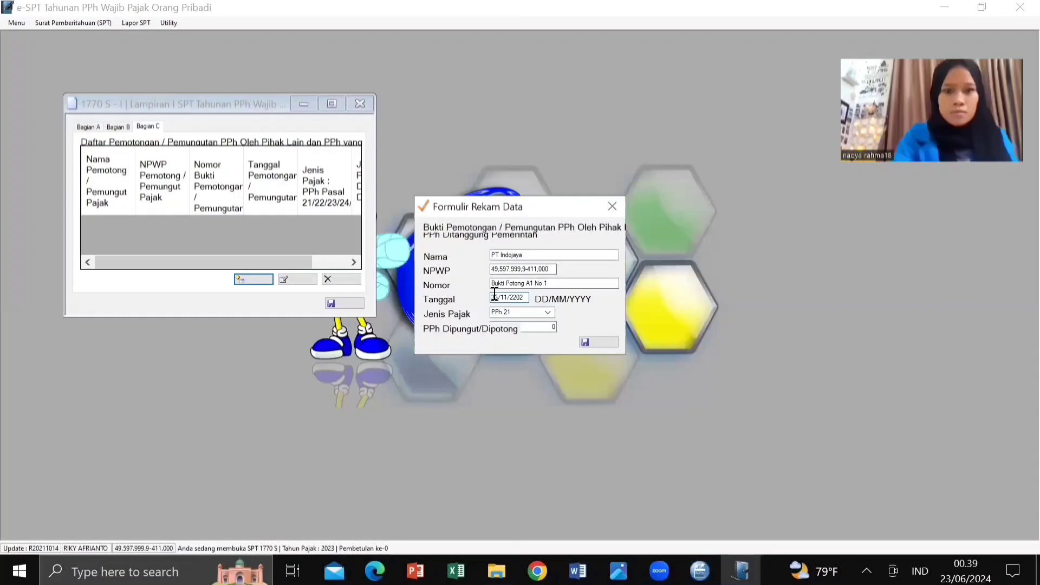
left_click(526, 297)
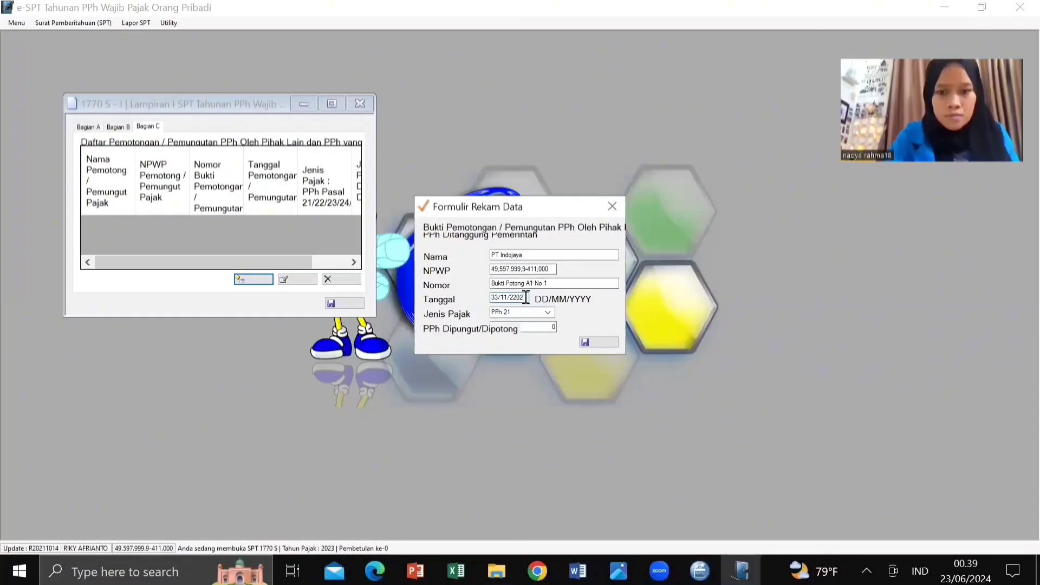
key("BackSpace")
key("BackSpace")
key("BackSpace")
key("BackSpace")
key("BackSpace")
key("BackSpace")
key("BackSpace")
key("BackSpace")
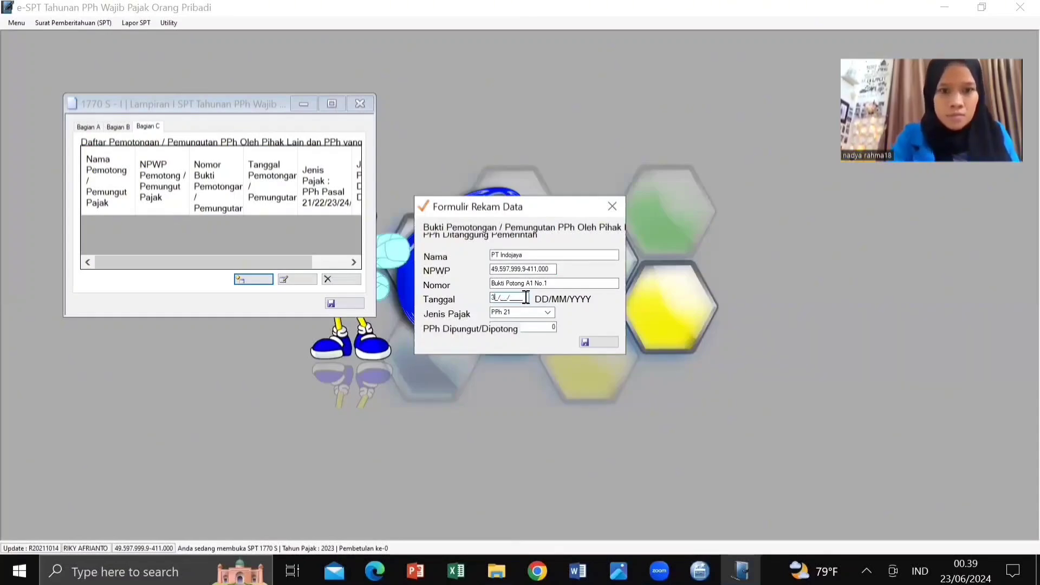
type("31/12/")
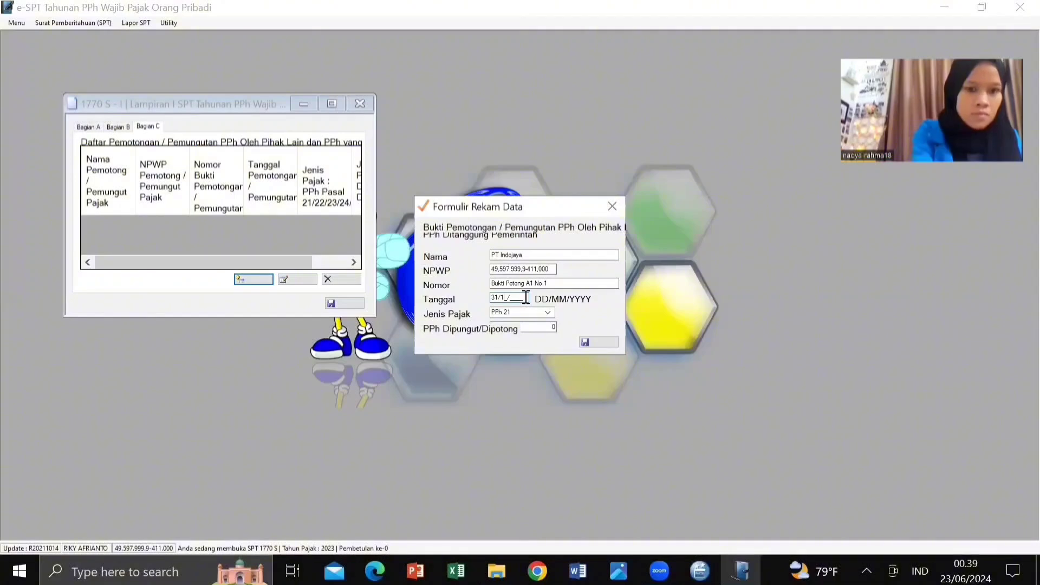
type("2023")
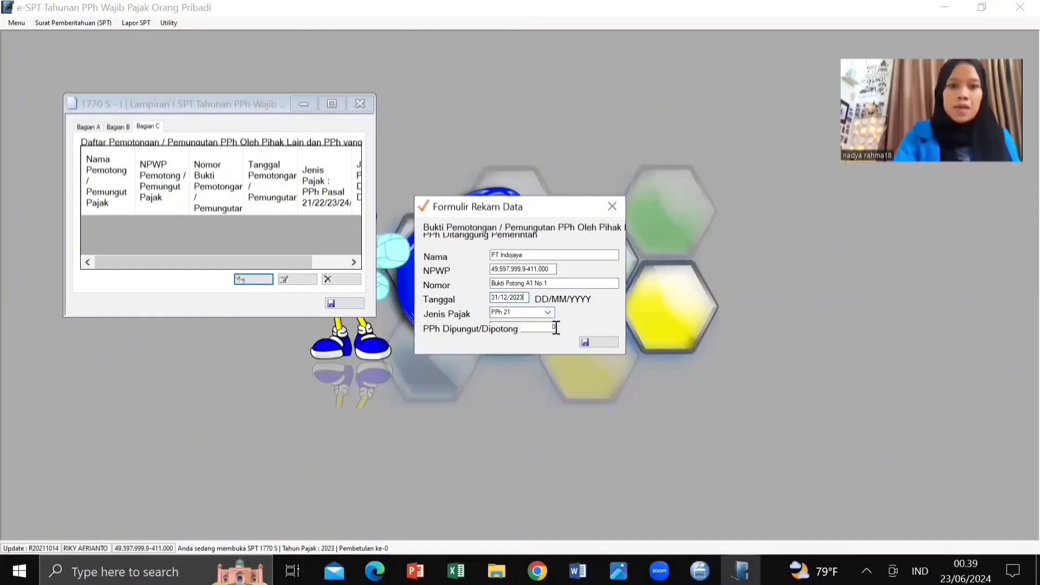
left_click(556, 328)
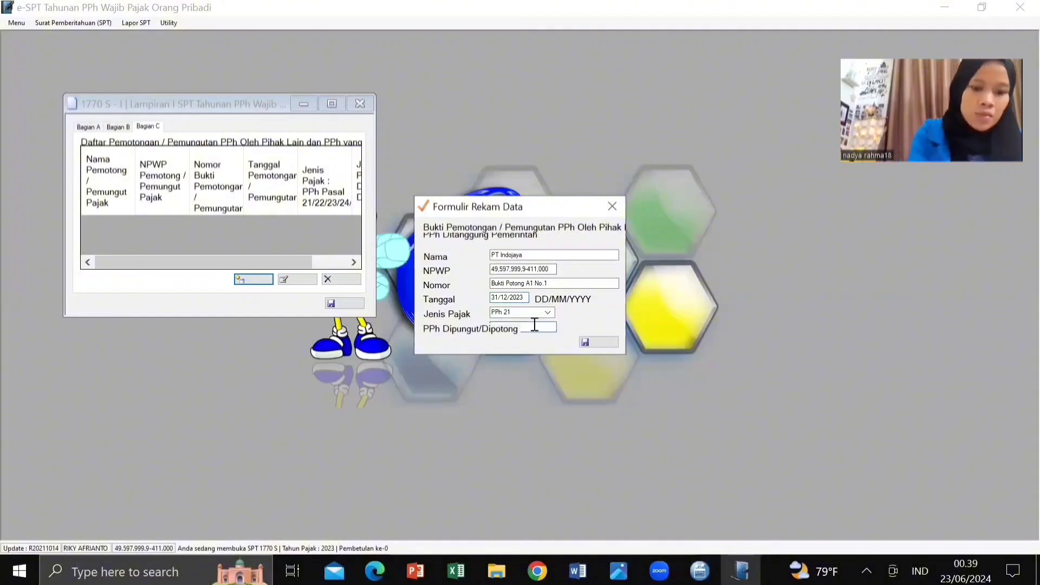
type("8.00")
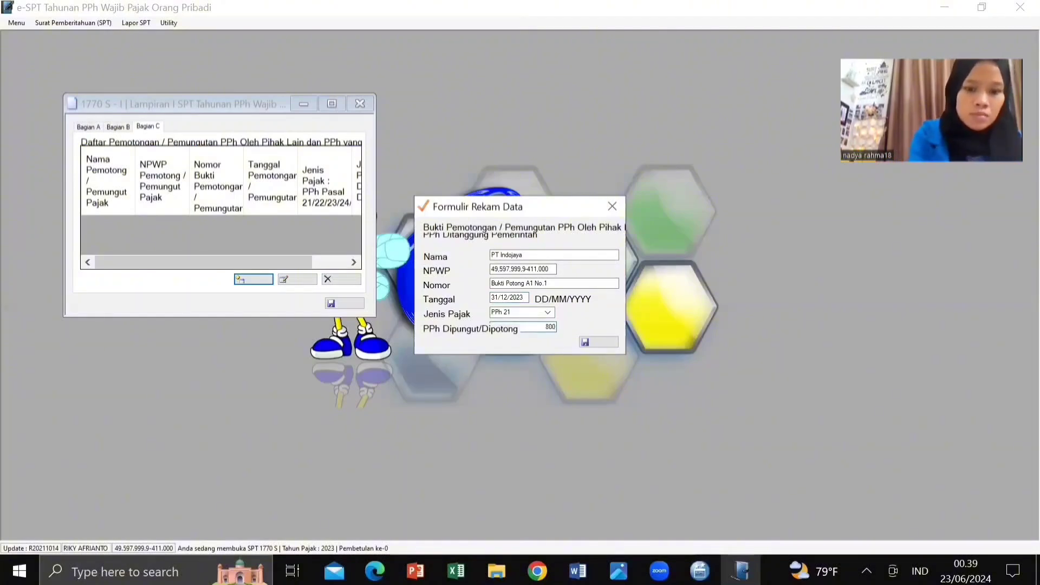
type("5.00000")
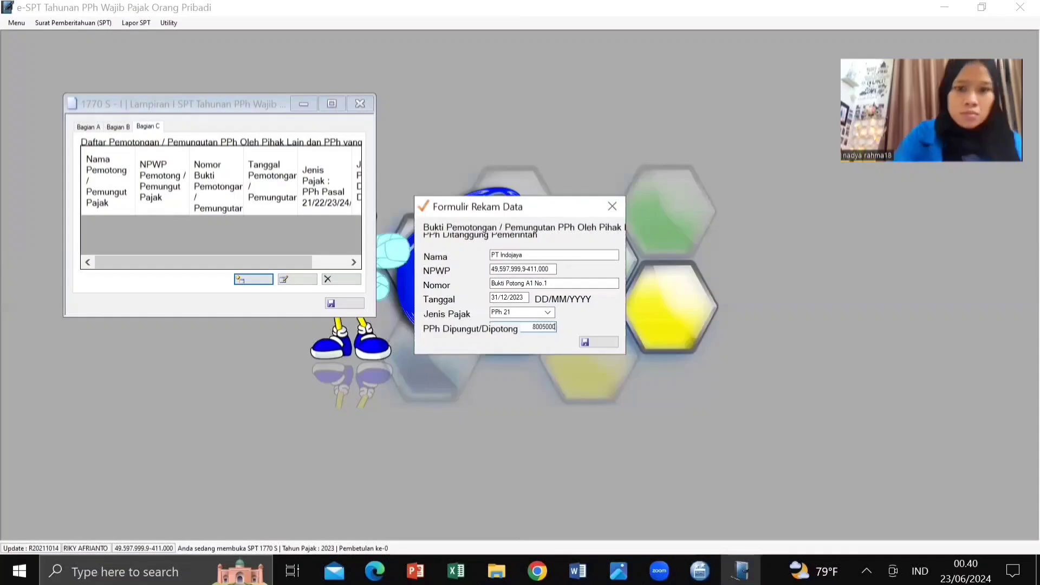
left_click(518, 300)
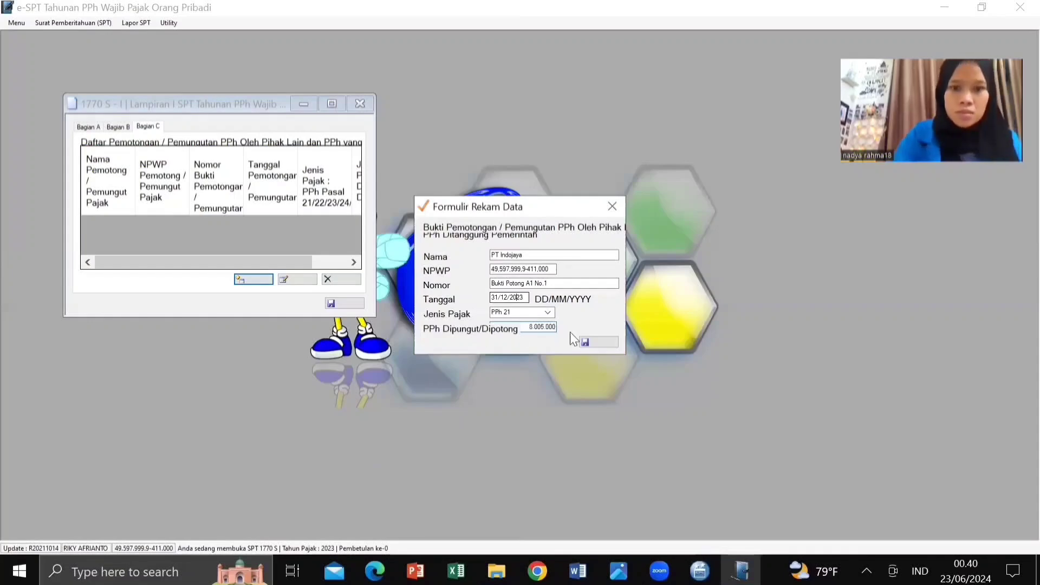
left_click(596, 343)
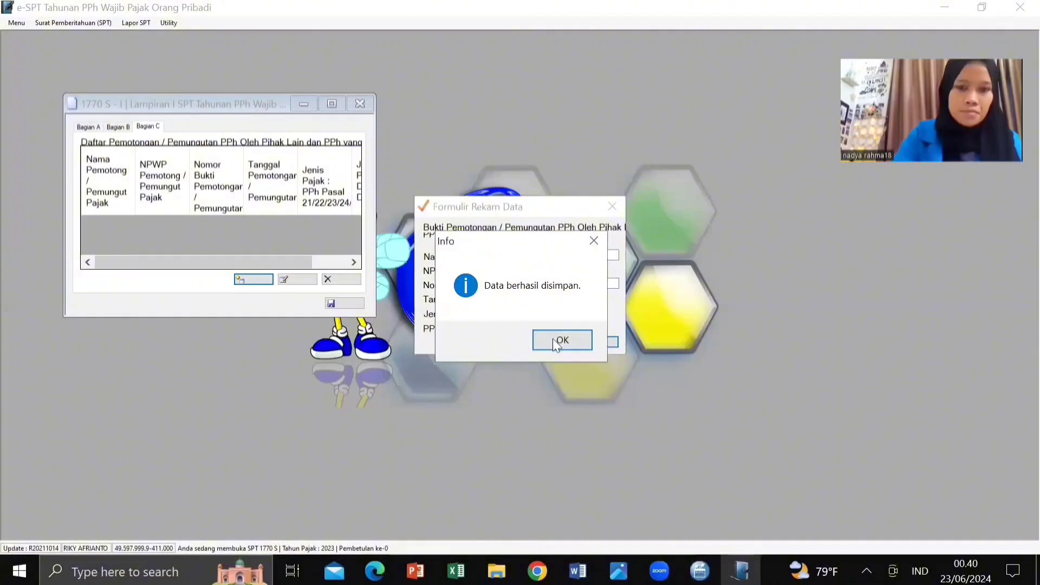
Step: Start a new withholding slip for Pt Jaya Mandiri and enter its NPWP
left_click(553, 339)
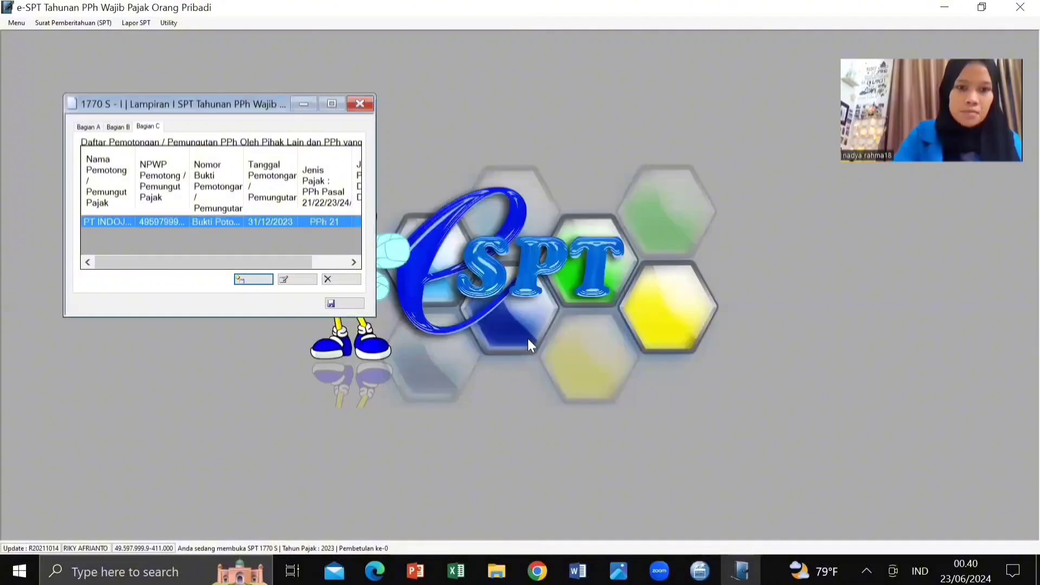
left_click(255, 280)
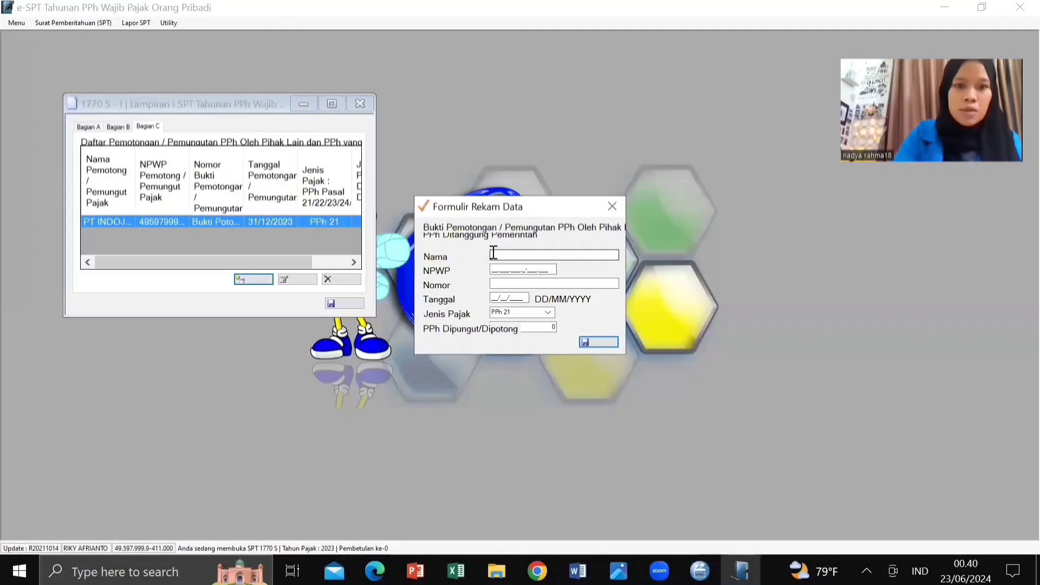
left_click(494, 253)
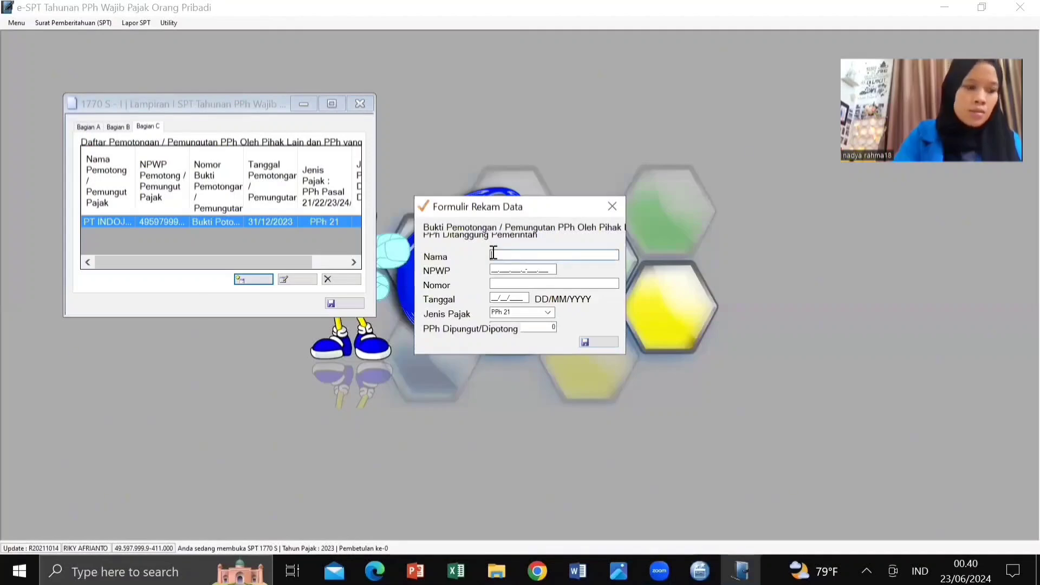
type("P")
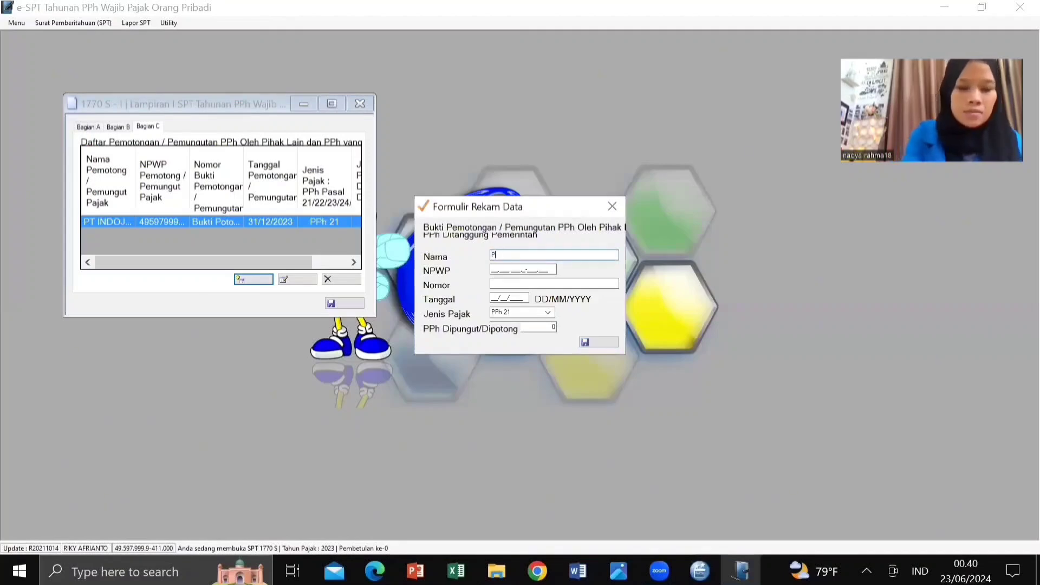
type("t Jay")
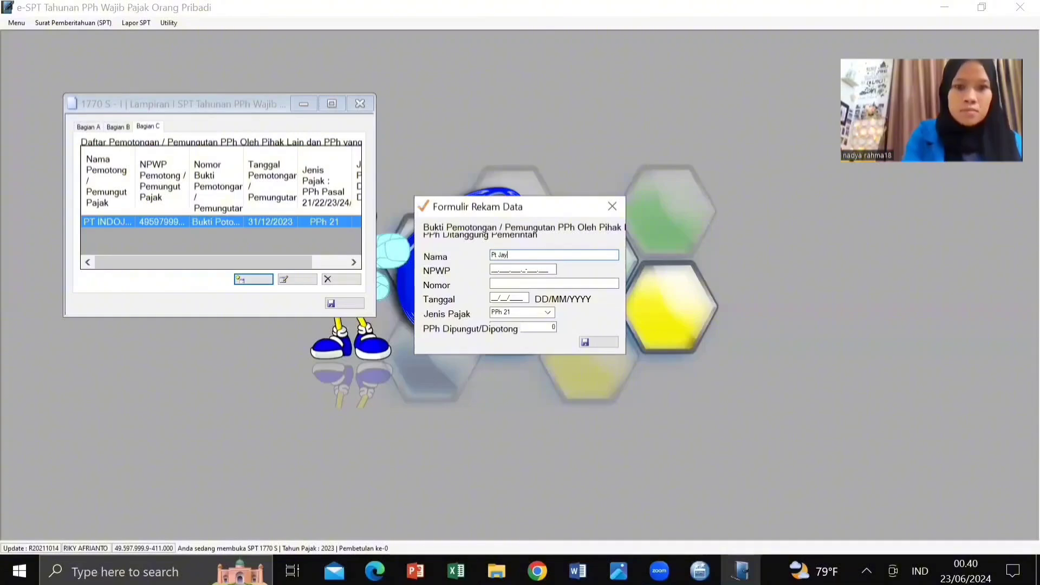
type("a Ma")
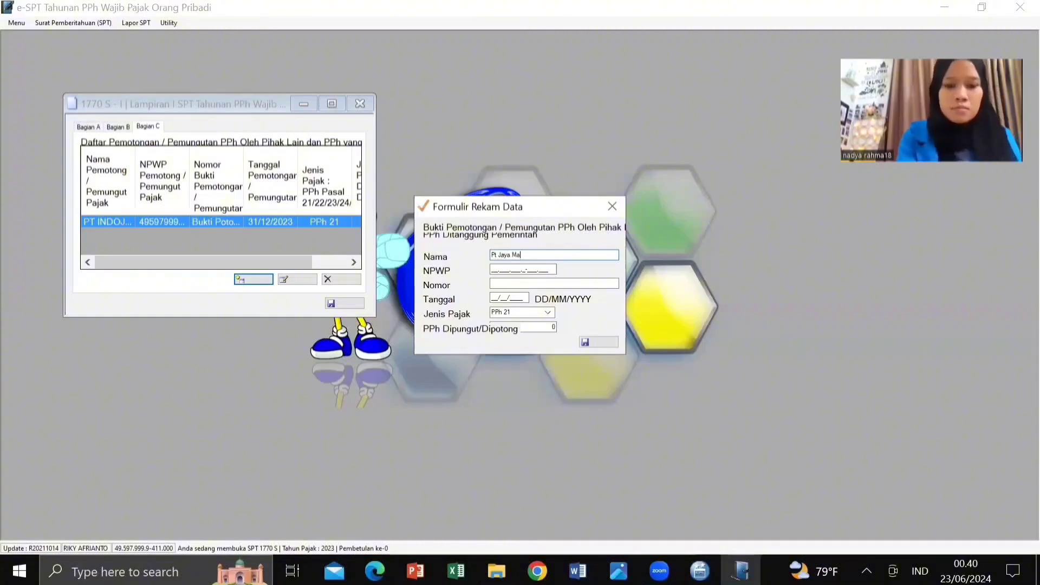
type("ndiri")
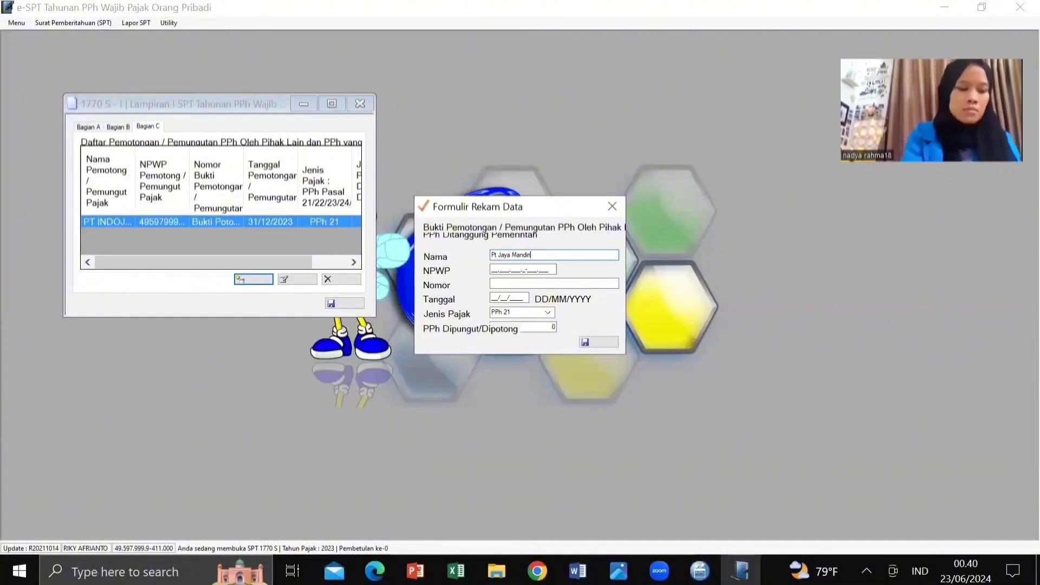
left_click(495, 267)
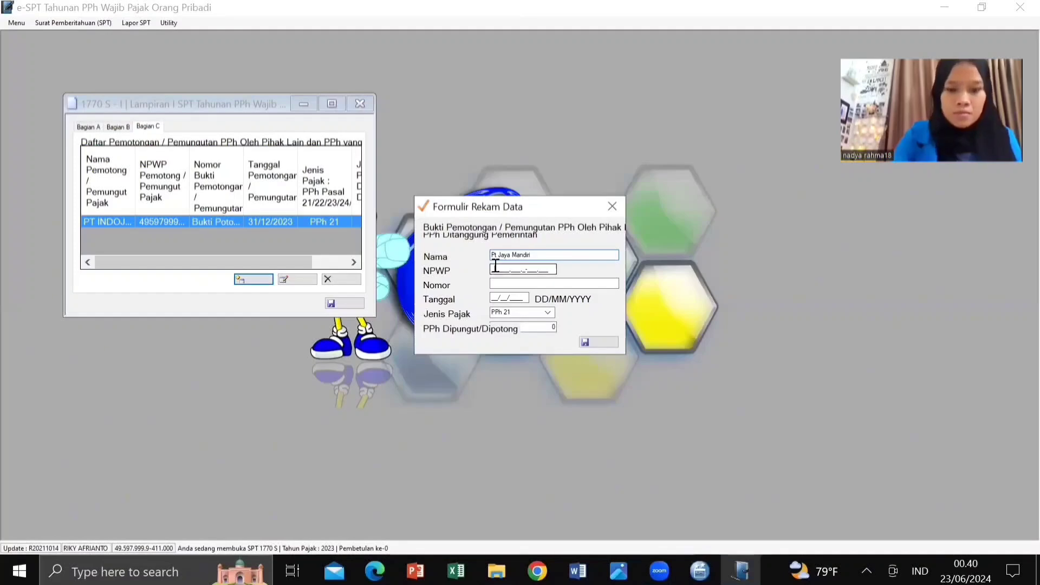
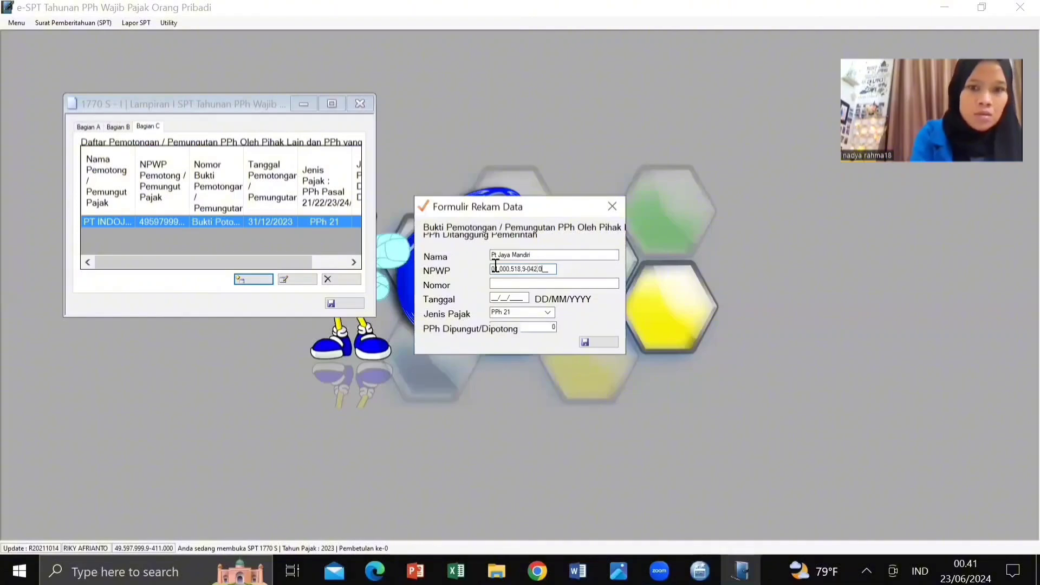
Step: Enter slip number 'Bukti Potong 19/Jm/20M' and slip date 15/12/2023
left_click(495, 282)
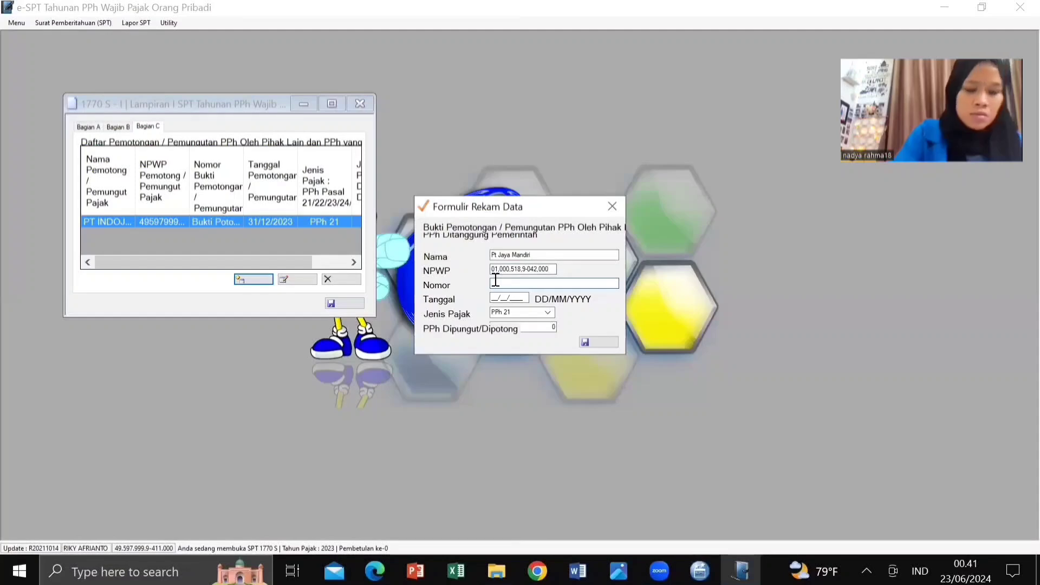
type("No")
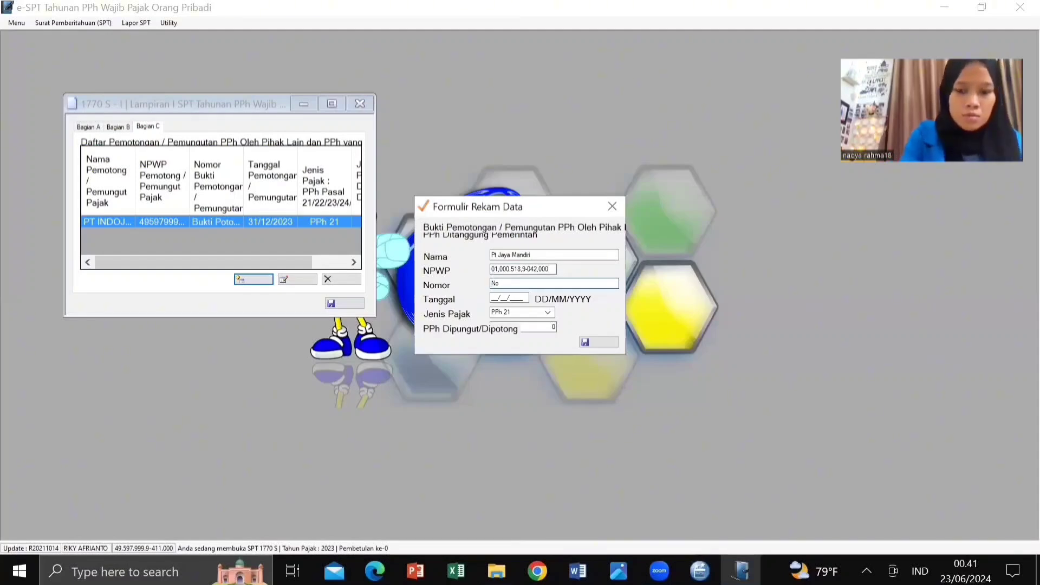
key("BackSpace")
key("BackSpace")
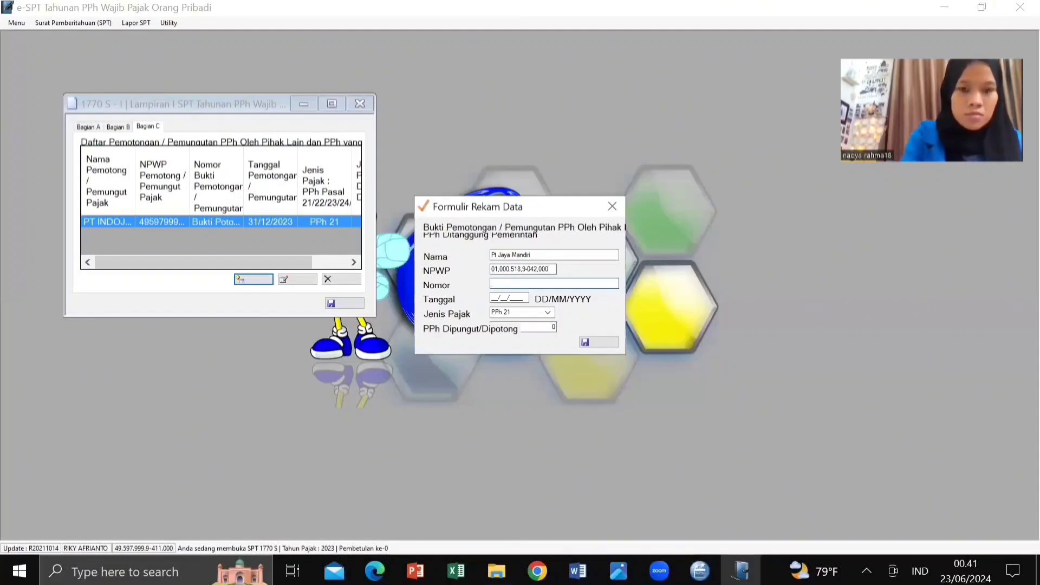
type("Bkti Poto")
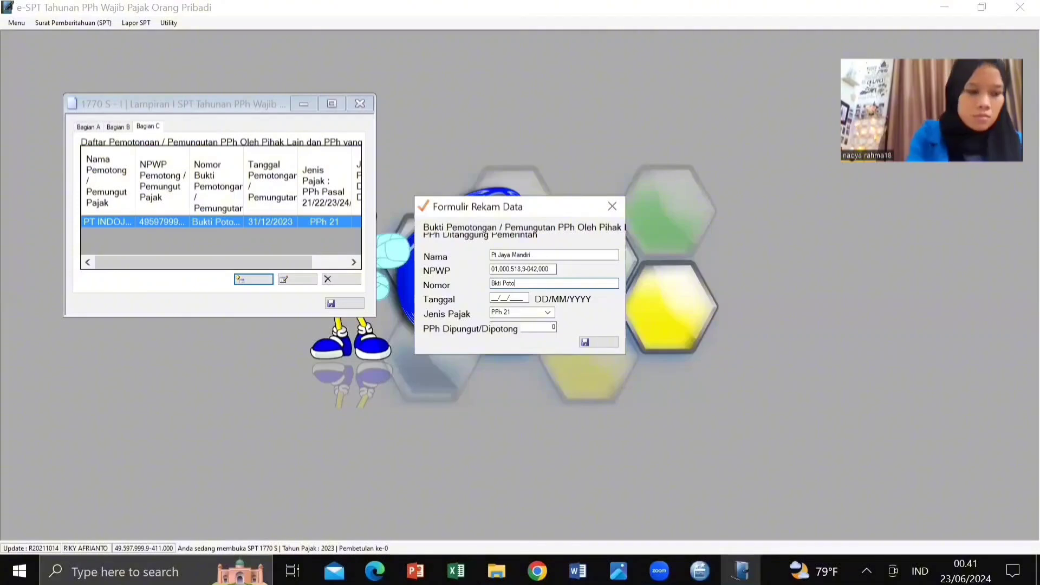
type("ng ")
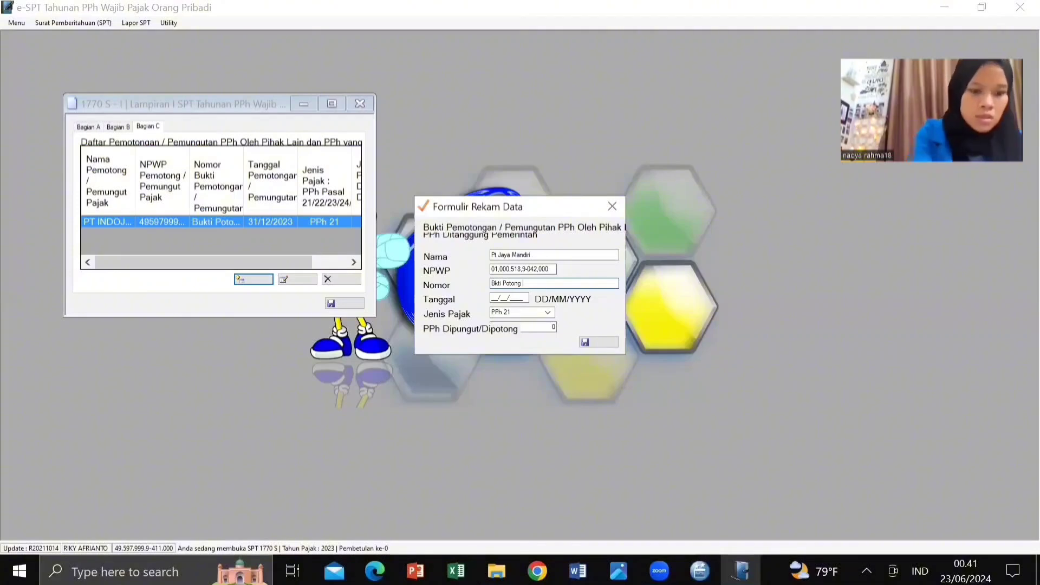
type("19/Jm")
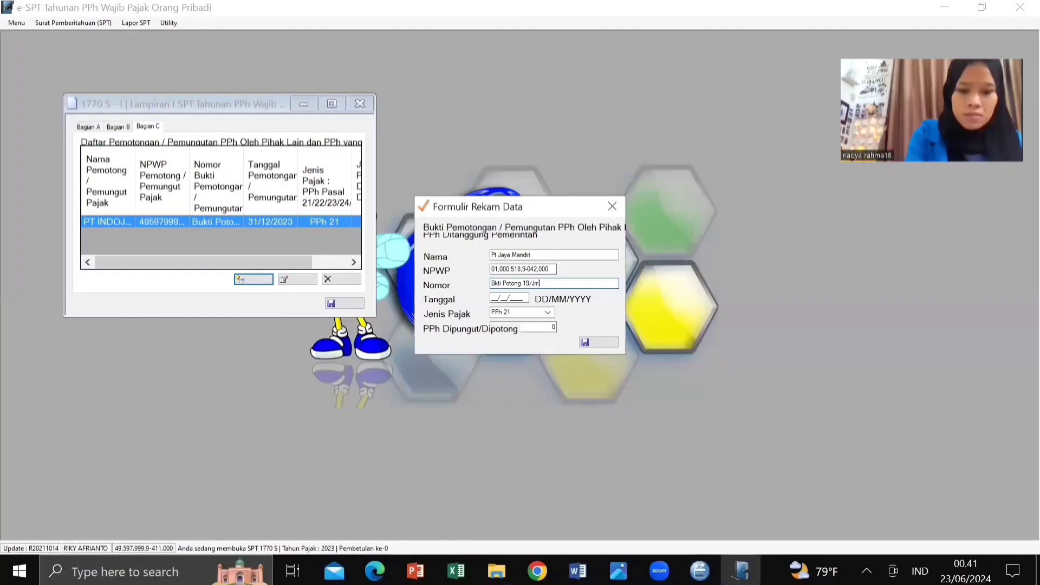
type("/")
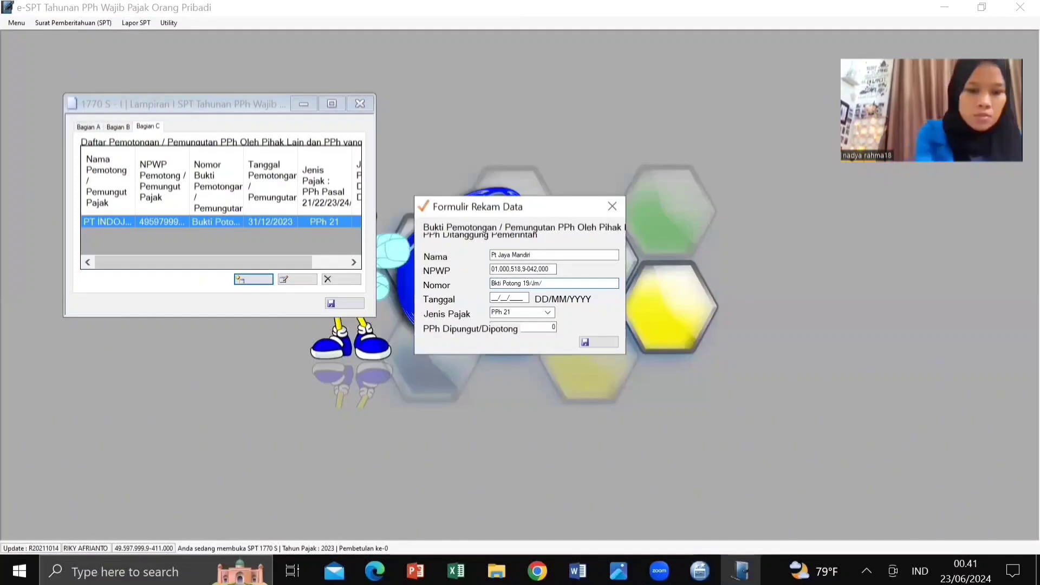
type("2")
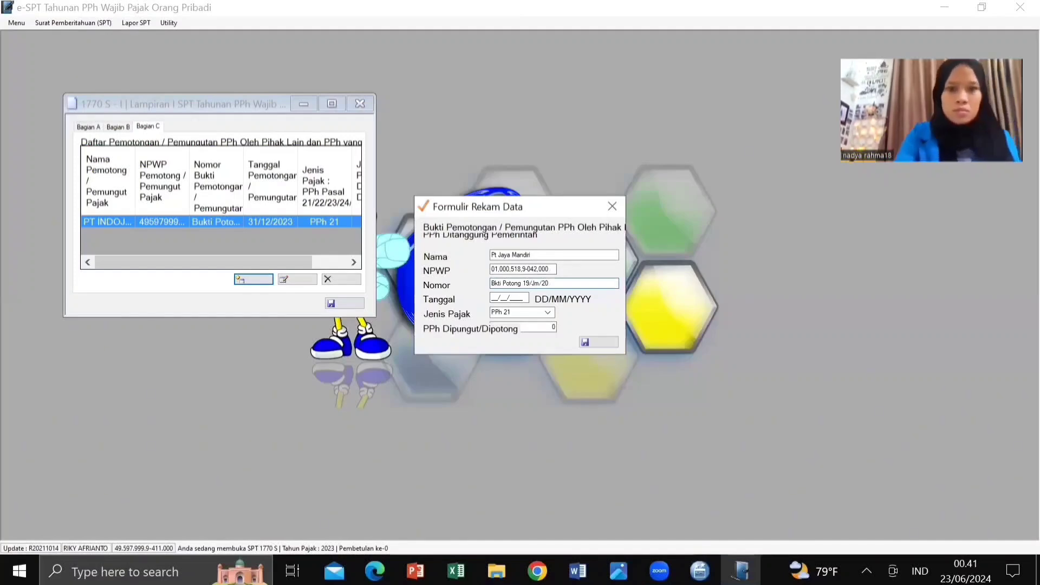
type("0")
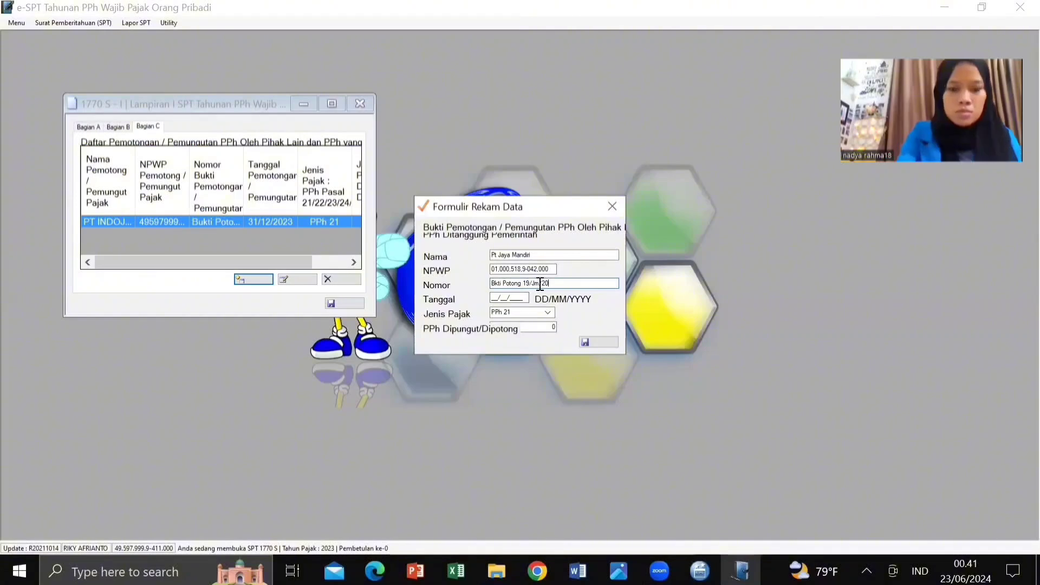
type("M")
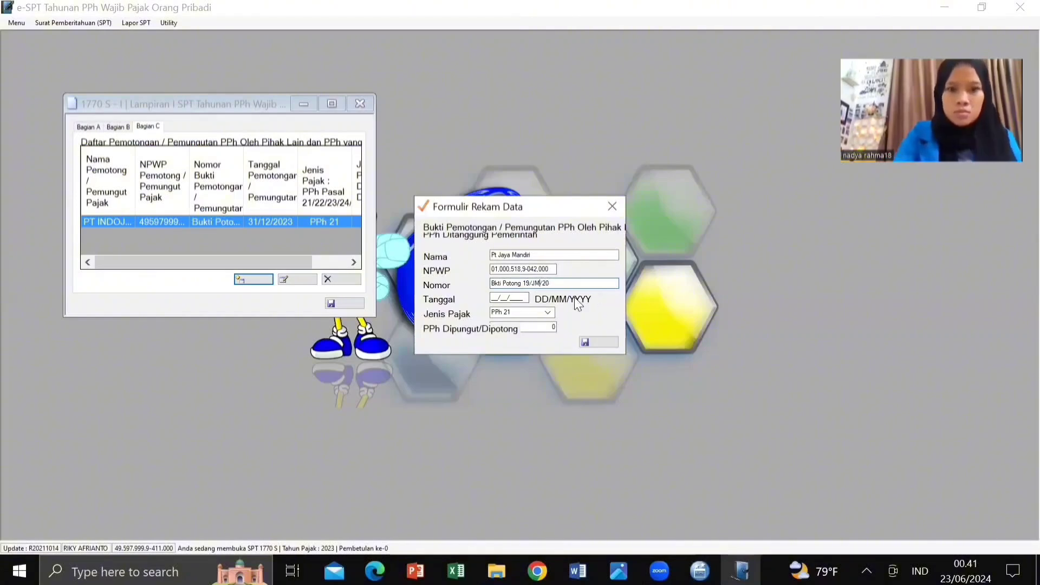
left_click(493, 284)
type("u")
left_click(496, 299)
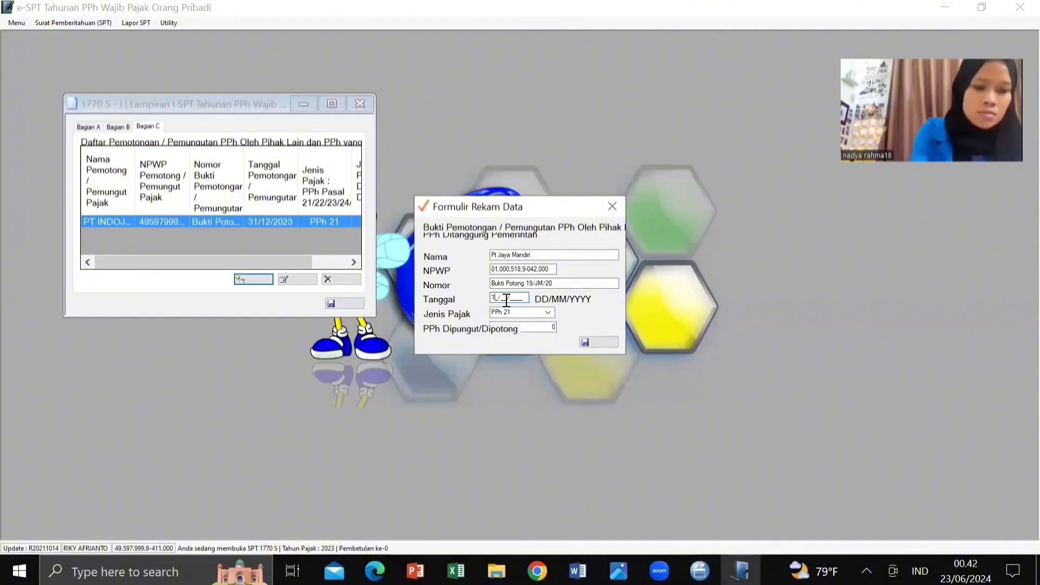
type("1")
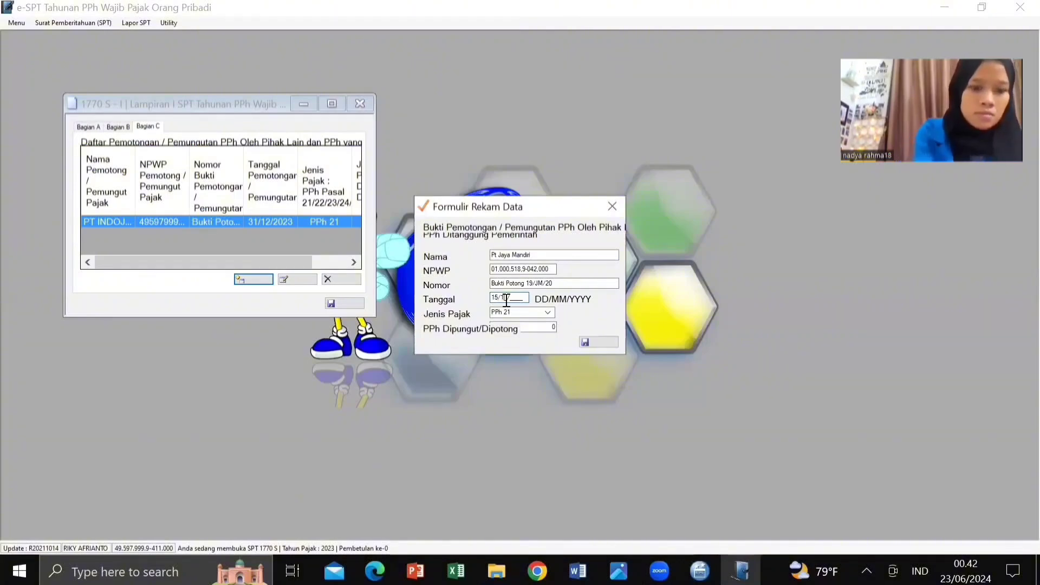
type("2/2023")
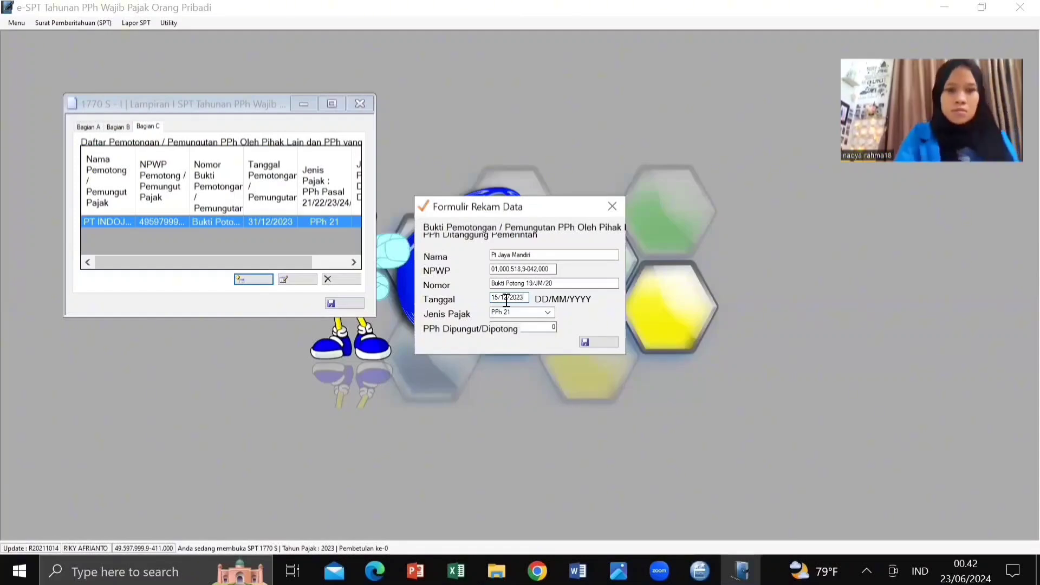
Step: Enter 7.200.000 PPh withheld, save the slip, then save and close Lampiran I
left_click(537, 326)
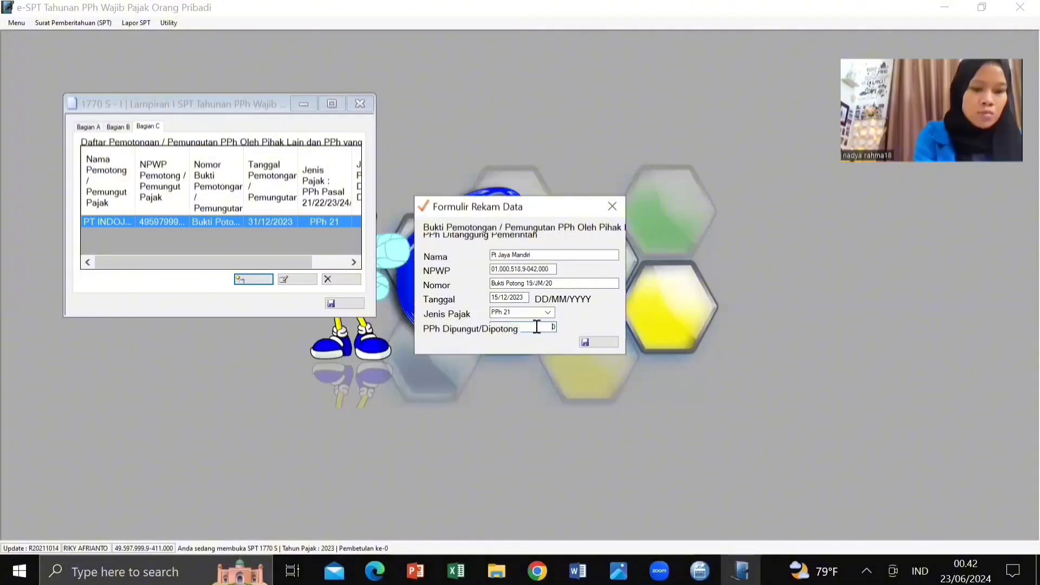
type("7.2")
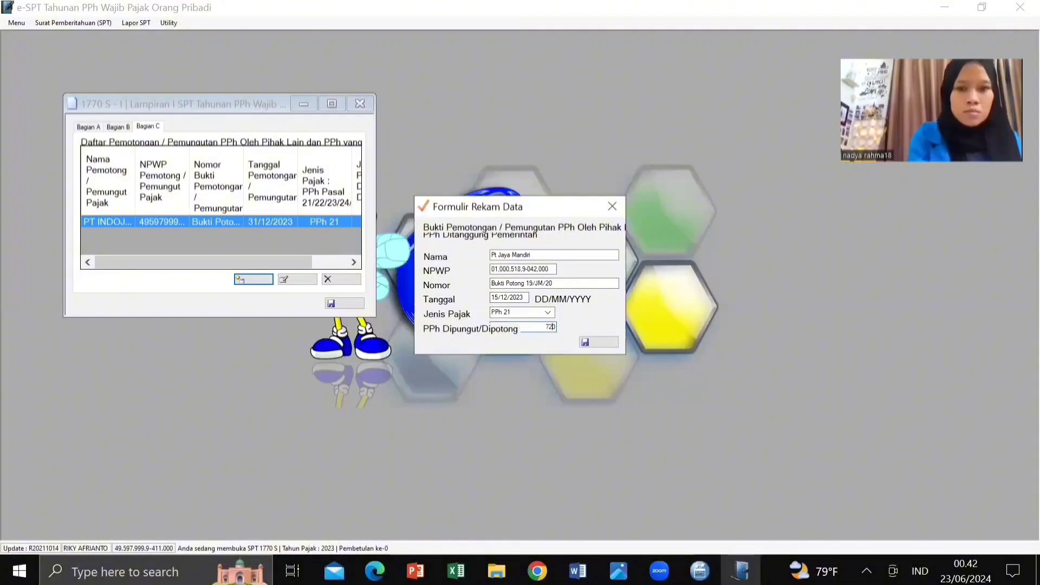
type("00000.00")
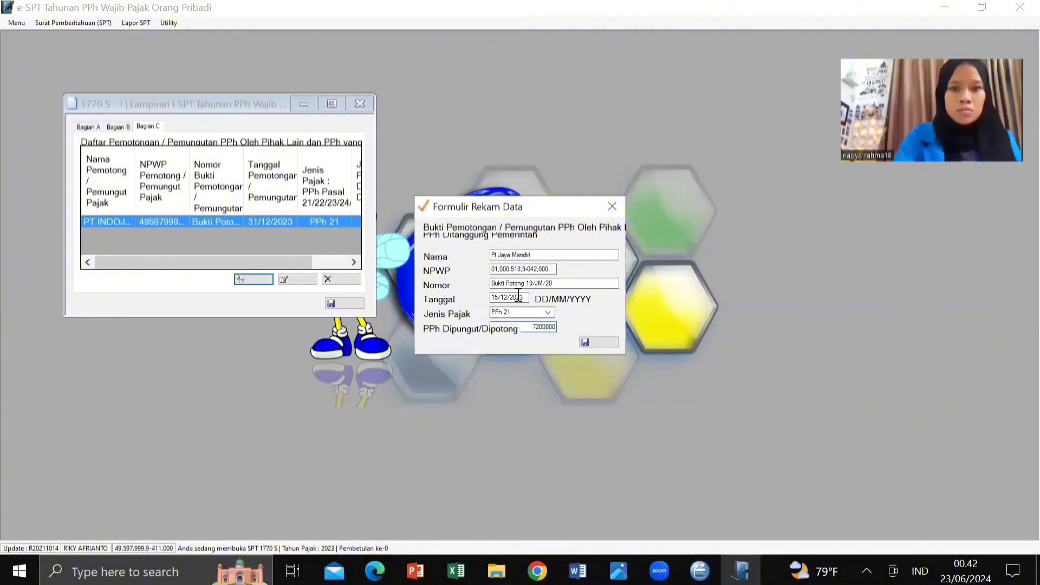
left_click(518, 297)
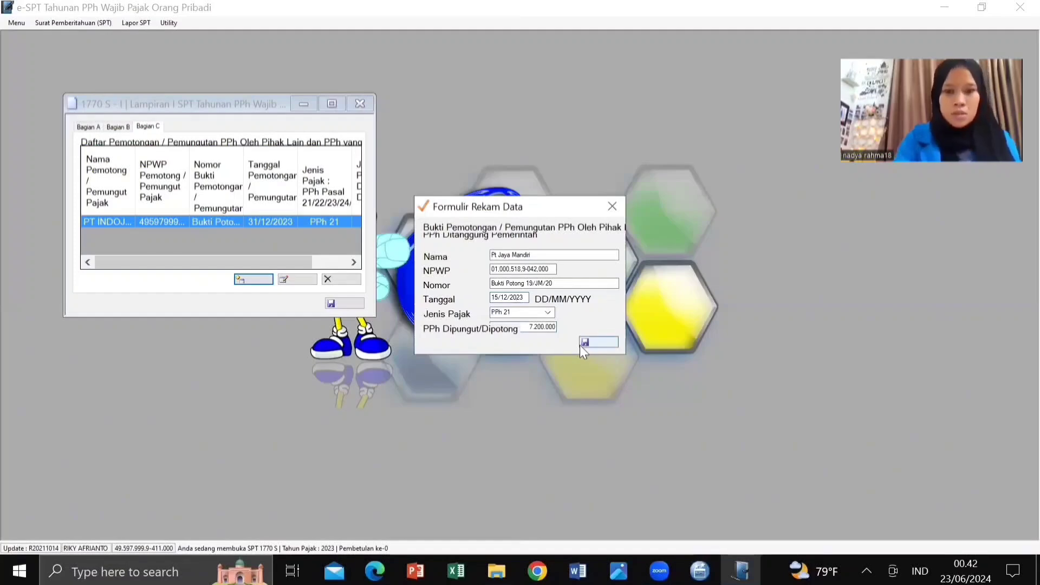
left_click(597, 342)
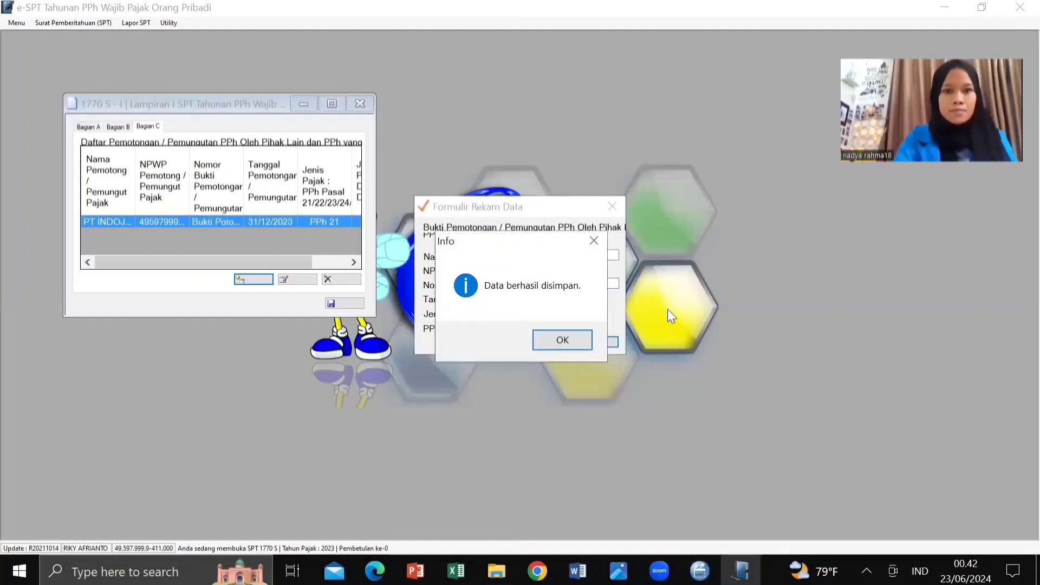
left_click(562, 342)
left_click(344, 303)
left_click(561, 341)
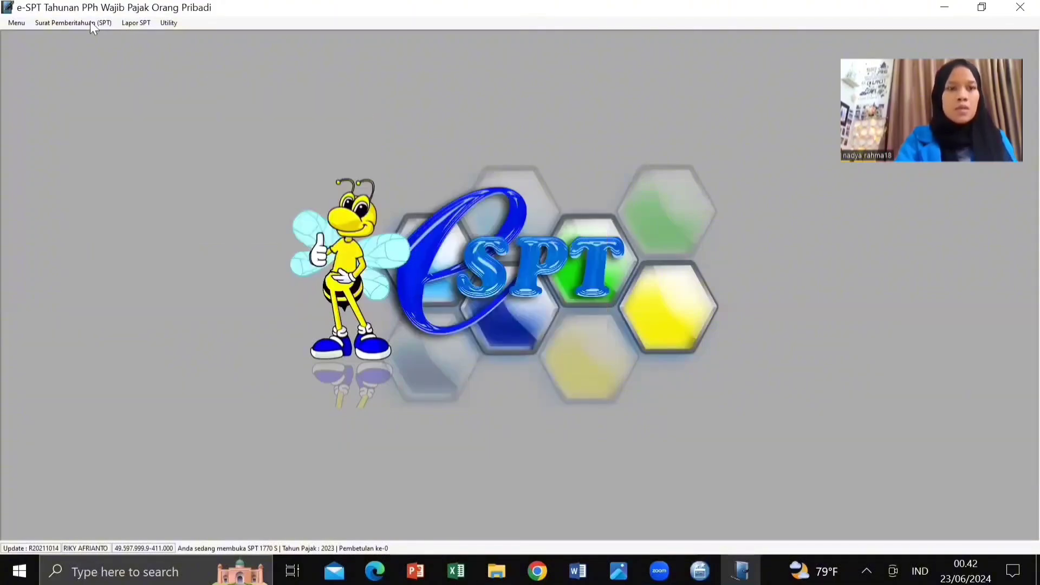
Step: Go to Surat Pemberitahuan (SPT) > 1770 S > Induk to show the taxpayer's identity form
left_click(91, 25)
mouse_move(73, 84)
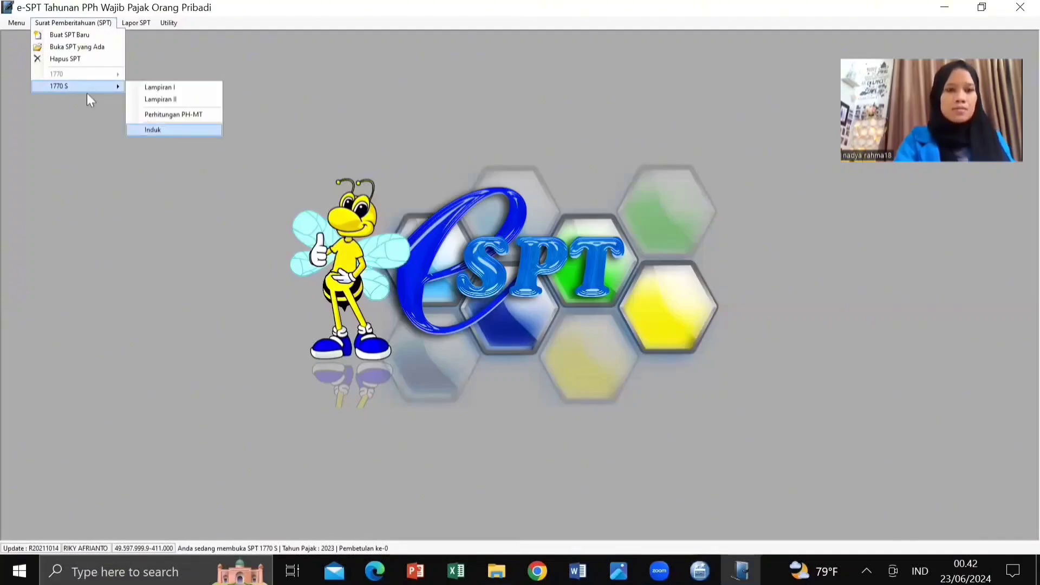
left_click(157, 131)
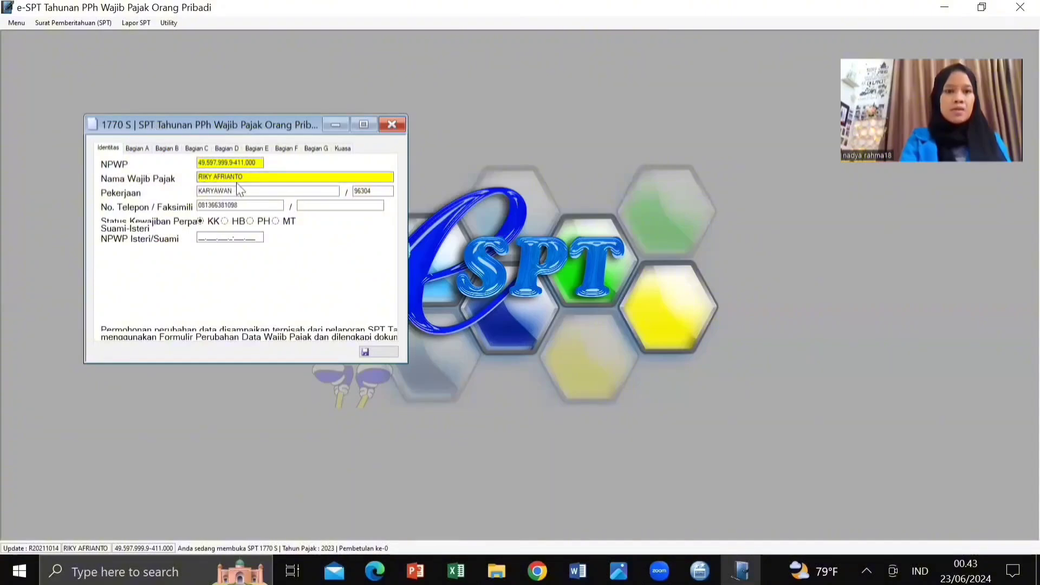
Step: Enter 154.200.000 employment net income in Bagian A row 1, bringing the total to 190.200.000
left_click(134, 150)
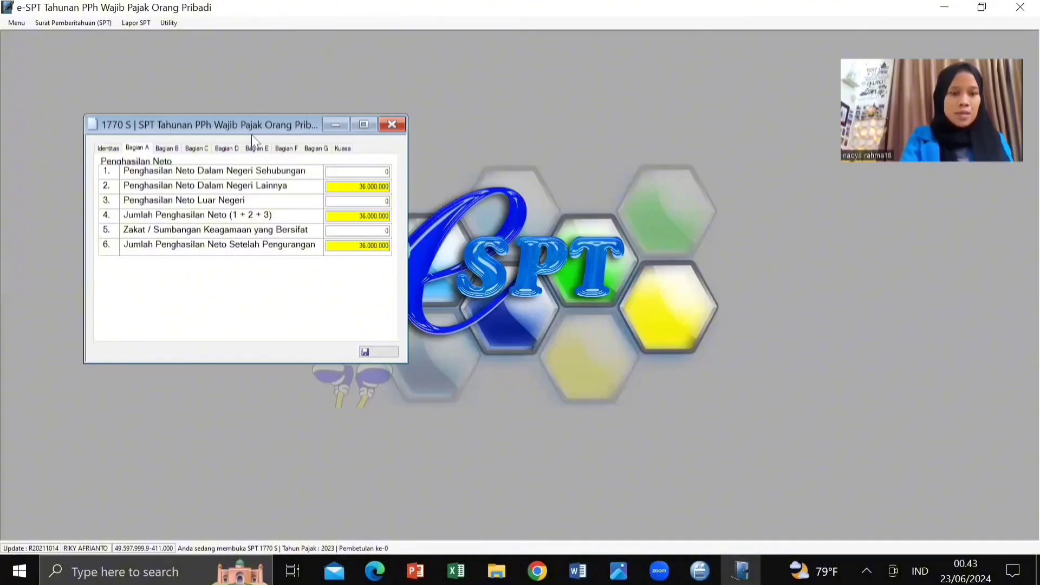
left_click(355, 172)
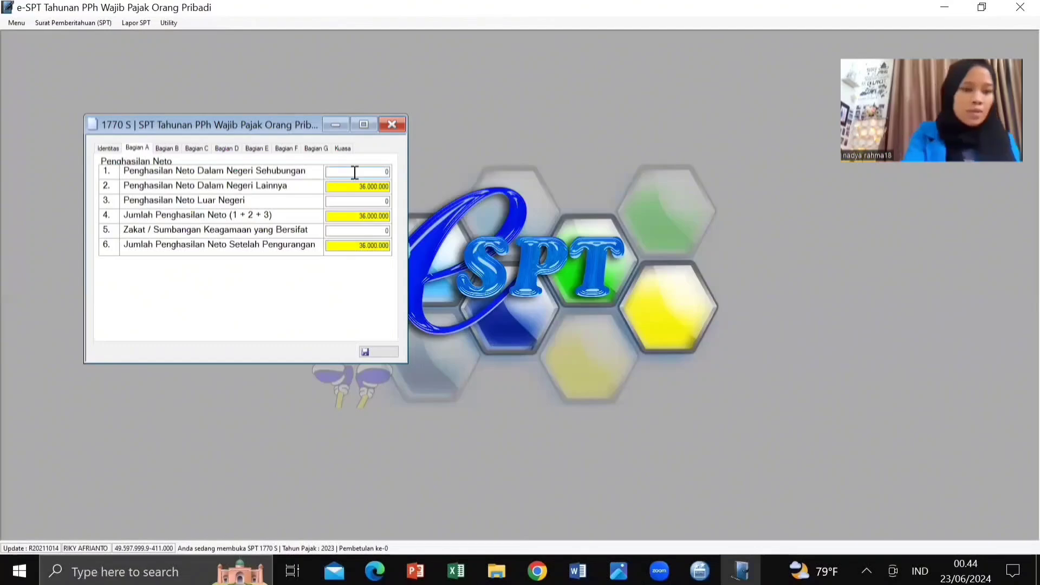
type("15")
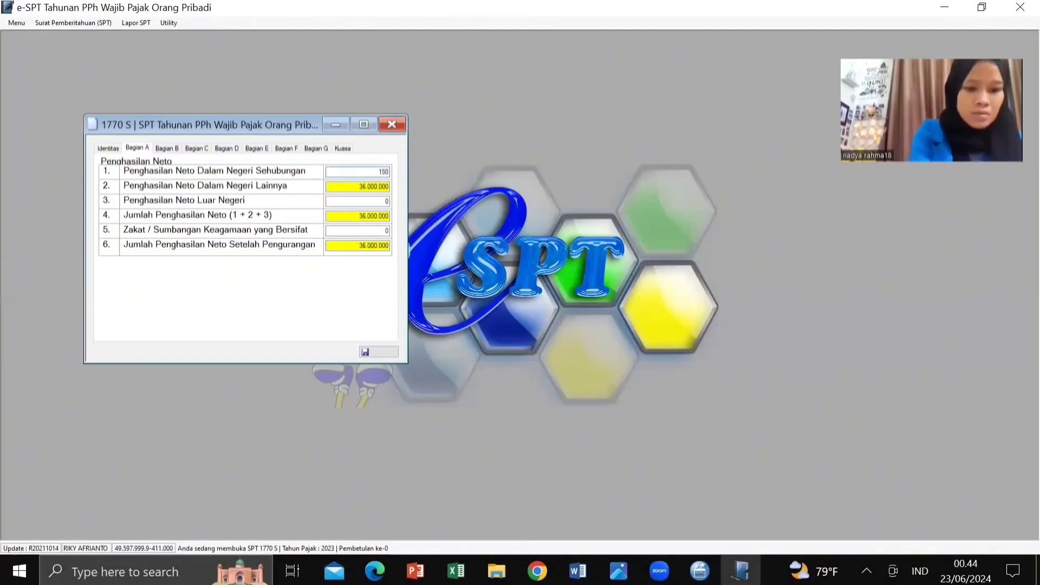
type("4.200")
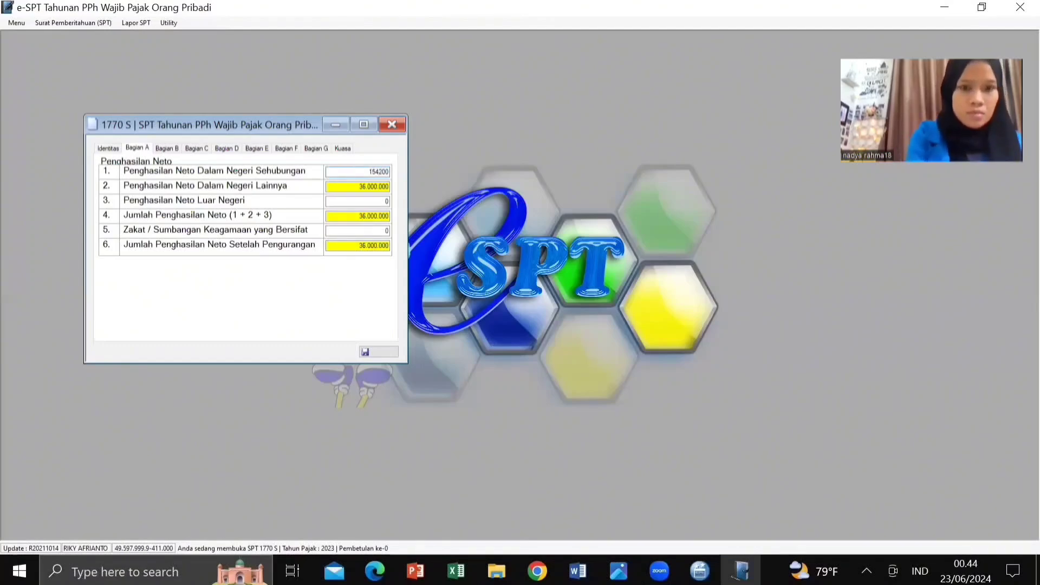
type(".0000")
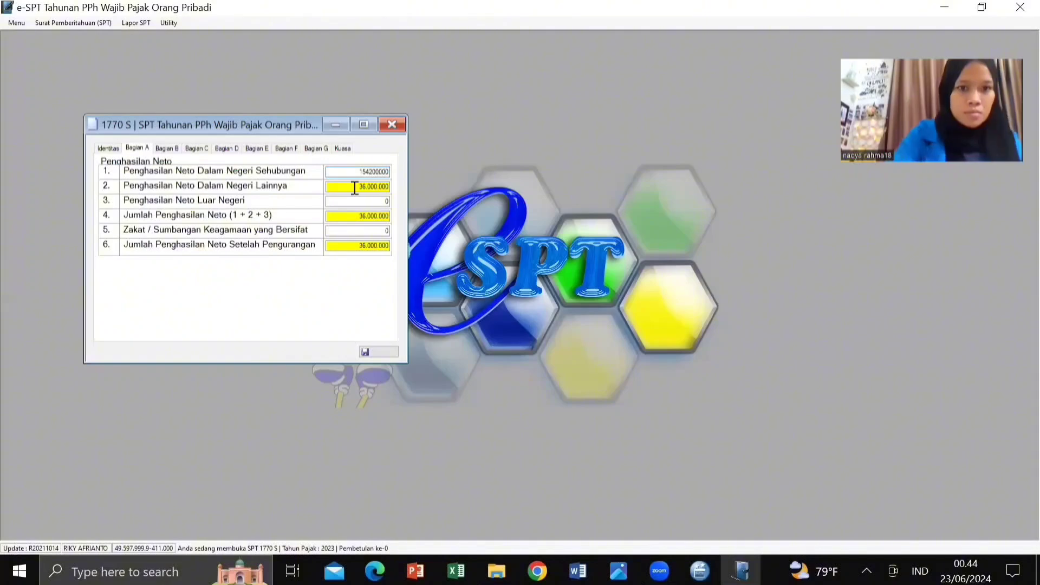
left_click(352, 188)
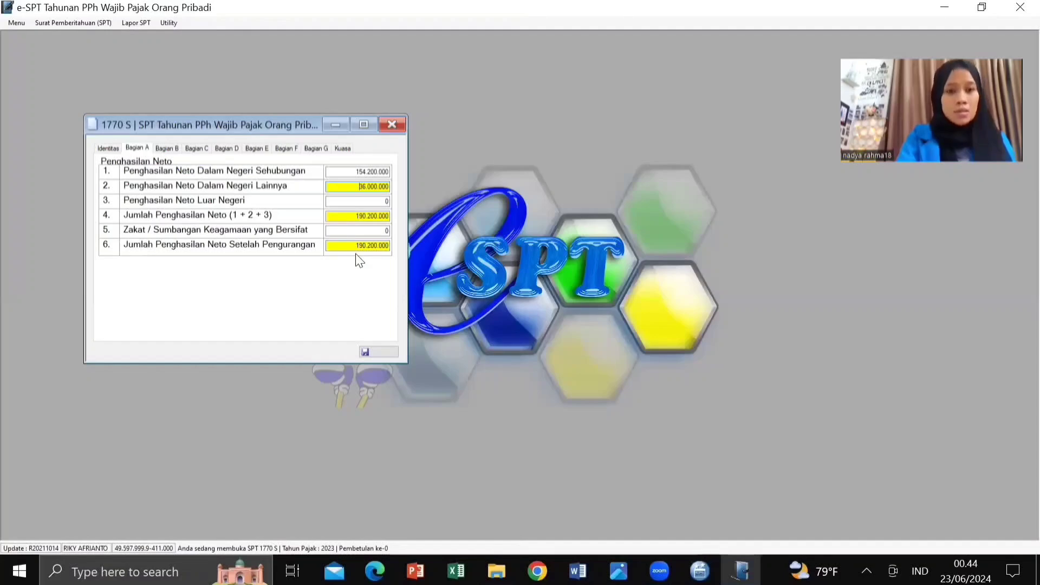
Step: Claim status K/2 on Bagian B (PTKP 67.500.000), then view PPh Terutang 13.405.000 on Bagian C
left_click(167, 149)
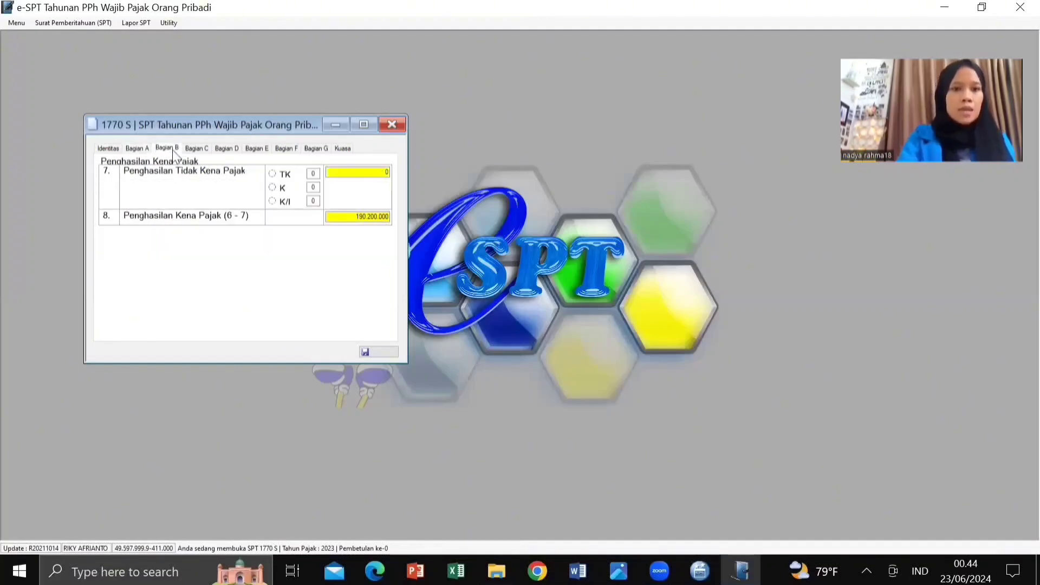
left_click(273, 188)
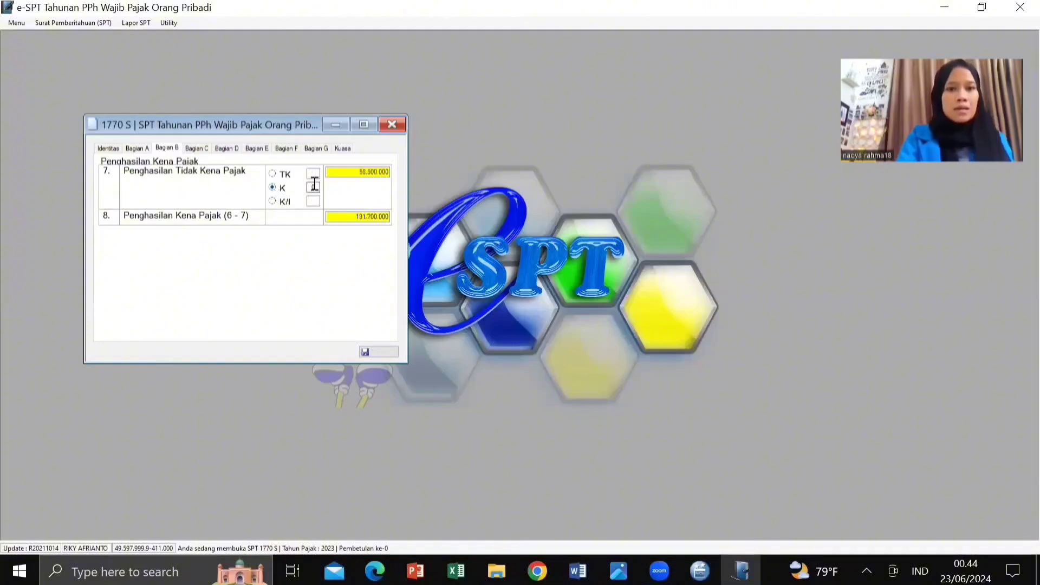
key("BackSpace")
type("2")
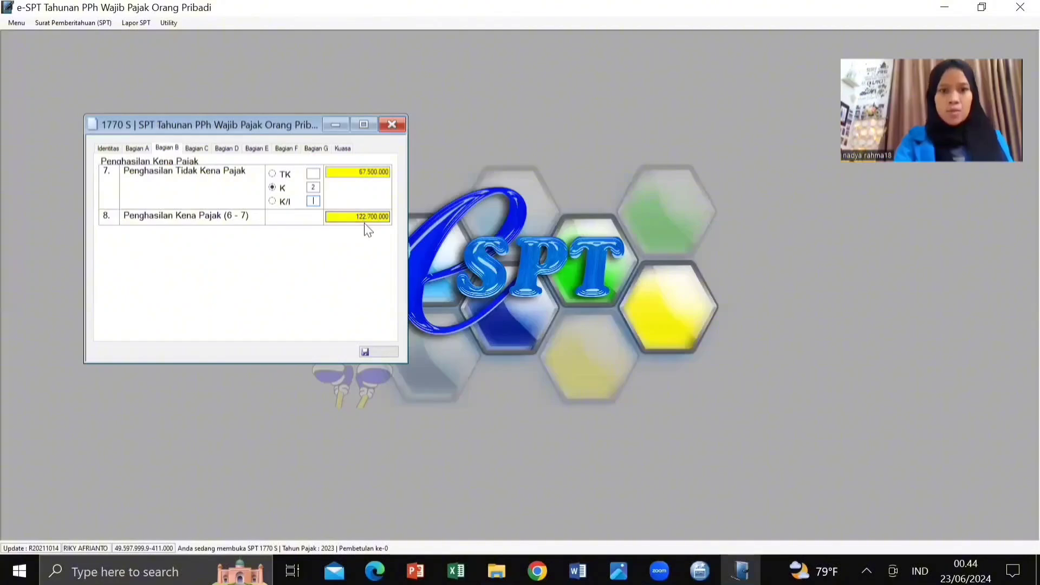
left_click(203, 152)
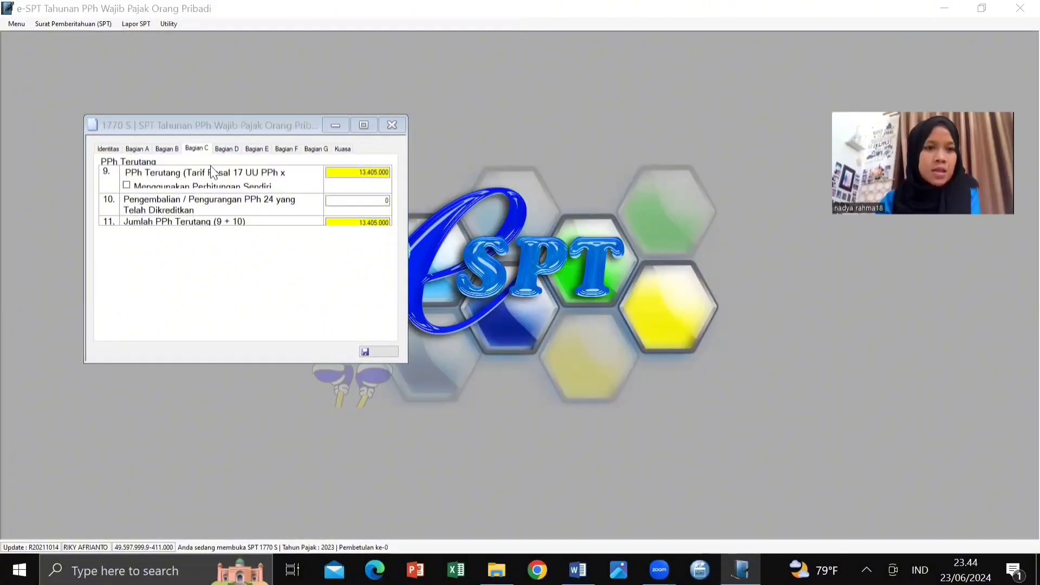
Step: Review Bagian D–F, then tick Fotokopi Formulir 1721-A1 as an attachment on Bagian G
left_click(227, 150)
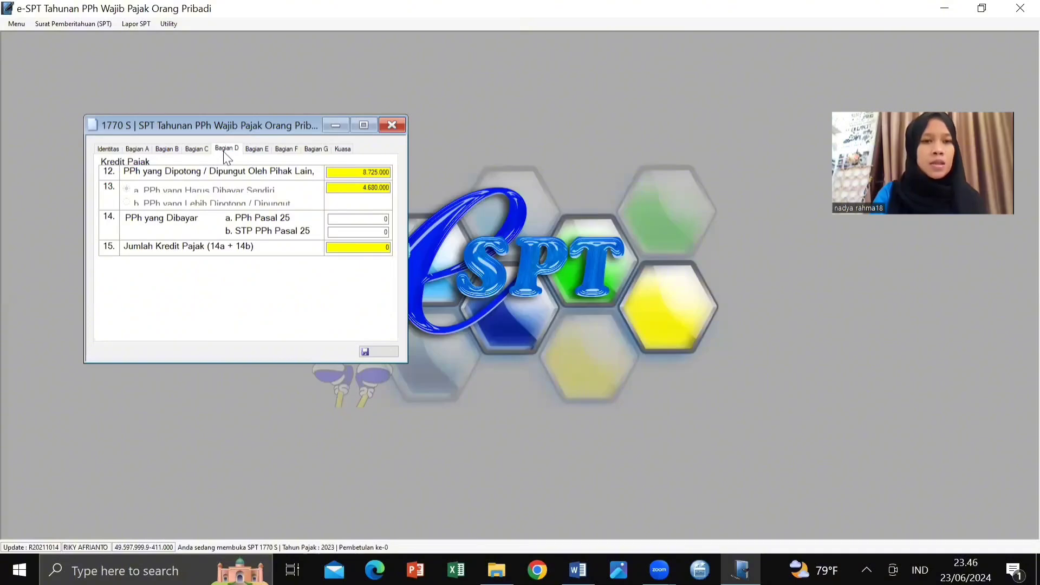
left_click(252, 151)
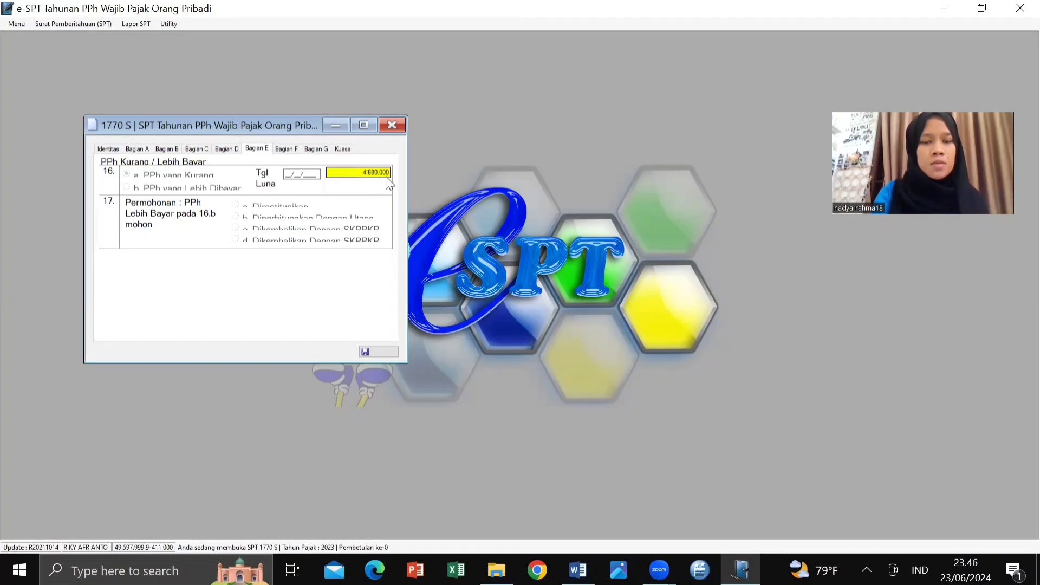
left_click(280, 152)
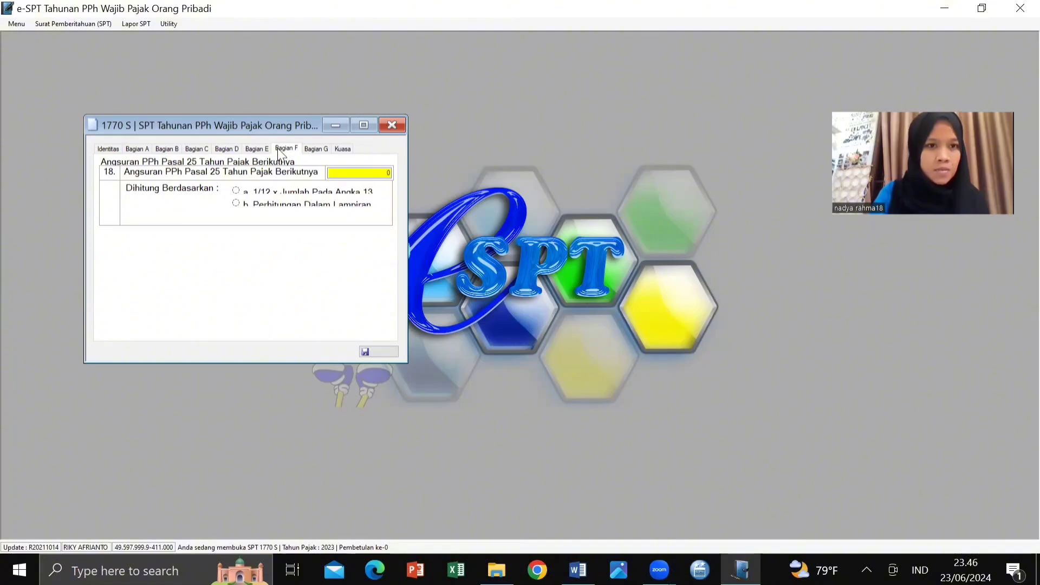
left_click(316, 149)
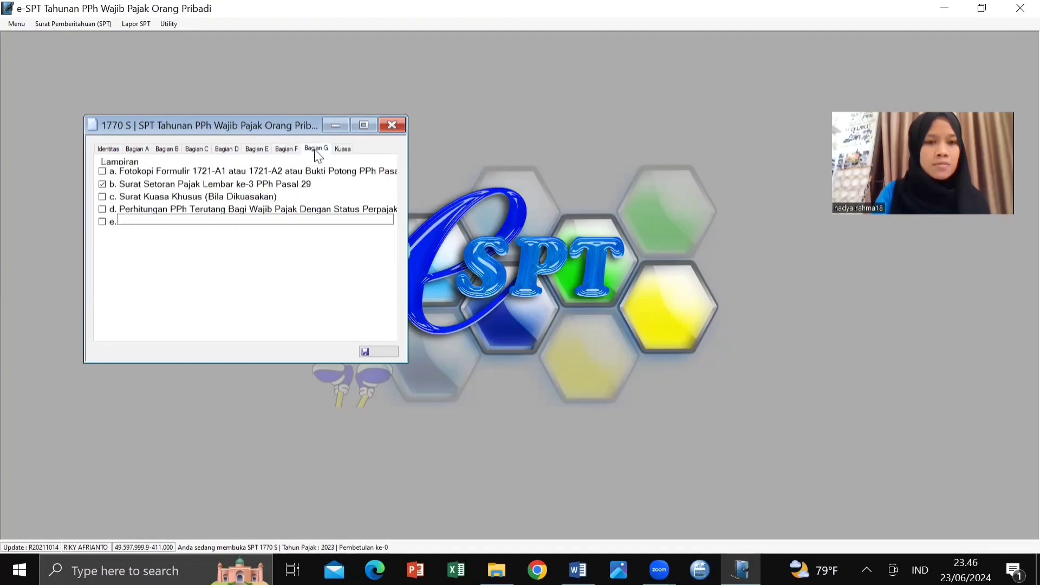
left_click(293, 151)
left_click(317, 149)
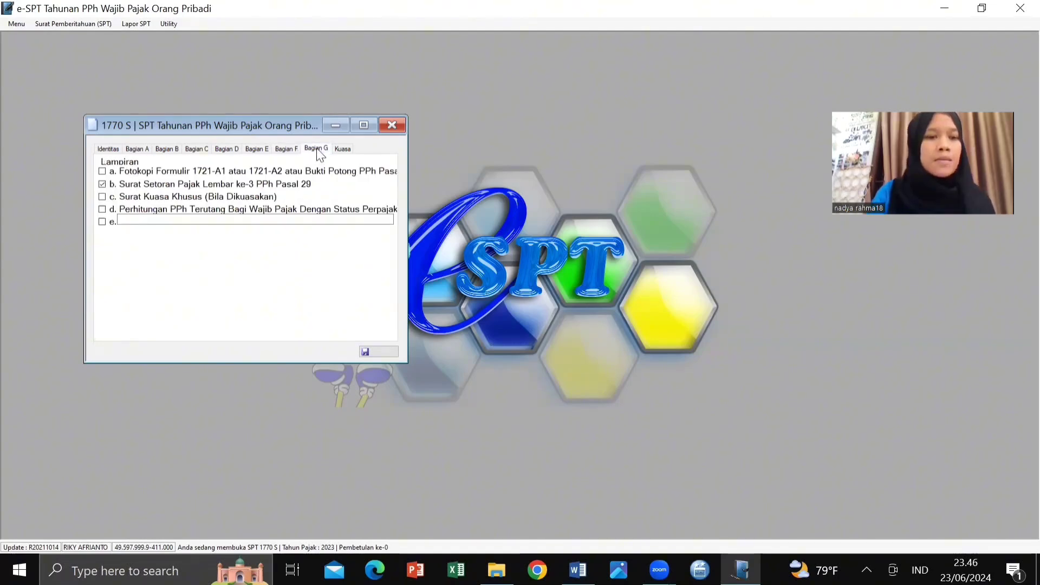
left_click(102, 172)
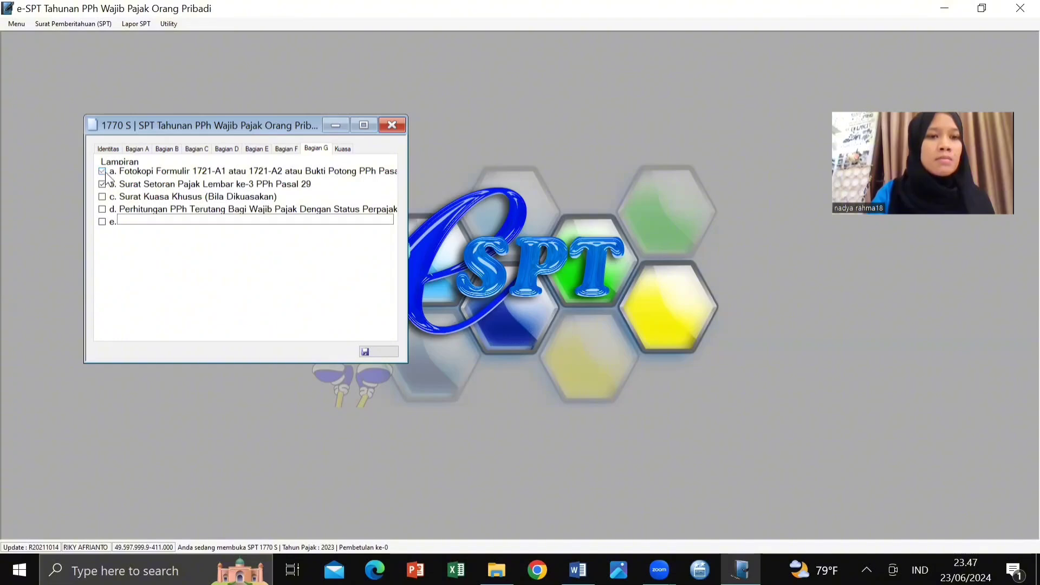
left_click(342, 148)
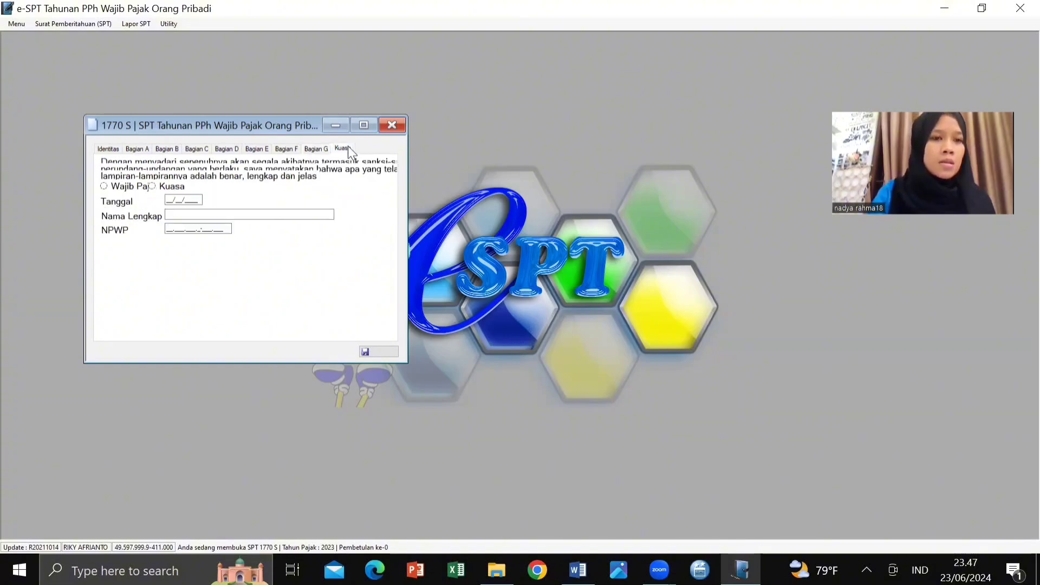
Step: Sign the Kuasa declaration as the taxpayer, dated 31/12/2023
left_click(104, 186)
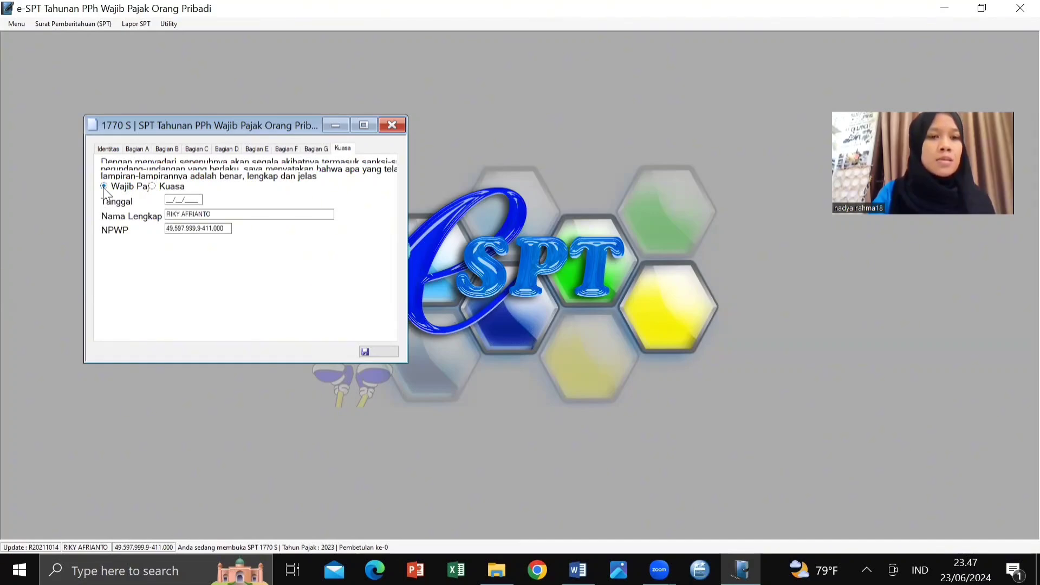
left_click(169, 200)
type("31/12/")
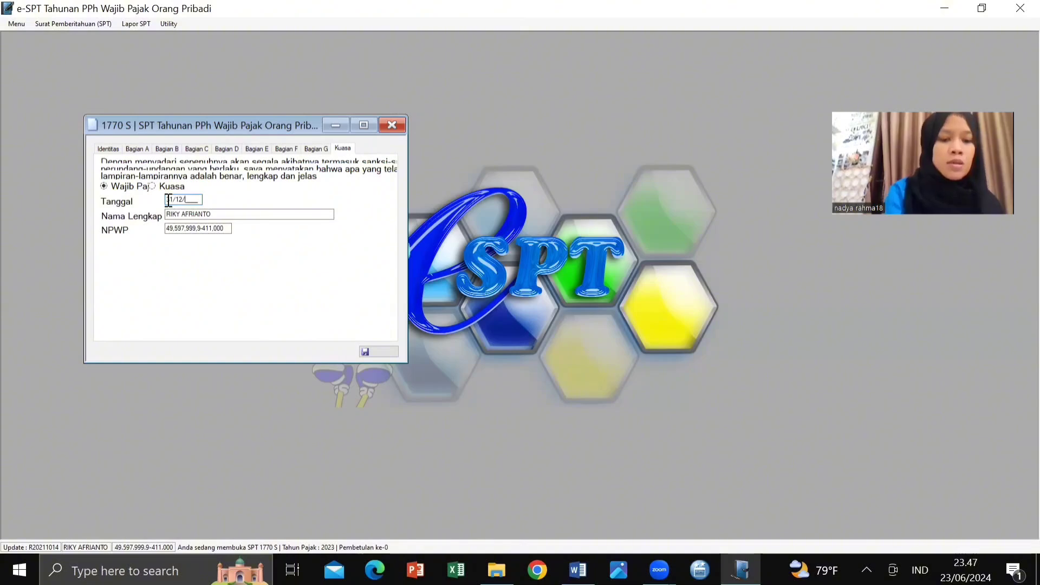
type("20")
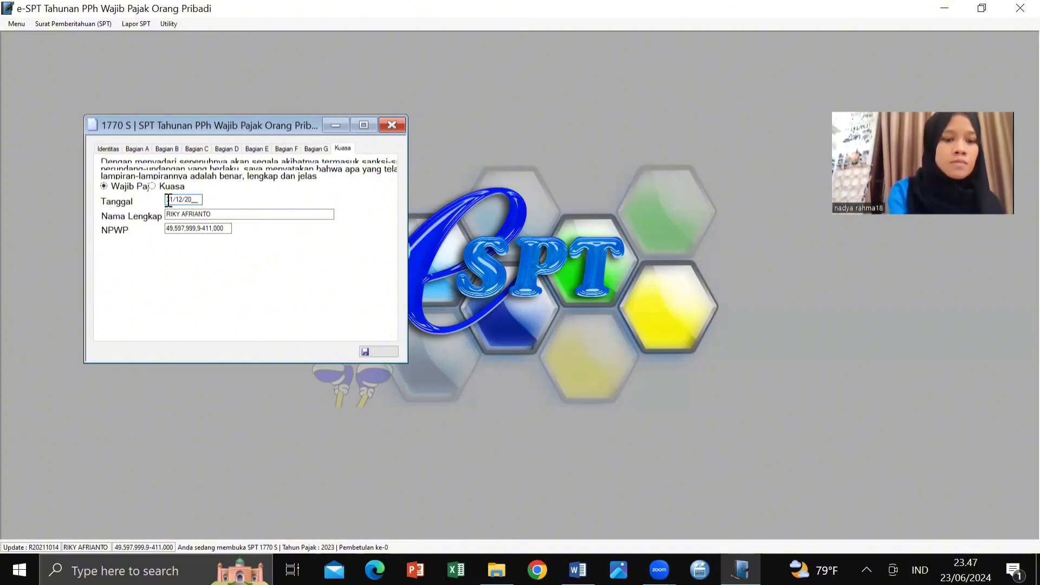
type("23")
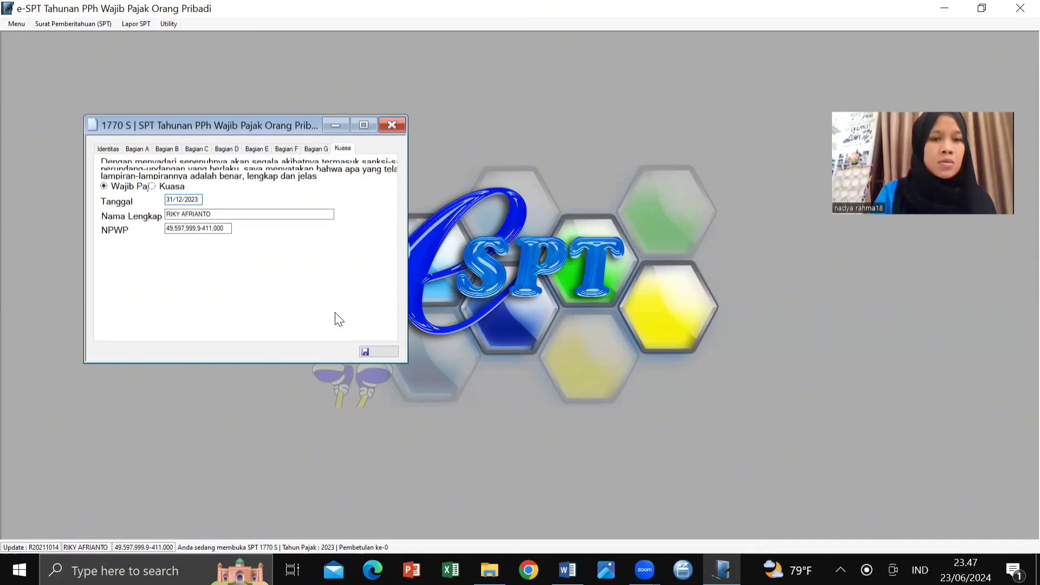
Step: Save the completed 1770 S Induk form and close it
left_click(371, 354)
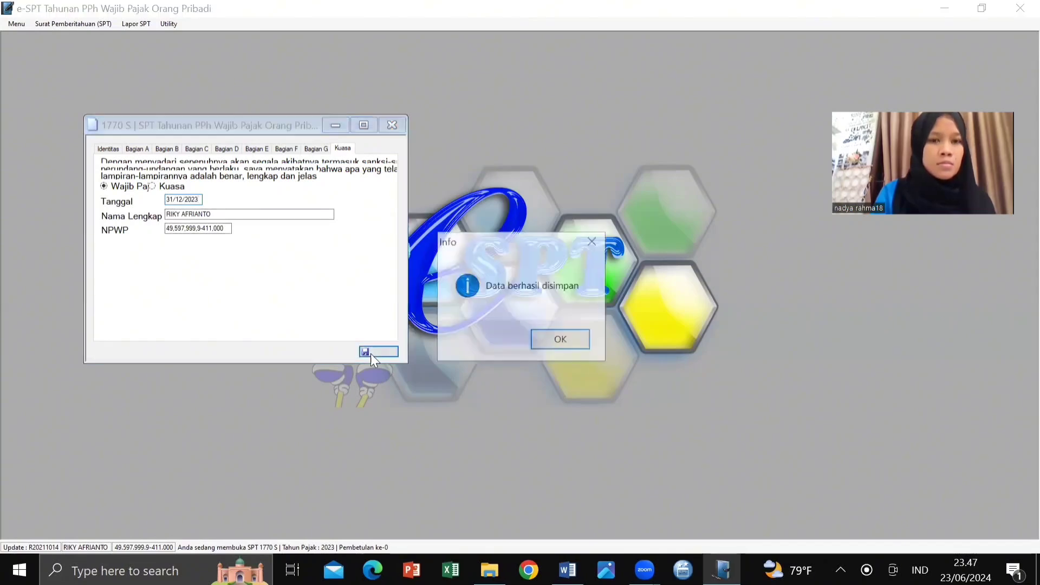
left_click(560, 341)
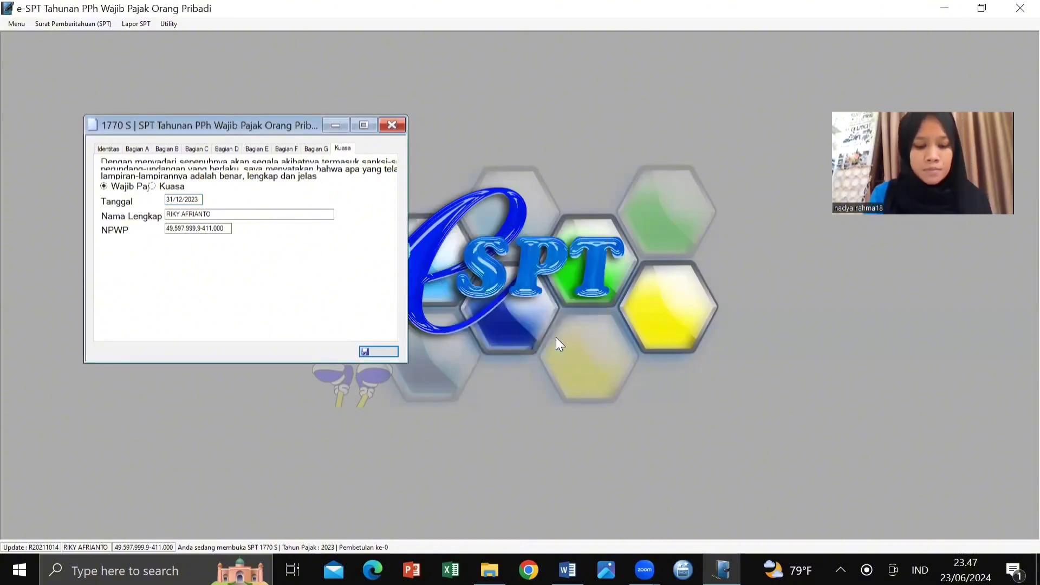
left_click(394, 128)
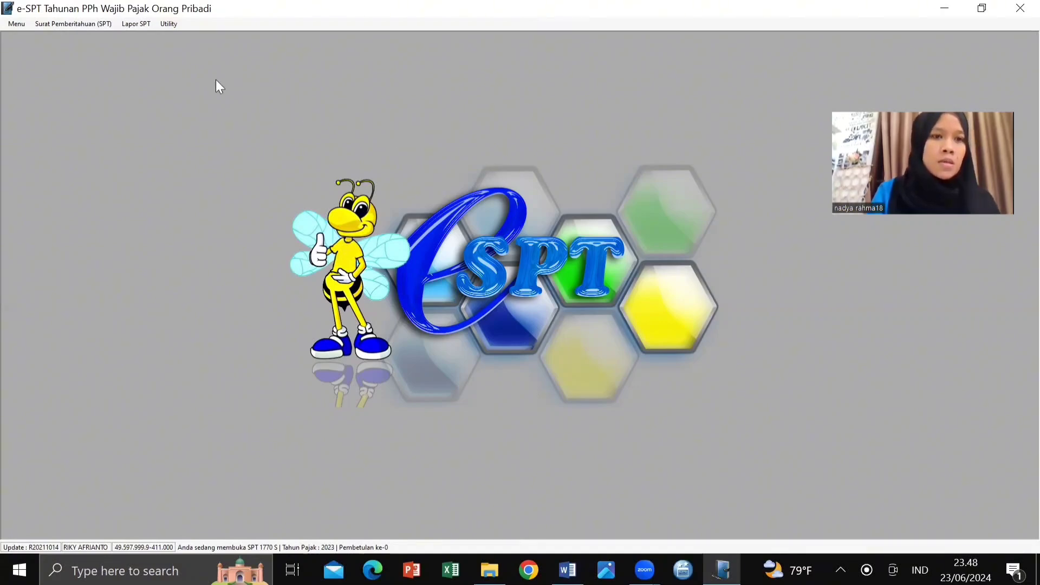
Step: Start a new SSP payment record with deposit type 200 (Tahunan PPh Orang Pribadi)
left_click(137, 24)
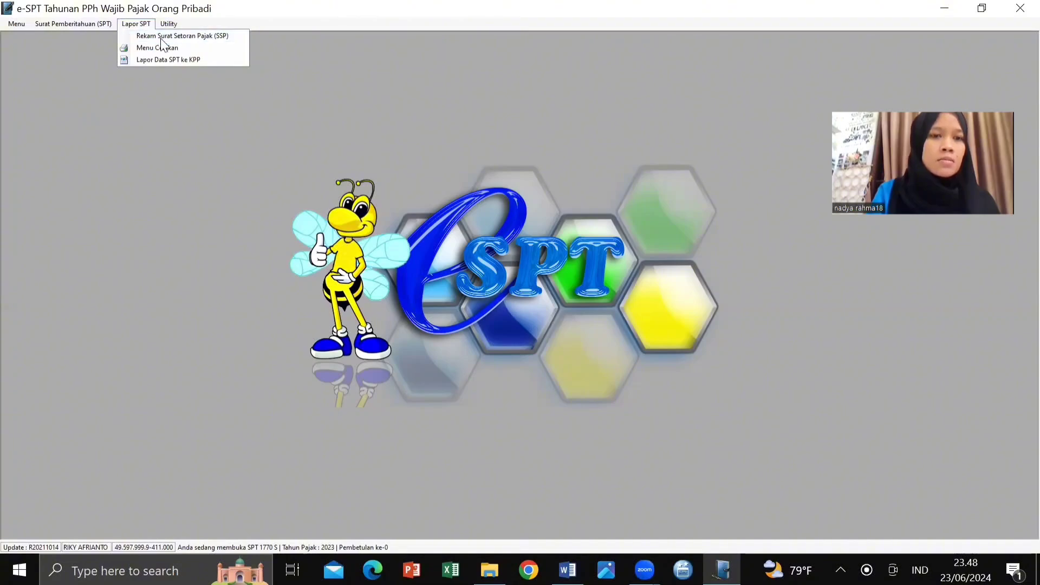
left_click(161, 37)
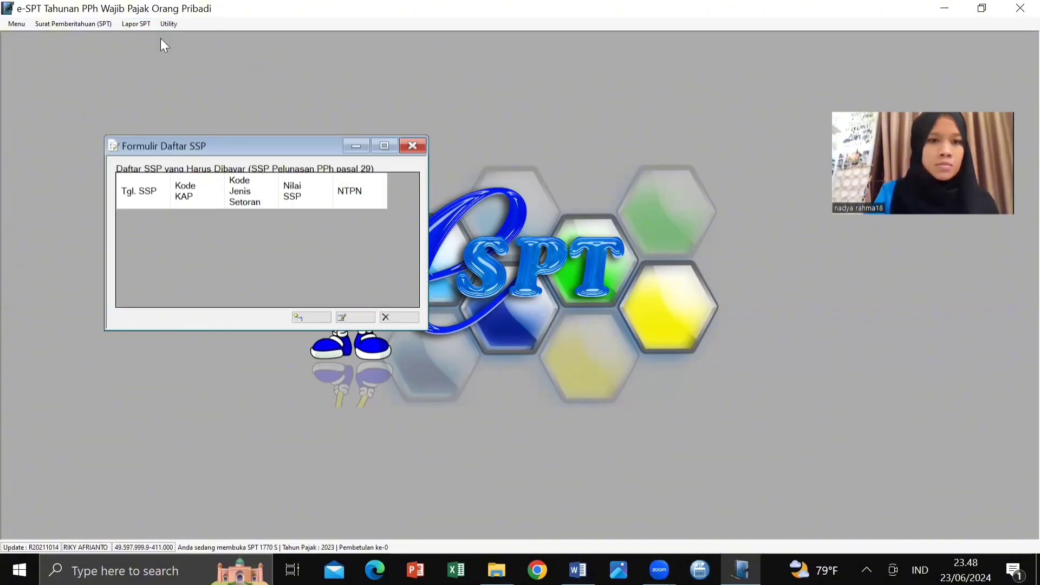
left_click(313, 318)
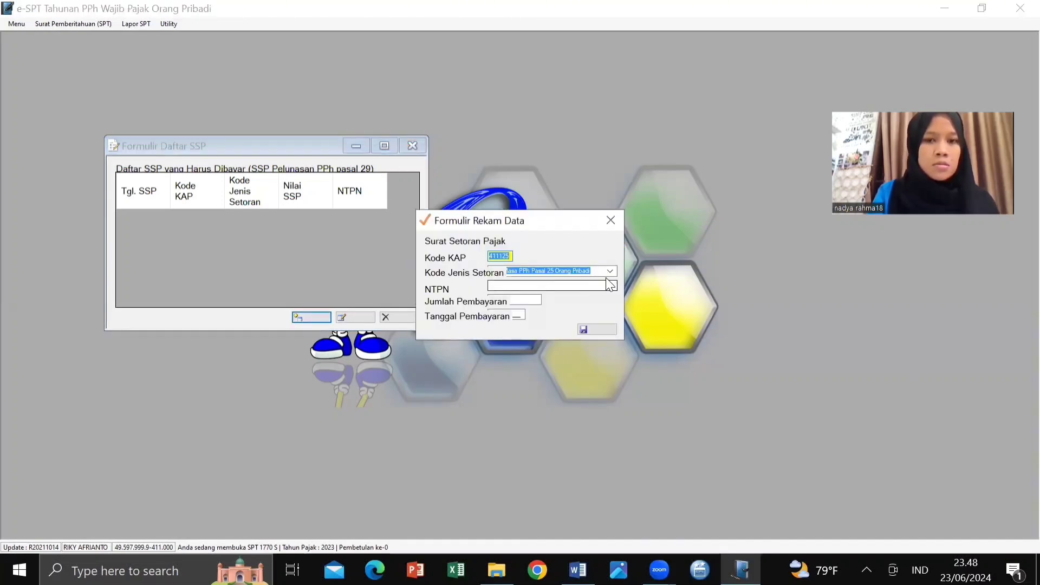
left_click(609, 272)
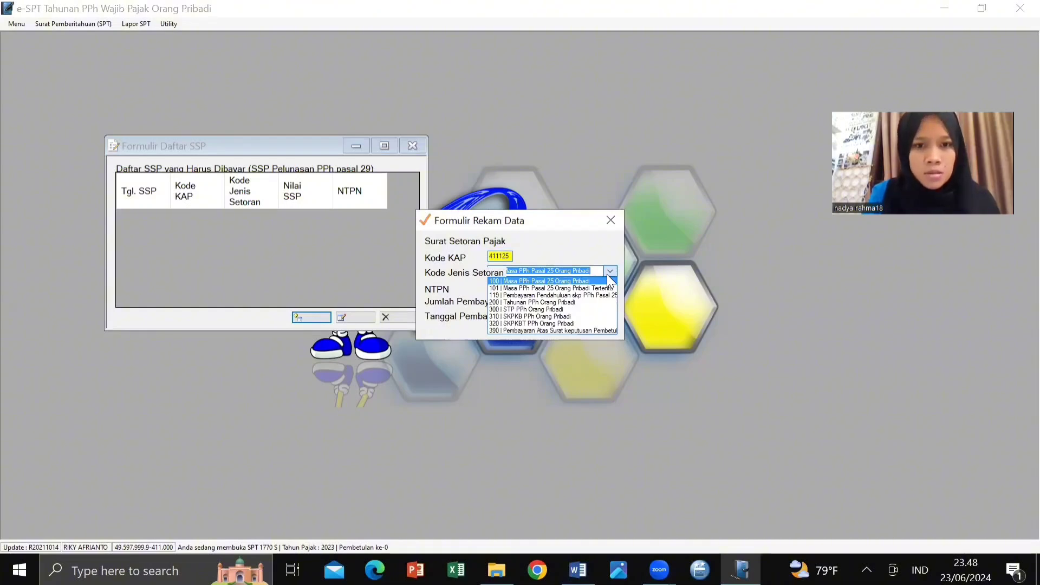
left_click(553, 301)
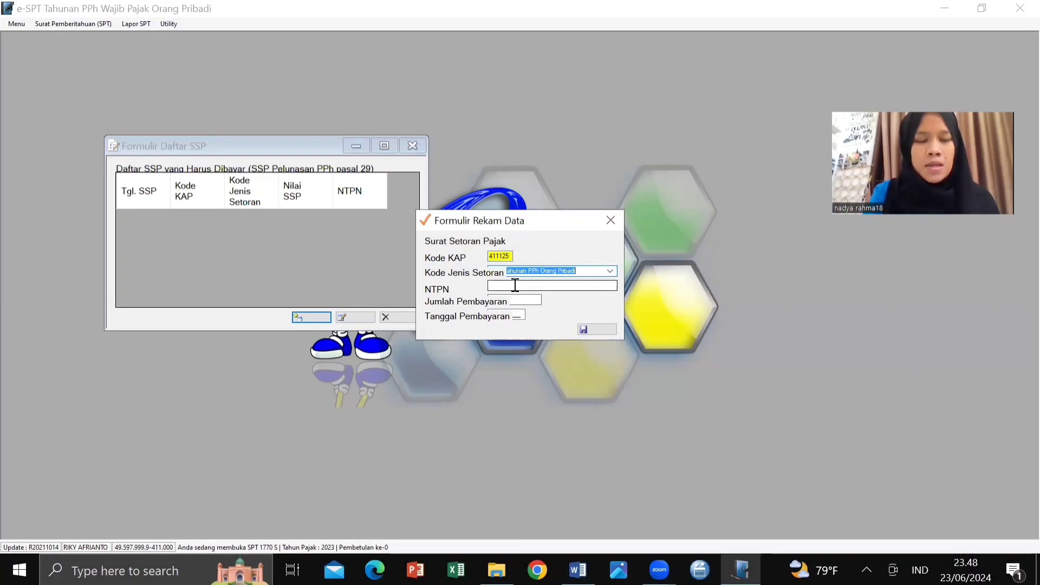
Step: Enter the NTPN and amount 4.680.000, save the payment, and close the SSP list
left_click(515, 286)
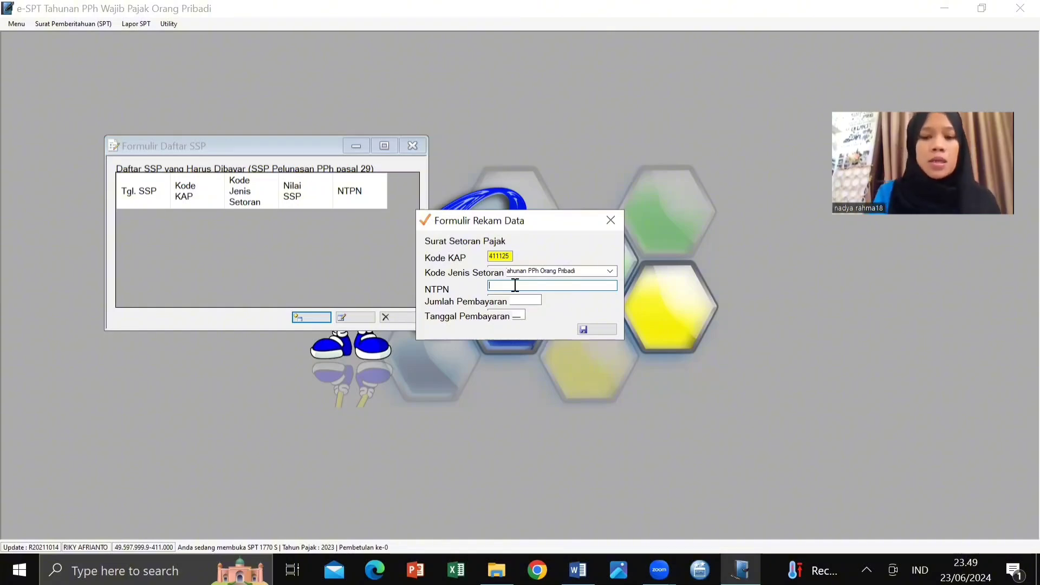
type("000")
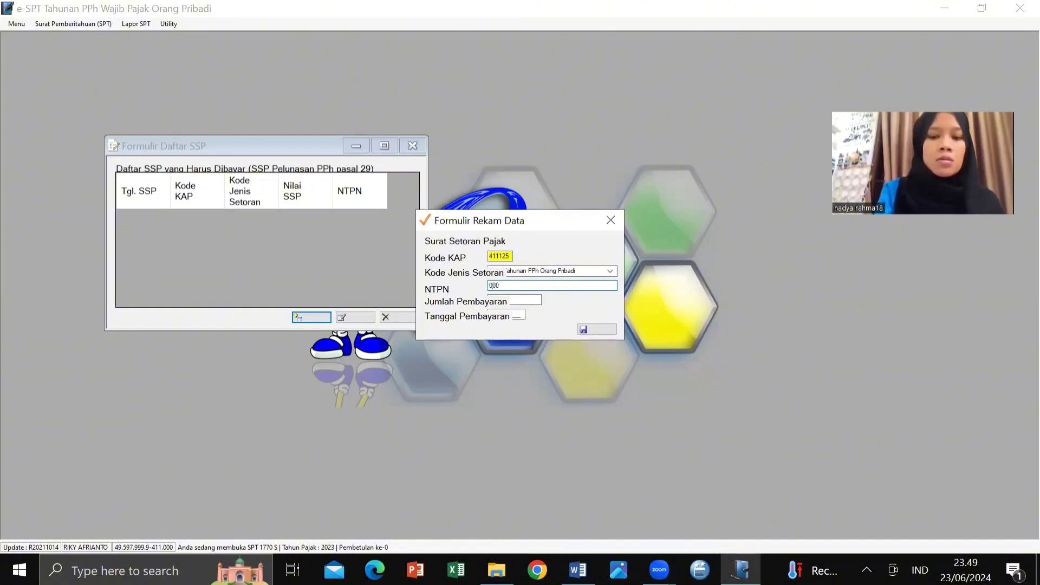
type("0000000")
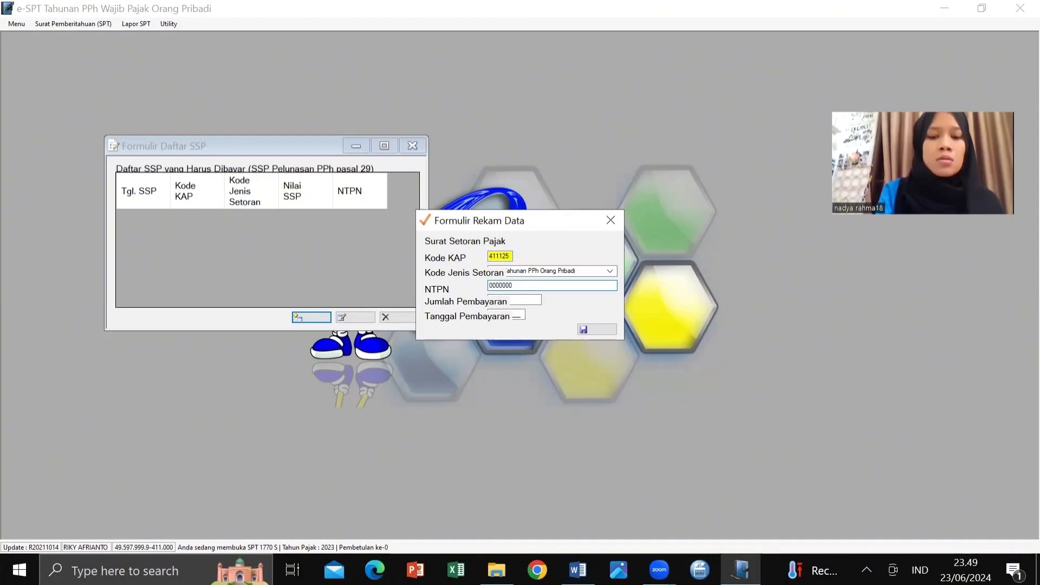
type("000001")
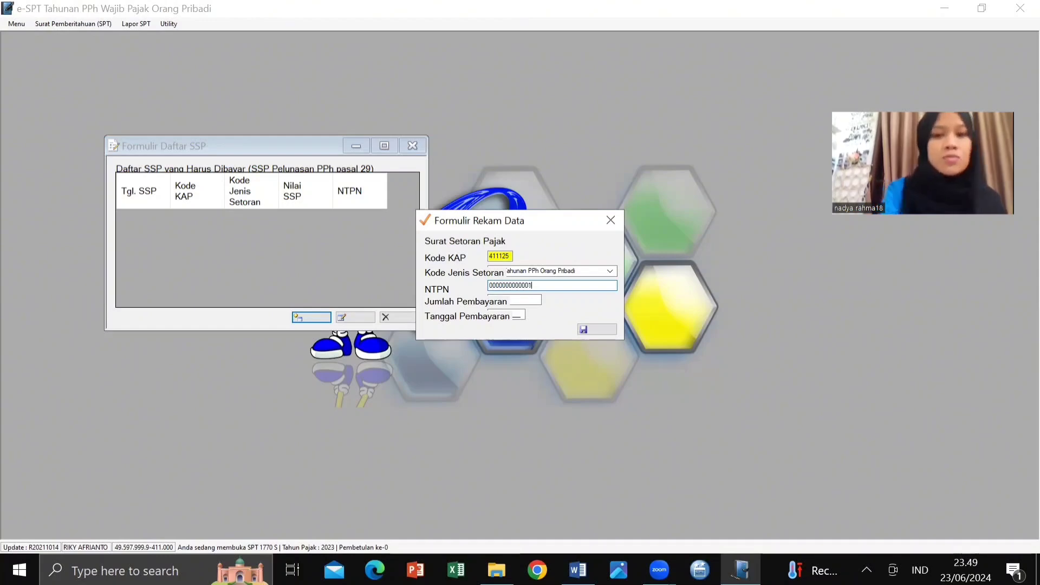
key("Tab")
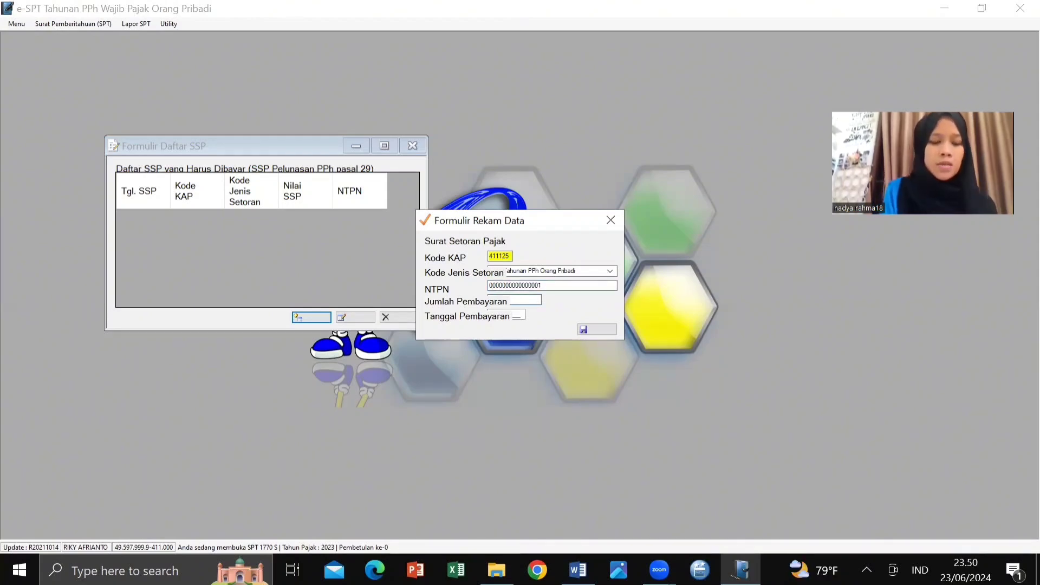
type("4")
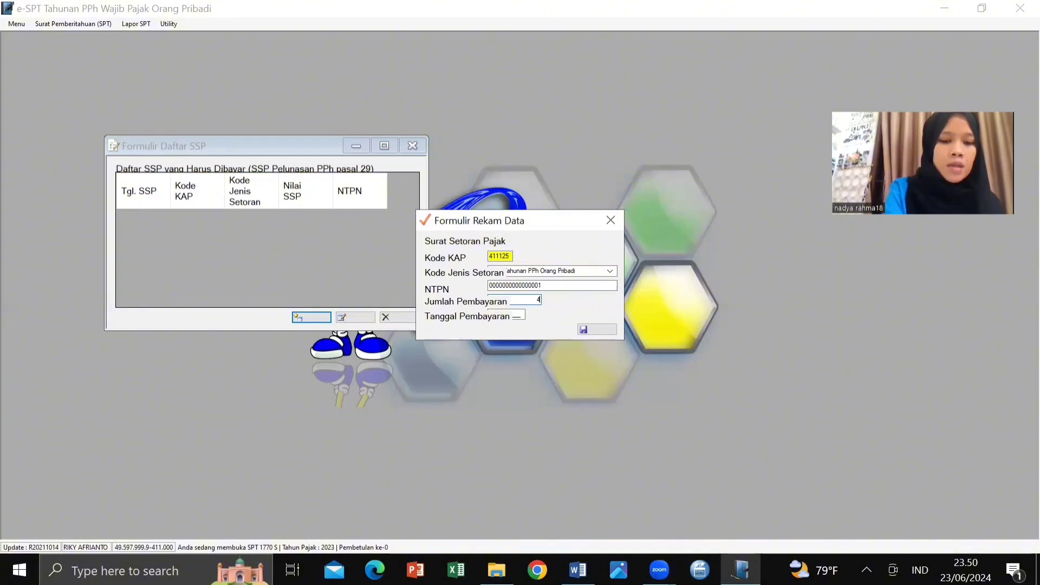
type("6800000")
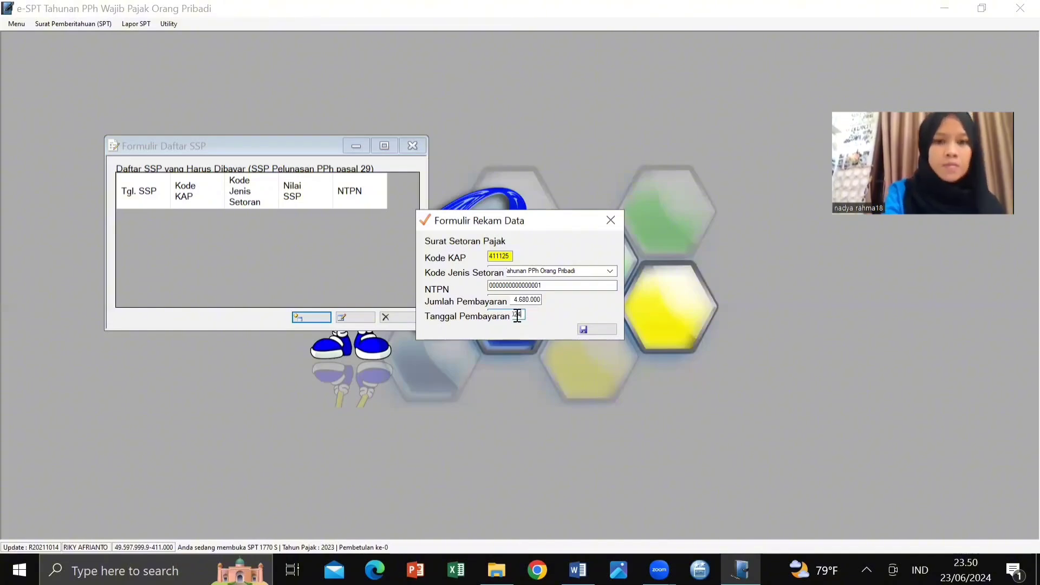
left_click(589, 332)
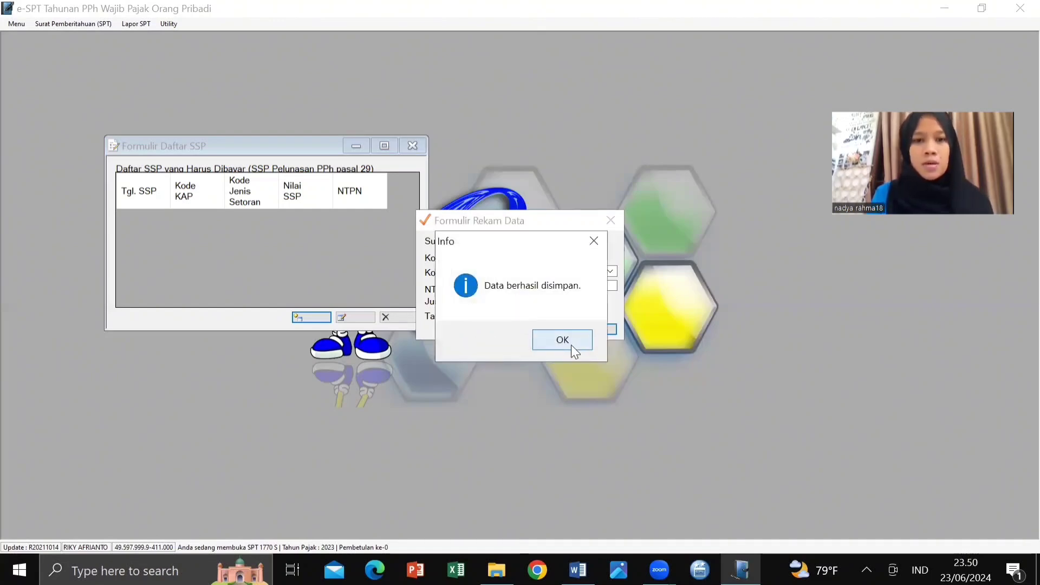
left_click(571, 344)
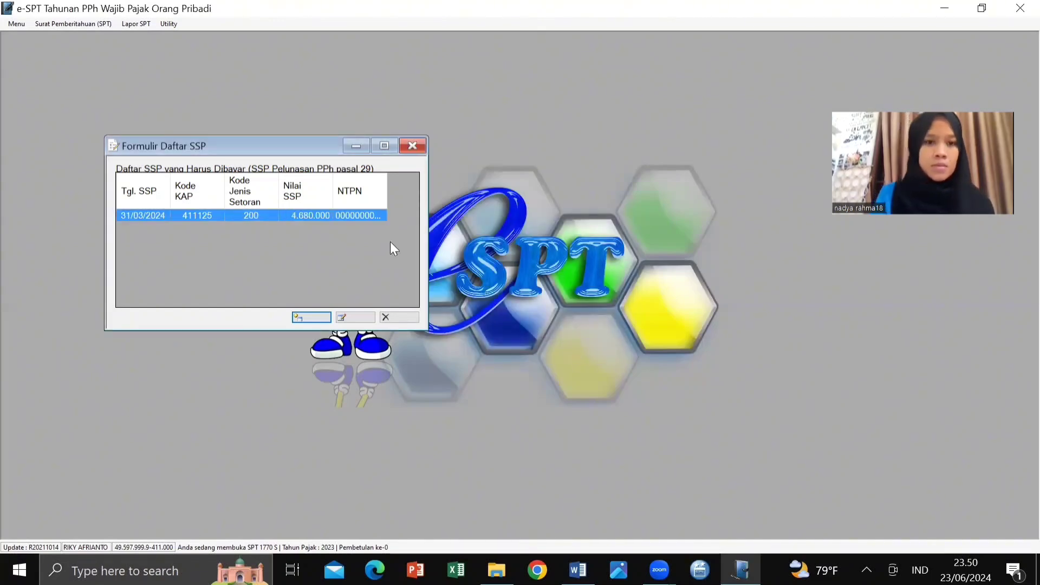
left_click(413, 147)
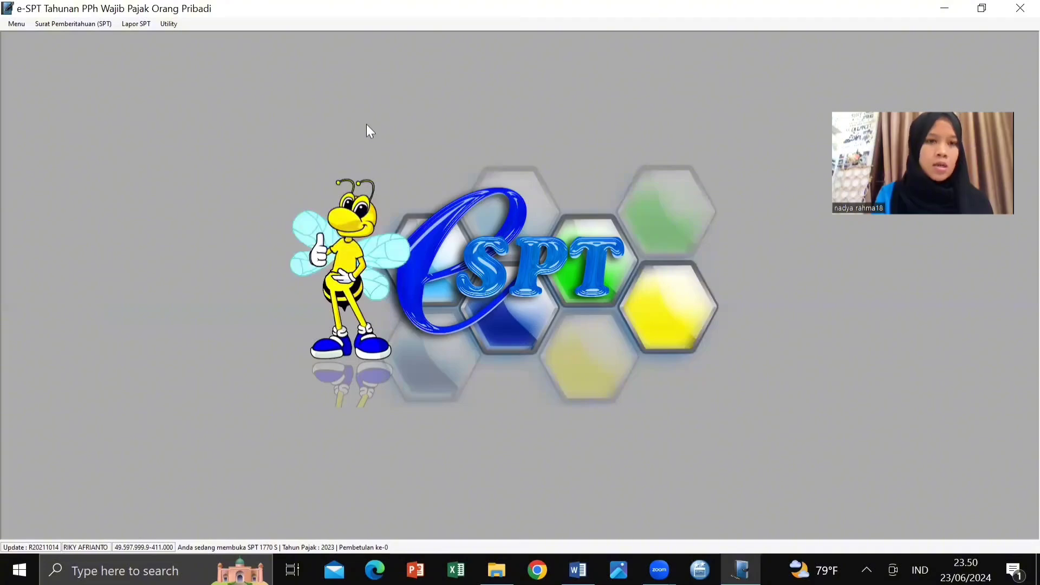
Step: Preview the printed 1770 S form for tax year 2023 in a maximized window
left_click(136, 24)
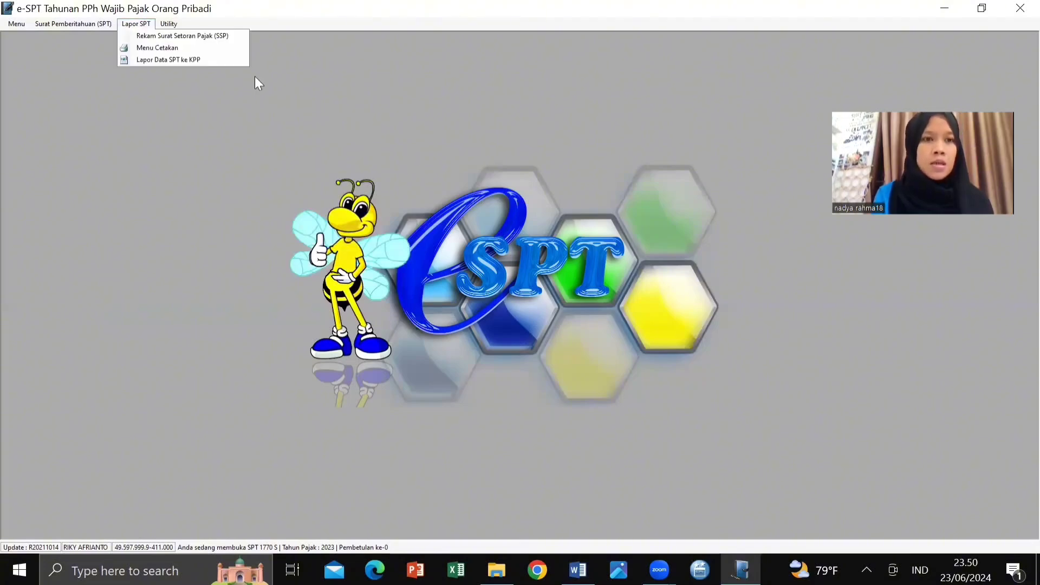
left_click(148, 51)
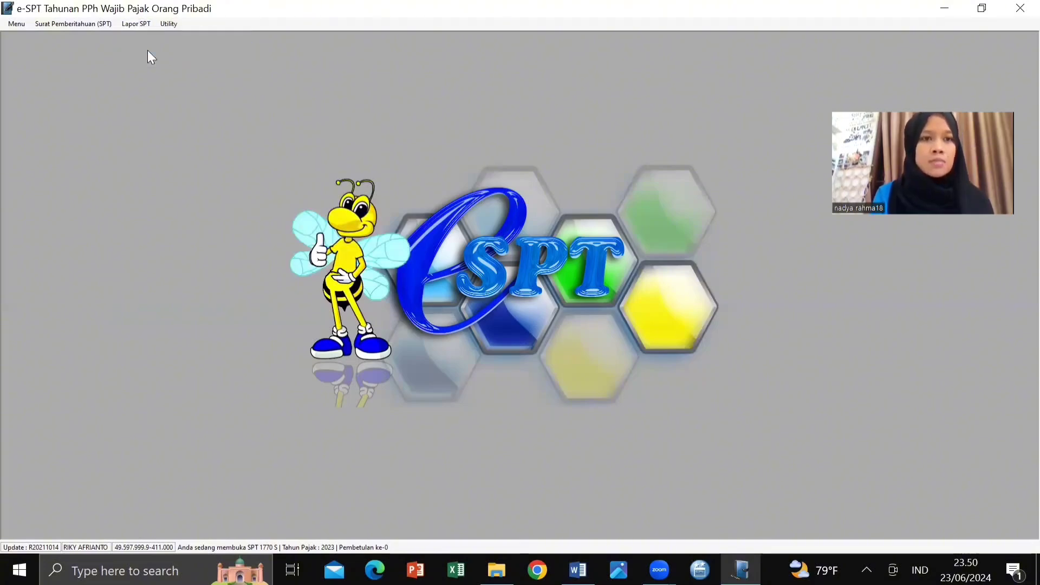
left_click(389, 359)
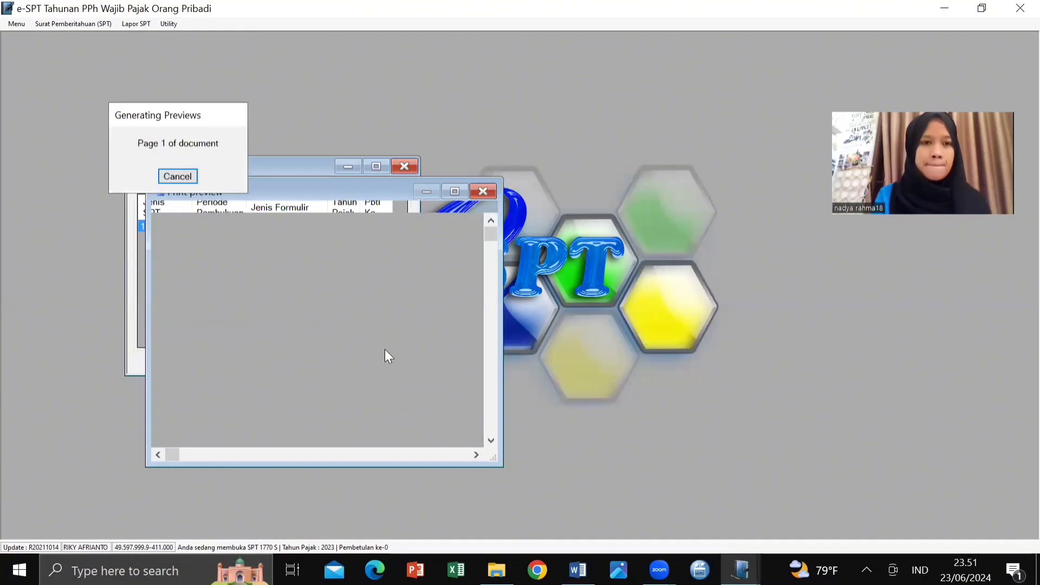
left_click(454, 193)
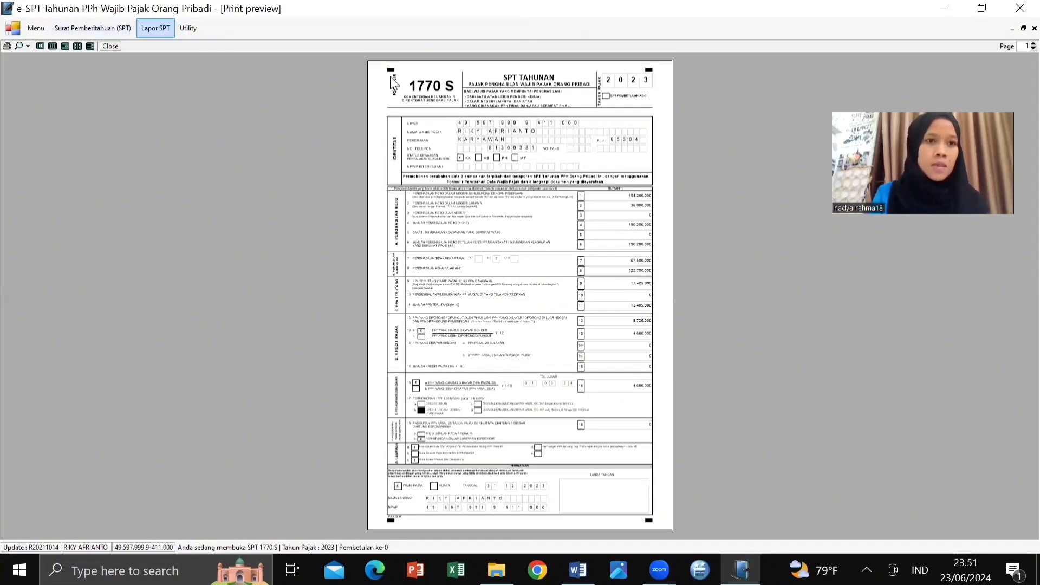
left_click(156, 29)
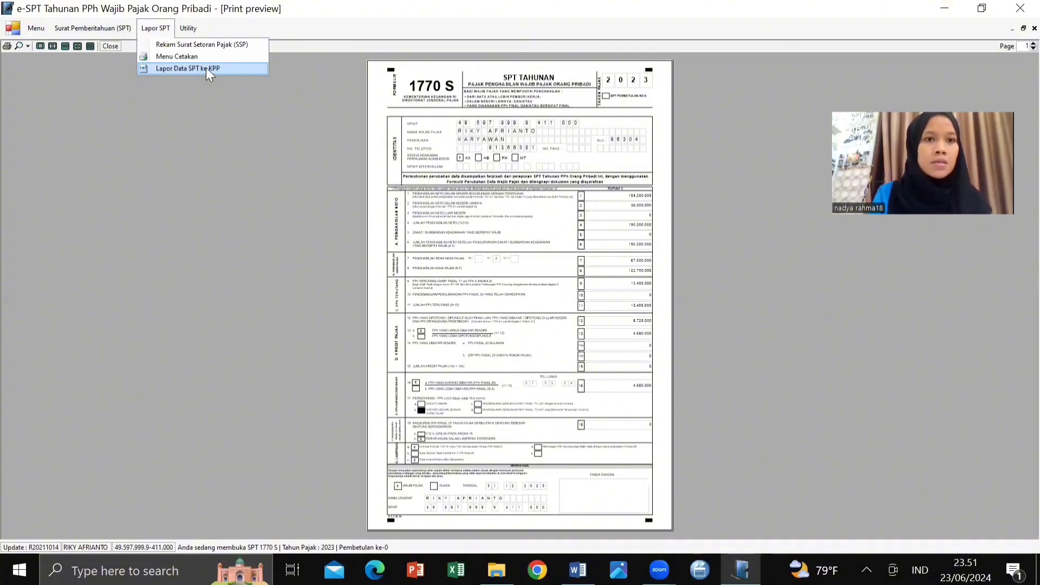
Step: Export the 1770 S report as a CSV file to the LENOVO (D:) drive
left_click(207, 69)
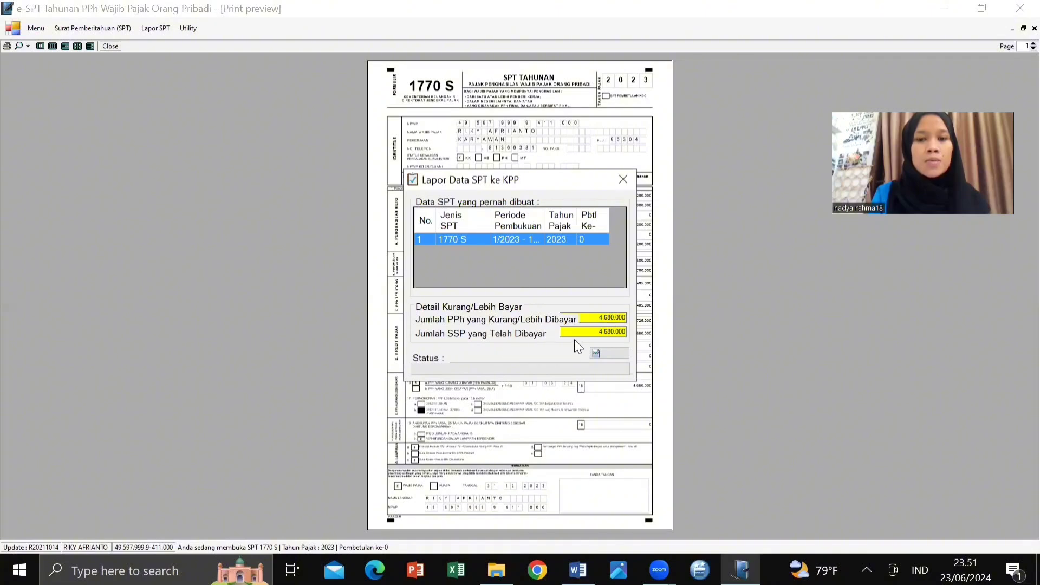
left_click(607, 356)
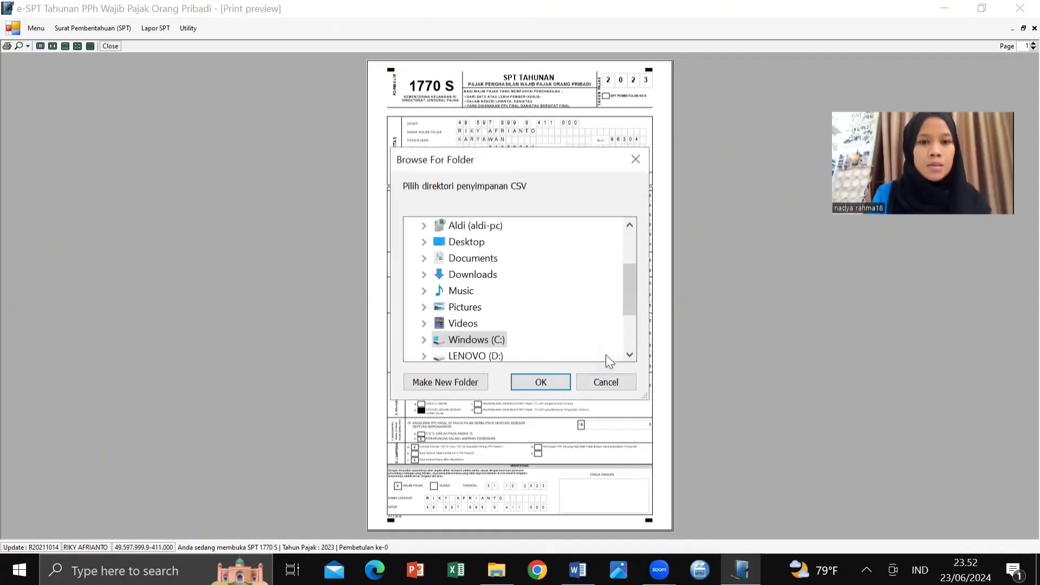
scroll(491, 325, "down", 1)
left_click(491, 325)
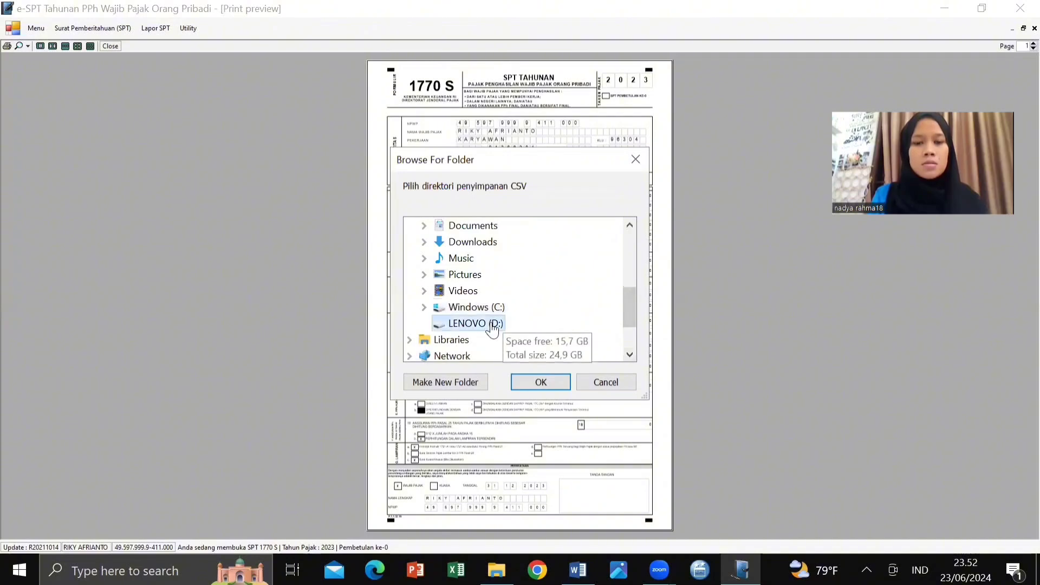
left_click(542, 381)
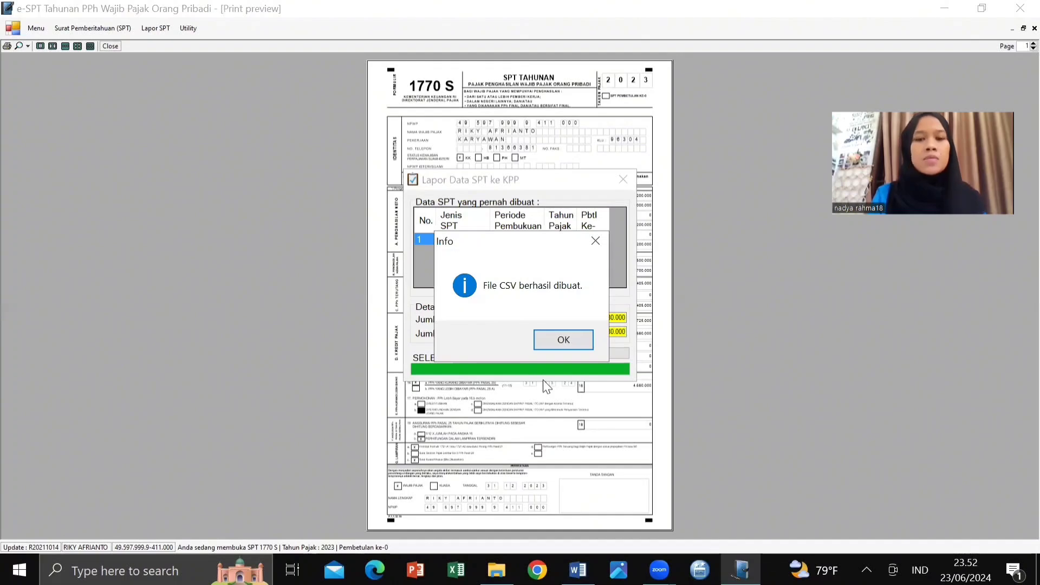
left_click(560, 344)
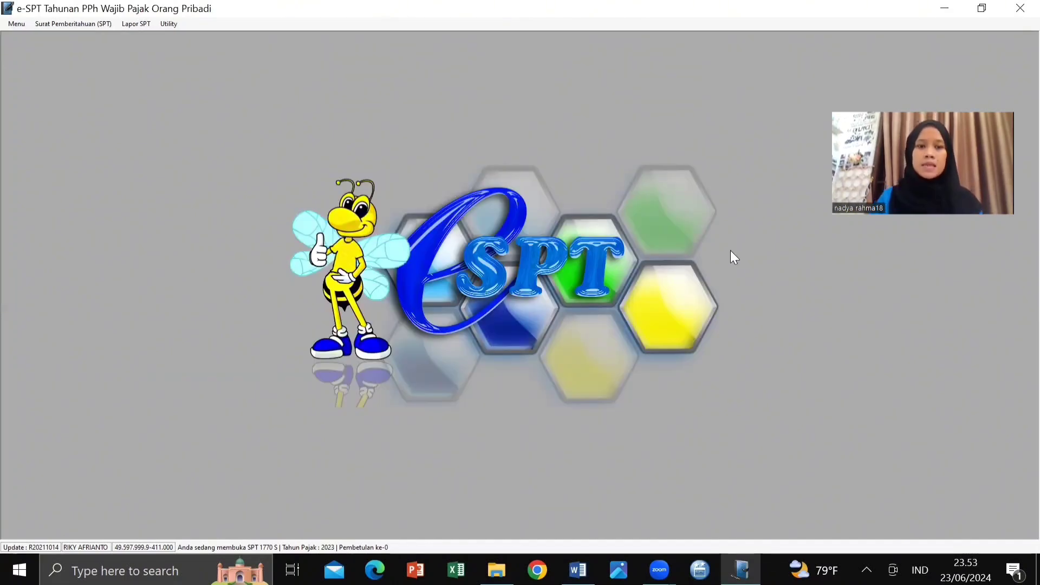